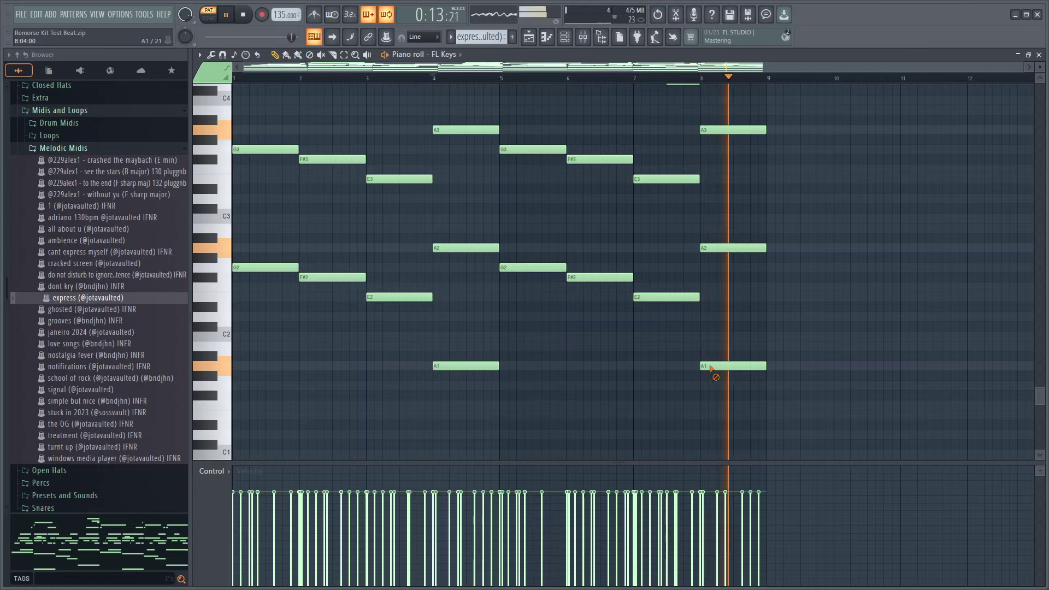
Step: Select all the high melody notes above C6 and lower their velocity slightly
{"action": "scroll", "coordinate": [487, 277], "scroll_direction": "up", "scroll_amount": 5}
{"action": "scroll", "coordinate": [374, 274], "scroll_direction": "up", "scroll_amount": 2}
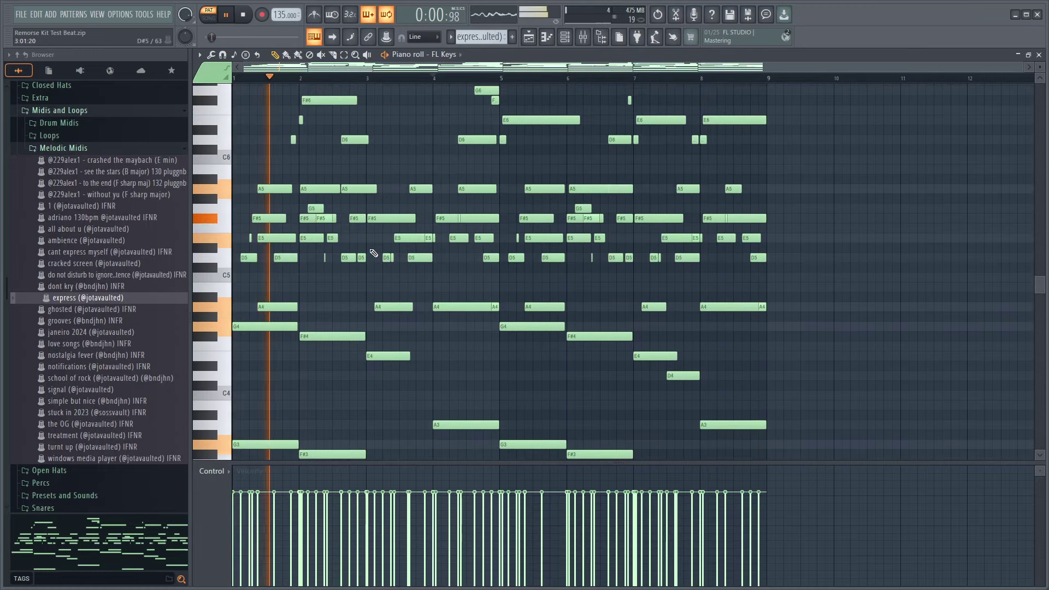
{"action": "left_click_drag", "start_coordinate": [780, 212], "coordinate": [257, 90]}
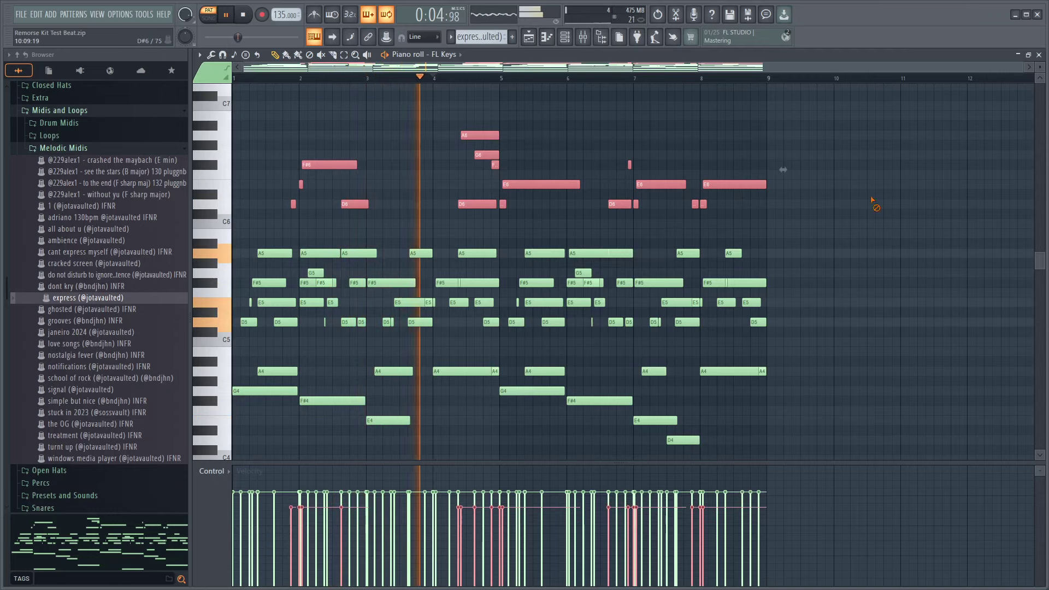
Step: Delete the D4 note at the end of bar 7 and extend both E4 notes to fill their bars
{"action": "scroll", "coordinate": [831, 202], "scroll_direction": "down", "scroll_amount": 2}
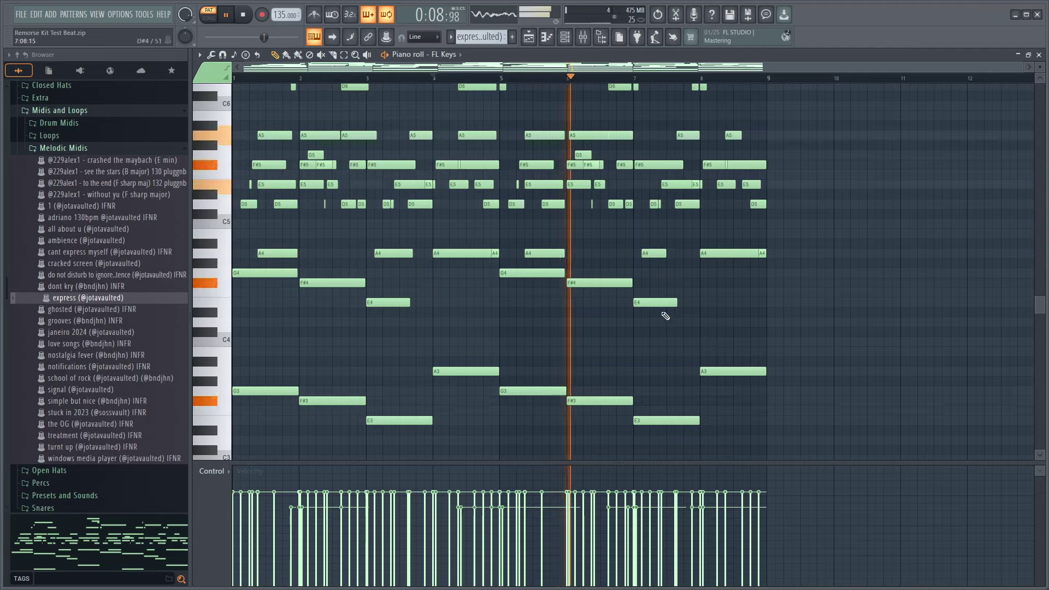
{"action": "right_click", "coordinate": [680, 323]}
{"action": "left_click_drag", "start_coordinate": [674, 325], "coordinate": [333, 293]}
{"action": "left_click_drag", "start_coordinate": [410, 305], "coordinate": [435, 304]}
{"action": "key", "text": "ctrl+q"}
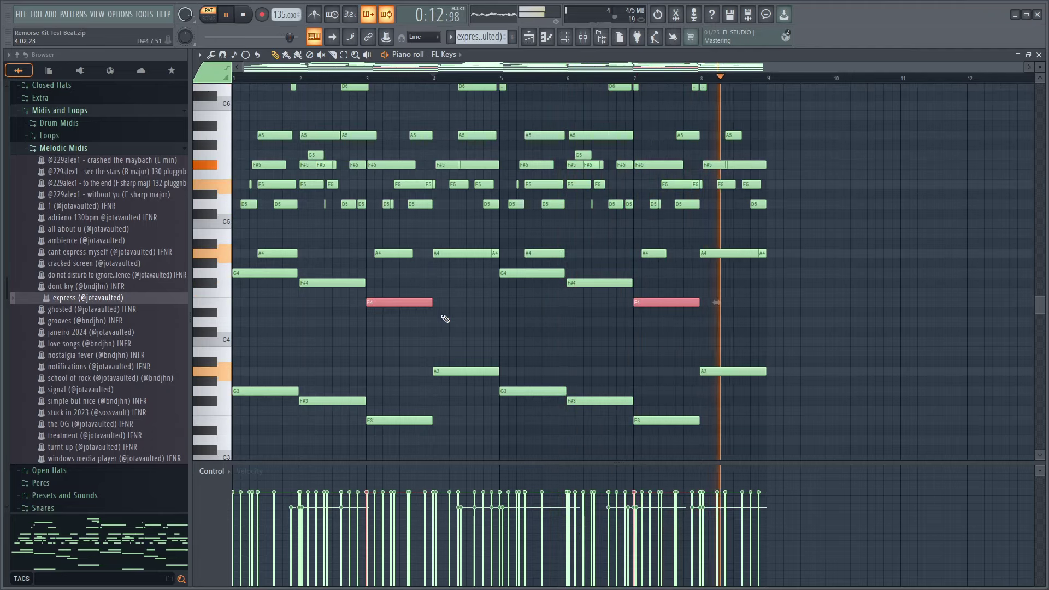
{"action": "key", "text": "ctrl+d"}
Step: Add a short D6 note at the end of bar 5 and raise its velocity slightly
{"action": "scroll", "coordinate": [601, 278], "scroll_direction": "up", "scroll_amount": 4}
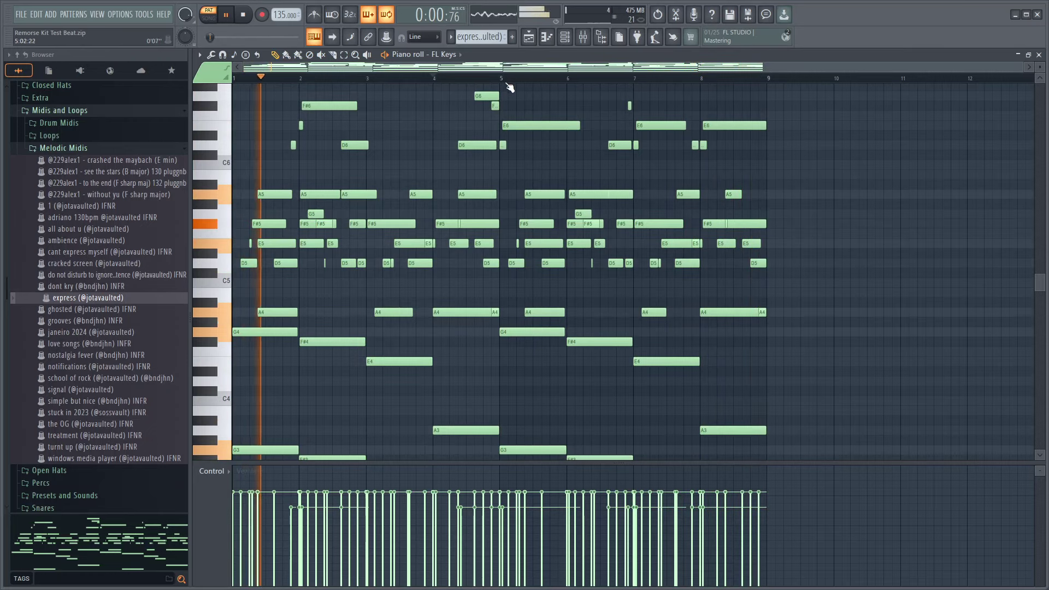
{"action": "left_click", "coordinate": [491, 78]}
{"action": "scroll", "coordinate": [527, 118], "scroll_direction": "up", "scroll_amount": 3}
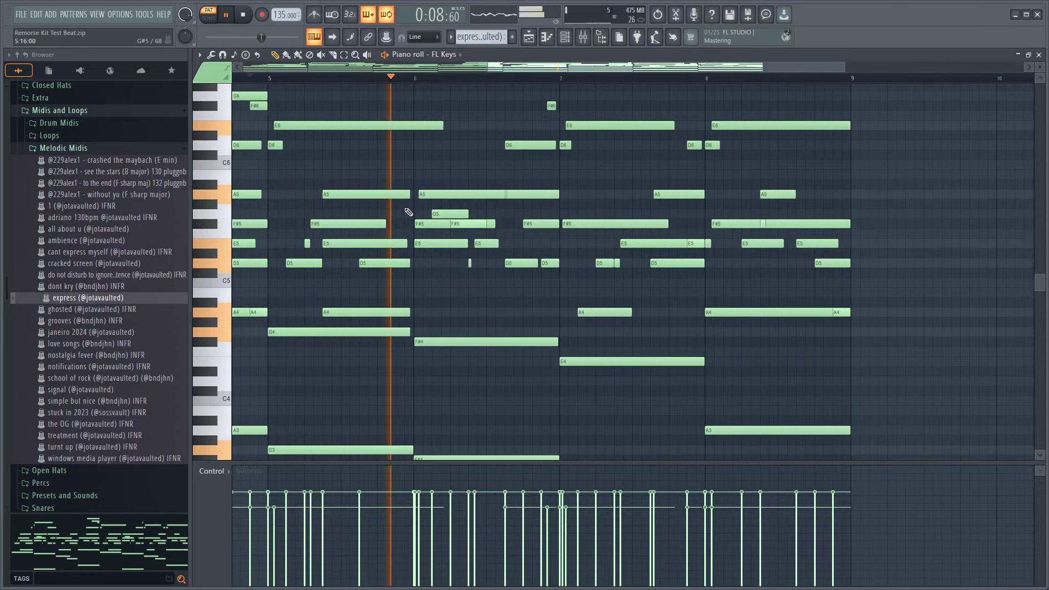
{"action": "key", "text": "space"}
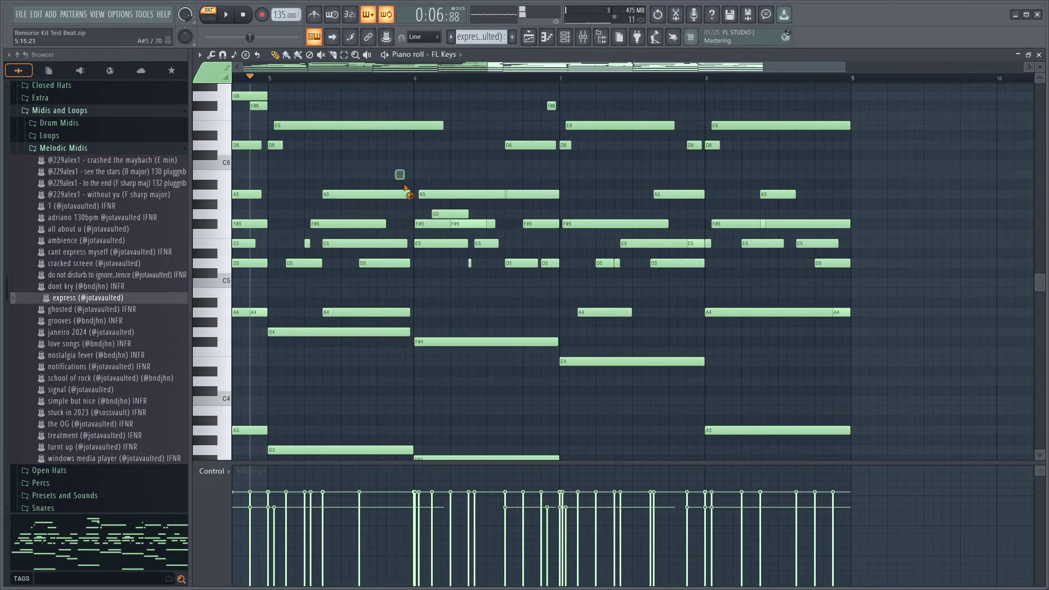
{"action": "key", "text": "space"}
{"action": "left_click", "coordinate": [400, 146]}
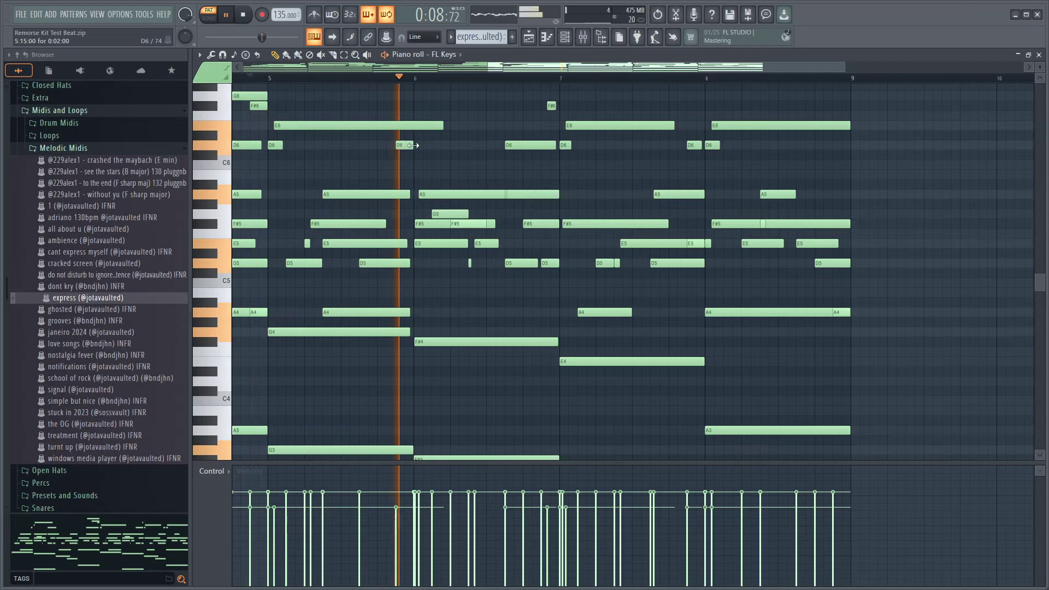
{"action": "scroll", "coordinate": [412, 146], "scroll_direction": "down", "scroll_amount": 2}
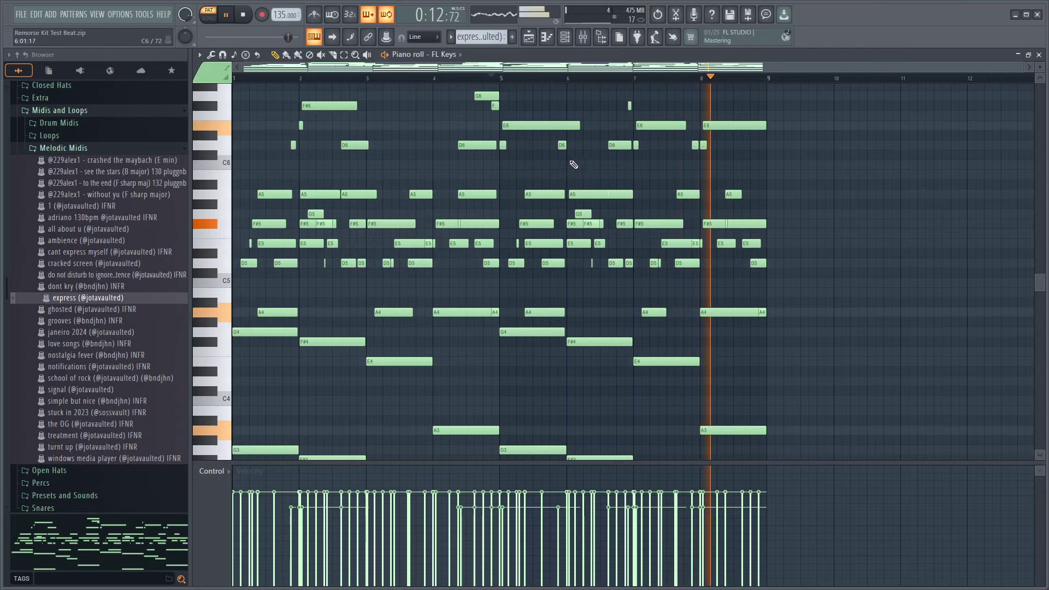
{"action": "scroll", "coordinate": [559, 146], "scroll_direction": "up", "scroll_amount": 1}
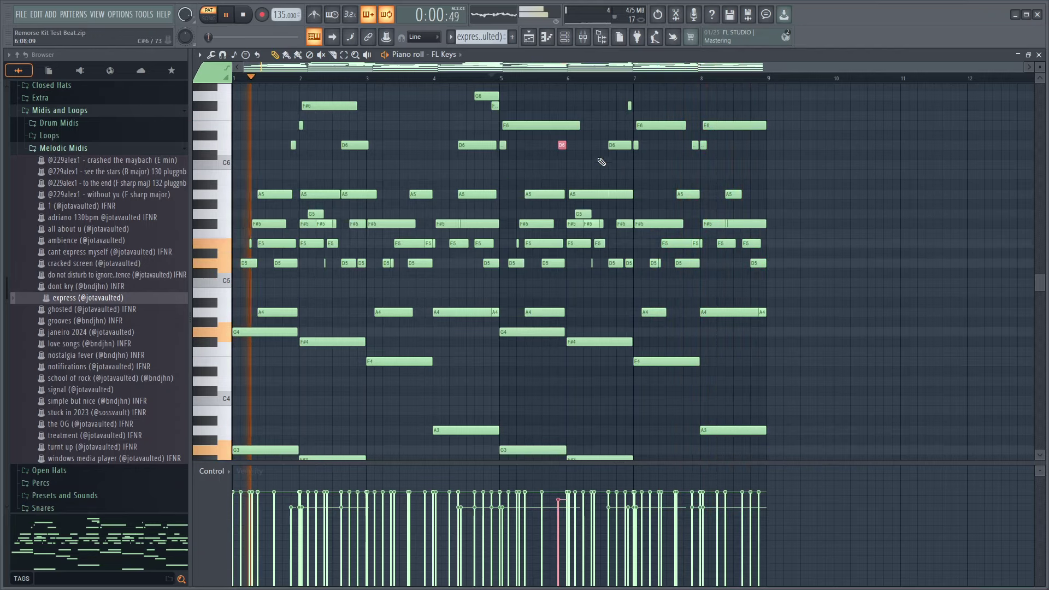
Step: Bring up the channel rack over the piano roll
{"action": "key", "text": "F6"}
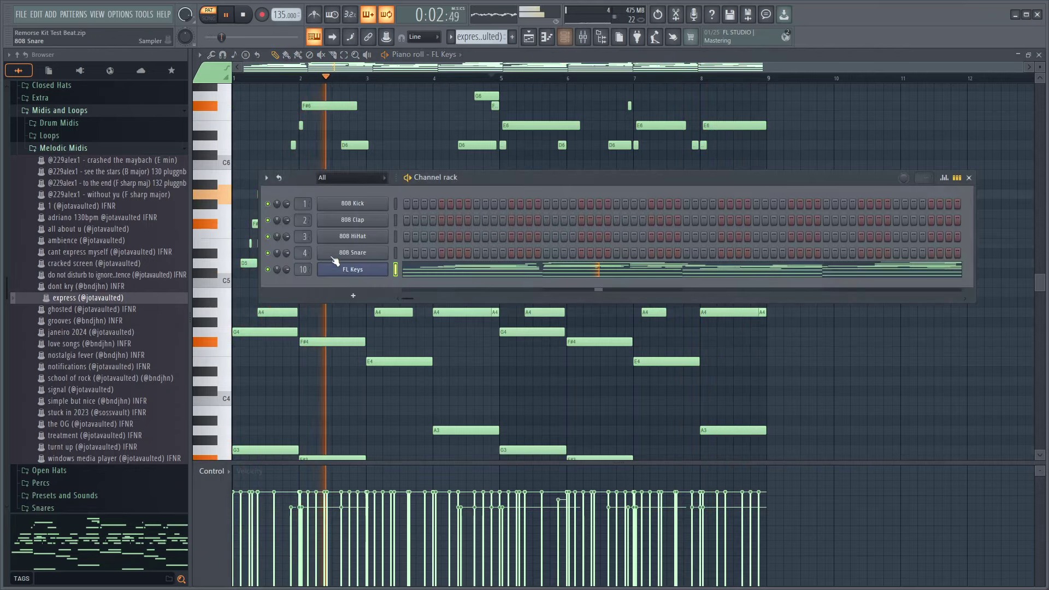
{"action": "right_click", "coordinate": [335, 267]}
{"action": "mouse_move", "coordinate": [407, 342]}
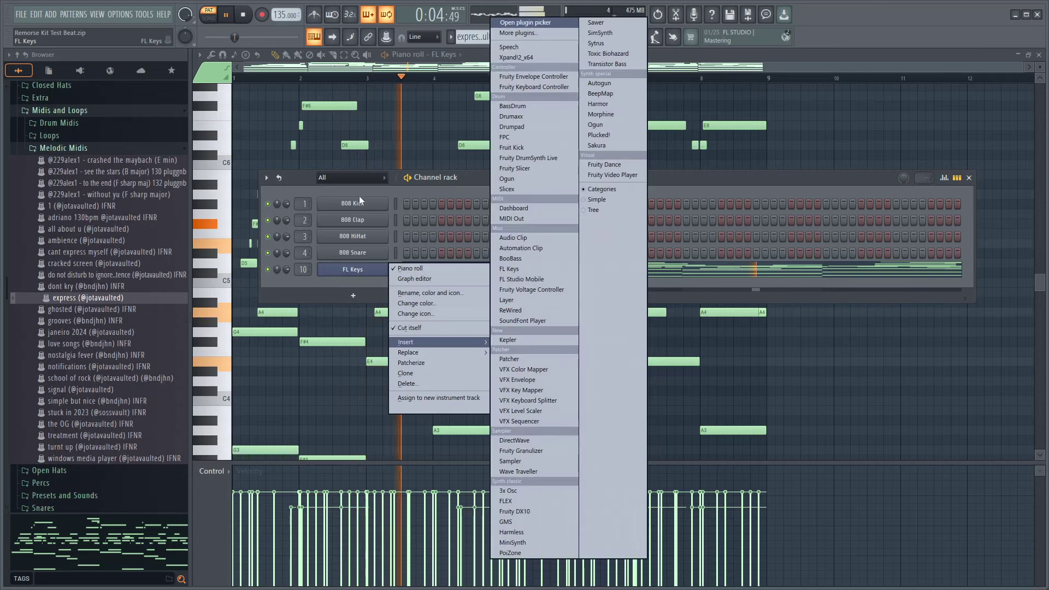
{"action": "left_click", "coordinate": [451, 179]}
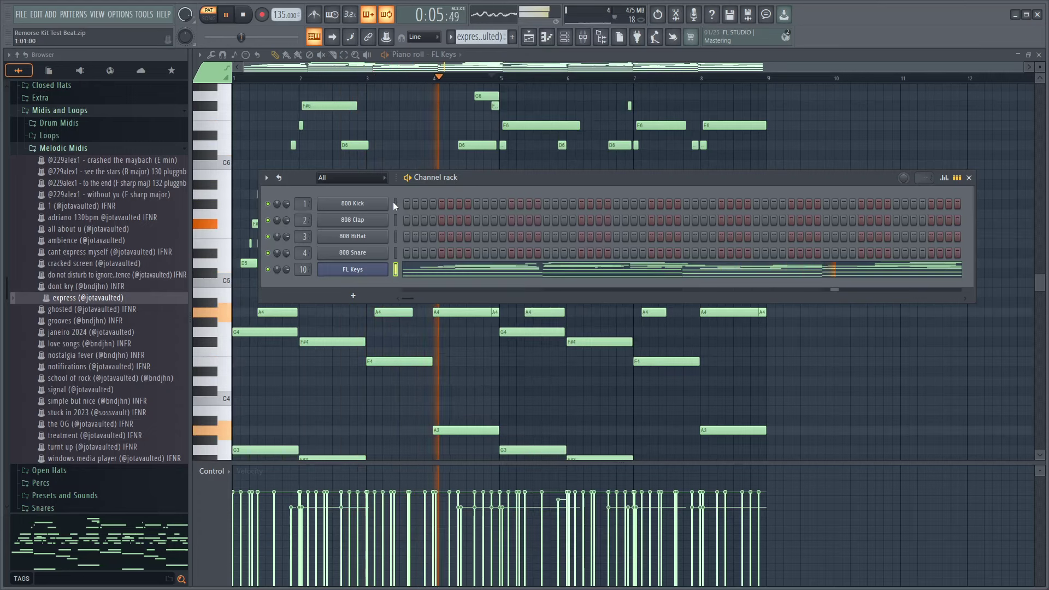
Step: Load the MIDI 229alex1 Snare Pattern 1 8BAR IFNR into 808 Clap and 229alex1 Basic n Catchy HatPat 2 8BAR IFNR into 808 HiHat
{"action": "left_click", "coordinate": [131, 149]}
{"action": "left_click", "coordinate": [65, 123]}
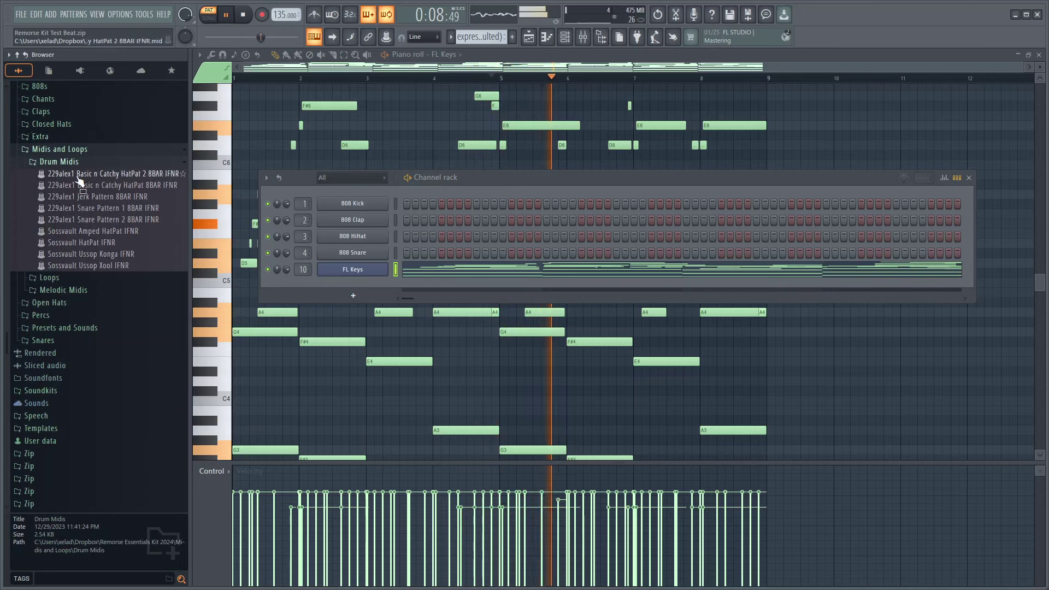
{"action": "left_click", "coordinate": [61, 209]}
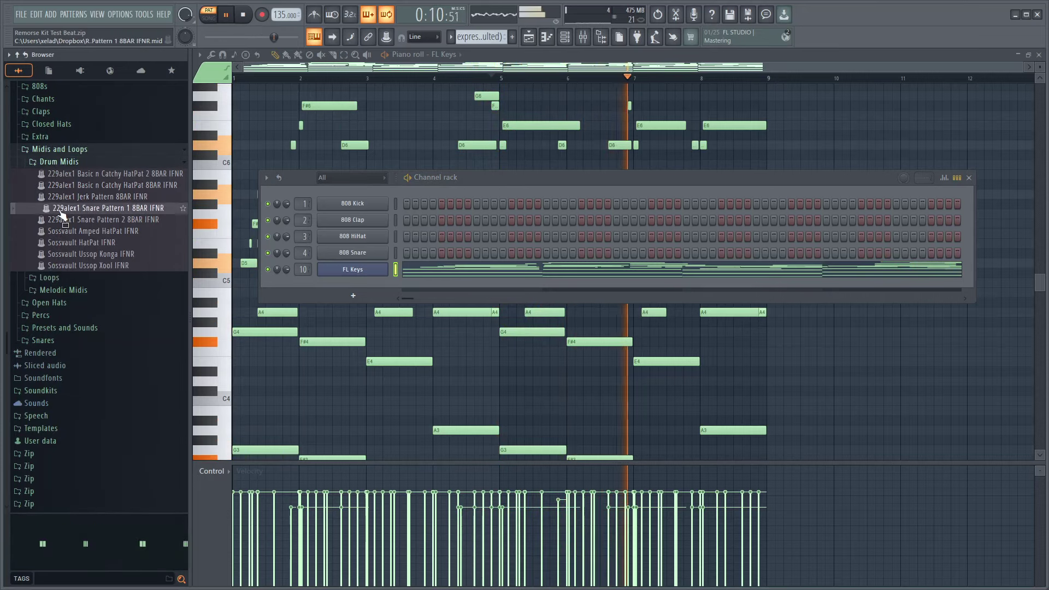
{"action": "left_click_drag", "start_coordinate": [61, 213], "coordinate": [344, 220]}
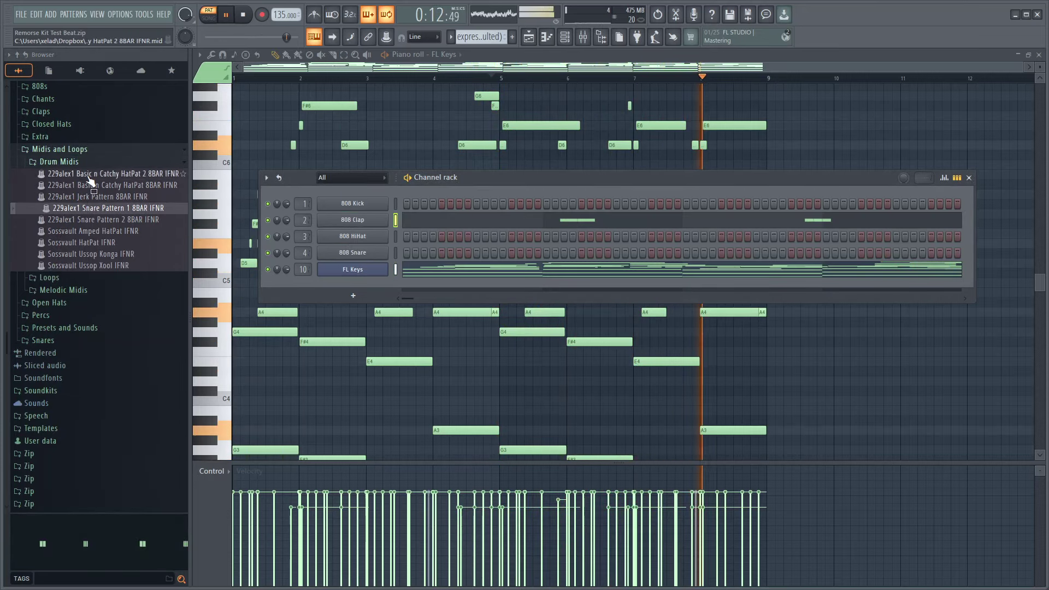
{"action": "left_click_drag", "start_coordinate": [90, 180], "coordinate": [350, 236]}
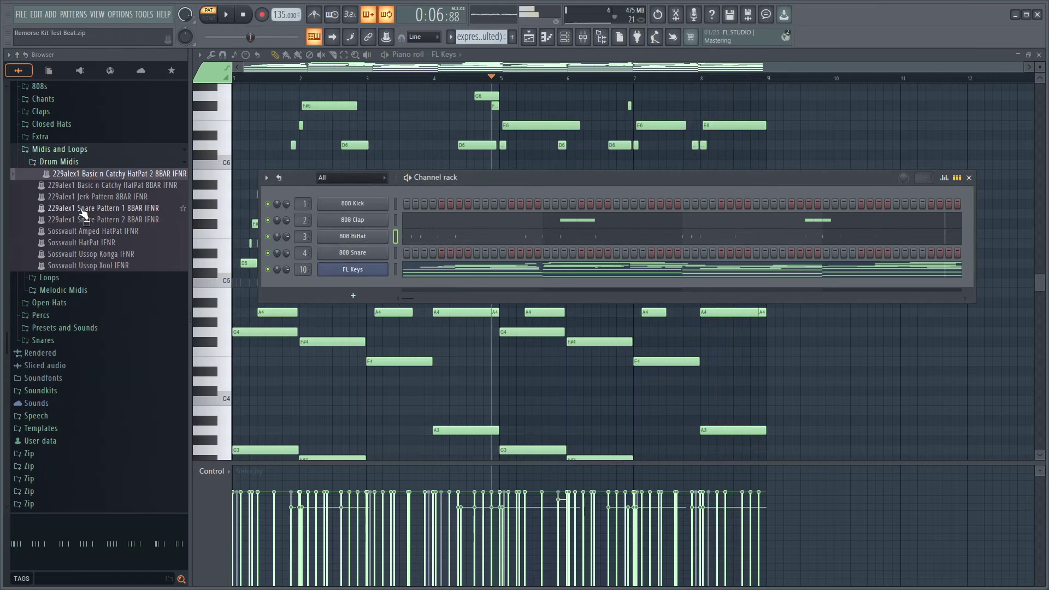
Step: Audition claps from the Remorse Essentials Kit 2024 and replace the 808 Snare sample with 30nickk Clap IFNR
{"action": "left_click", "coordinate": [77, 161]}
{"action": "left_click", "coordinate": [75, 149]}
{"action": "left_click", "coordinate": [56, 113]}
{"action": "scroll", "coordinate": [57, 117], "scroll_direction": "up", "scroll_amount": 1}
{"action": "left_click", "coordinate": [57, 149]}
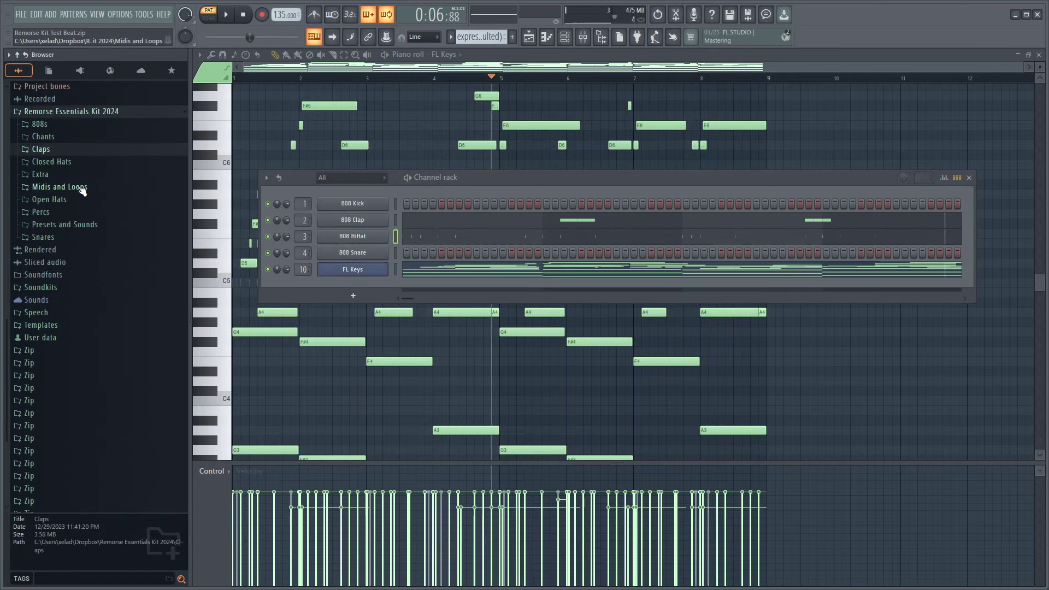
{"action": "left_click", "coordinate": [64, 149]}
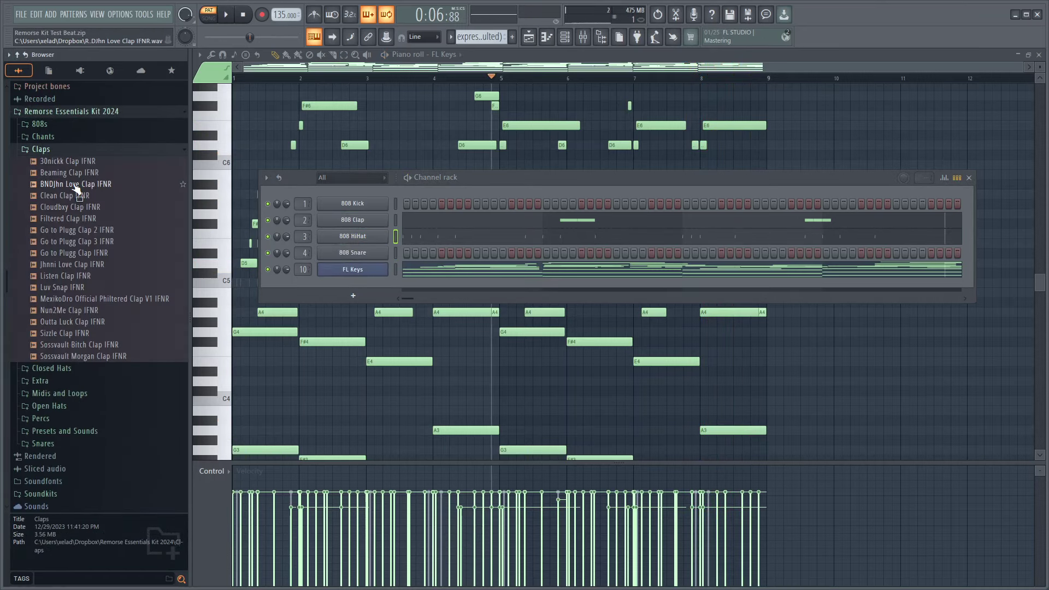
{"action": "left_click", "coordinate": [76, 186]}
{"action": "left_click", "coordinate": [73, 172]}
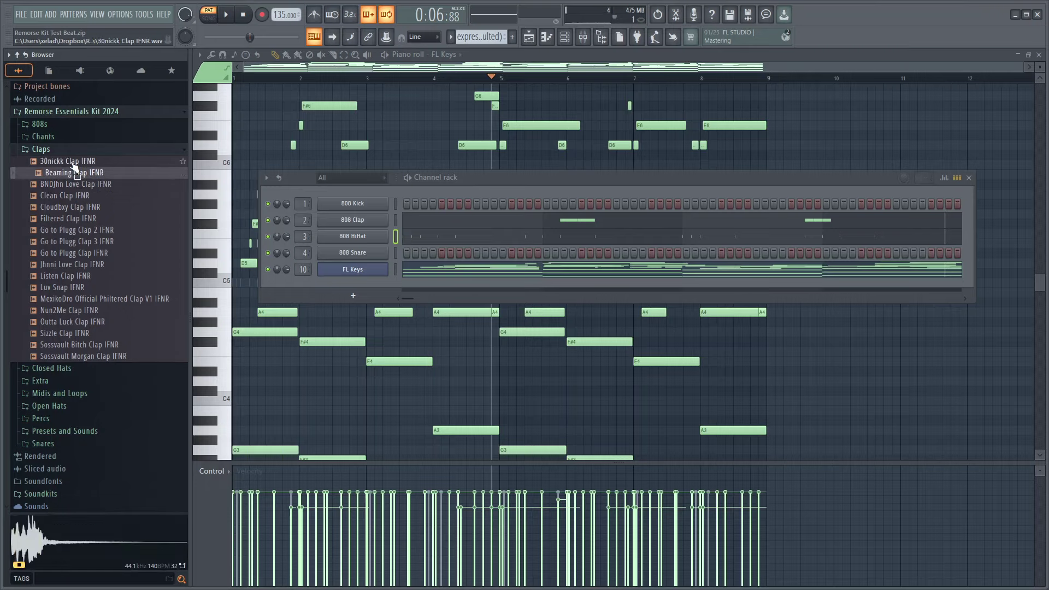
{"action": "left_click", "coordinate": [73, 162]}
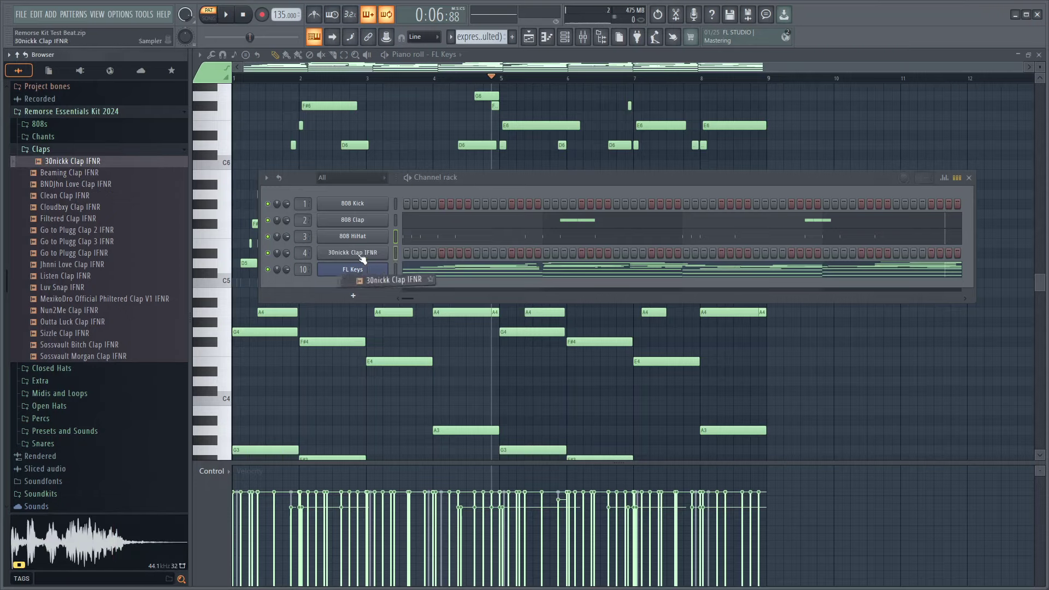
Step: Program the 30nickk Clap IFNR channel with hits on steps 9, 25, 41 and 57, playing the pattern from the start
{"action": "left_click", "coordinate": [476, 253]}
{"action": "key", "text": "space"}
{"action": "key", "text": "space"}
{"action": "left_click", "coordinate": [235, 77]}
{"action": "key", "text": "space"}
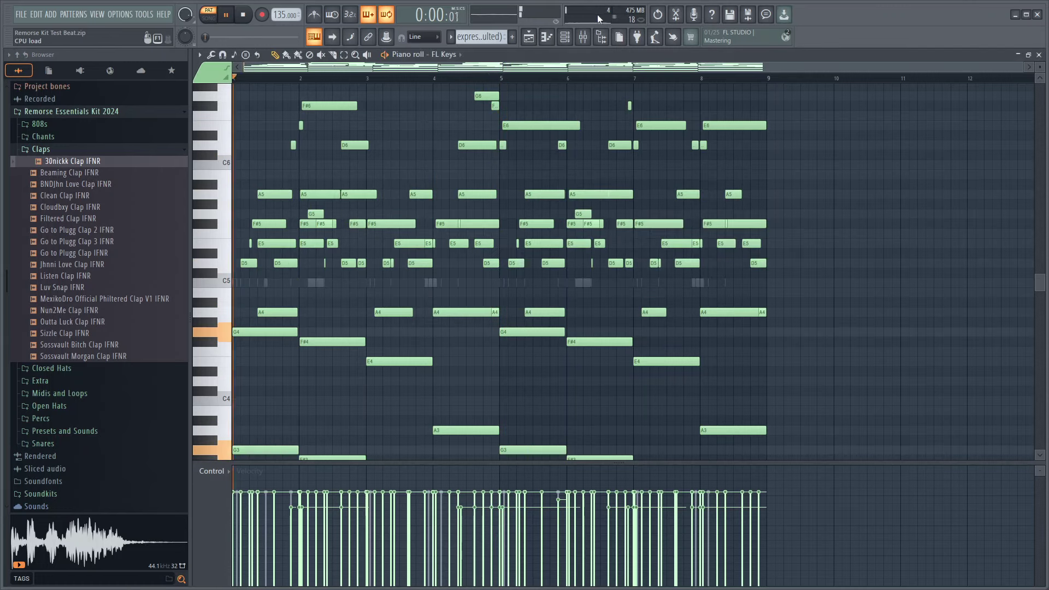
{"action": "left_click", "coordinate": [564, 39]}
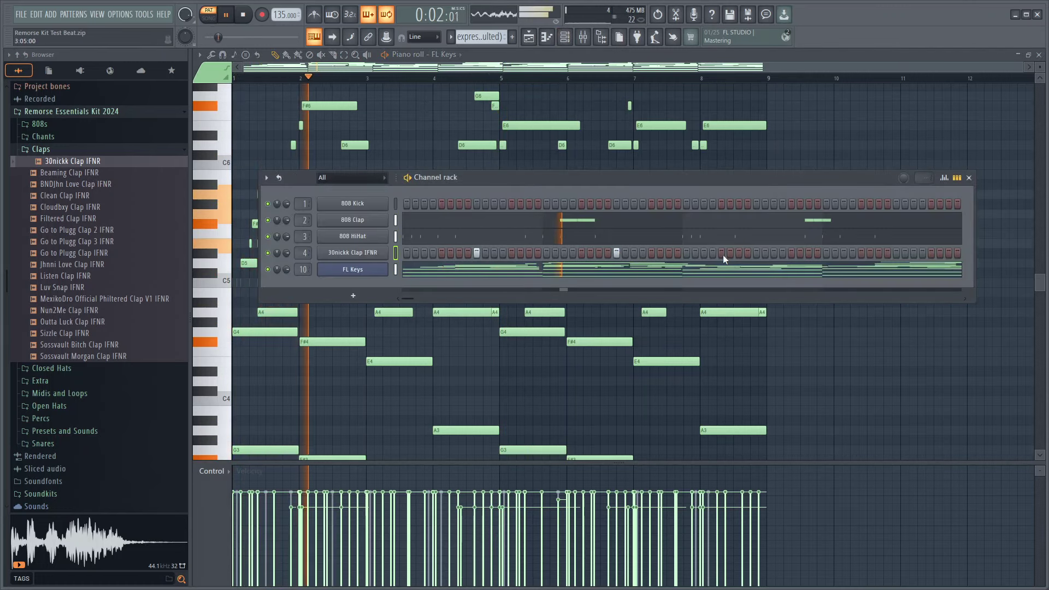
{"action": "left_click", "coordinate": [756, 253]}
{"action": "left_click", "coordinate": [896, 253]}
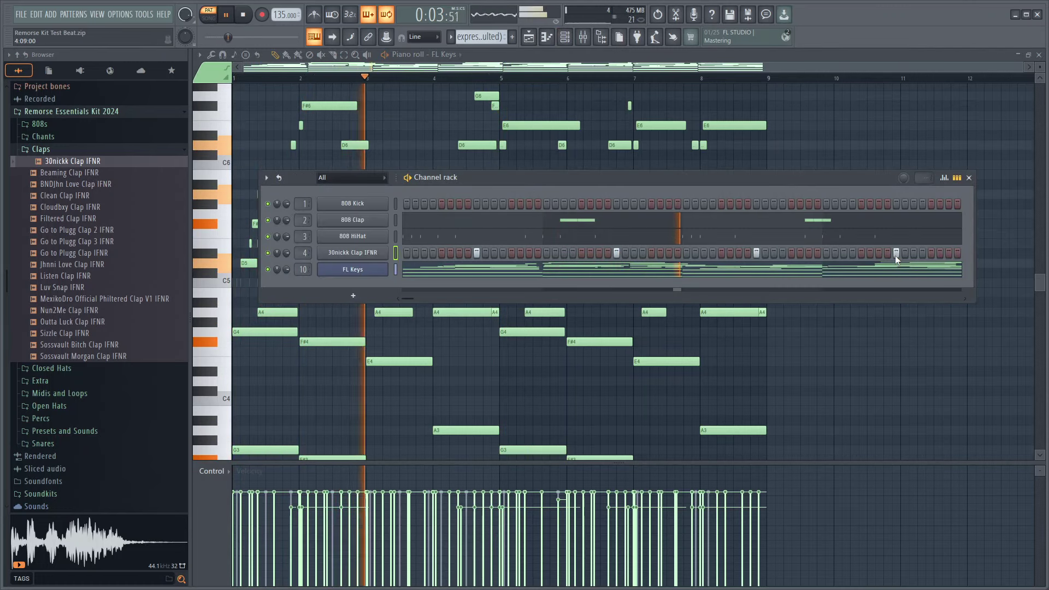
Step: Stop playback, audition the kit's open hats and add Go To Plugg OH IFNR as a new channel below 808 Kick
{"action": "left_click", "coordinate": [70, 153]}
{"action": "key", "text": "space"}
{"action": "left_click", "coordinate": [55, 200]}
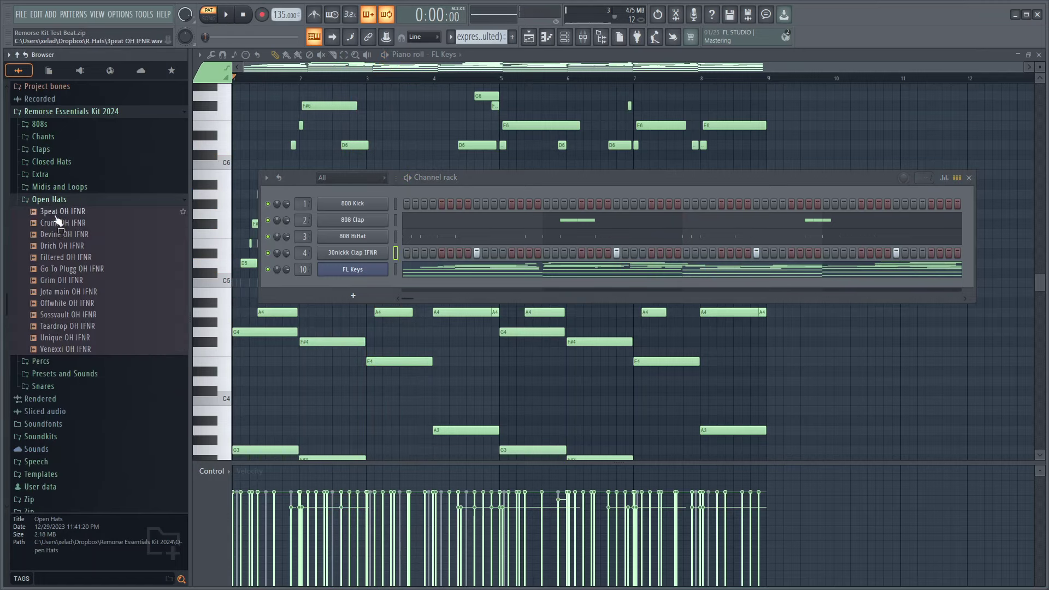
{"action": "left_click", "coordinate": [66, 236]}
{"action": "left_click", "coordinate": [75, 258]}
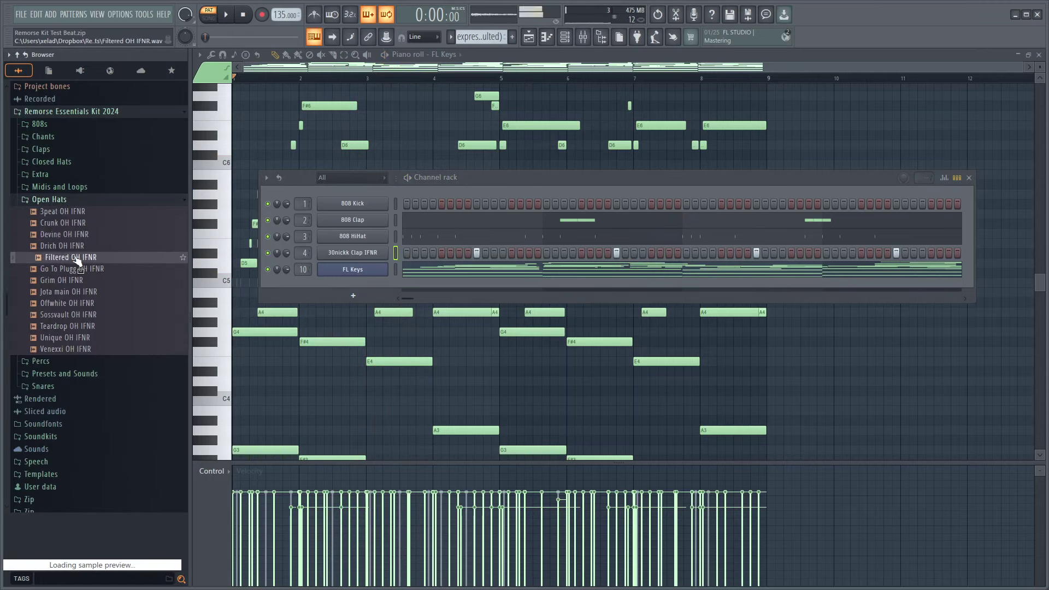
{"action": "left_click", "coordinate": [82, 270]}
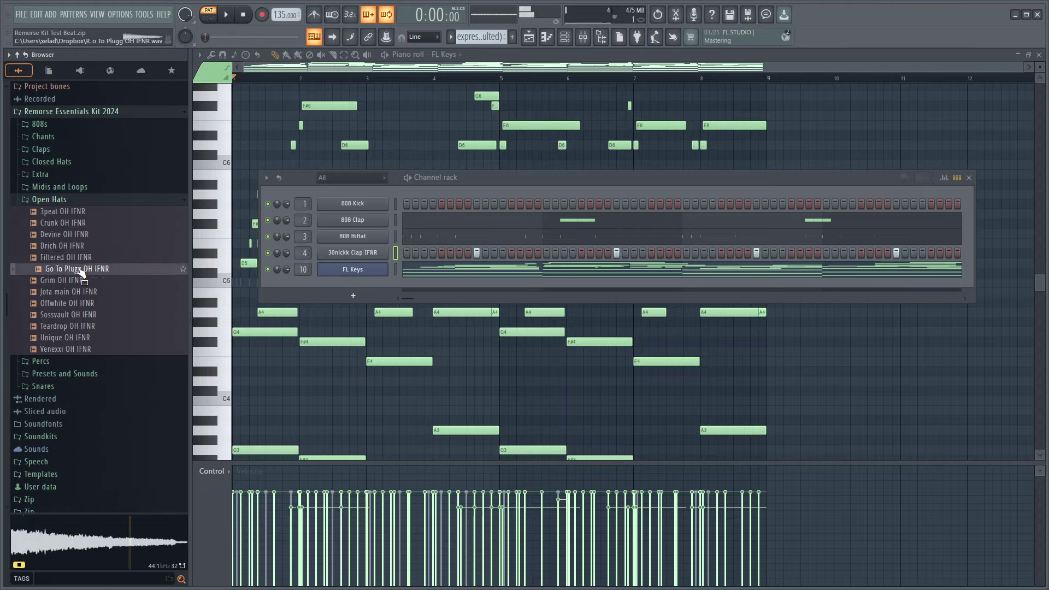
{"action": "left_click_drag", "start_coordinate": [360, 209], "coordinate": [359, 210]}
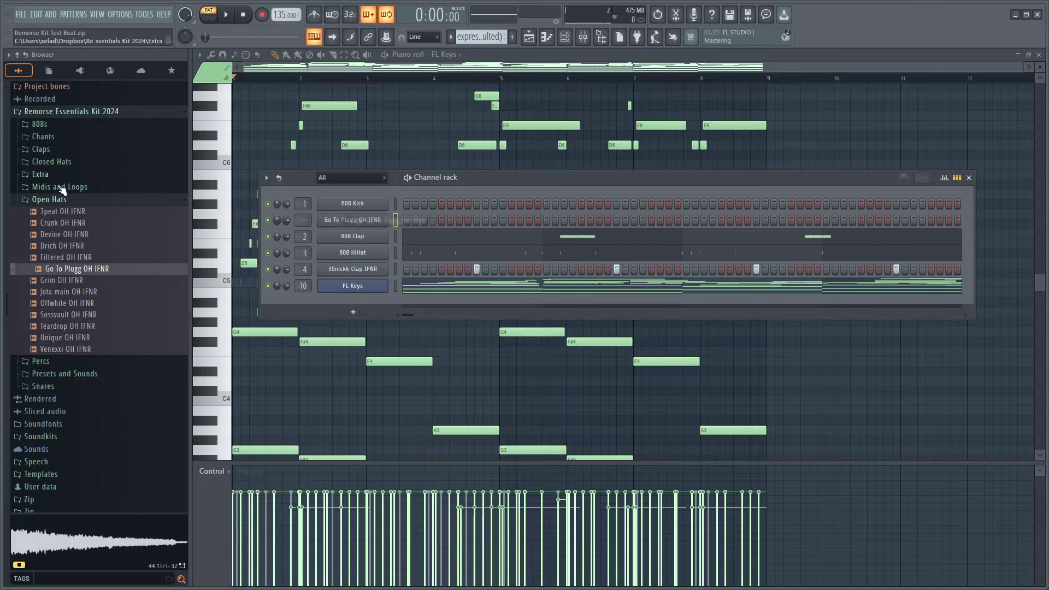
Step: Audition the kit's snares and replace the 808 Clap sample with Essential Snare IFNR
{"action": "left_click", "coordinate": [51, 200]}
{"action": "left_click", "coordinate": [56, 237]}
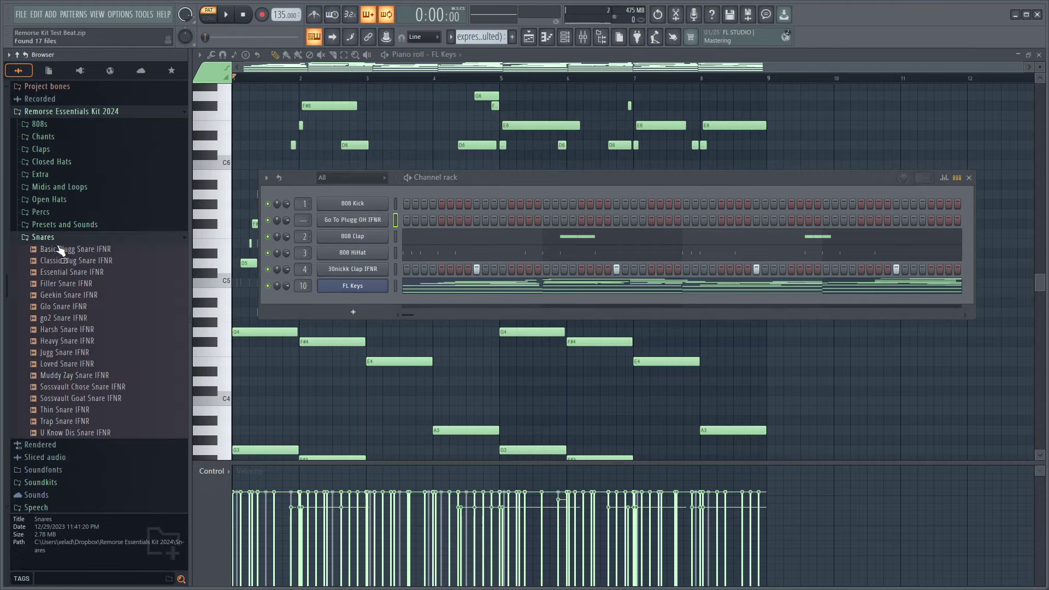
{"action": "left_click", "coordinate": [64, 250]}
{"action": "left_click", "coordinate": [69, 261]}
{"action": "left_click", "coordinate": [75, 272]}
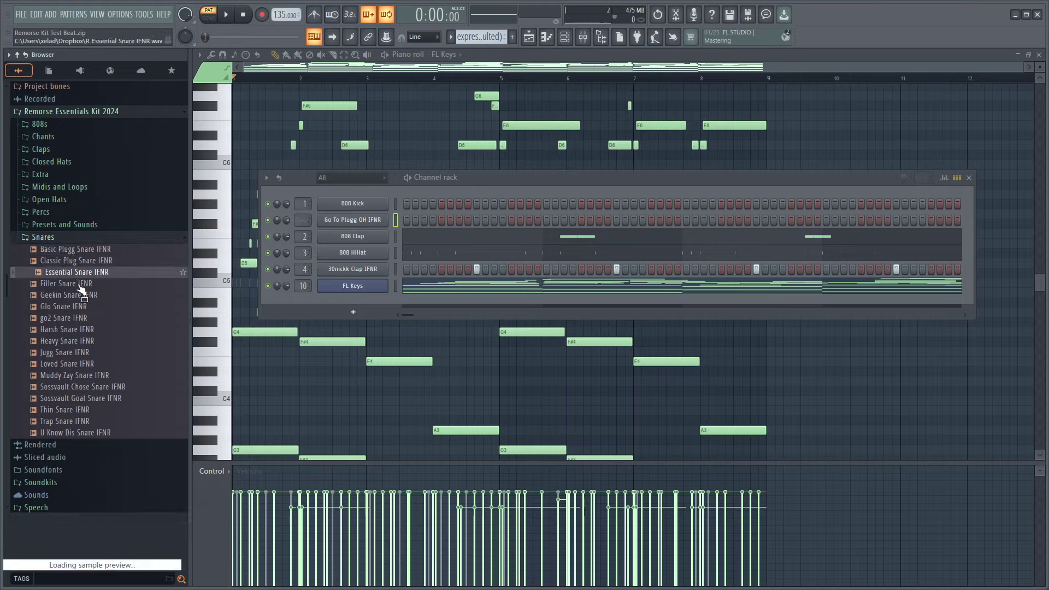
{"action": "left_click", "coordinate": [80, 284]}
{"action": "left_click", "coordinate": [77, 274]}
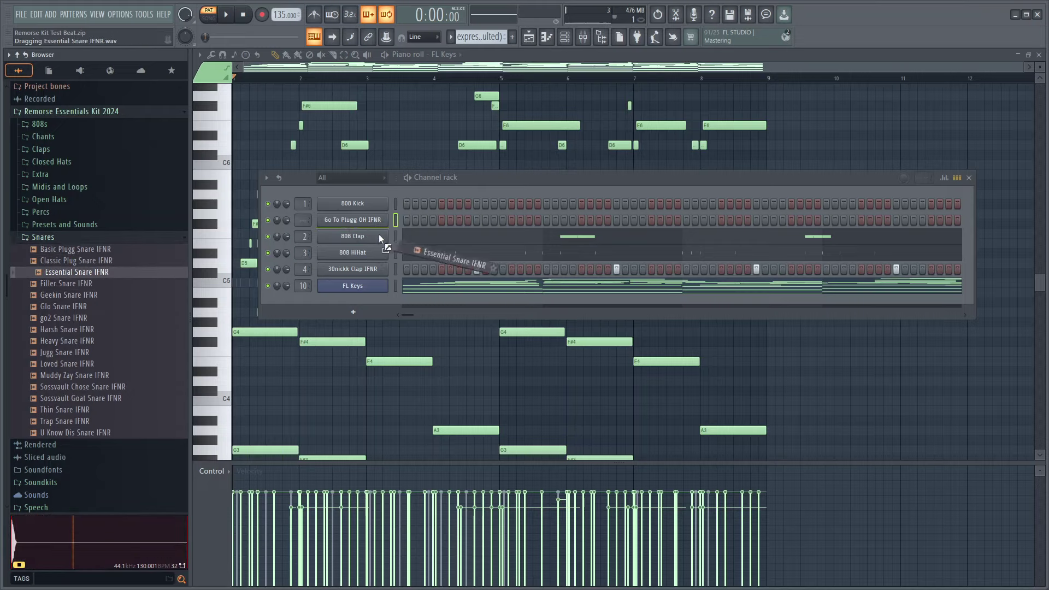
Step: Audition the kit's other snares and add Geekin Snare IFNR as a new channel below Go To Plugg OH IFNR
{"action": "left_click", "coordinate": [92, 307]}
{"action": "left_click", "coordinate": [84, 329]}
{"action": "left_click", "coordinate": [86, 340]}
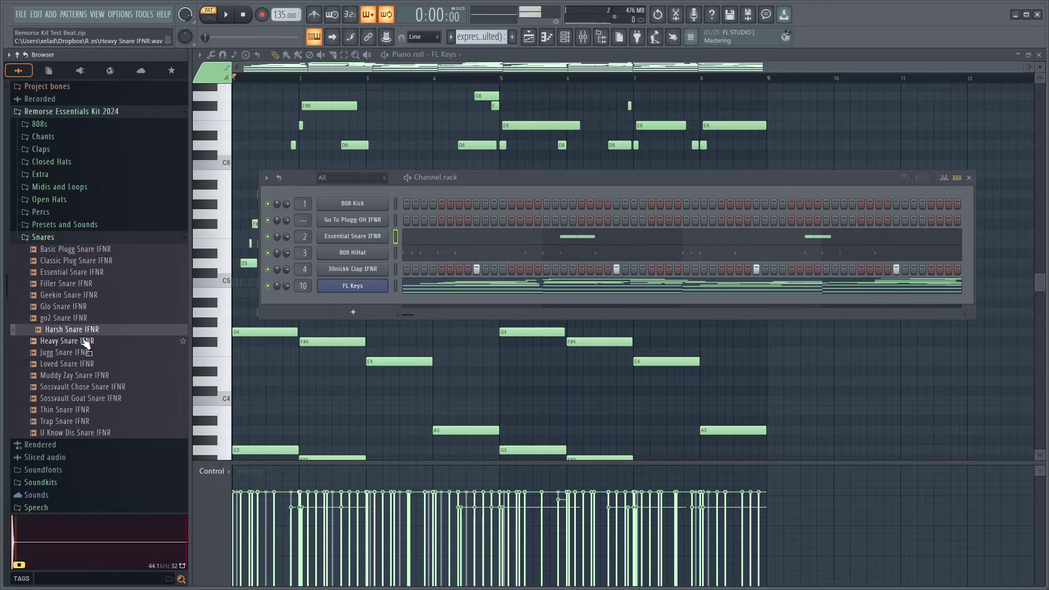
{"action": "left_click", "coordinate": [83, 340]}
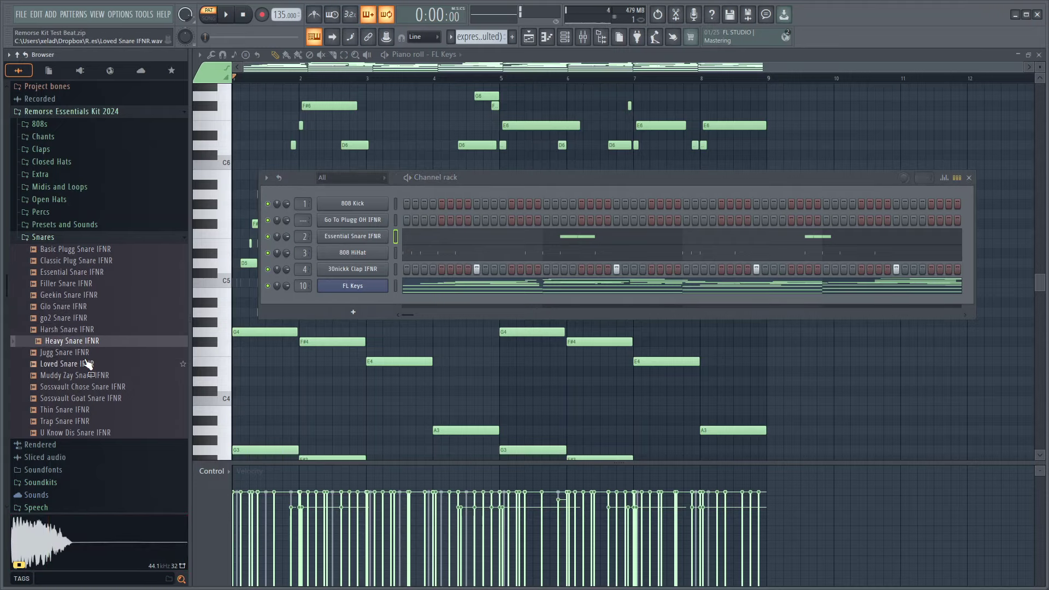
{"action": "left_click", "coordinate": [79, 342]}
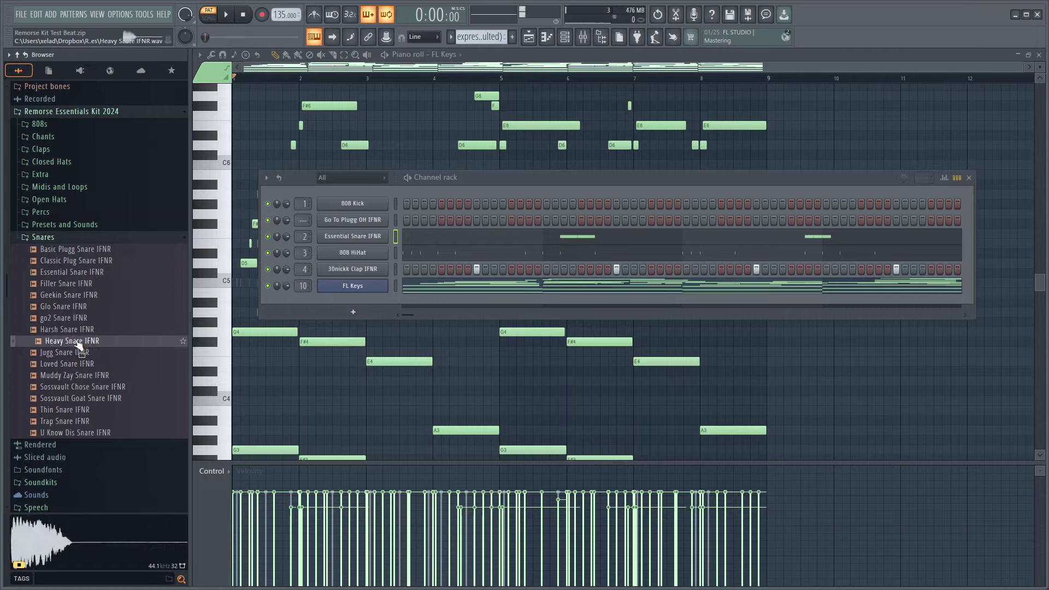
{"action": "left_click", "coordinate": [77, 376]}
{"action": "left_click", "coordinate": [68, 413]}
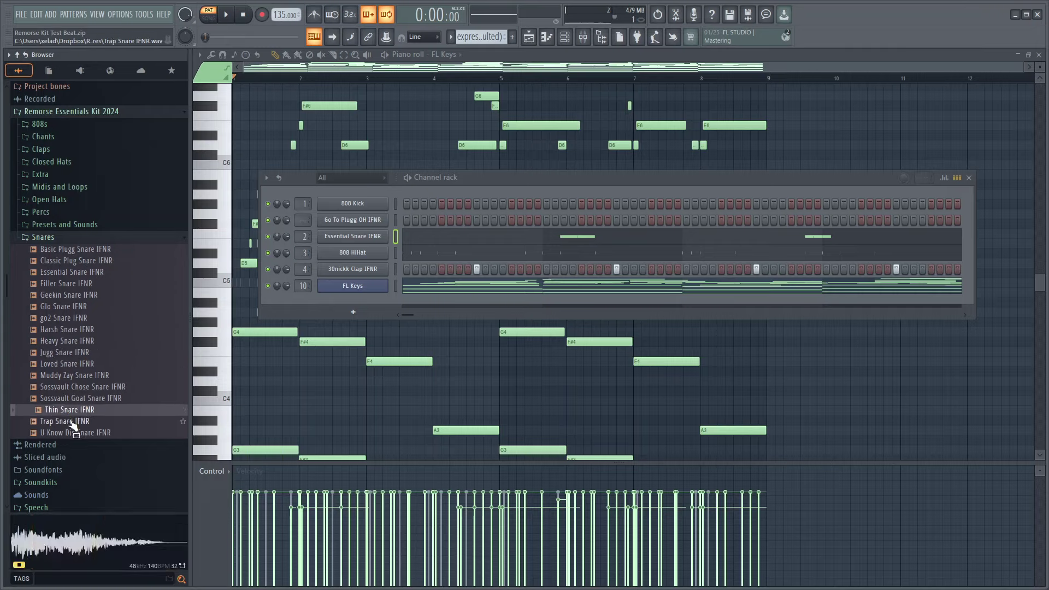
{"action": "left_click", "coordinate": [72, 423]}
{"action": "left_click", "coordinate": [80, 433]}
{"action": "left_click", "coordinate": [64, 307]}
{"action": "left_click", "coordinate": [67, 296]}
{"action": "left_click", "coordinate": [68, 309]}
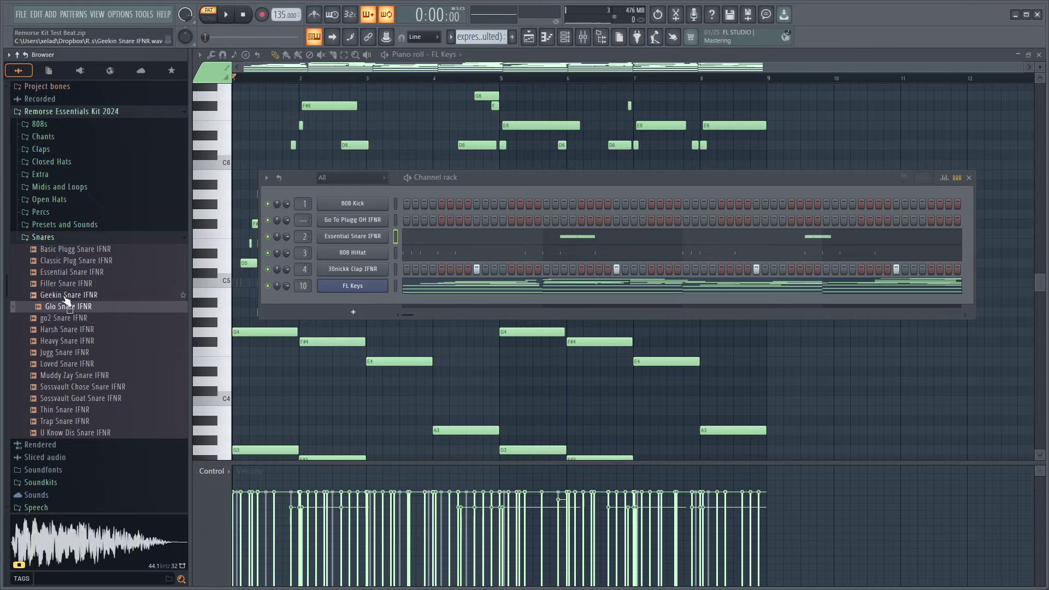
{"action": "left_click", "coordinate": [66, 296]}
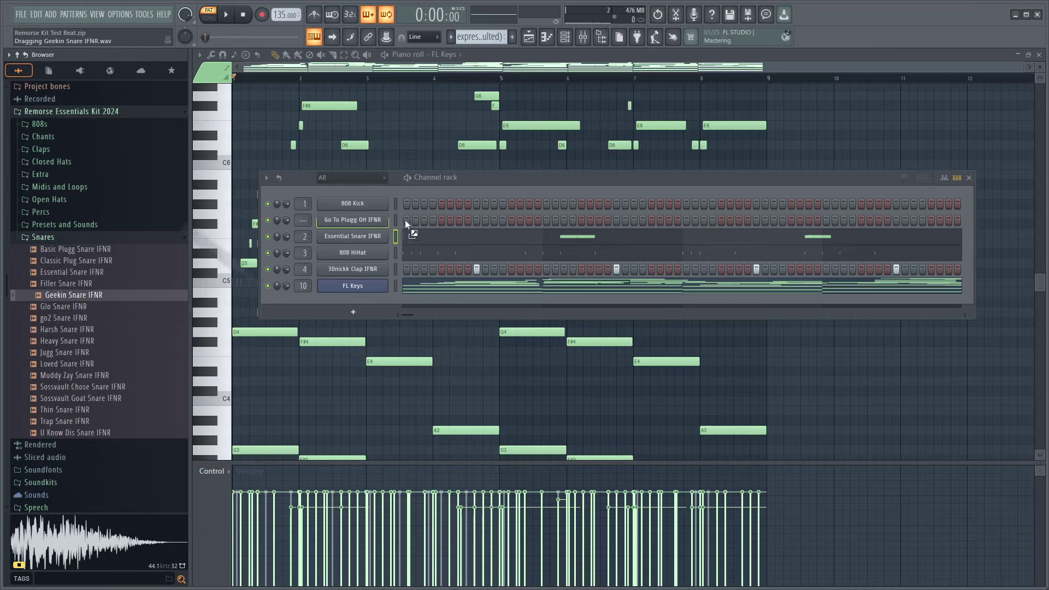
{"action": "left_click_drag", "start_coordinate": [356, 228], "coordinate": [356, 230]}
{"action": "left_click", "coordinate": [55, 237]}
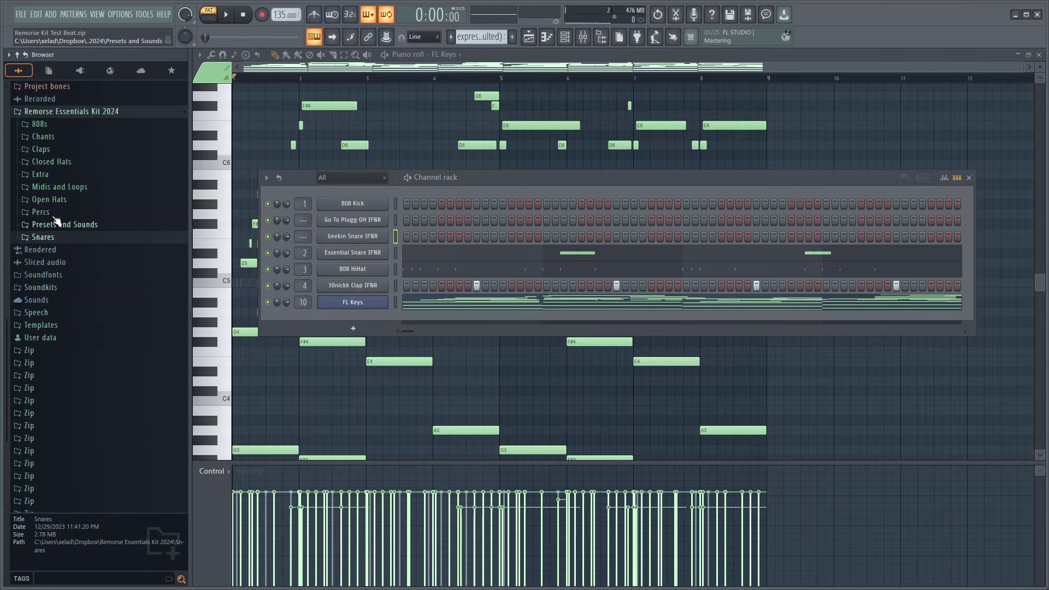
Step: Audition the kit's closed hats, replace the 808 HiHat sample with Go to Hihat IFNR and play the pattern
{"action": "left_click", "coordinate": [48, 151]}
{"action": "left_click", "coordinate": [50, 153]}
{"action": "left_click", "coordinate": [54, 161]}
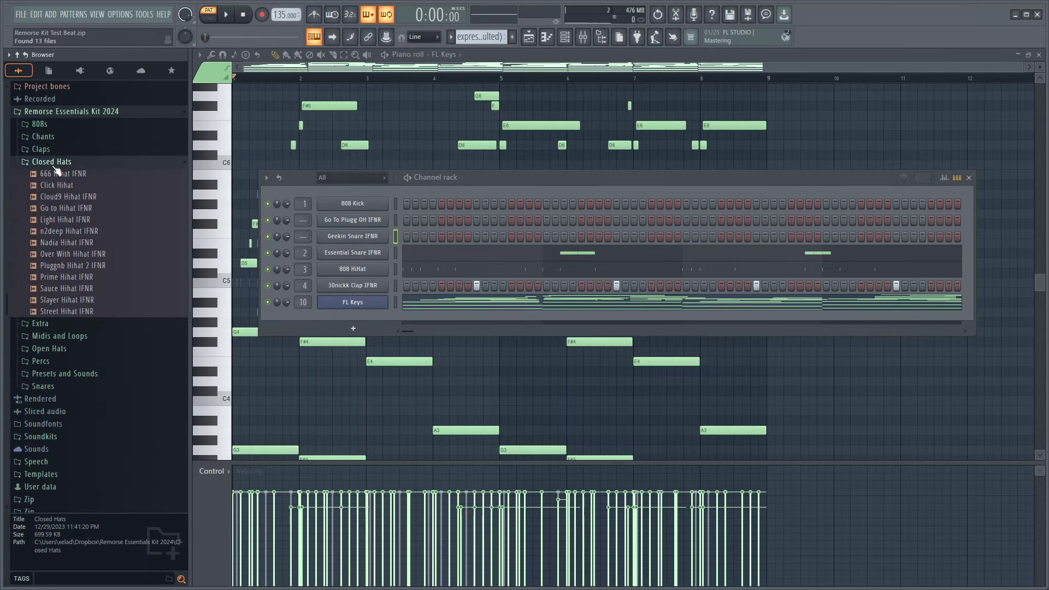
{"action": "left_click", "coordinate": [58, 174]}
{"action": "left_click", "coordinate": [62, 185]}
{"action": "left_click", "coordinate": [67, 196]}
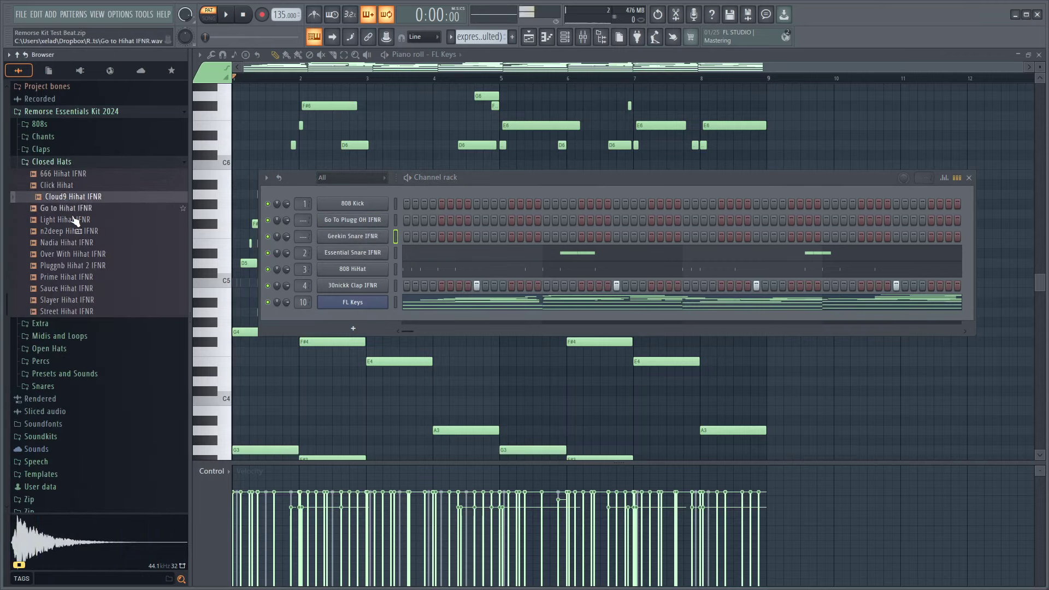
{"action": "left_click", "coordinate": [77, 266]}
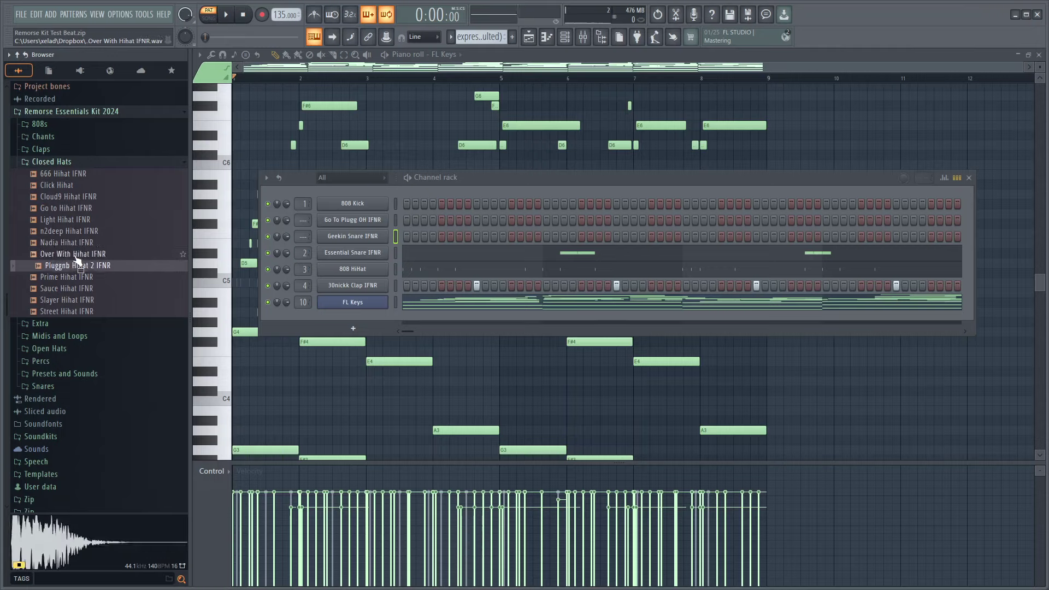
{"action": "left_click", "coordinate": [69, 208]}
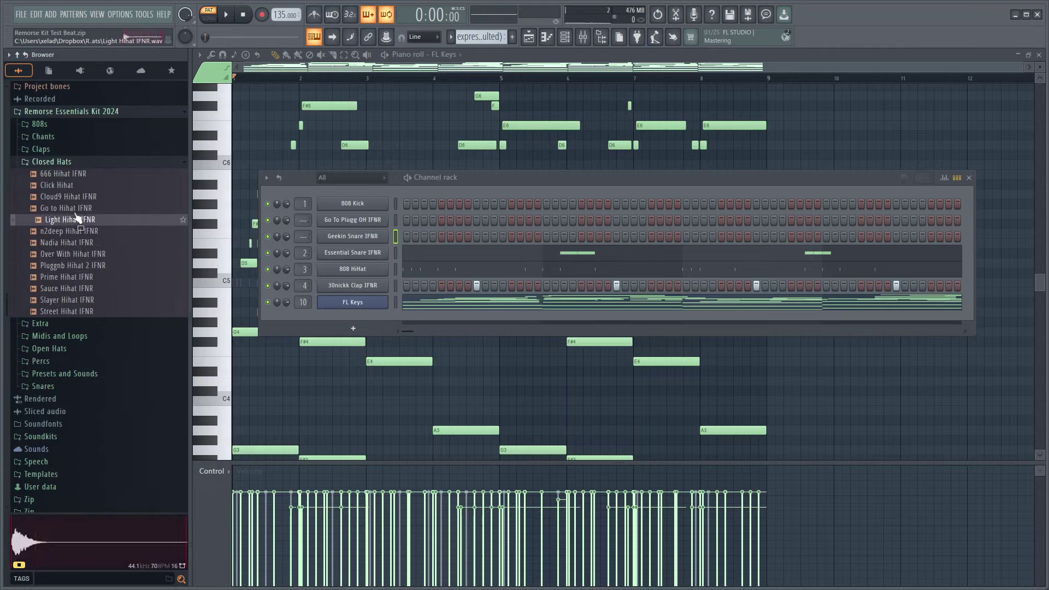
{"action": "left_click_drag", "start_coordinate": [74, 210], "coordinate": [358, 268]}
{"action": "key", "text": "space"}
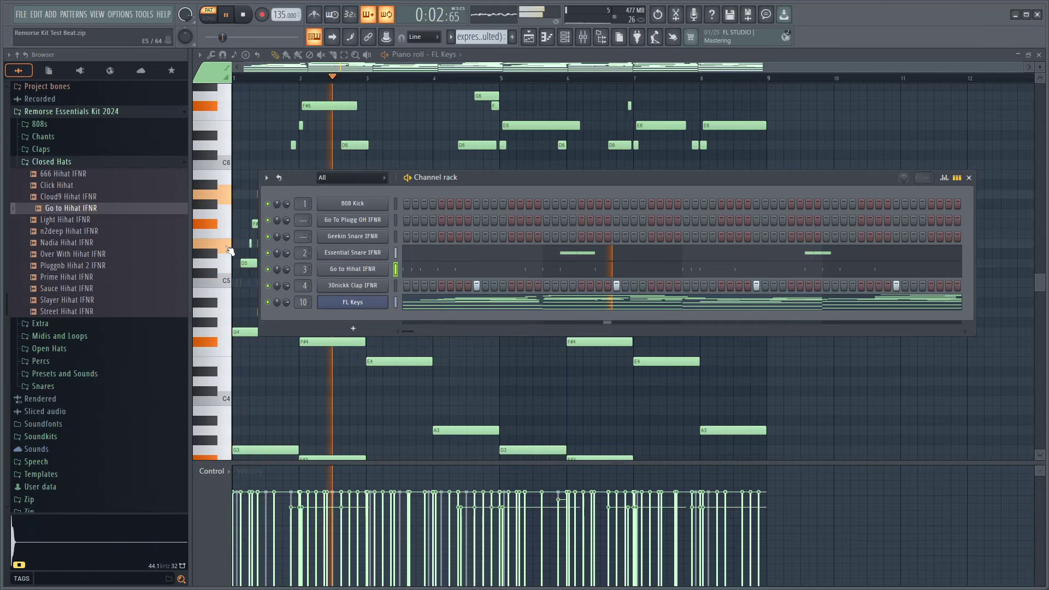
{"action": "left_click", "coordinate": [99, 163]}
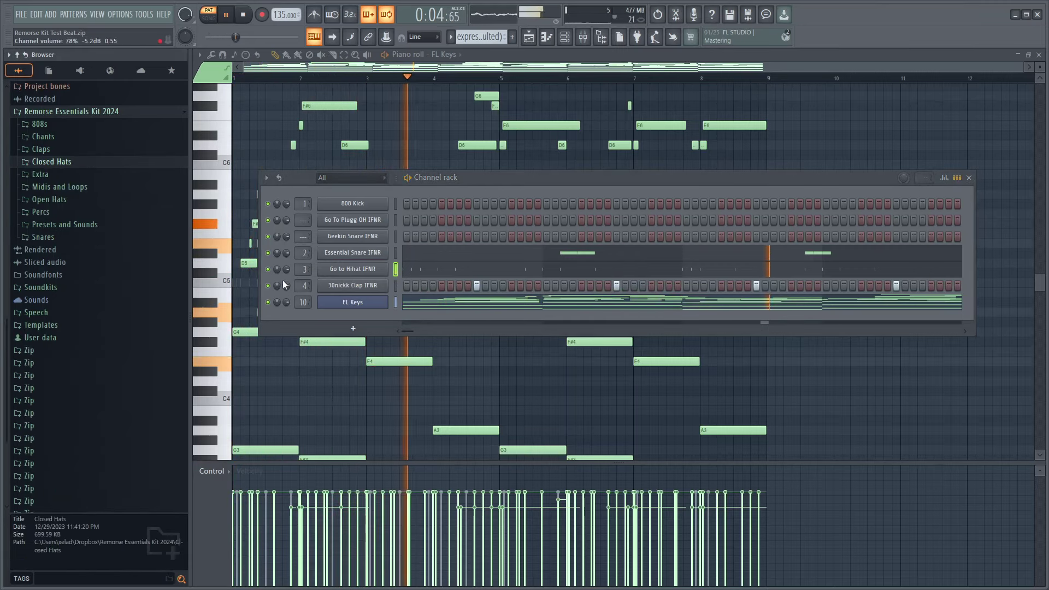
Step: Route 30nickk Clap IFNR to mixer track 7, Go to Hihat IFNR to track 6 and Essential Snare IFNR to track 5
{"action": "scroll", "coordinate": [300, 287], "scroll_direction": "up", "scroll_amount": 2}
{"action": "scroll", "coordinate": [300, 287], "scroll_direction": "up", "scroll_amount": 1}
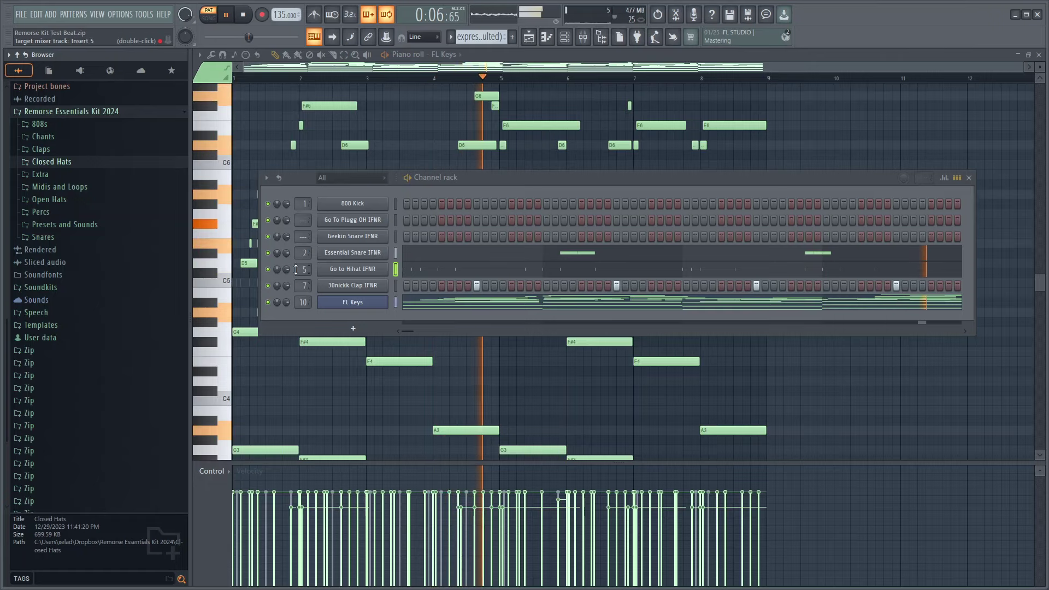
{"action": "scroll", "coordinate": [296, 269], "scroll_direction": "up", "scroll_amount": 4}
{"action": "scroll", "coordinate": [295, 269], "scroll_direction": "down", "scroll_amount": 1}
{"action": "scroll", "coordinate": [296, 254], "scroll_direction": "up", "scroll_amount": 4}
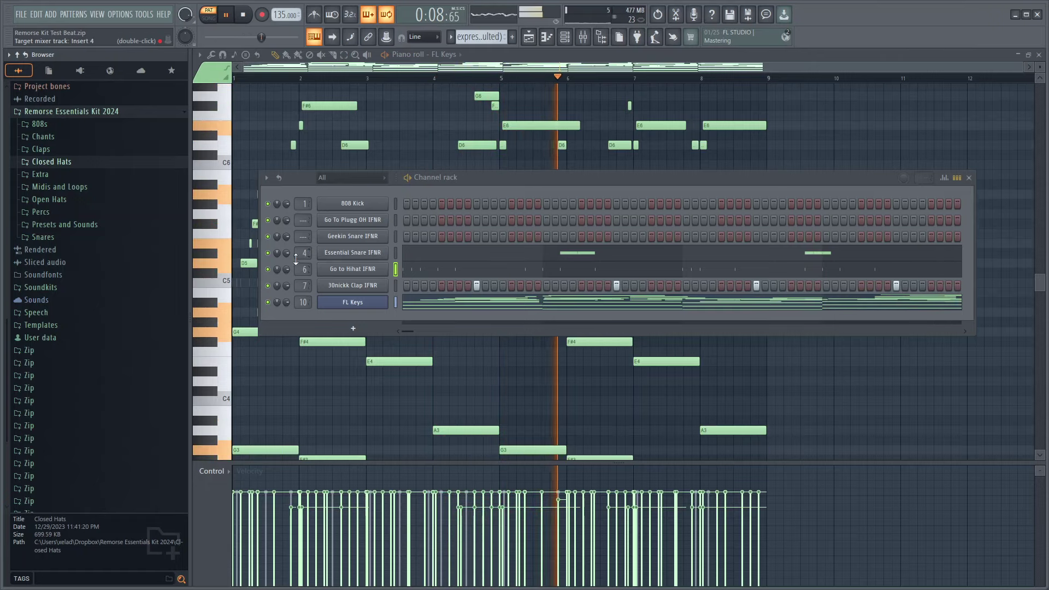
Step: Raise the velocity of all Essential Snare IFNR notes to maximum, and switch the piano roll to Geekin Snare IFNR
{"action": "left_click", "coordinate": [448, 54]}
{"action": "left_click", "coordinate": [465, 175]}
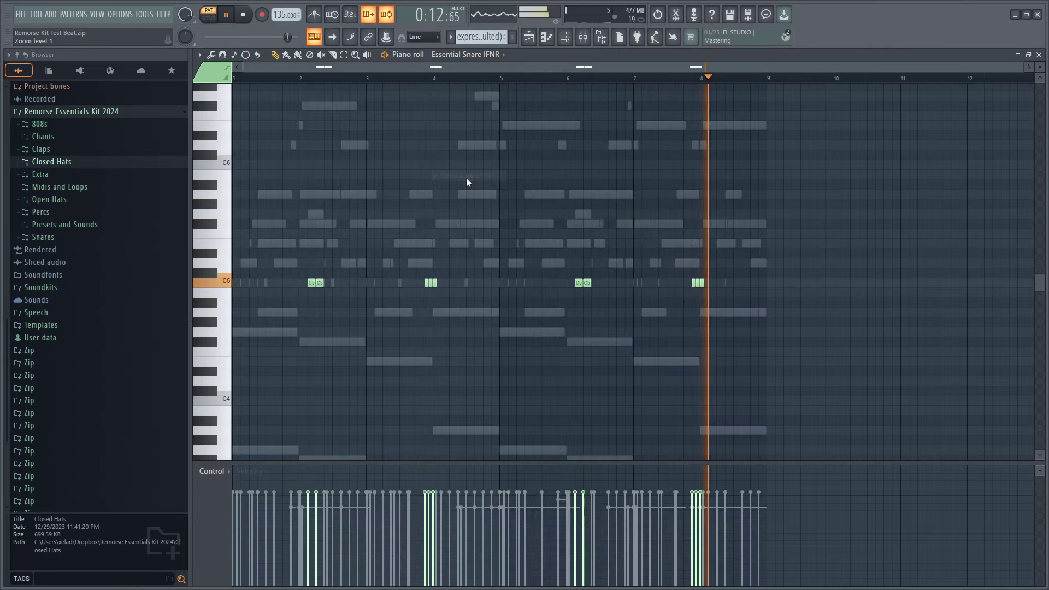
{"action": "key", "text": "ctrl+a"}
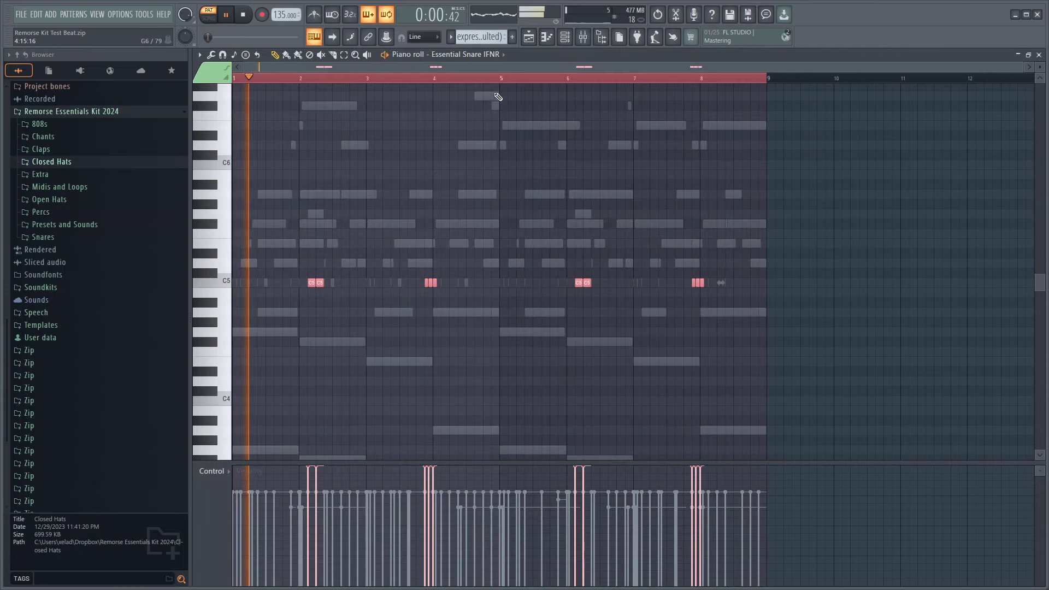
{"action": "scroll", "coordinate": [491, 123], "scroll_direction": "up", "scroll_amount": 5}
{"action": "scroll", "coordinate": [486, 120], "scroll_direction": "down", "scroll_amount": 3}
{"action": "left_click", "coordinate": [478, 80], "text": "ctrl"}
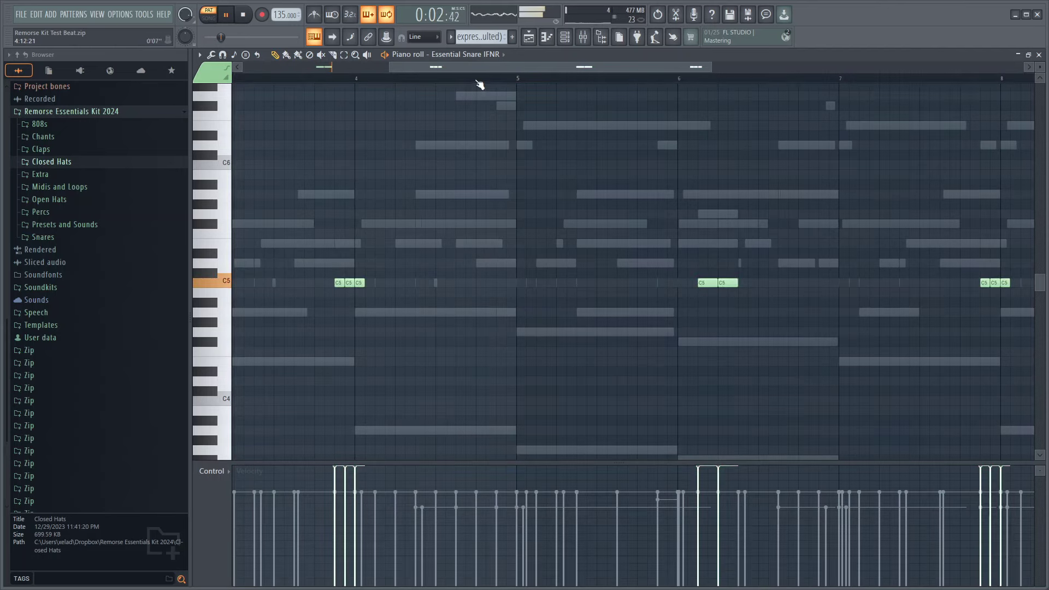
{"action": "scroll", "coordinate": [474, 109], "scroll_direction": "down", "scroll_amount": 3}
{"action": "left_click", "coordinate": [476, 55]}
{"action": "left_click", "coordinate": [465, 164]}
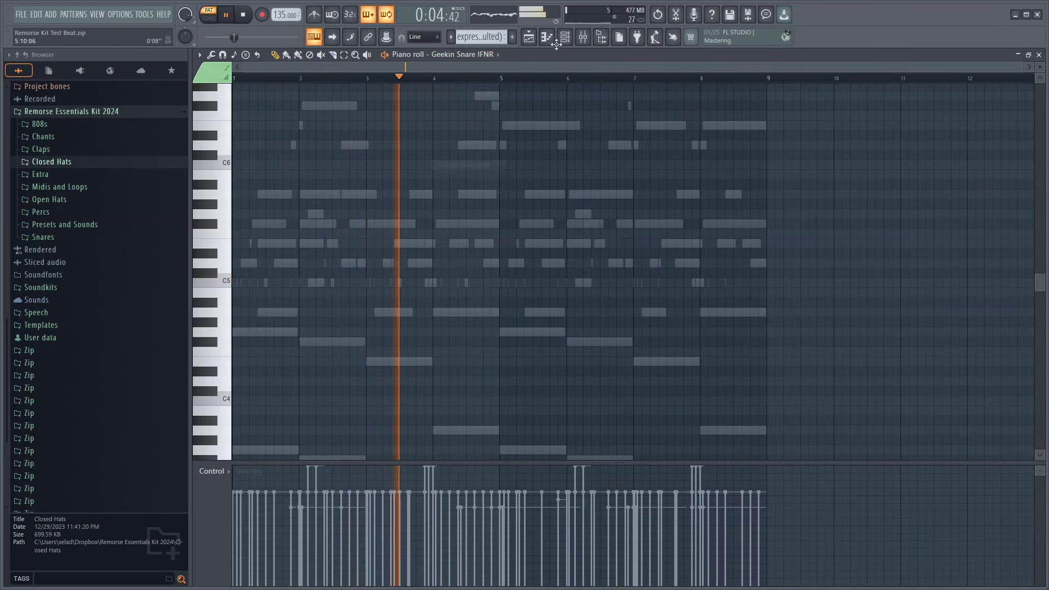
Step: Show the channel rack and program Go To Plugg OH IFNR hits on steps 5 and 37, playing from the start
{"action": "key", "text": "F6"}
{"action": "key", "text": "space"}
{"action": "key", "text": "space"}
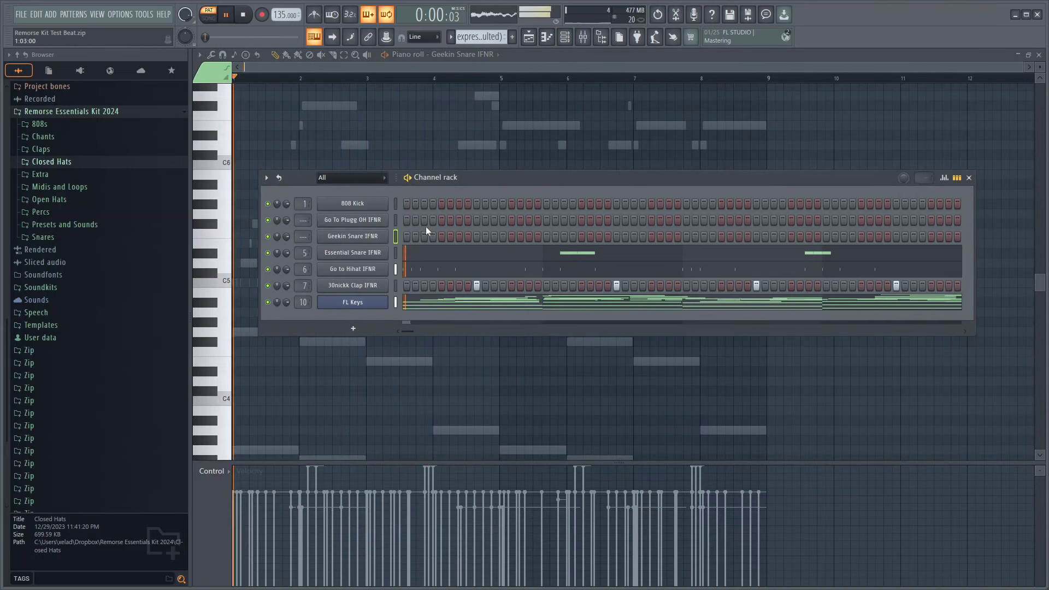
{"action": "left_click", "coordinate": [442, 220]}
{"action": "left_click", "coordinate": [580, 219]}
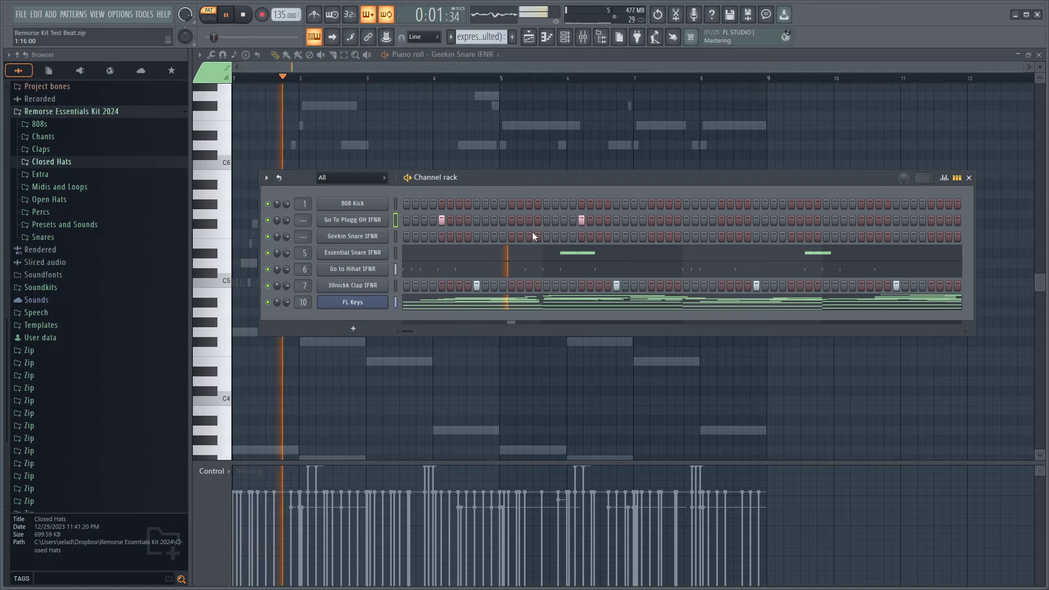
{"action": "left_click", "coordinate": [721, 220]}
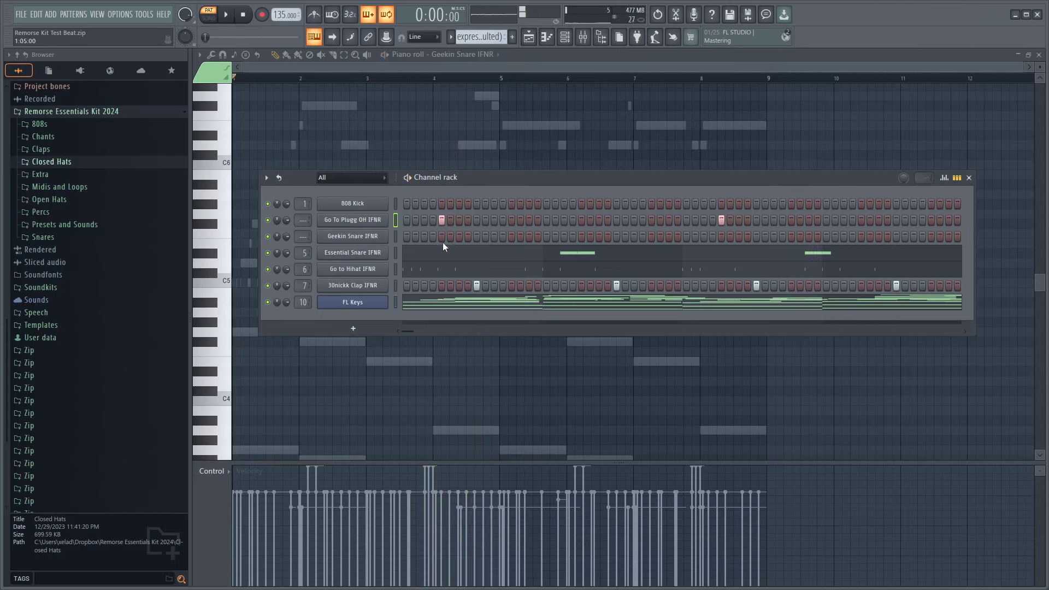
Step: Try a hit on step 7 of the Geekin Snare IFNR channel
{"action": "right_click", "coordinate": [424, 238]}
{"action": "left_click", "coordinate": [458, 235]}
{"action": "left_click", "coordinate": [459, 237]}
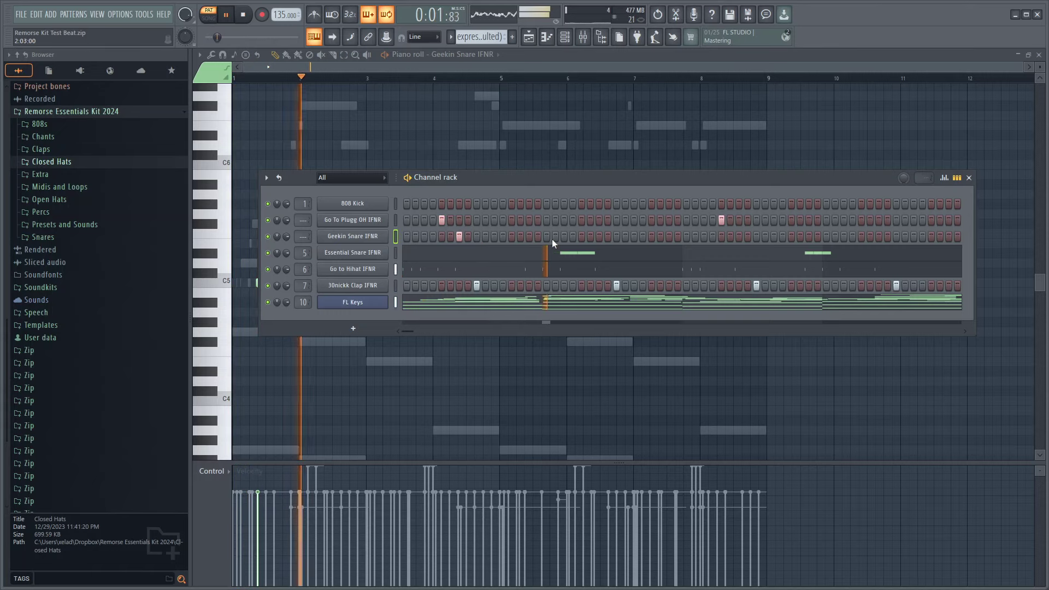
Step: Move the note pattern from Essential Snare IFNR to the Geekin Snare IFNR channel and play it from the start
{"action": "right_click", "coordinate": [384, 253]}
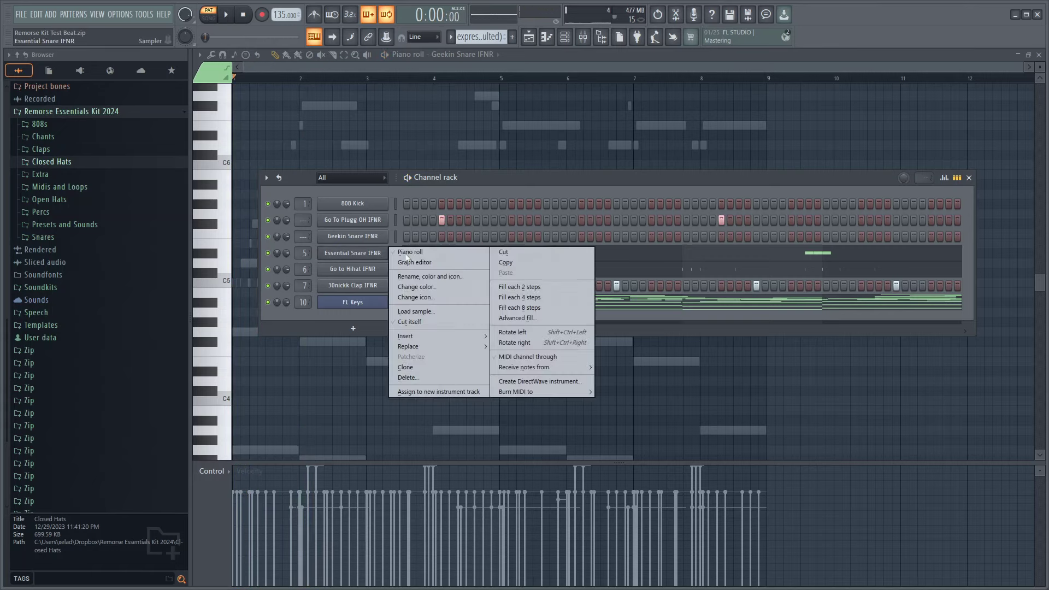
{"action": "left_click", "coordinate": [546, 262]}
{"action": "right_click", "coordinate": [342, 241]}
{"action": "left_click", "coordinate": [517, 257]}
{"action": "key", "text": "space"}
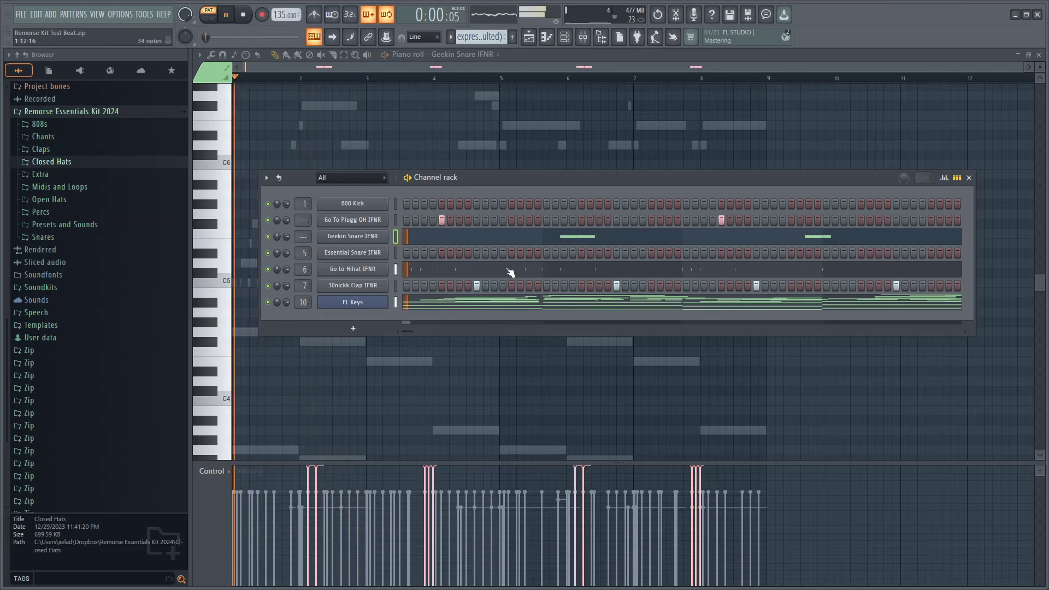
Step: Program Essential Snare IFNR hits on steps 7 and 15 while the pattern plays
{"action": "left_click", "coordinate": [529, 253]}
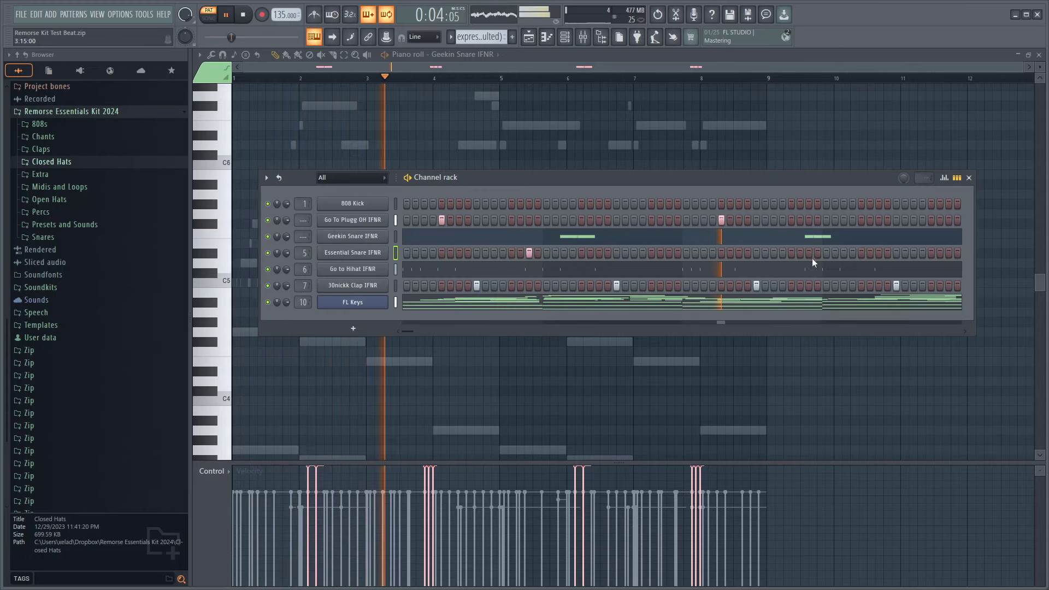
{"action": "left_click", "coordinate": [843, 253]}
{"action": "left_click", "coordinate": [844, 253]}
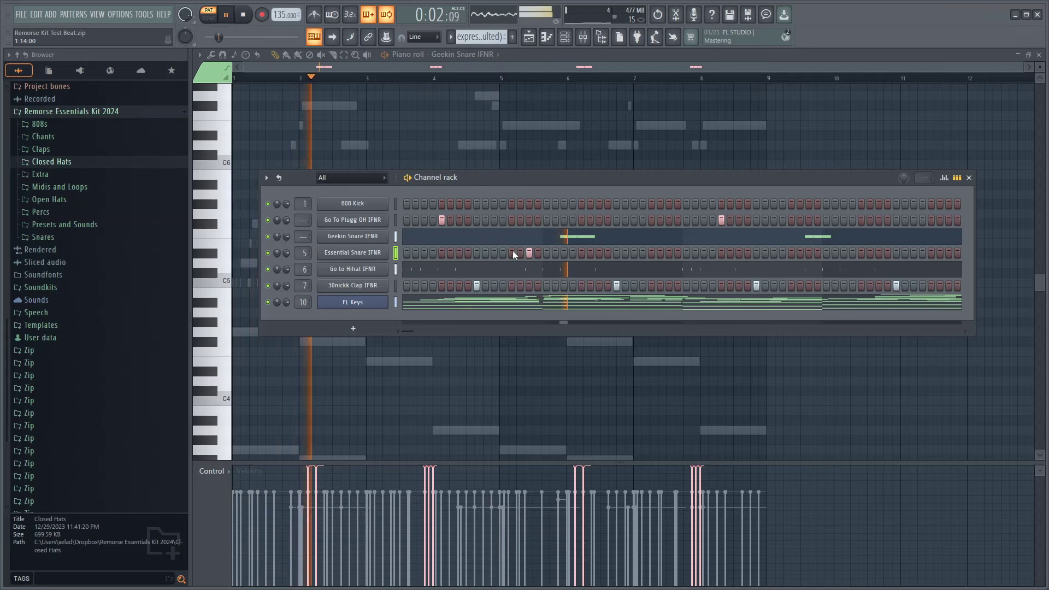
{"action": "left_click", "coordinate": [460, 252]}
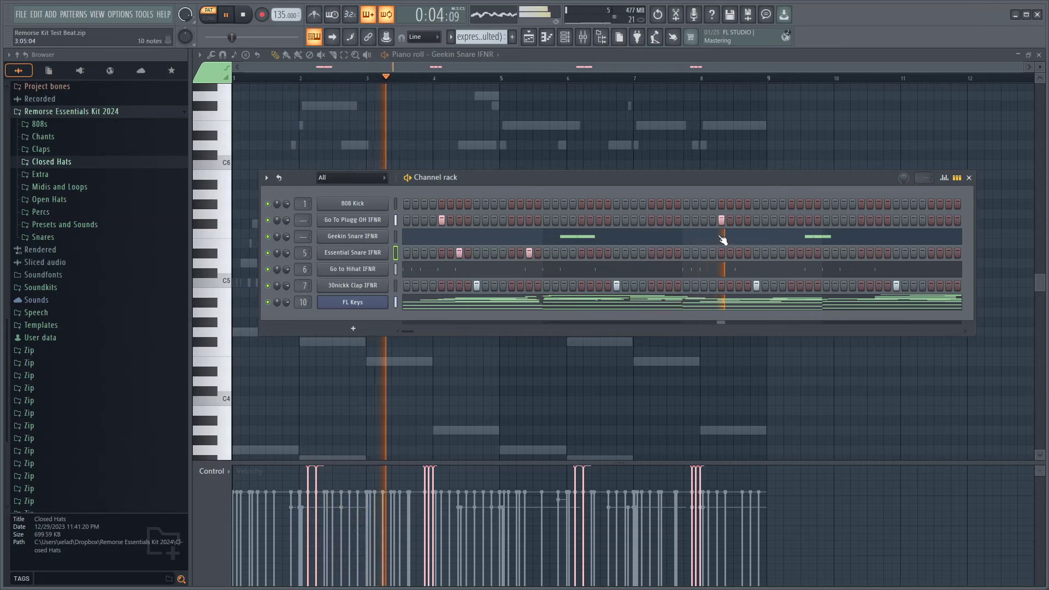
Step: Mute Go To Plugg OH IFNR and add Essential Snare IFNR hits on steps 39 and 45, replaying the pattern from the start
{"action": "key", "text": "space"}
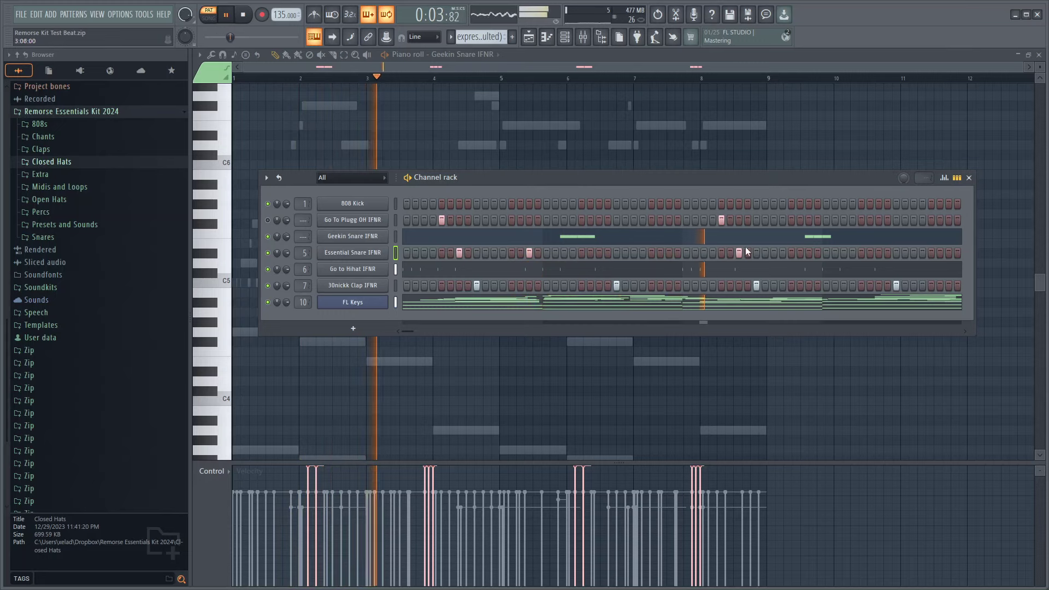
{"action": "left_click", "coordinate": [879, 253]}
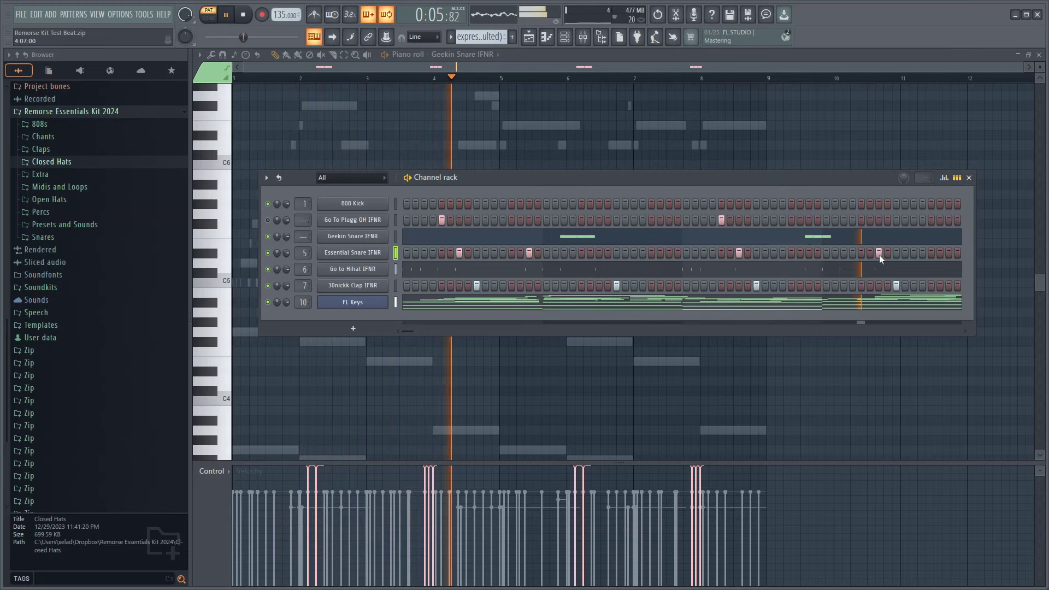
{"action": "left_click", "coordinate": [938, 254]}
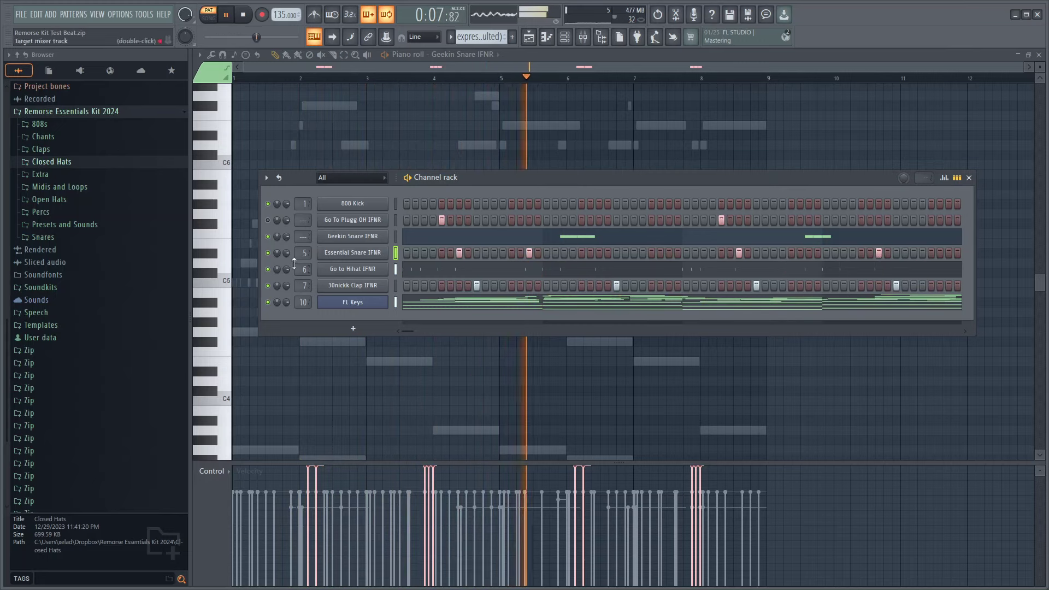
{"action": "key", "text": "space"}
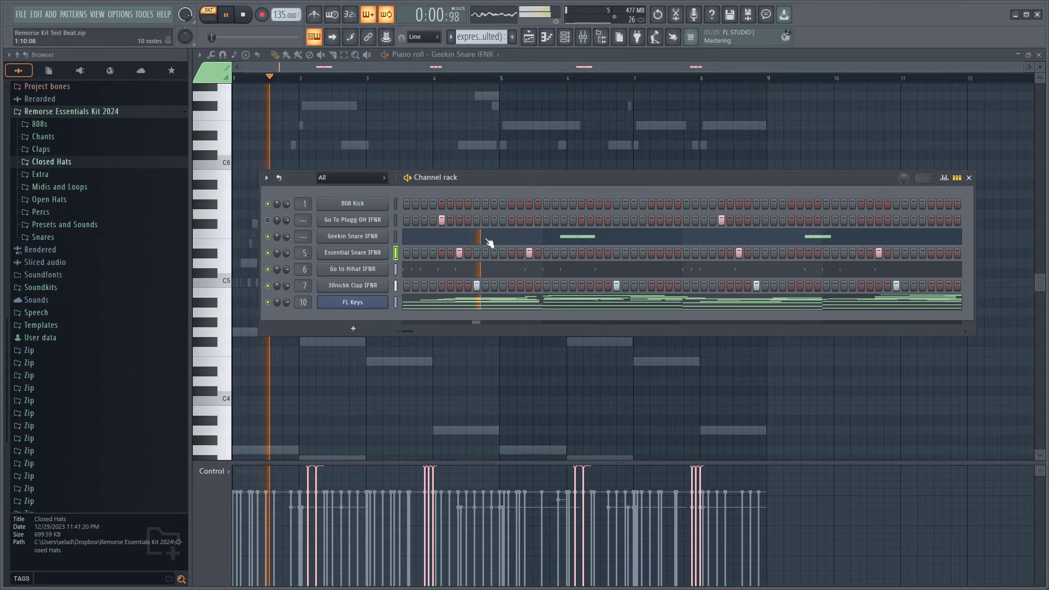
{"action": "left_click", "coordinate": [932, 253]}
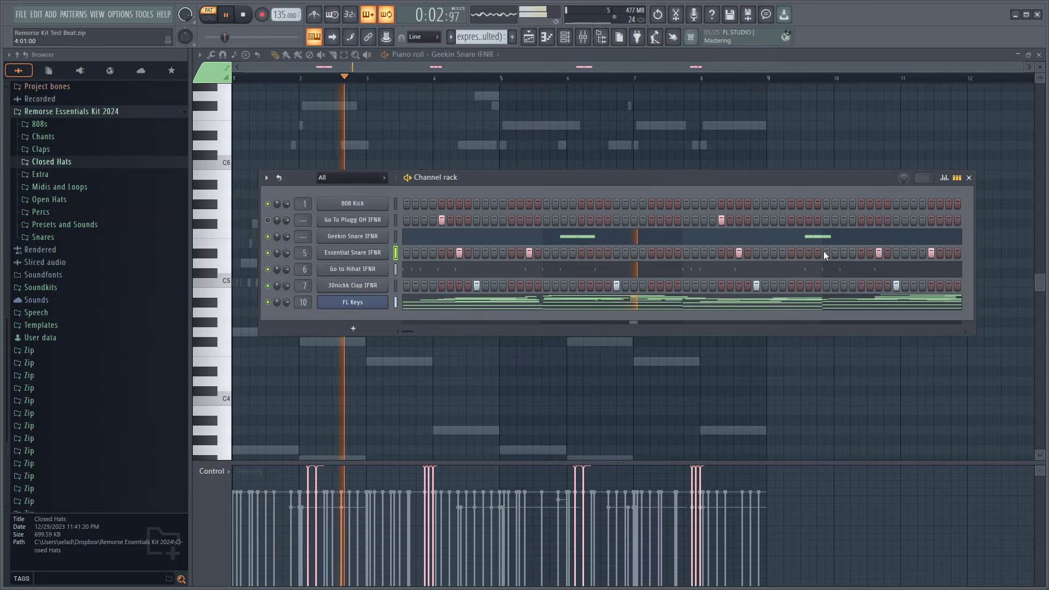
{"action": "left_click", "coordinate": [790, 252]}
{"action": "right_click", "coordinate": [932, 252]}
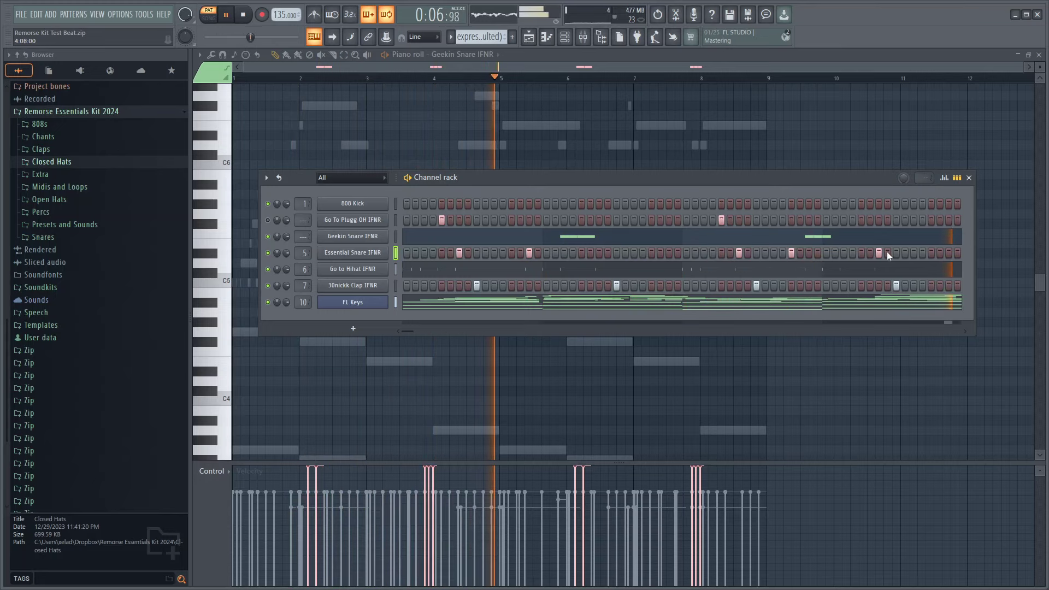
{"action": "key", "text": "space"}
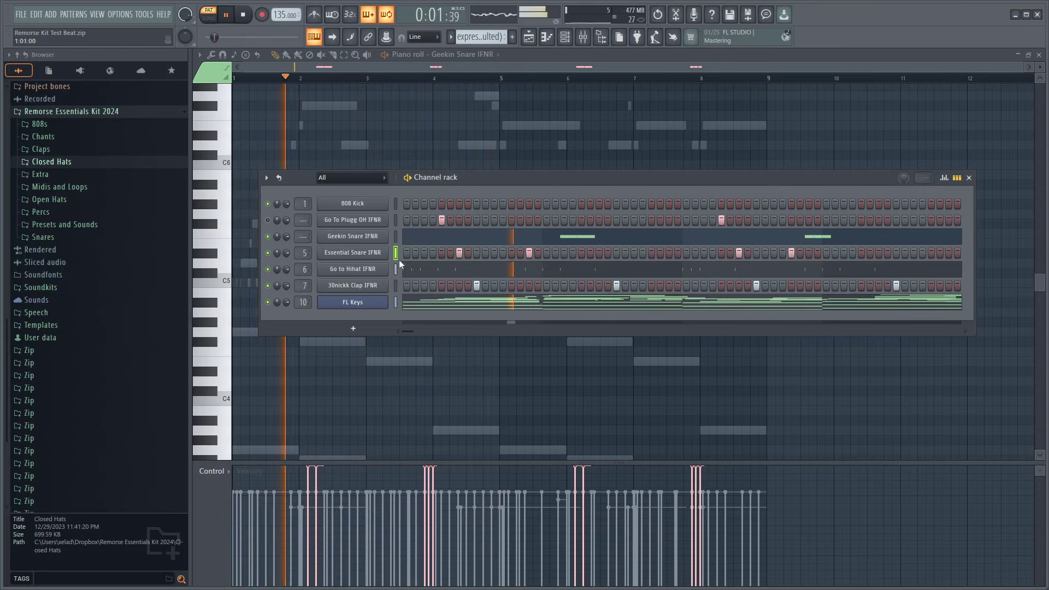
Step: Move the Essential Snare IFNR channel above Geekin Snare IFNR and add Butter Tom IFNR from the Percs folder as a channel above both
{"action": "scroll", "coordinate": [300, 237], "scroll_direction": "up", "scroll_amount": 4}
{"action": "scroll", "coordinate": [159, 251], "scroll_direction": "up", "scroll_amount": 2}
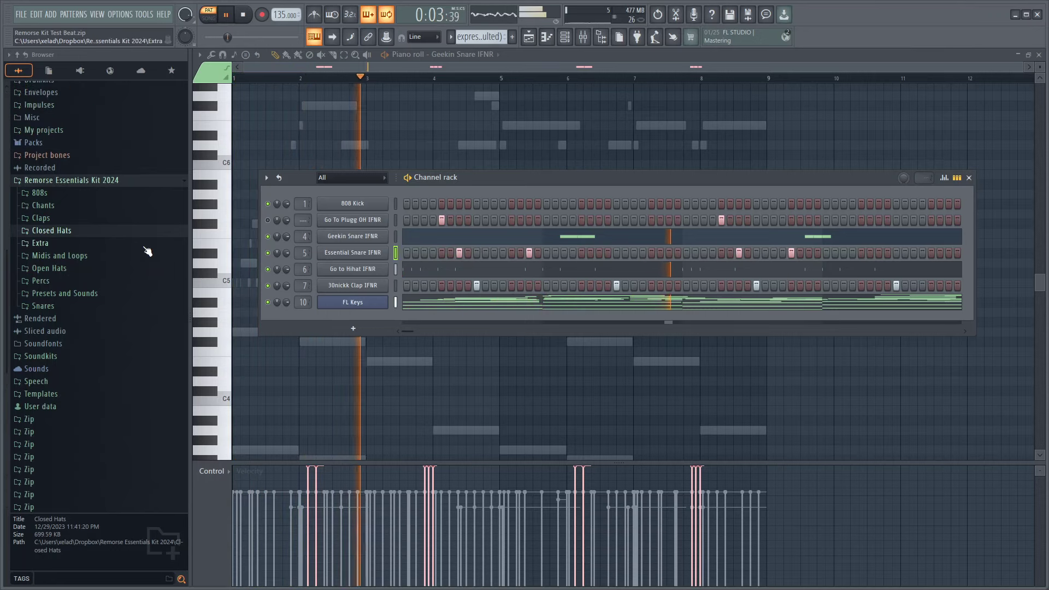
{"action": "left_click_drag", "start_coordinate": [350, 259], "coordinate": [416, 233]}
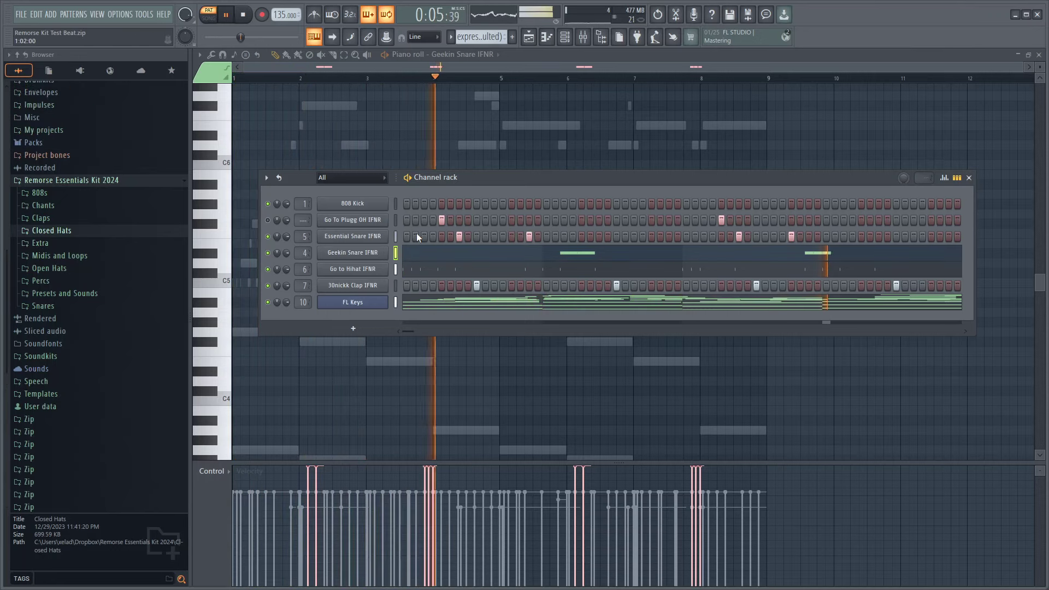
{"action": "scroll", "coordinate": [299, 234], "scroll_direction": "down", "scroll_amount": 1}
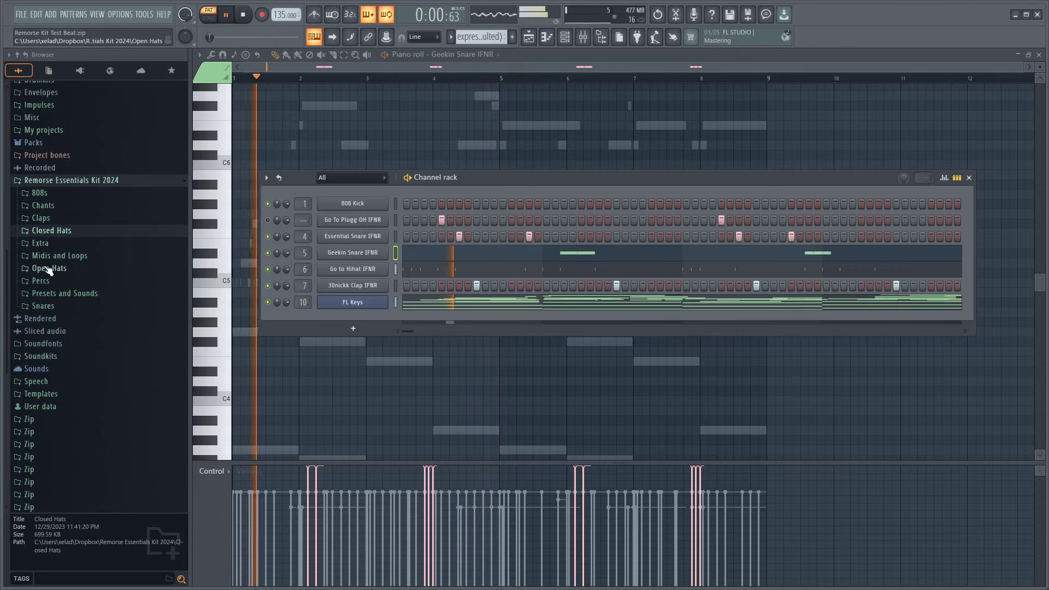
{"action": "left_click", "coordinate": [33, 280]}
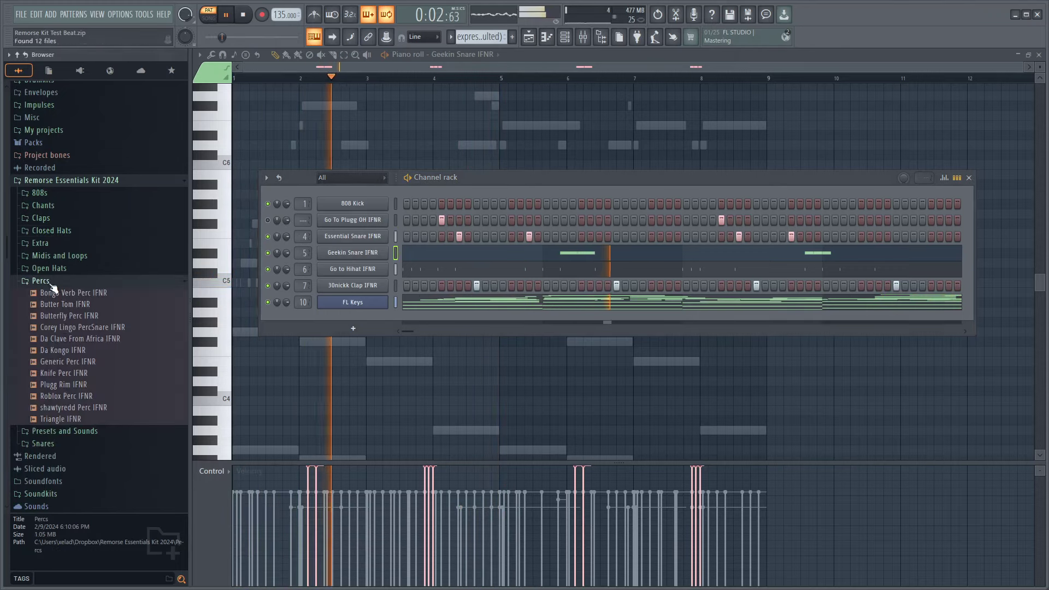
{"action": "left_click_drag", "start_coordinate": [70, 304], "coordinate": [339, 235]}
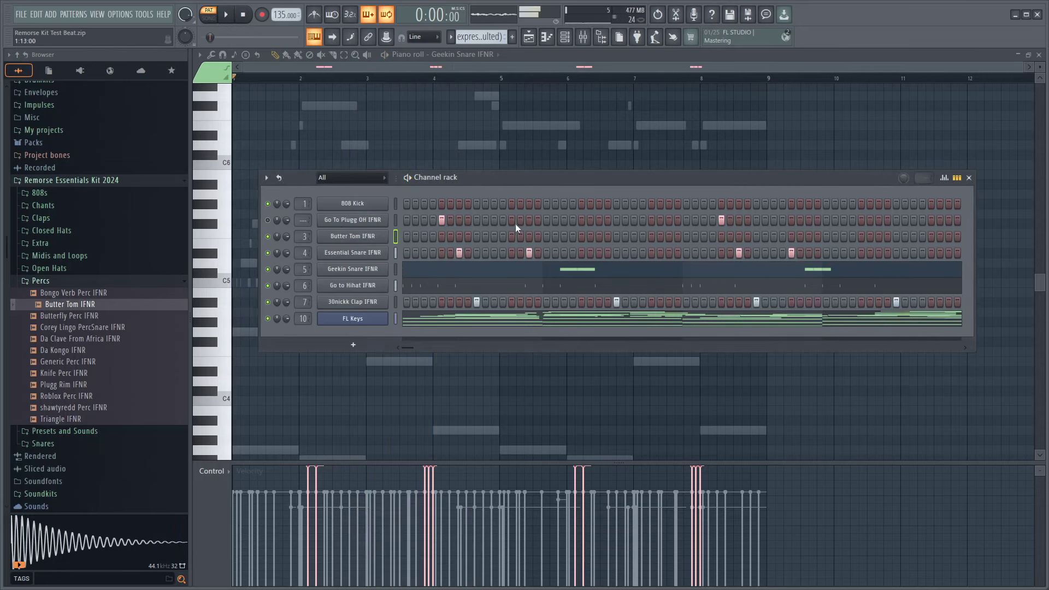
Step: Try Butter Tom IFNR hits on steps 15, 19, 21, 47, 51 and 53 while the pattern plays
{"action": "left_click", "coordinate": [546, 236]}
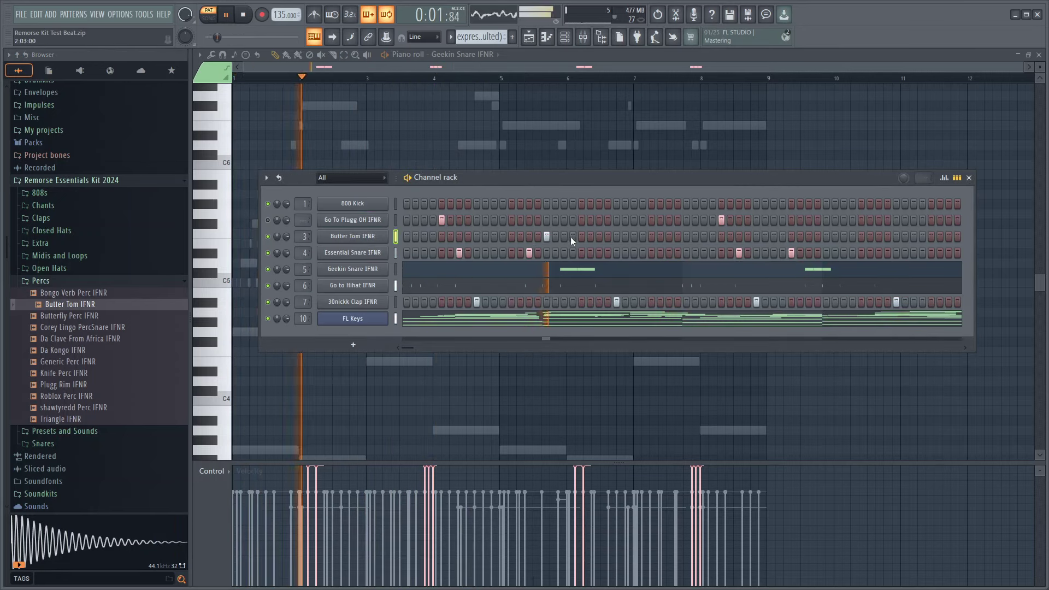
{"action": "key", "text": "space"}
{"action": "left_click", "coordinate": [528, 236]}
{"action": "left_click", "coordinate": [564, 236]}
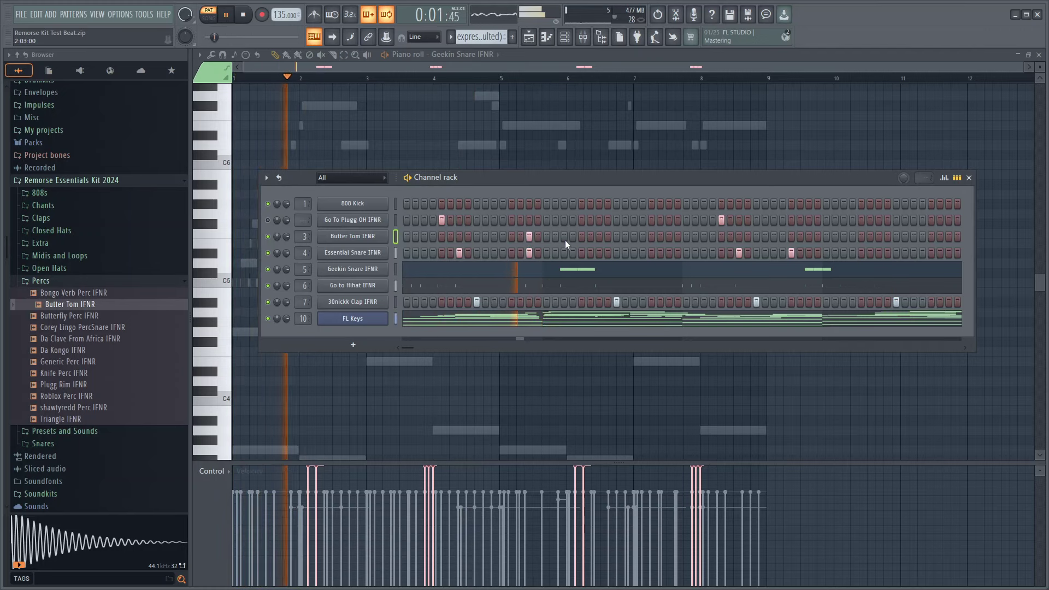
{"action": "left_click", "coordinate": [582, 236]}
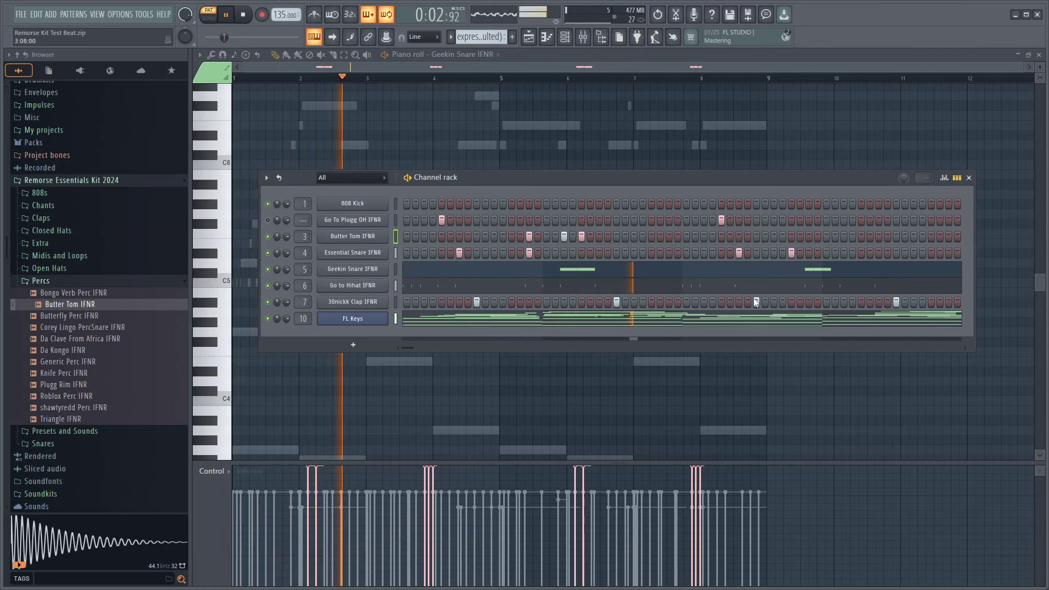
{"action": "left_click", "coordinate": [844, 236]}
{"action": "left_click", "coordinate": [861, 236]}
{"action": "left_click", "coordinate": [808, 236]}
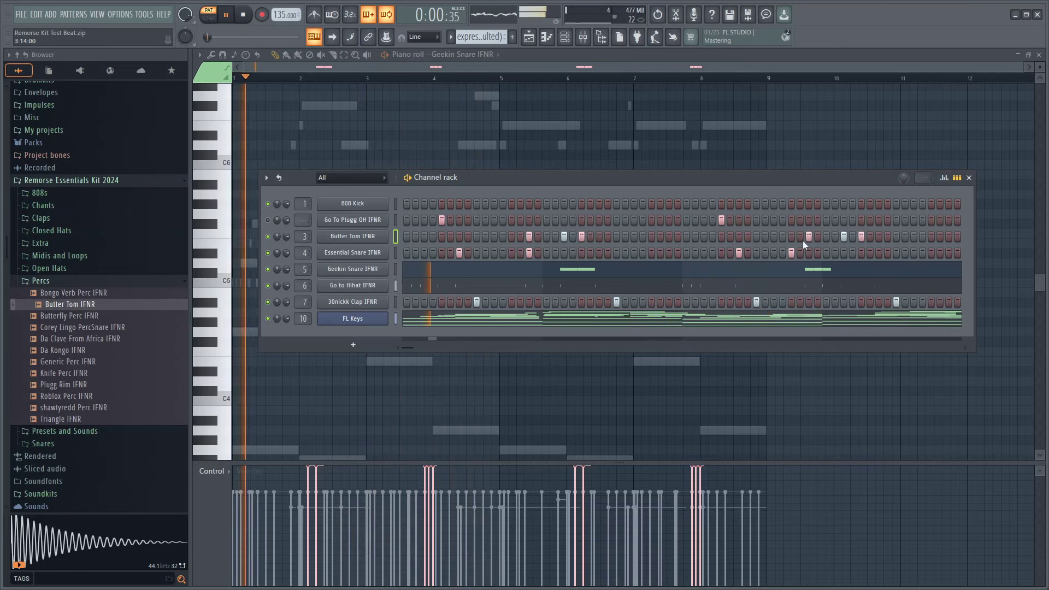
Step: Clear all Butter Tom IFNR hits and try a single hit on step 21, replaying the pattern
{"action": "right_click", "coordinate": [582, 236]}
{"action": "right_click", "coordinate": [564, 236]}
{"action": "right_click", "coordinate": [529, 236]}
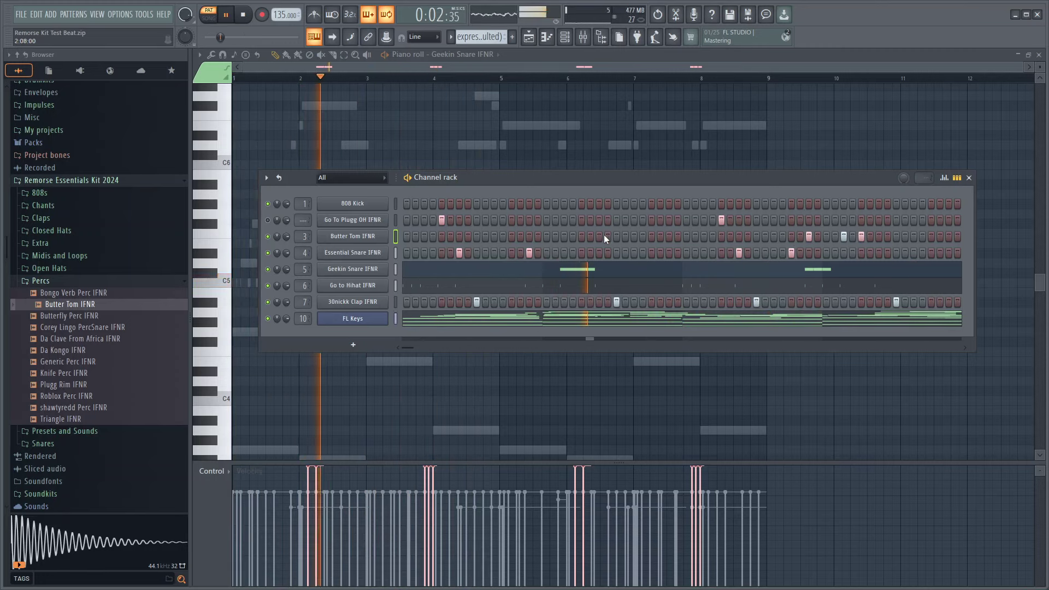
{"action": "left_click", "coordinate": [590, 236]}
{"action": "left_click_drag", "start_coordinate": [868, 236], "coordinate": [844, 236]}
{"action": "key", "text": "space"}
{"action": "right_click", "coordinate": [587, 237]}
{"action": "left_click", "coordinate": [580, 236]}
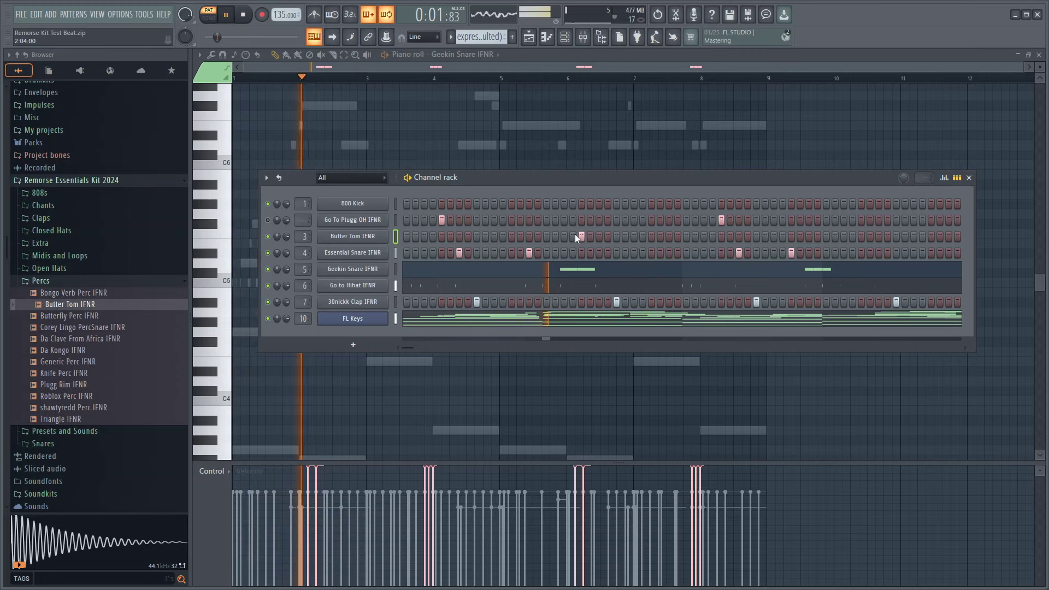
Step: Program Butter Tom IFNR hits on steps 59, 60, 61 and 63 only, auditioning the pattern
{"action": "left_click", "coordinate": [862, 236]}
{"action": "left_click", "coordinate": [914, 237]}
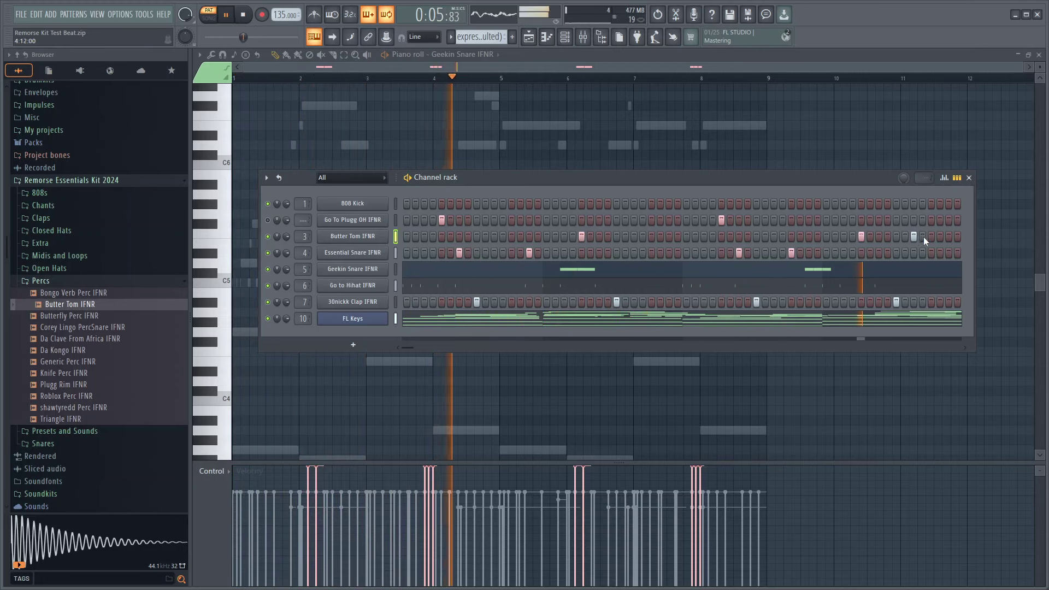
{"action": "left_click", "coordinate": [931, 237]}
{"action": "left_click", "coordinate": [948, 237]}
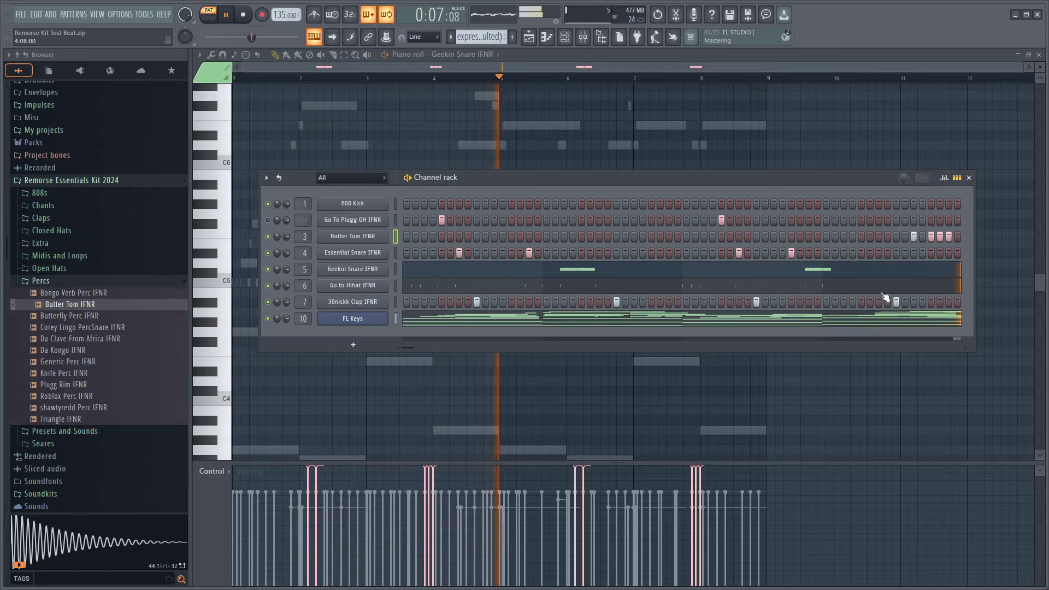
{"action": "left_click", "coordinate": [948, 237]}
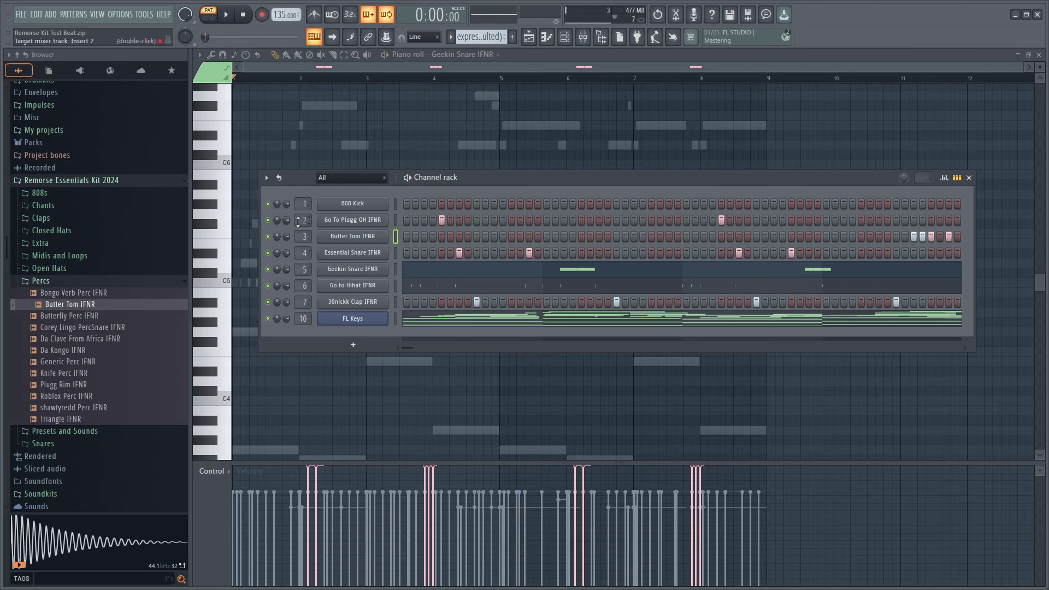
Step: Audition samples in the kit's 808s folder and load BNDJhn Long Dro 808 IFNR into the 808 Kick channel
{"action": "left_click", "coordinate": [119, 280]}
{"action": "left_click", "coordinate": [42, 193]}
{"action": "left_click", "coordinate": [56, 227]}
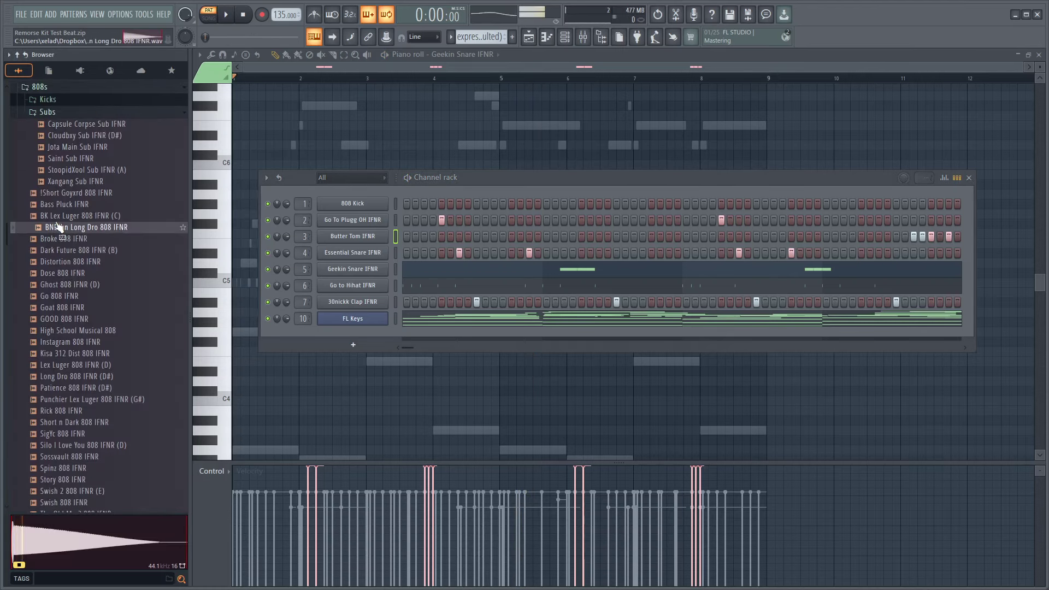
{"action": "left_click", "coordinate": [64, 205]}
{"action": "left_click", "coordinate": [67, 216]}
{"action": "left_click", "coordinate": [72, 227]}
{"action": "left_click", "coordinate": [364, 209]}
Step: Open the BNDJhn Long Dro 808 sample in Edison, detect its pitch regions and close the editor
{"action": "right_click", "coordinate": [375, 334]}
{"action": "left_click", "coordinate": [411, 375]}
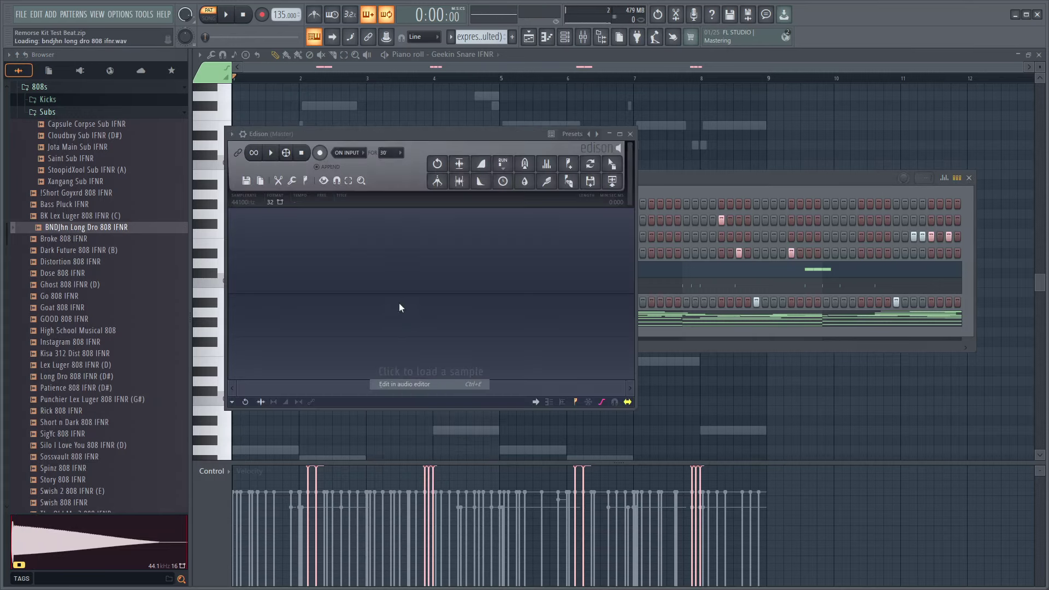
{"action": "right_click", "coordinate": [402, 305]}
{"action": "mouse_move", "coordinate": [430, 356]}
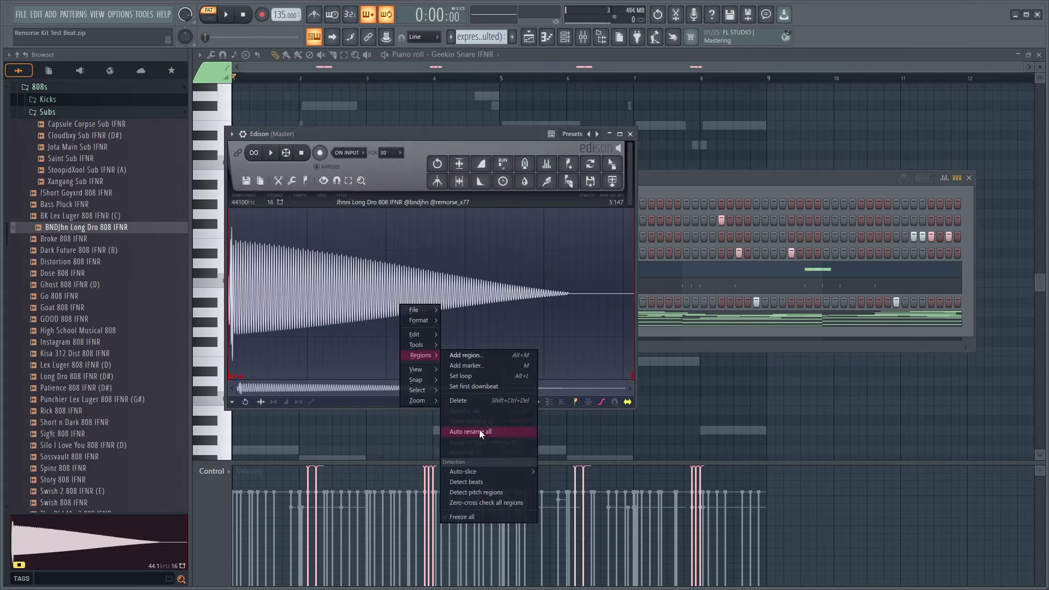
{"action": "left_click", "coordinate": [471, 493]}
{"action": "left_click", "coordinate": [621, 158]}
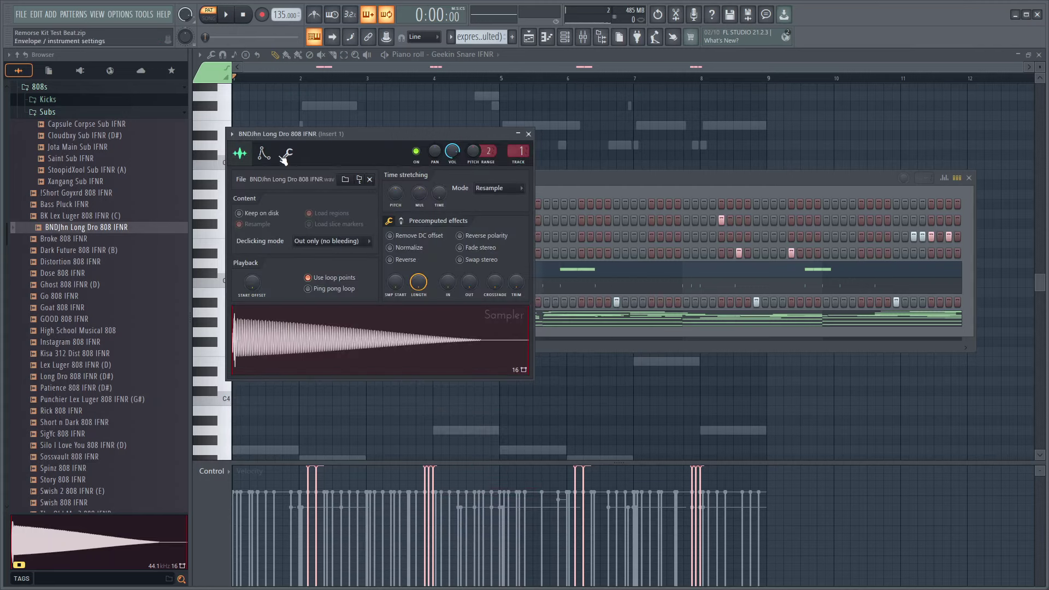
Step: Enable the 808 channel's volume envelope with a long hold and a 1% release time, and open its cut group settings
{"action": "left_click", "coordinate": [285, 156]}
{"action": "left_click", "coordinate": [240, 153]}
{"action": "left_click", "coordinate": [264, 154]}
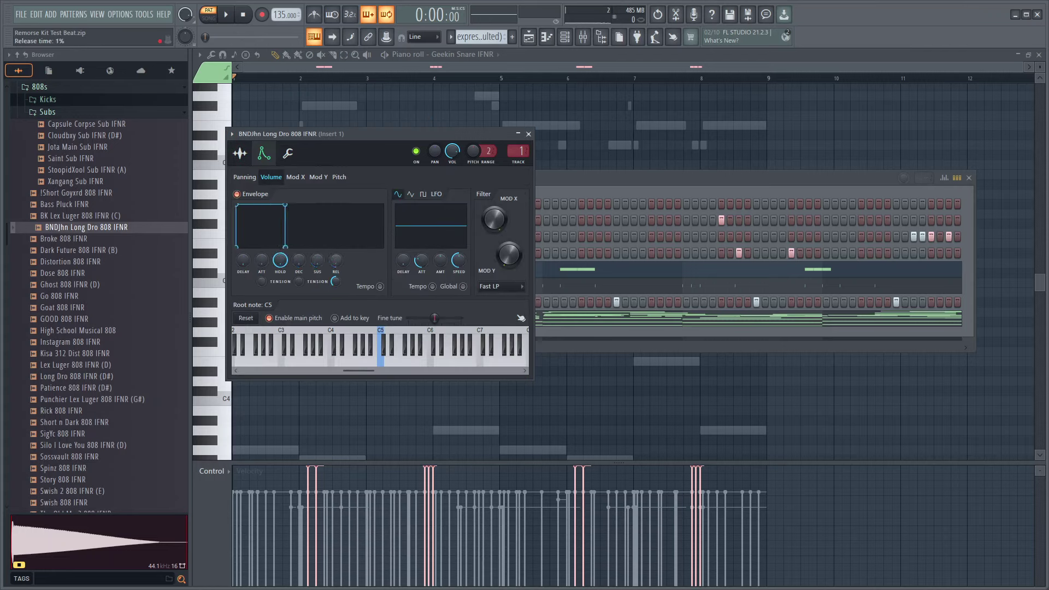
{"action": "left_click", "coordinate": [231, 134]}
{"action": "left_click", "coordinate": [288, 154]}
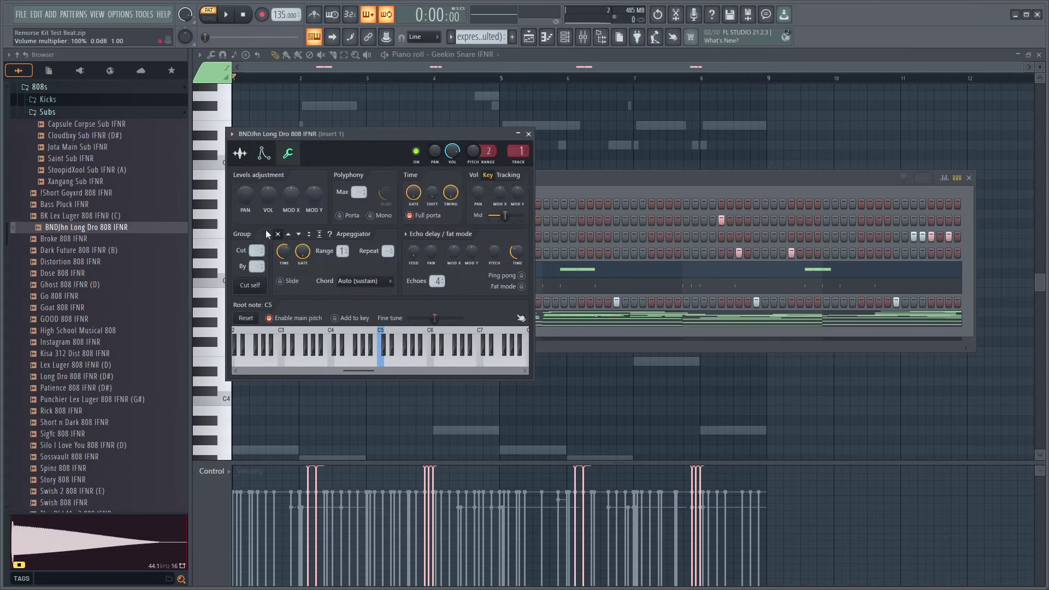
Step: Draw 808 notes G3, F#3, E3 and A3 at the starts of bars 1 to 4 in the BNDJhn Long Dro 808 piano roll
{"action": "left_click", "coordinate": [456, 54]}
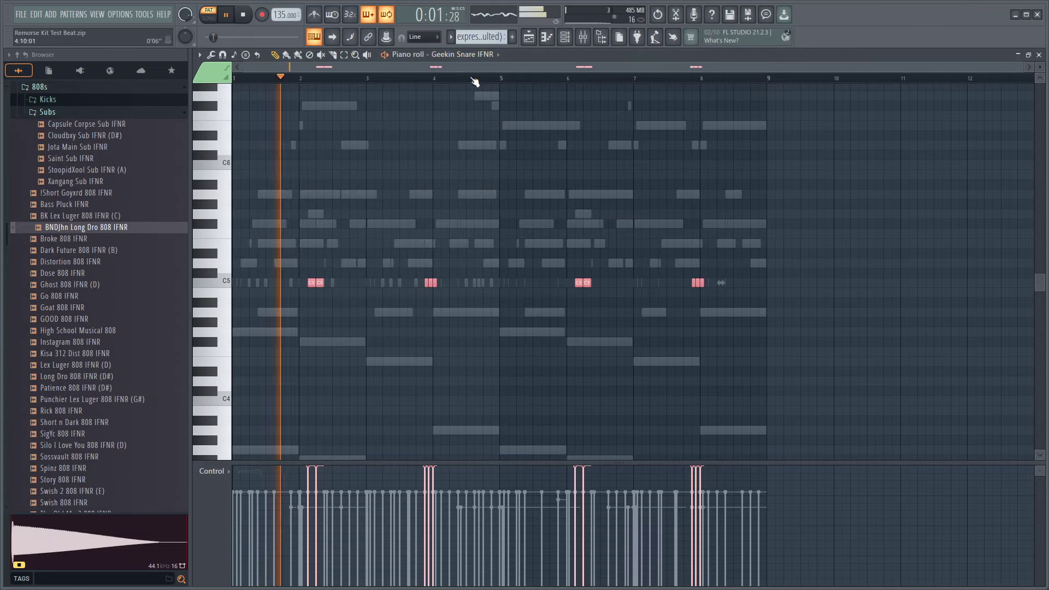
{"action": "left_click", "coordinate": [459, 54]}
{"action": "left_click", "coordinate": [483, 176]}
{"action": "scroll", "coordinate": [330, 186], "scroll_direction": "down", "scroll_amount": 3}
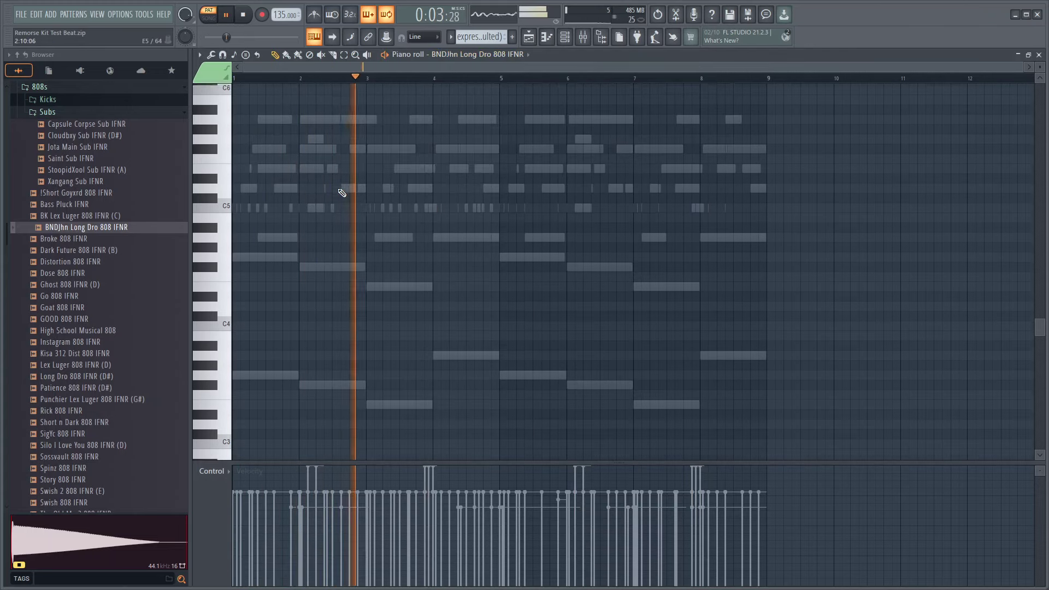
{"action": "left_click", "coordinate": [306, 342]}
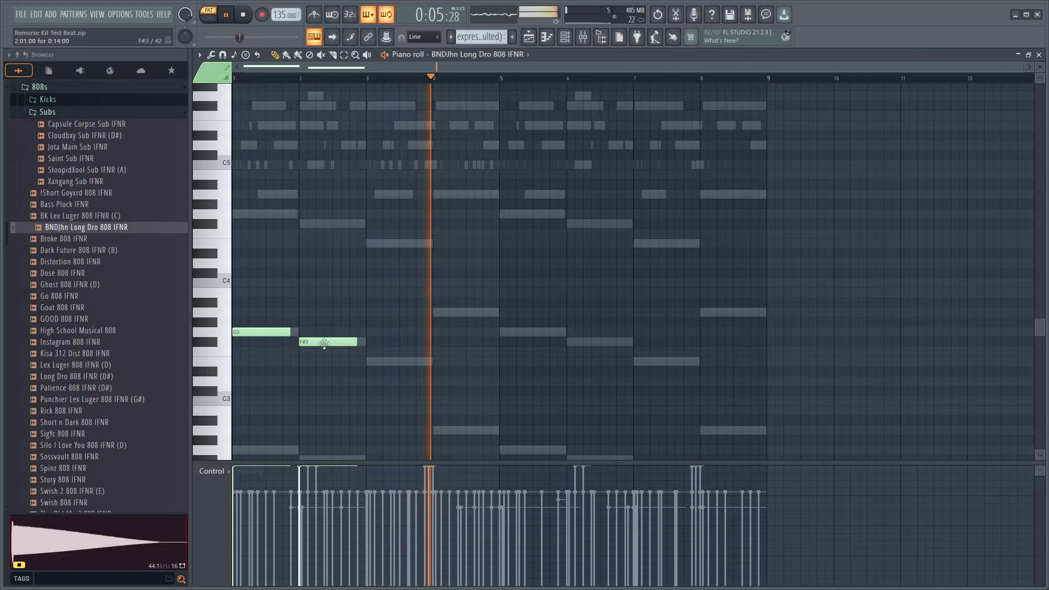
{"action": "left_click", "coordinate": [373, 361]}
{"action": "left_click", "coordinate": [449, 314]}
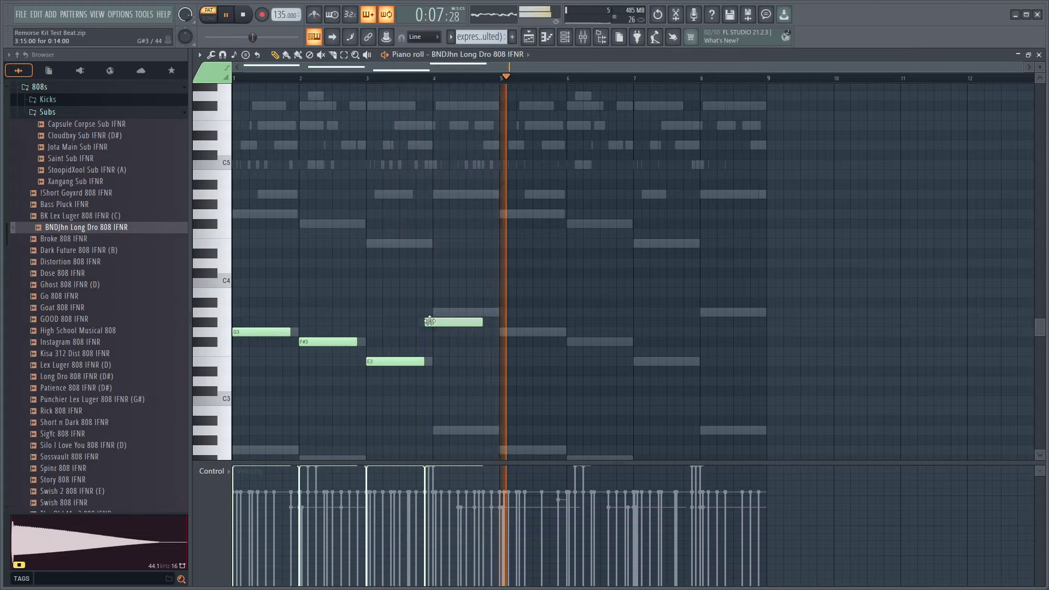
Step: Transpose the four 808 notes up two octaves and audition the pattern
{"action": "key", "text": "ctrl+Up"}
{"action": "key", "text": "ctrl+Up"}
{"action": "key", "text": "space"}
{"action": "key", "text": "space"}
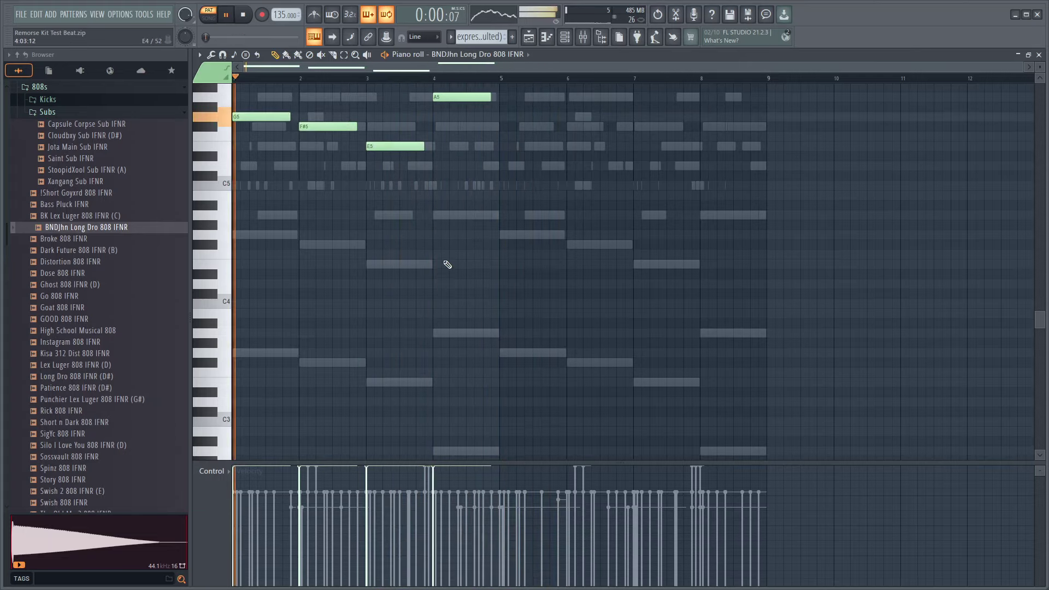
{"action": "scroll", "coordinate": [440, 271], "scroll_direction": "up", "scroll_amount": 2}
{"action": "key", "text": "space"}
{"action": "scroll", "coordinate": [214, 214], "scroll_direction": "up", "scroll_amount": 3}
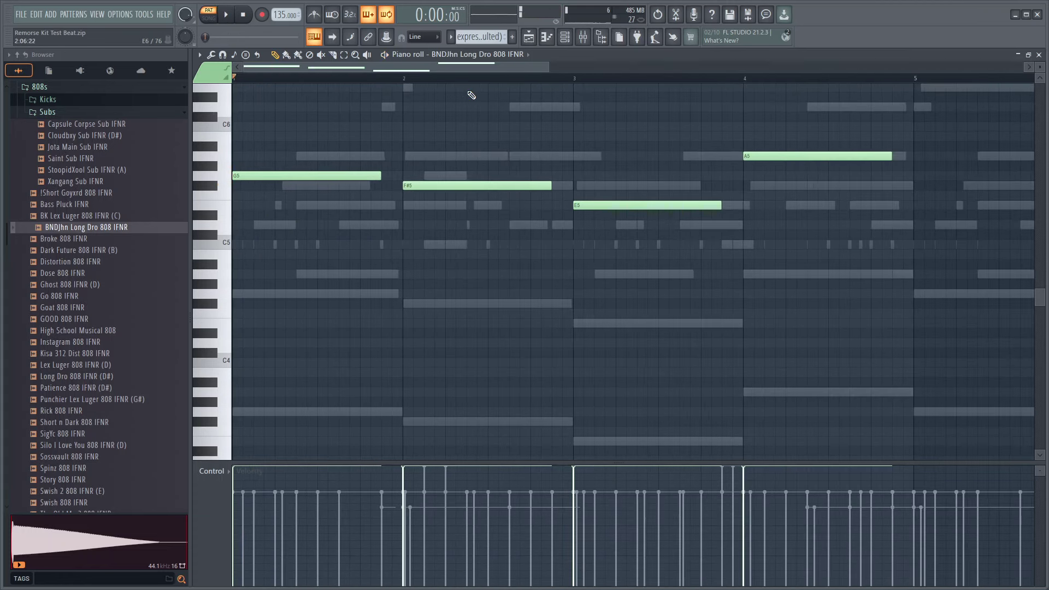
Step: Check the channels in the channel rack and play the pattern with the 808
{"action": "left_click", "coordinate": [568, 42]}
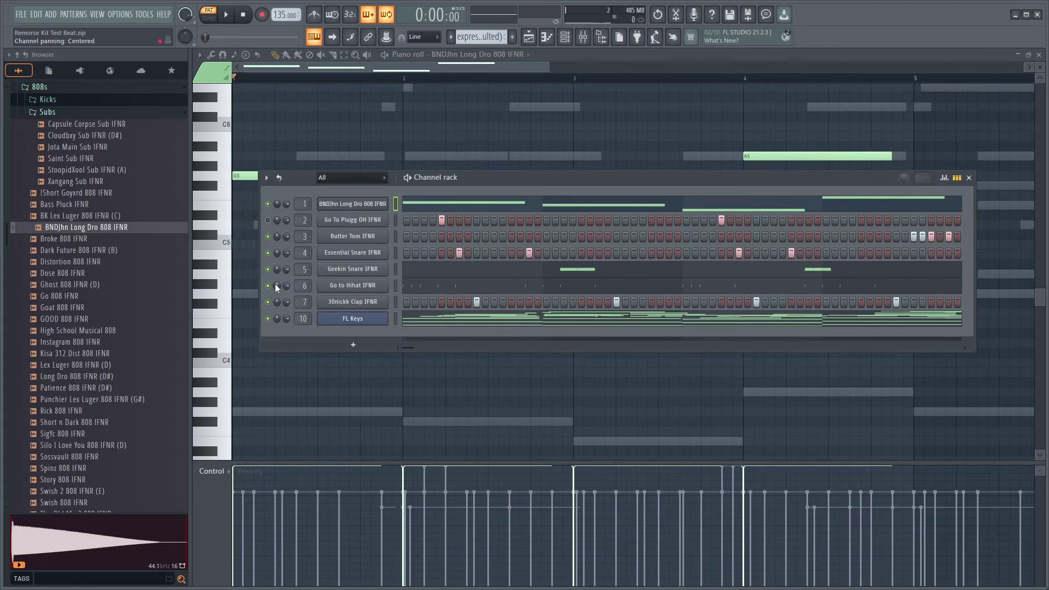
{"action": "key", "text": "F6"}
{"action": "key", "text": "F6"}
{"action": "key", "text": "F6"}
{"action": "key", "text": "space"}
{"action": "key", "text": "space"}
Step: Add a second G5 on step 11 of bar 1 and F#5 on step 11 of bar 2, fitting all 808 notes end to end
{"action": "left_click", "coordinate": [298, 174]}
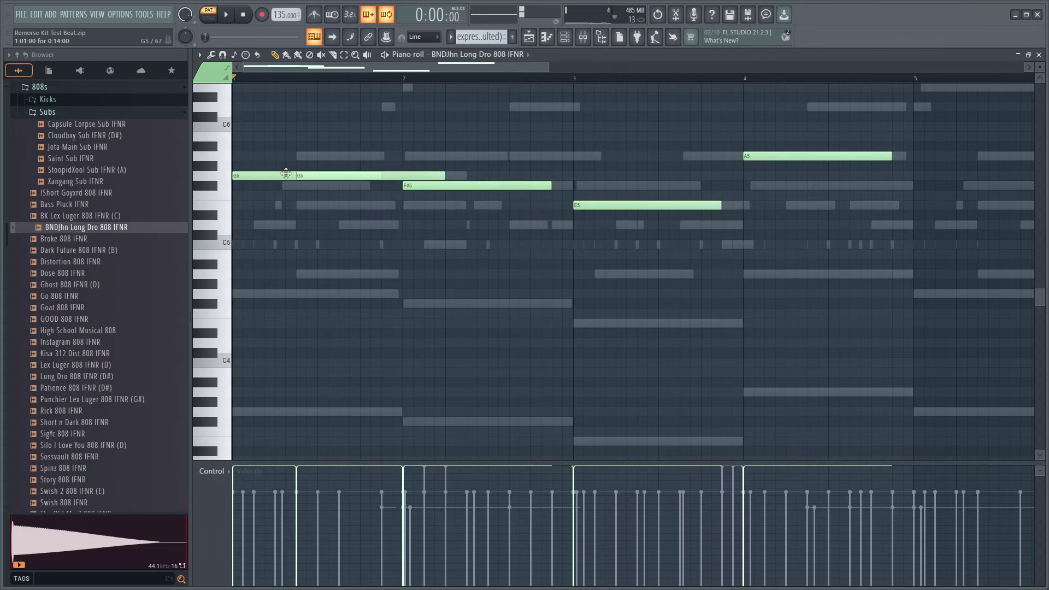
{"action": "key", "text": "space"}
{"action": "left_click_drag", "start_coordinate": [322, 174], "coordinate": [365, 174]}
{"action": "scroll", "coordinate": [444, 267], "scroll_direction": "up", "scroll_amount": 2}
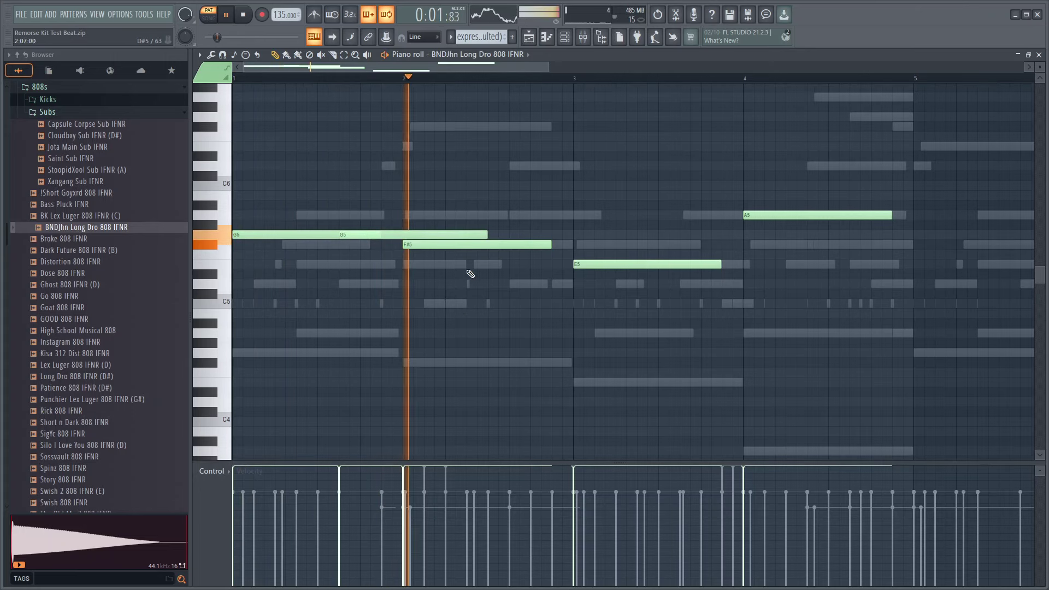
{"action": "scroll", "coordinate": [469, 273], "scroll_direction": "down", "scroll_amount": 2}
{"action": "left_click", "coordinate": [483, 244]}
{"action": "key", "text": "space"}
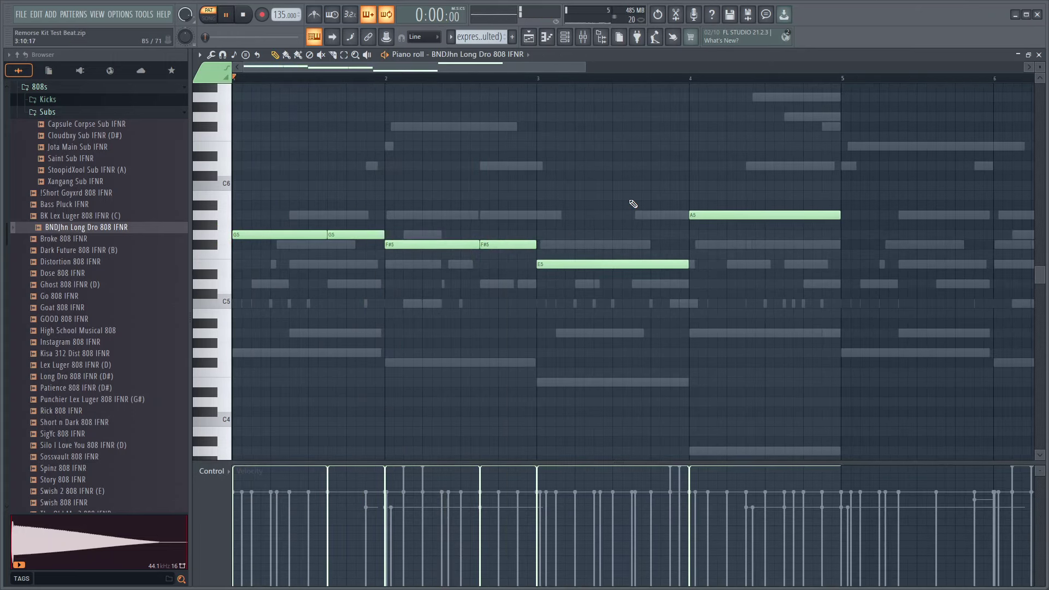
Step: Add 808 notes E5 and B5 on steps 11 and 15 of bar 3 and A5 on step 11 of bar 4, fitted end to end
{"action": "key", "text": "space"}
{"action": "scroll", "coordinate": [586, 215], "scroll_direction": "down", "scroll_amount": 1}
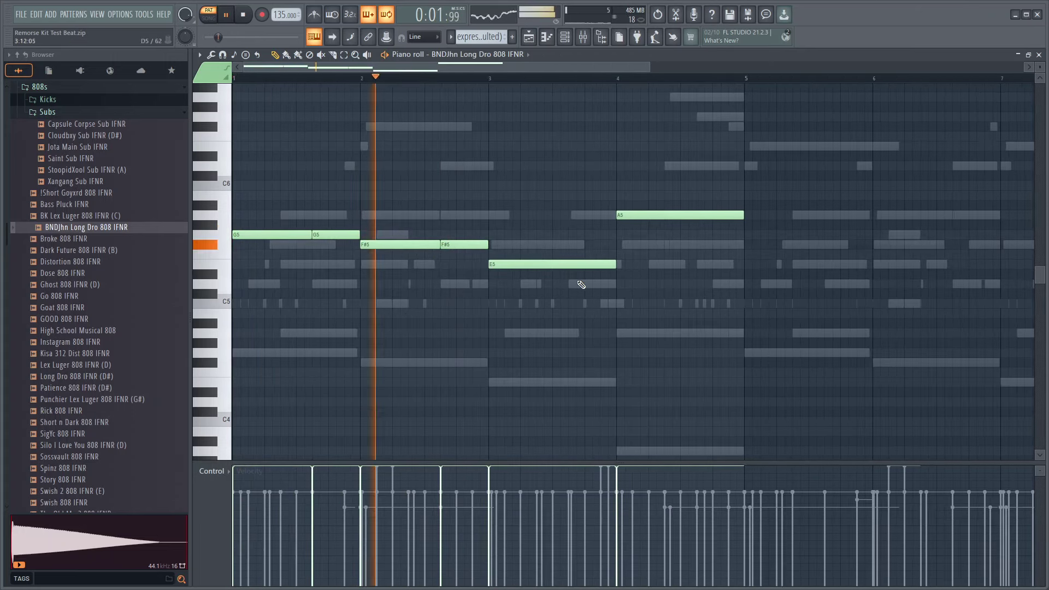
{"action": "left_click", "coordinate": [572, 264]}
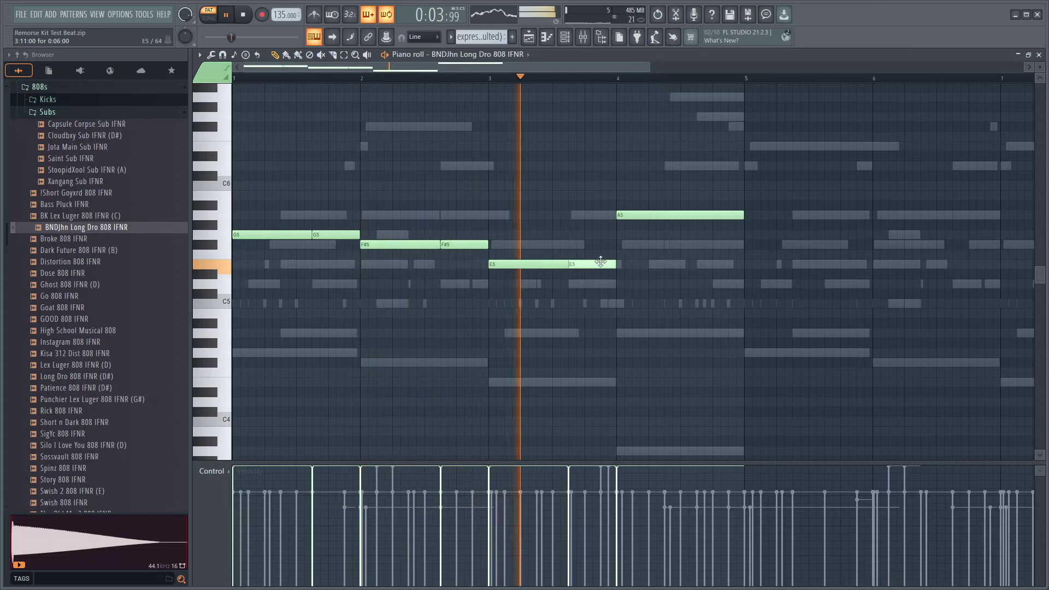
{"action": "left_click", "coordinate": [604, 195]}
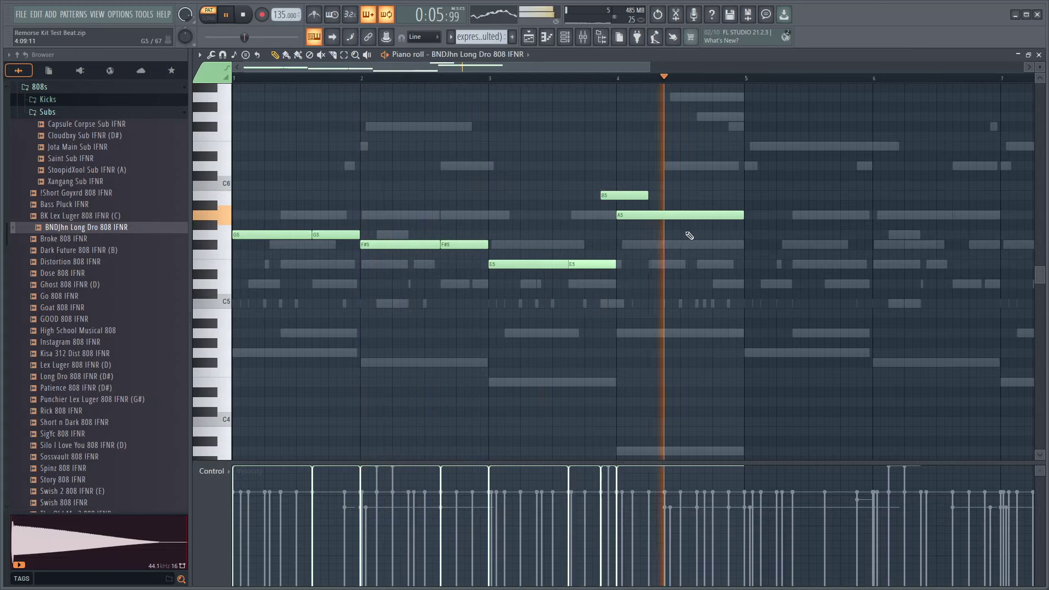
{"action": "left_click", "coordinate": [698, 215]}
{"action": "key", "text": "space"}
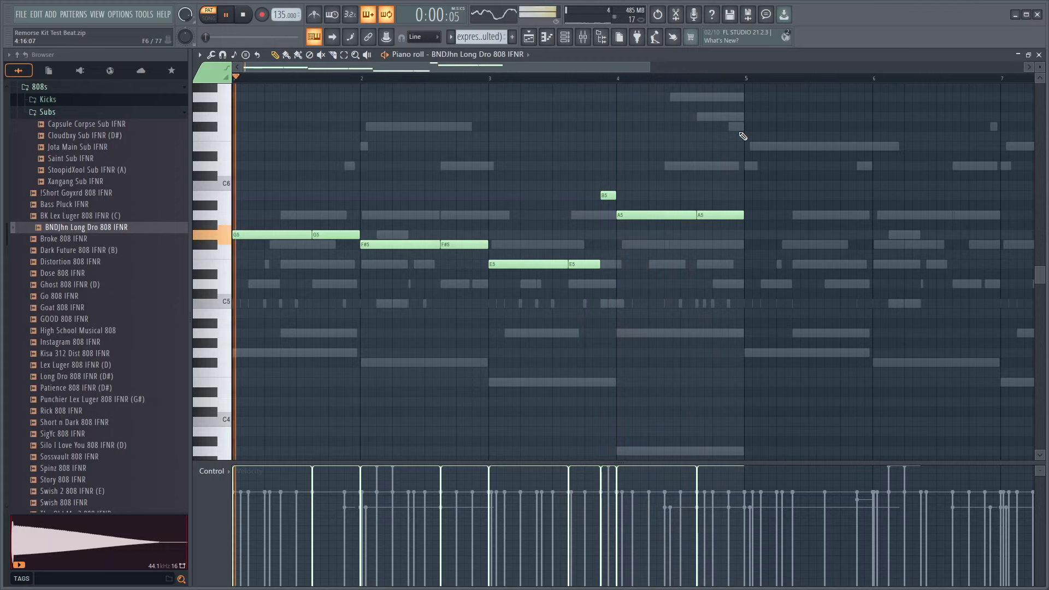
{"action": "scroll", "coordinate": [546, 131], "scroll_direction": "down", "scroll_amount": 1}
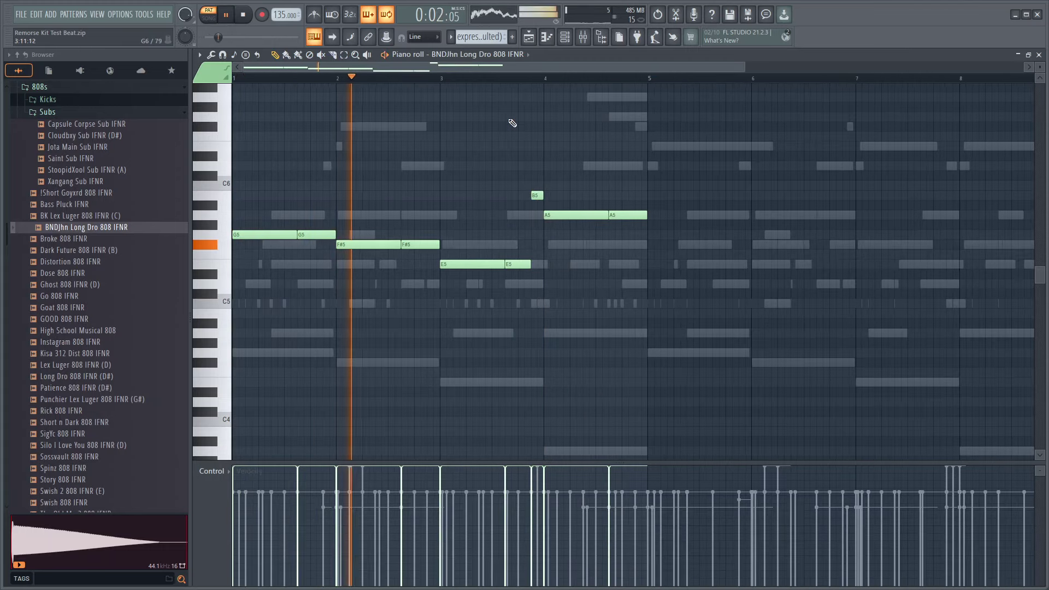
Step: Remove the second G5 from bar 1 of the 808 line and lengthen the first G5 to fill the bar
{"action": "left_click_drag", "start_coordinate": [298, 234], "coordinate": [324, 235]}
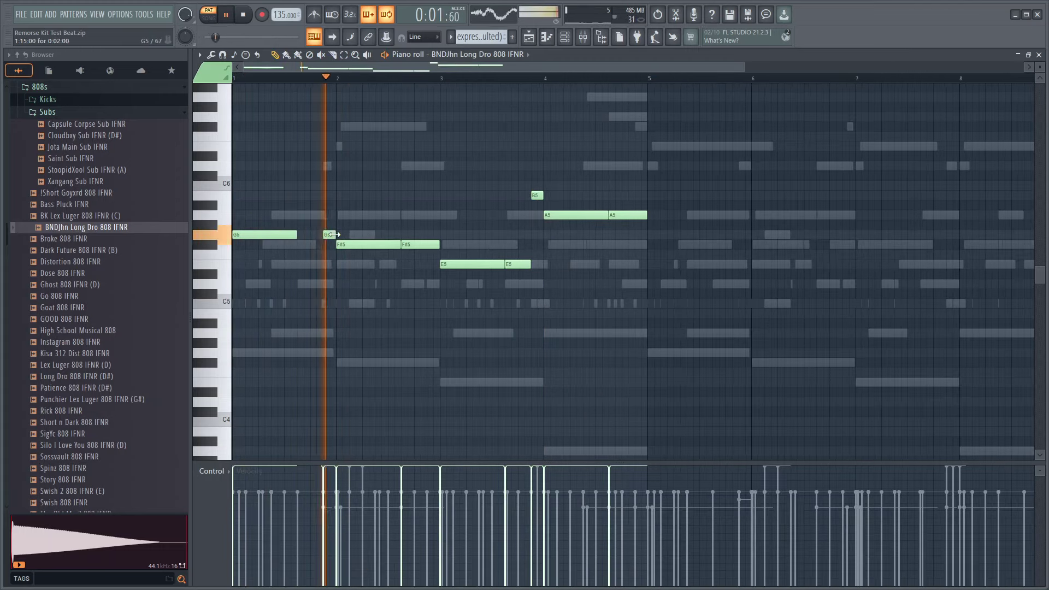
{"action": "right_click", "coordinate": [325, 234]}
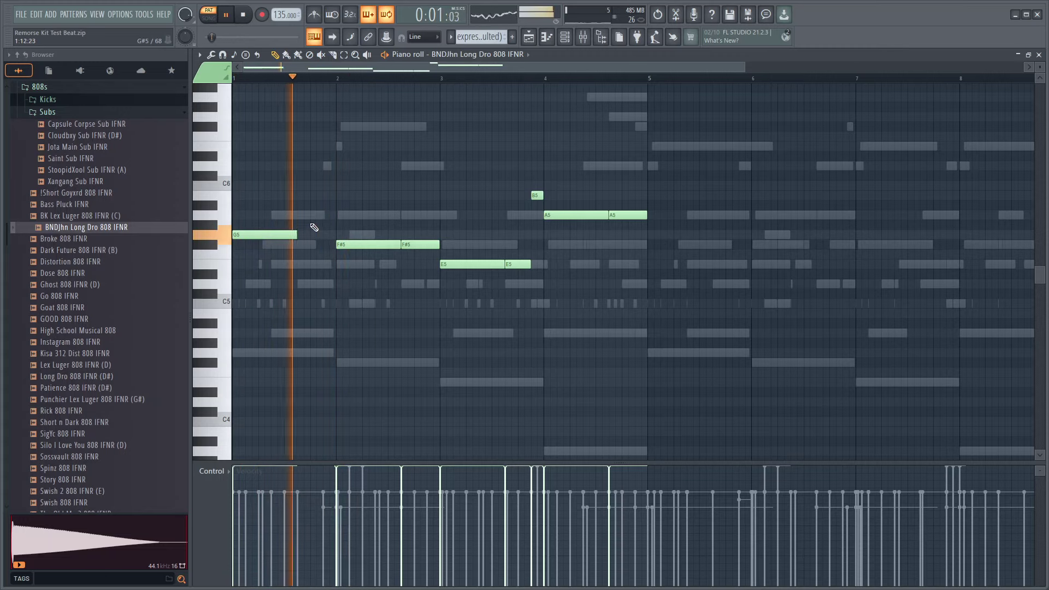
{"action": "left_click_drag", "start_coordinate": [297, 234], "coordinate": [336, 234]}
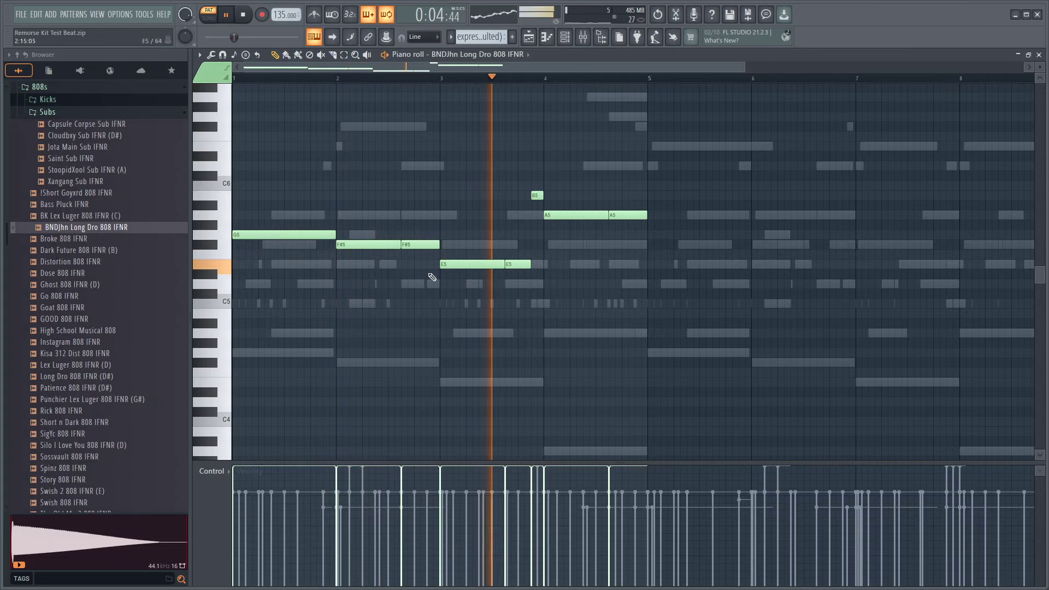
Step: Repeat the four-bar 808 line in bars 5 to 8
{"action": "scroll", "coordinate": [598, 200], "scroll_direction": "down", "scroll_amount": 2}
{"action": "key", "text": "ctrl+b"}
{"action": "key", "text": "ctrl+d"}
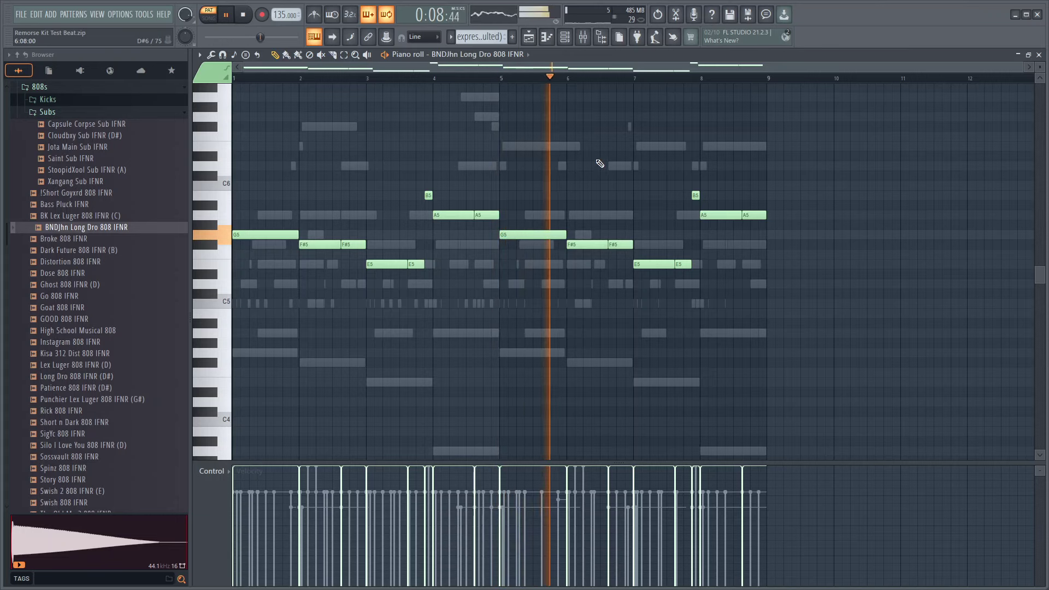
Step: Repeat the 30nickk Clap notes of bars 1 to 4 in bars 5 to 8
{"action": "left_click", "coordinate": [479, 54]}
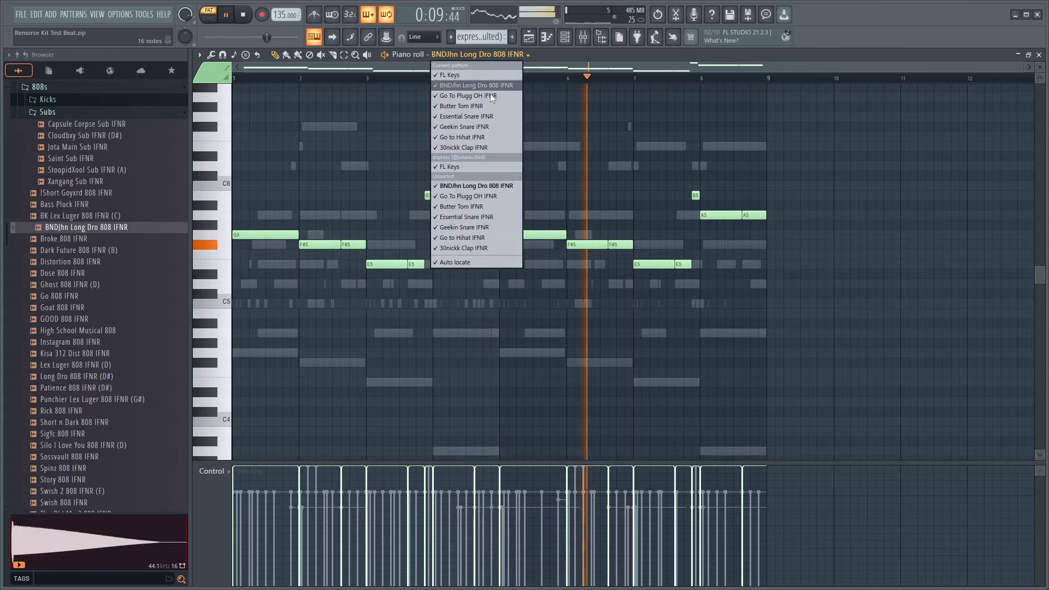
{"action": "left_click", "coordinate": [472, 248]}
{"action": "left_click_drag", "start_coordinate": [501, 76], "coordinate": [234, 77]}
{"action": "key", "text": "ctrl+b"}
{"action": "key", "text": "space"}
Step: Go through the Go to Hihat and Geekin Snare notes, and repeat the Essential Snare notes of bars 1 to 4 in bars 5 to 8
{"action": "left_click", "coordinate": [490, 54]}
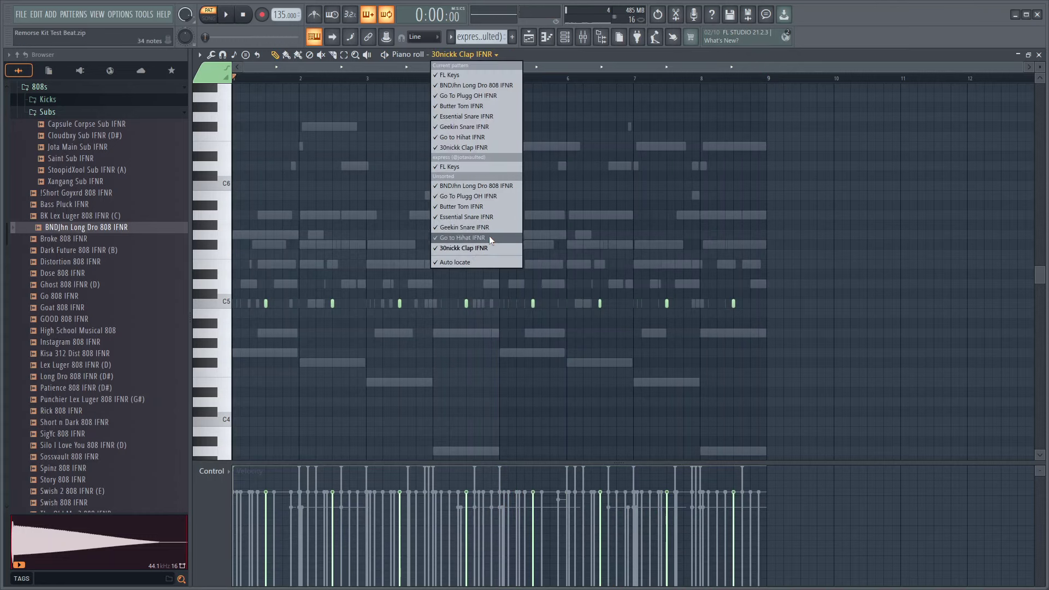
{"action": "left_click", "coordinate": [490, 238]}
{"action": "left_click", "coordinate": [479, 55]}
{"action": "left_click", "coordinate": [463, 227]}
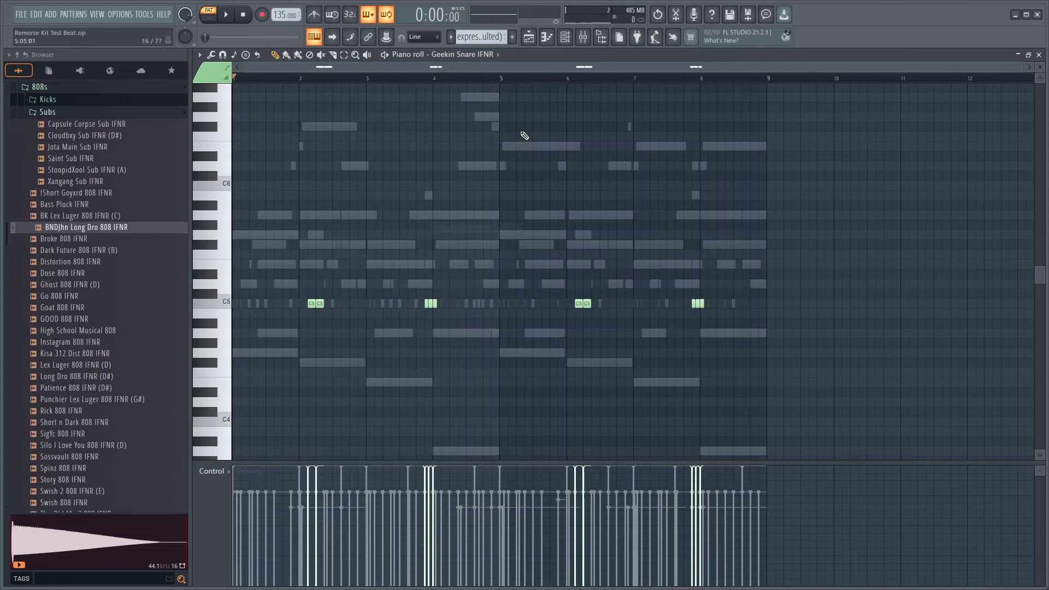
{"action": "left_click", "coordinate": [491, 54]}
{"action": "left_click", "coordinate": [489, 217]}
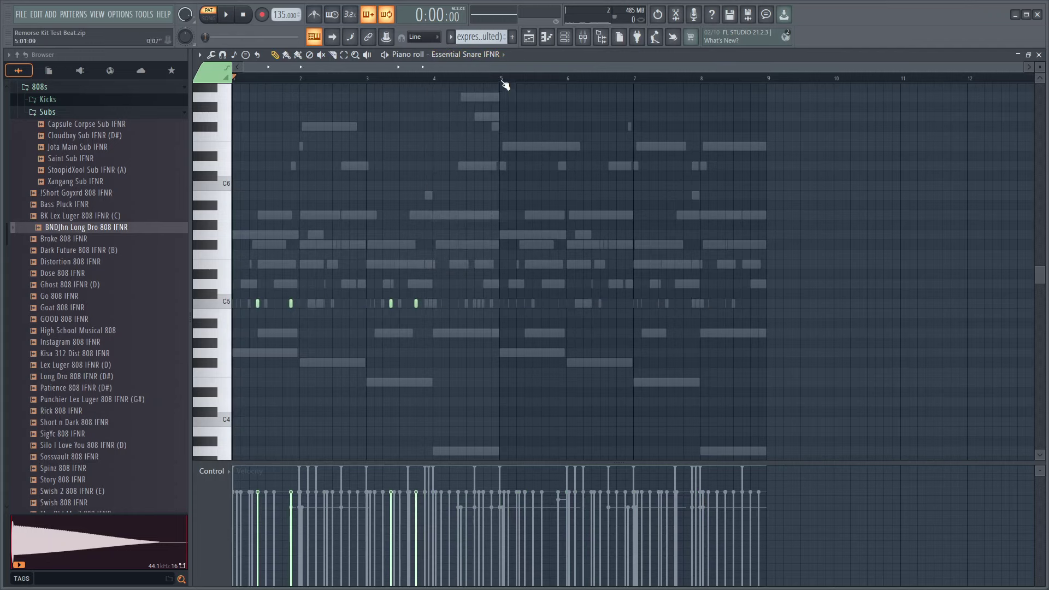
{"action": "left_click_drag", "start_coordinate": [502, 83], "coordinate": [236, 83]}
{"action": "key", "text": "ctrl+b"}
{"action": "key", "text": "ctrl+d"}
{"action": "key", "text": "space"}
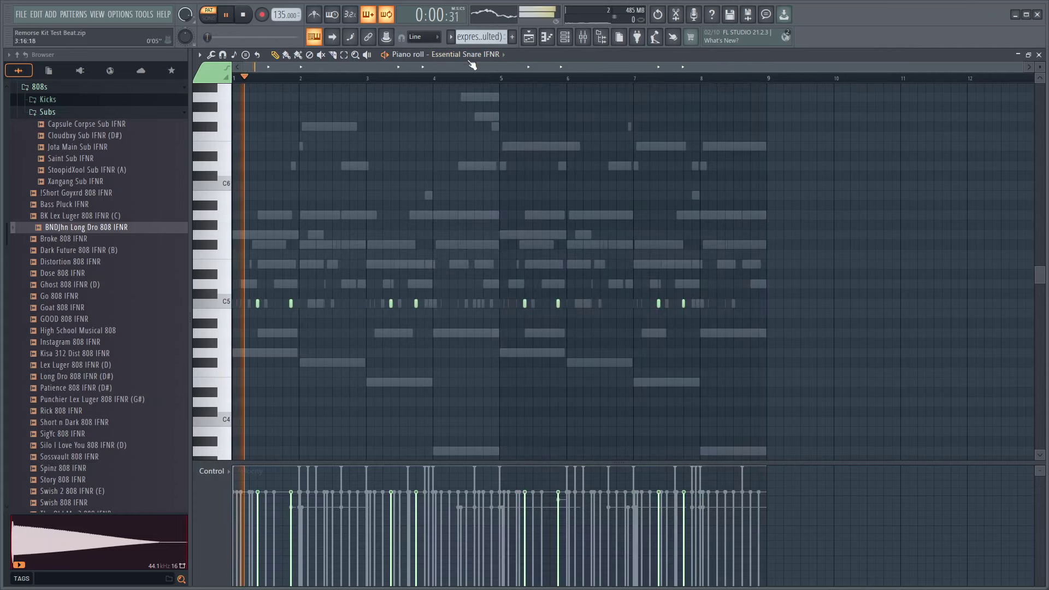
Step: Repeat the Butter Tom notes of bars 1 to 4 in bars 5 to 8
{"action": "left_click", "coordinate": [465, 56]}
{"action": "left_click", "coordinate": [485, 207]}
{"action": "left_click_drag", "start_coordinate": [503, 77], "coordinate": [236, 78]}
{"action": "key", "text": "ctrl+b"}
{"action": "key", "text": "ctrl+d"}
Step: Repeat the two Go To Plugg OH notes of bars 1 to 4 in bars 5 to 8
{"action": "left_click", "coordinate": [464, 55]}
{"action": "left_click", "coordinate": [480, 145]}
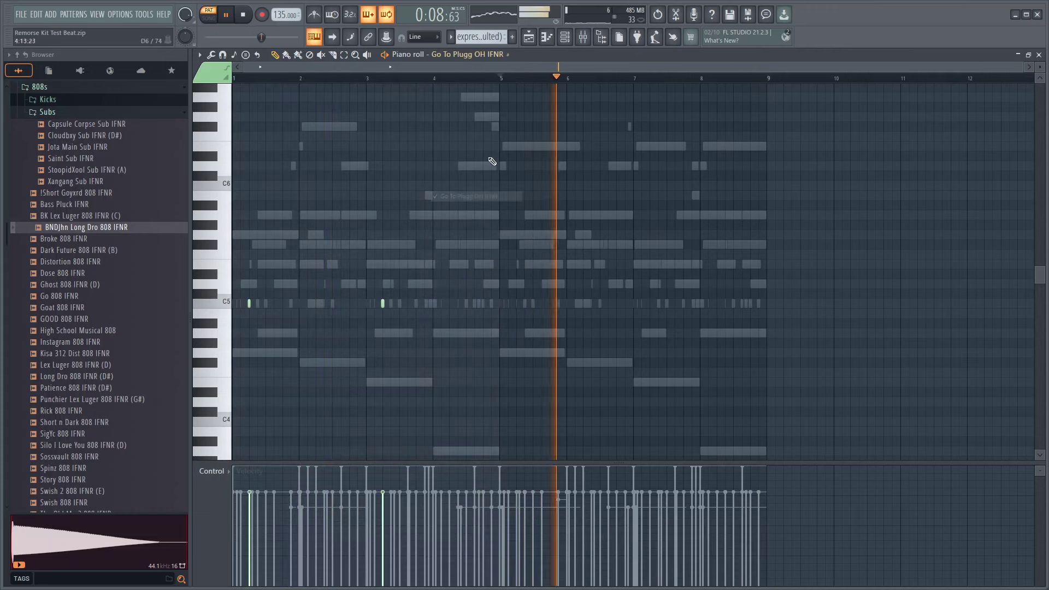
{"action": "left_click_drag", "start_coordinate": [501, 79], "coordinate": [2, 104]}
{"action": "left_click", "coordinate": [547, 83]}
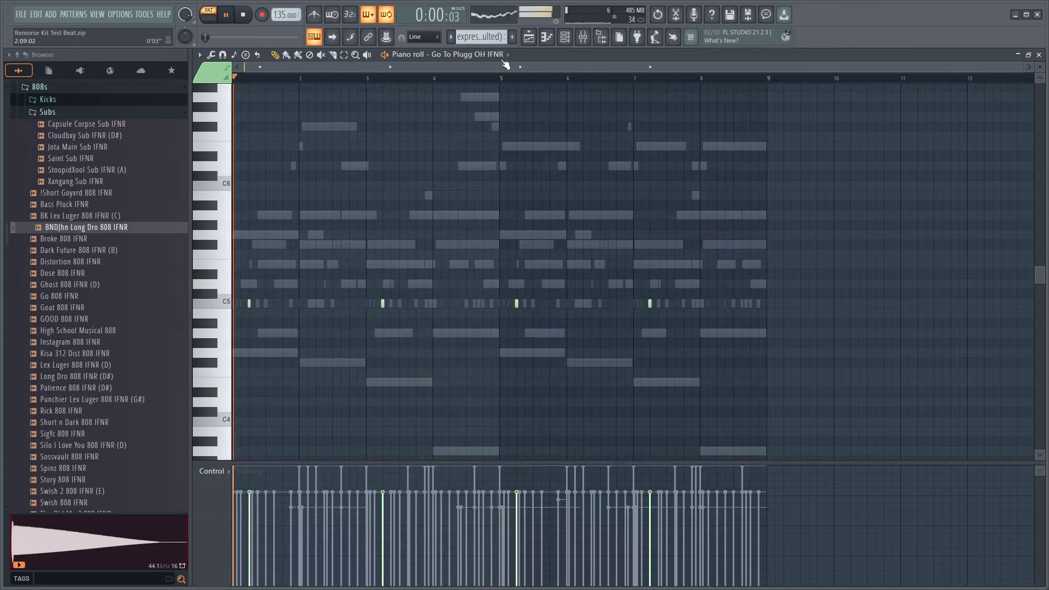
Step: Play the extended pattern from the start with the channel rack open
{"action": "key", "text": "F6"}
{"action": "key", "text": "space"}
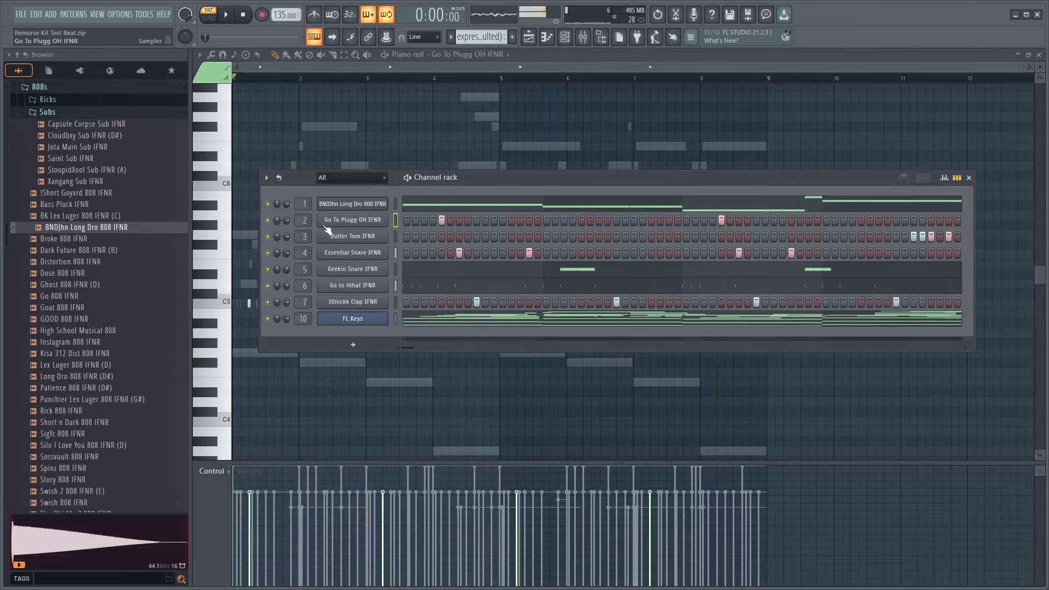
{"action": "key", "text": "space"}
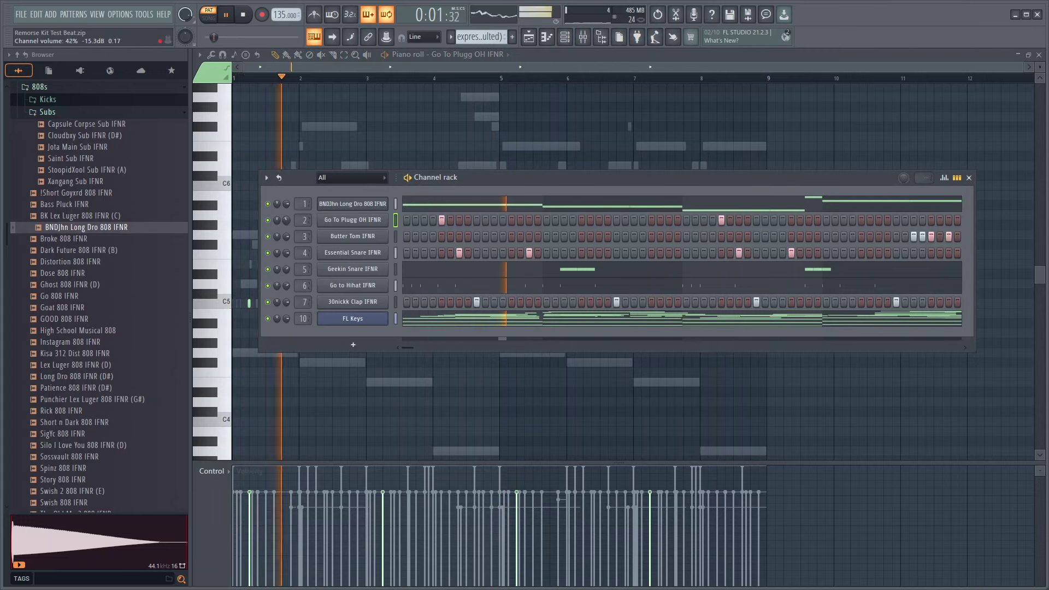
{"action": "key", "text": "space"}
{"action": "key", "text": "space"}
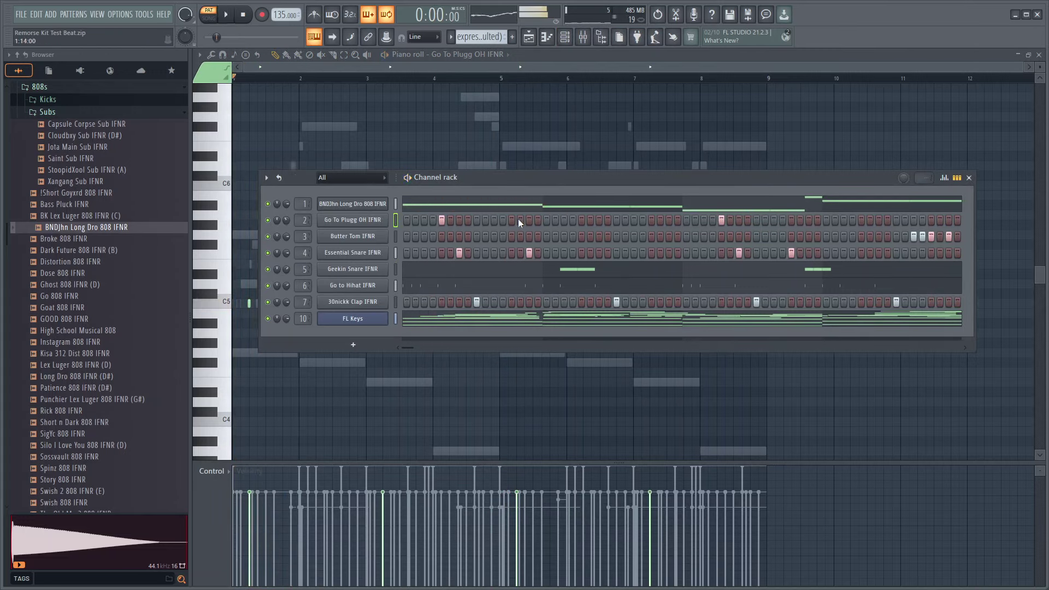
{"action": "left_click", "coordinate": [510, 219]}
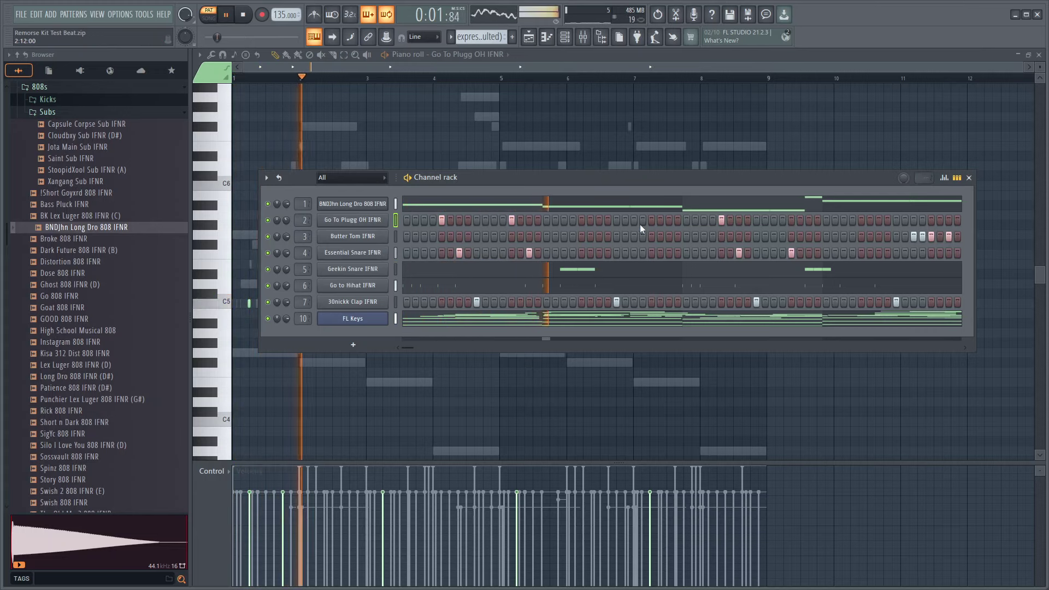
{"action": "left_click", "coordinate": [581, 221]}
{"action": "key", "text": "space"}
{"action": "key", "text": "space"}
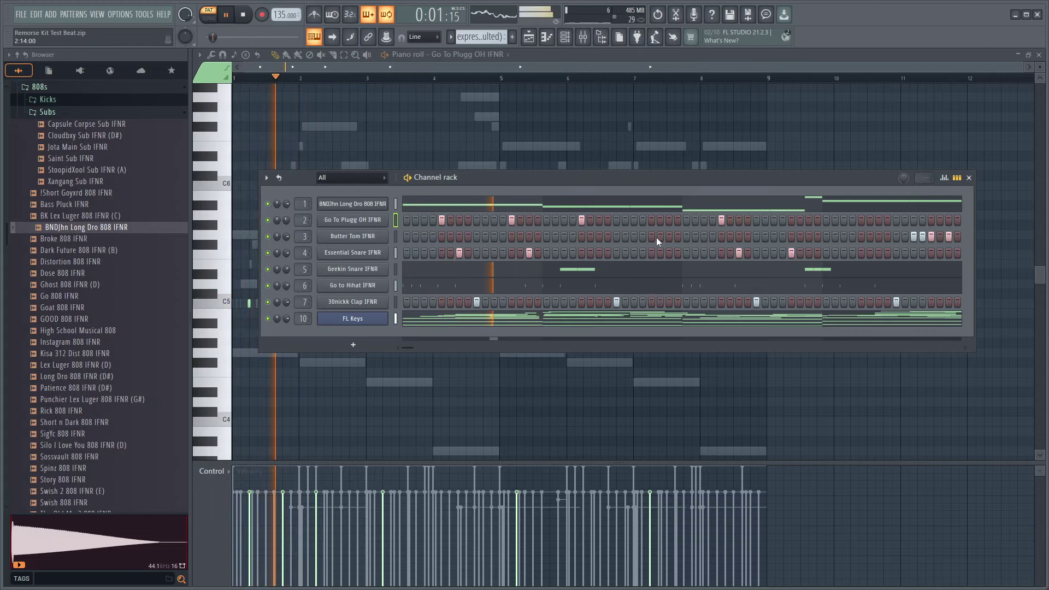
{"action": "left_click", "coordinate": [651, 220]}
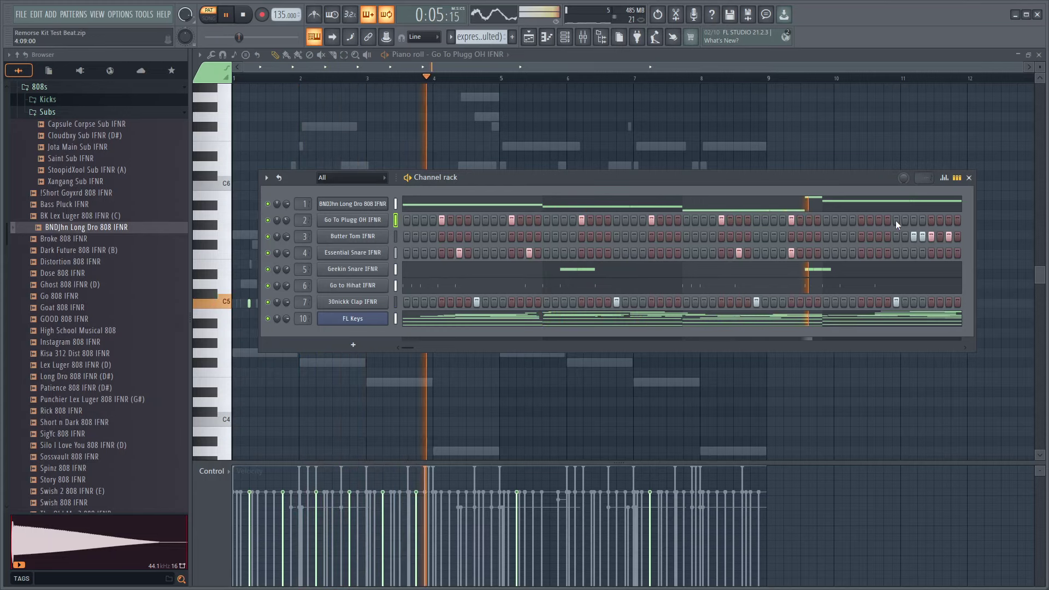
{"action": "left_click_drag", "start_coordinate": [721, 219], "coordinate": [441, 217]}
{"action": "key", "text": "space"}
{"action": "left_click", "coordinate": [443, 221]}
{"action": "key", "text": "space"}
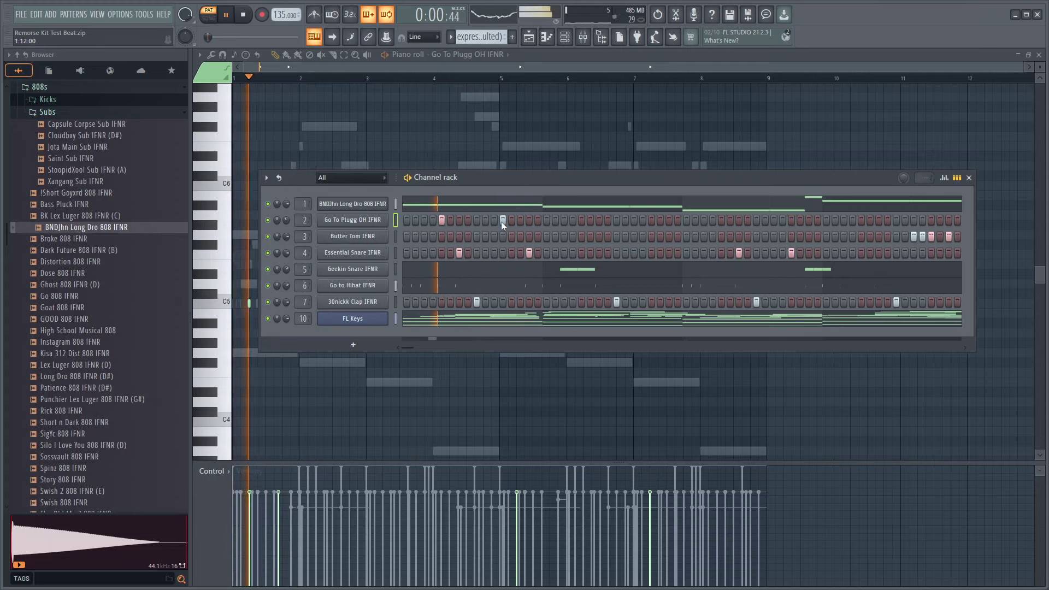
Step: Add Go To Plugg OH hits on every eighth step from step 13 to step 61 and check the channel's sampler settings
{"action": "left_click", "coordinate": [512, 220]}
{"action": "key", "text": "space"}
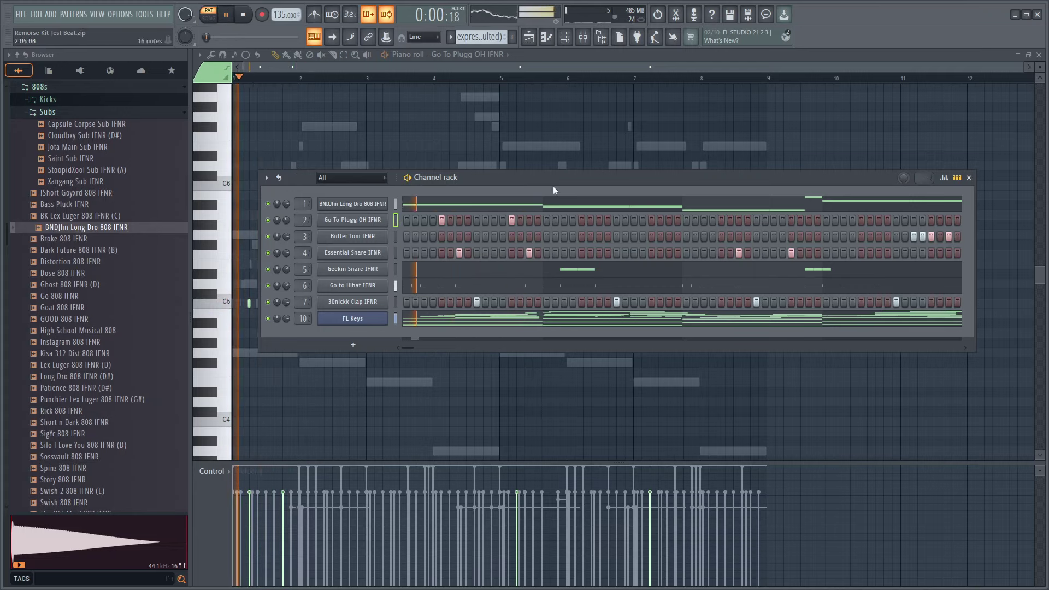
{"action": "left_click", "coordinate": [581, 221]}
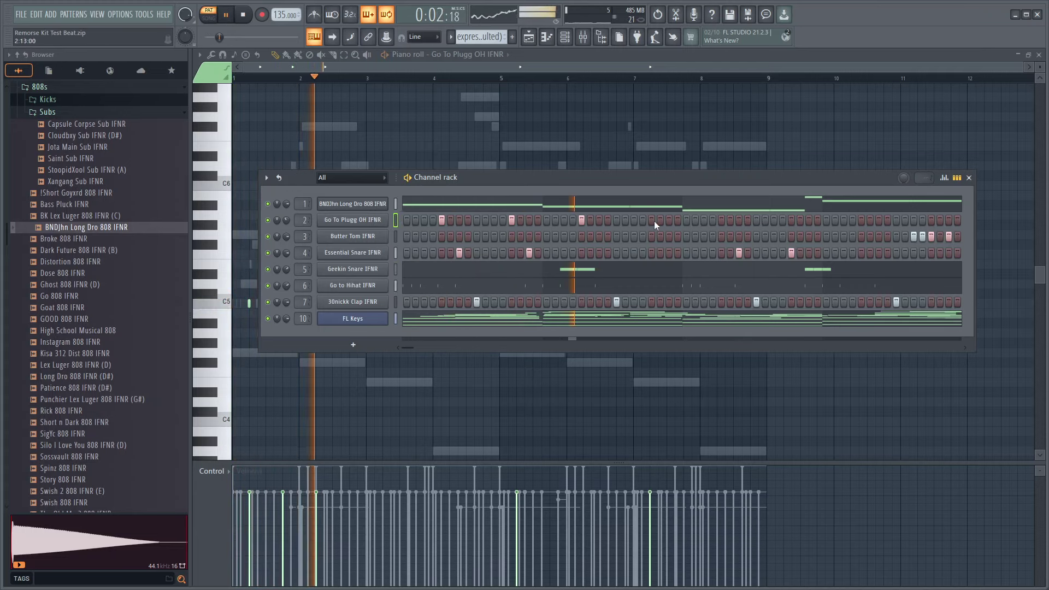
{"action": "left_click", "coordinate": [652, 221]}
{"action": "left_click", "coordinate": [721, 220]}
{"action": "left_click", "coordinate": [791, 221]}
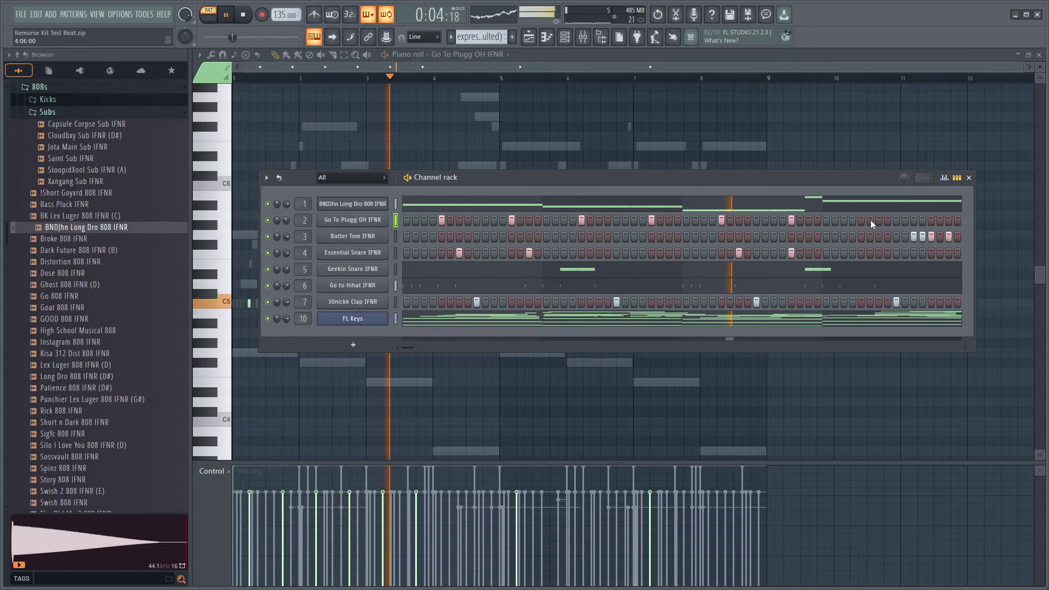
{"action": "left_click", "coordinate": [861, 220]}
{"action": "left_click", "coordinate": [914, 221]}
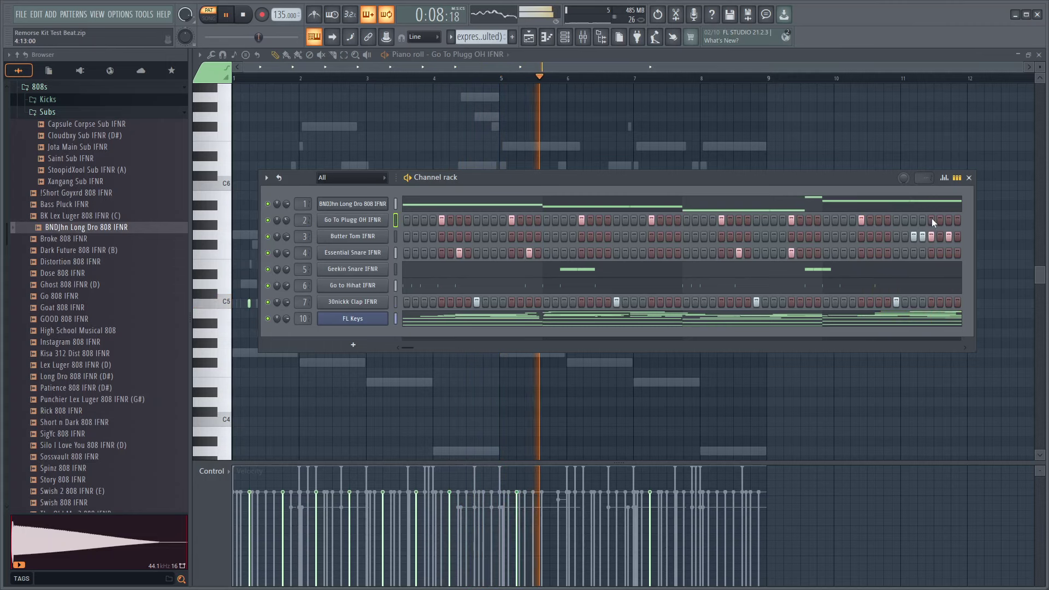
{"action": "left_click", "coordinate": [350, 219]}
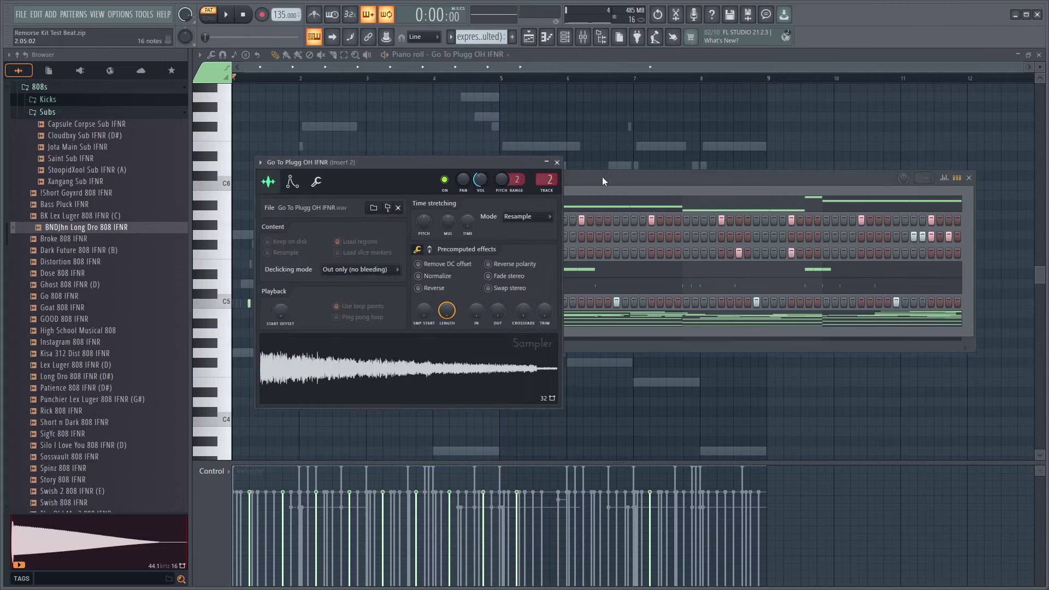
{"action": "left_click", "coordinate": [557, 162]}
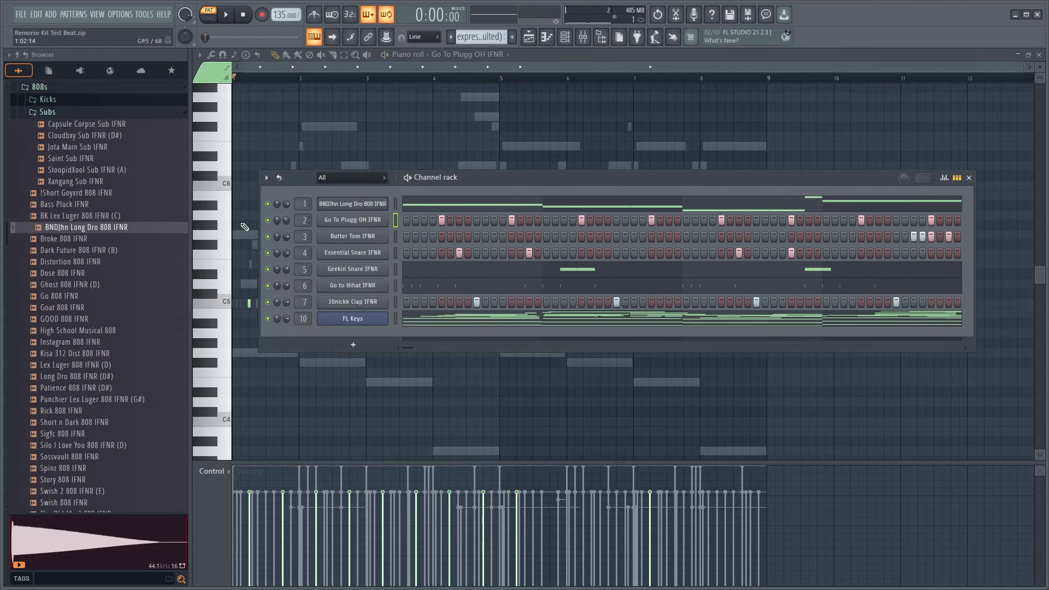
Step: Delete the old Go To Plugg OH notes in bars 5 and 7 and repeat the notes of bars 1 to 4 in bars 5 to 8
{"action": "left_click", "coordinate": [473, 54]}
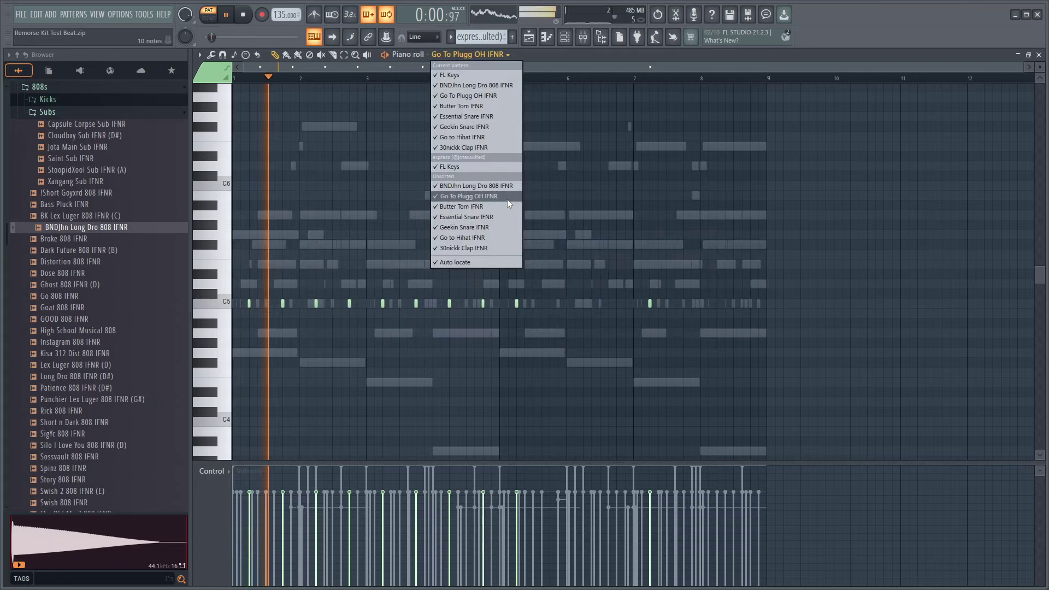
{"action": "left_click", "coordinate": [506, 198]}
{"action": "left_click", "coordinate": [480, 53]}
{"action": "left_click", "coordinate": [490, 196]}
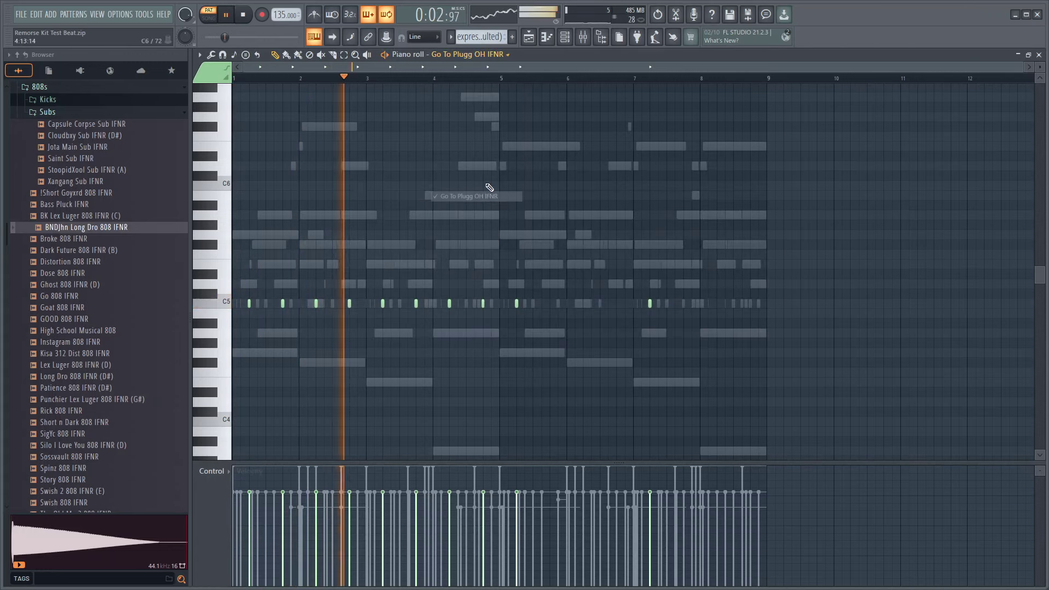
{"action": "right_click", "coordinate": [517, 303]}
{"action": "right_click", "coordinate": [650, 304]}
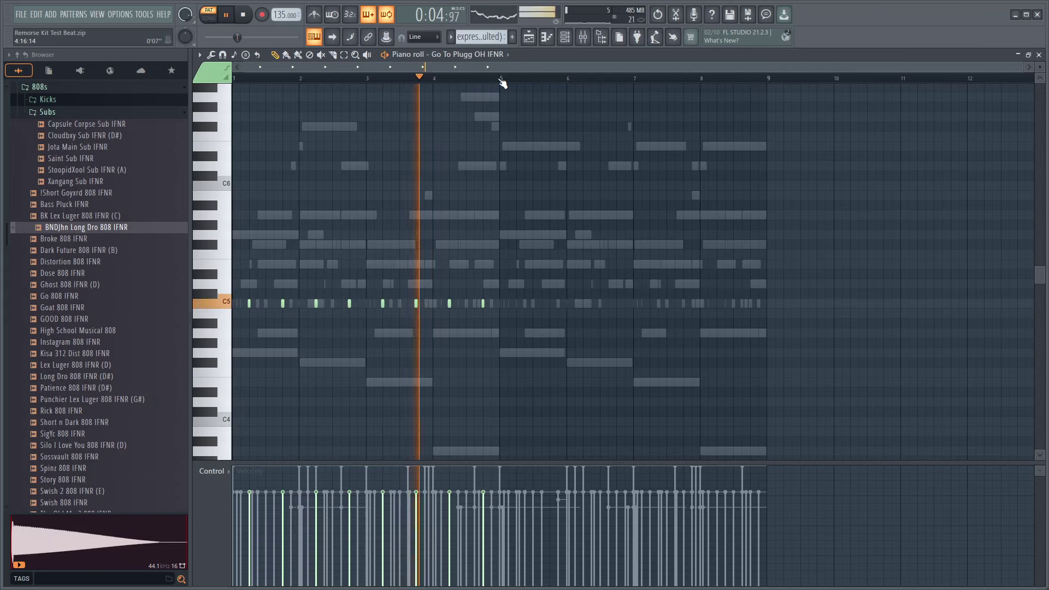
{"action": "left_click_drag", "start_coordinate": [499, 78], "coordinate": [234, 78]}
{"action": "key", "text": "ctrl+b"}
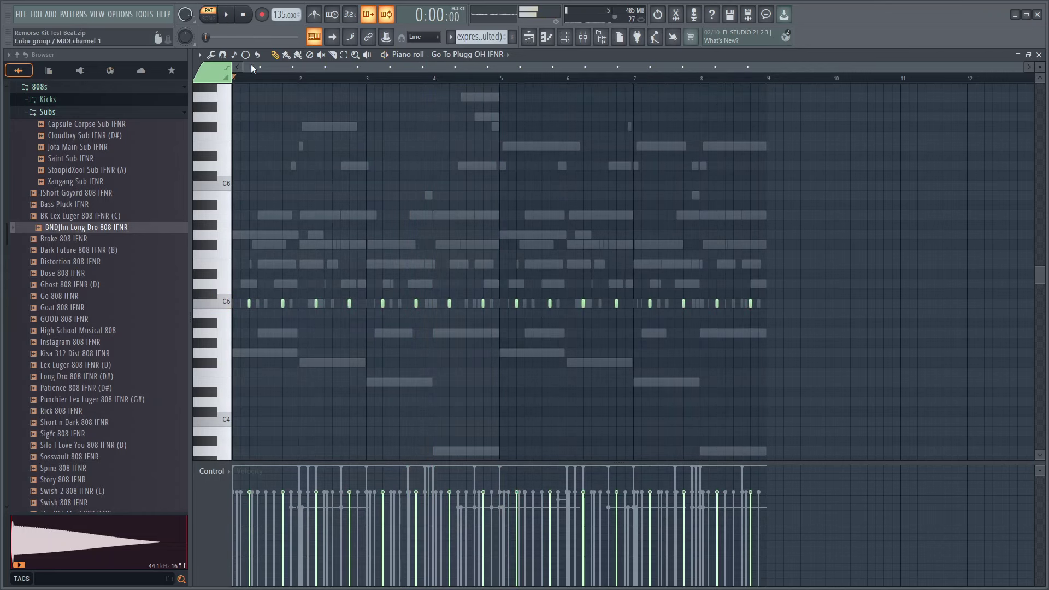
Step: Play the eight-bar pattern while closing the kit's 808s folder and looking through its Percs folder
{"action": "key", "text": "space"}
{"action": "left_click", "coordinate": [565, 37]}
{"action": "left_click", "coordinate": [73, 114]}
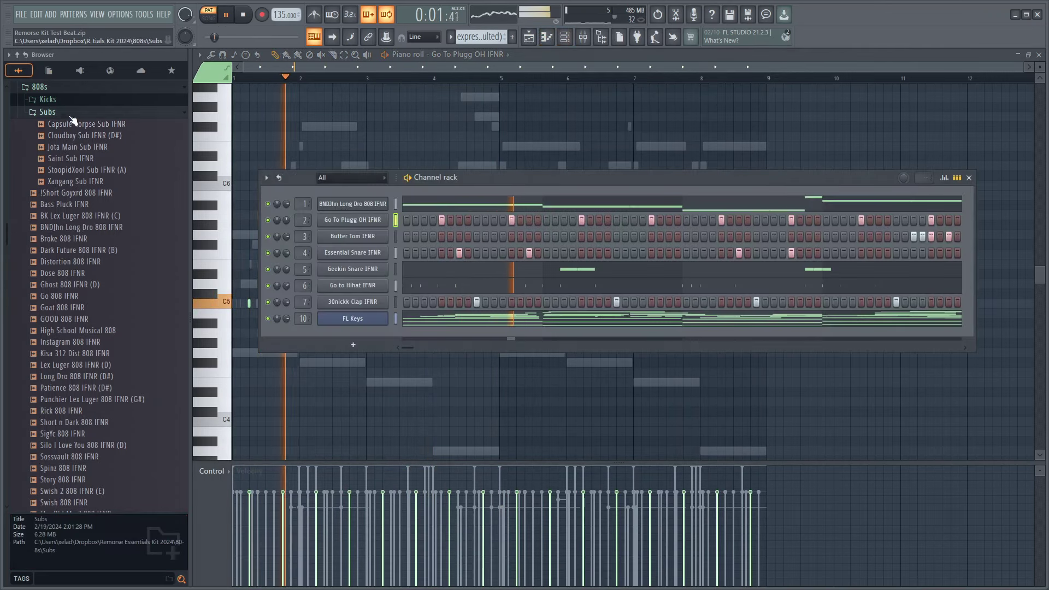
{"action": "left_click", "coordinate": [68, 87]}
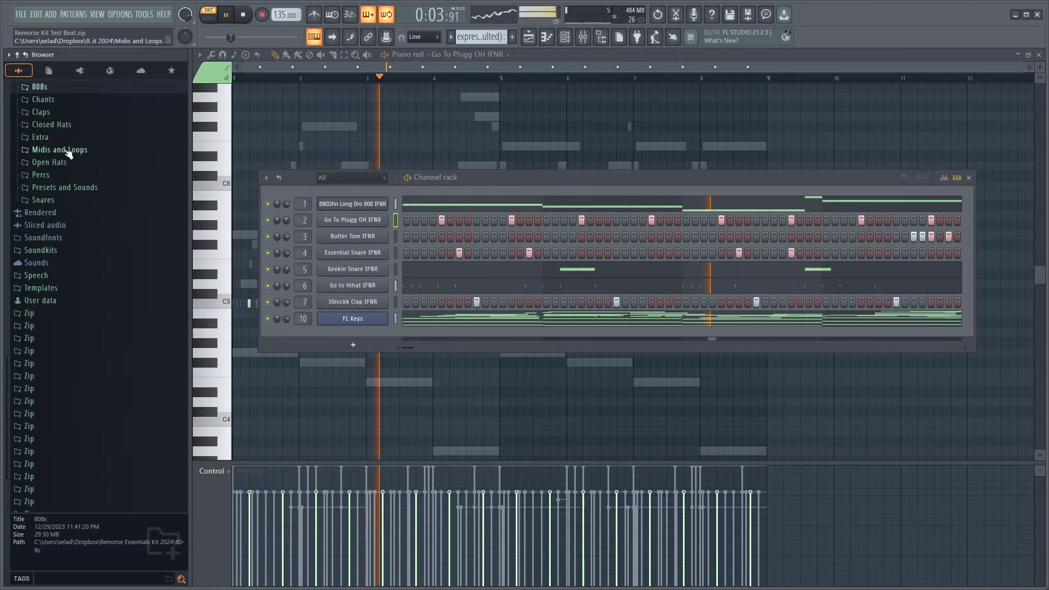
{"action": "left_click", "coordinate": [60, 176]}
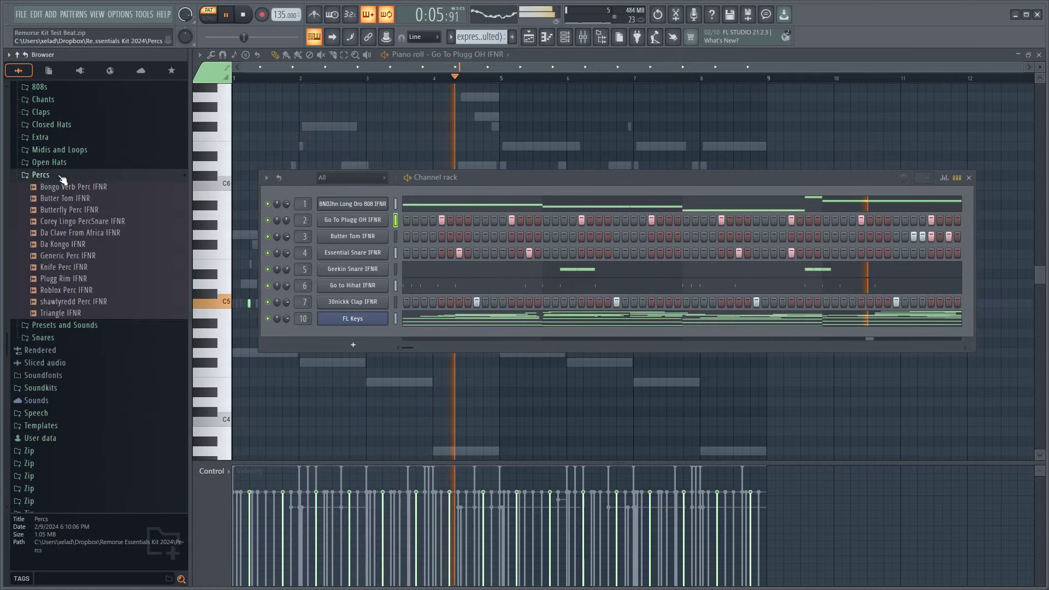
{"action": "left_click", "coordinate": [62, 175]}
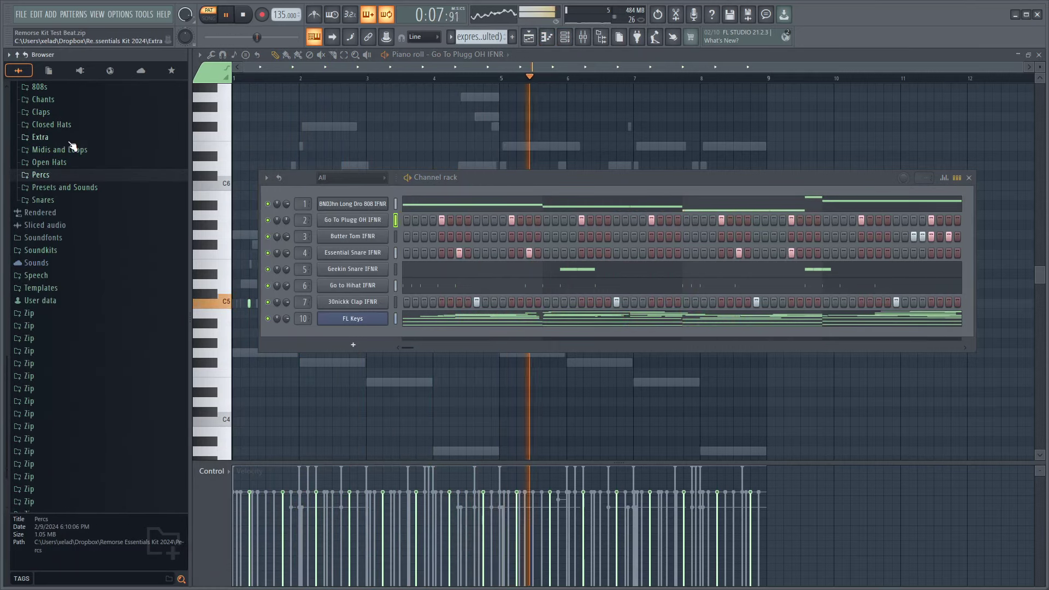
Step: Audition samples from the kit's Chants folder, swap the Go To Plugg OH sample for Go To Chant IFNR, and play the pattern
{"action": "left_click", "coordinate": [70, 100]}
{"action": "left_click", "coordinate": [72, 160]}
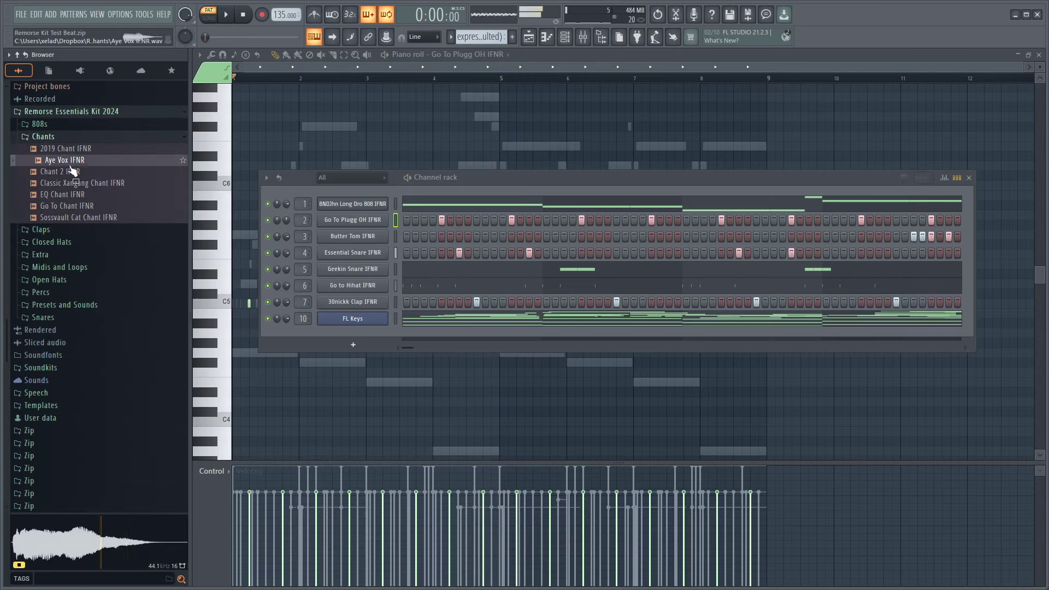
{"action": "left_click", "coordinate": [76, 184]}
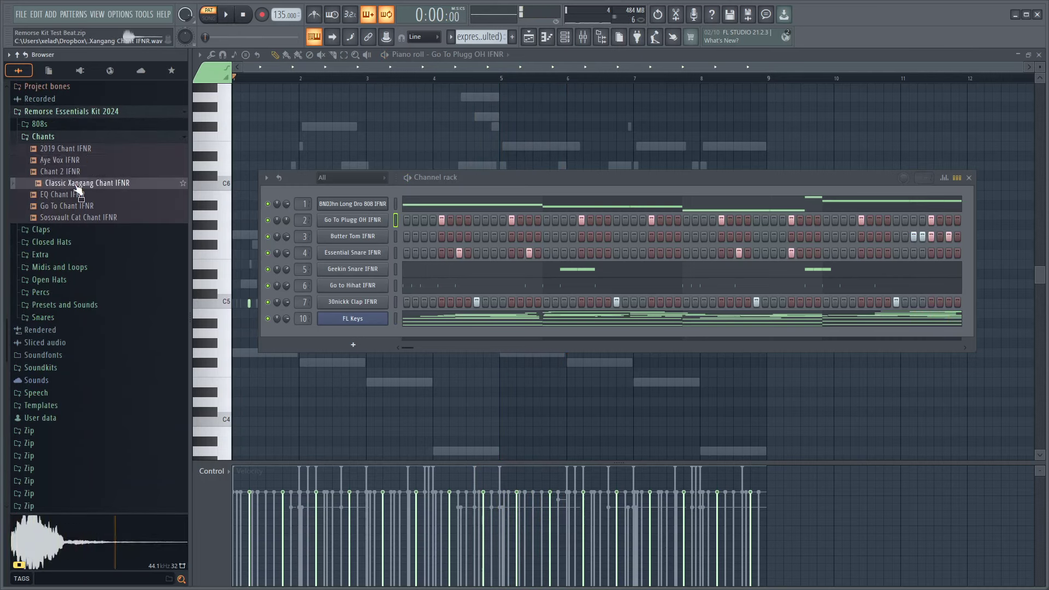
{"action": "left_click", "coordinate": [79, 195]}
{"action": "left_click", "coordinate": [82, 208]}
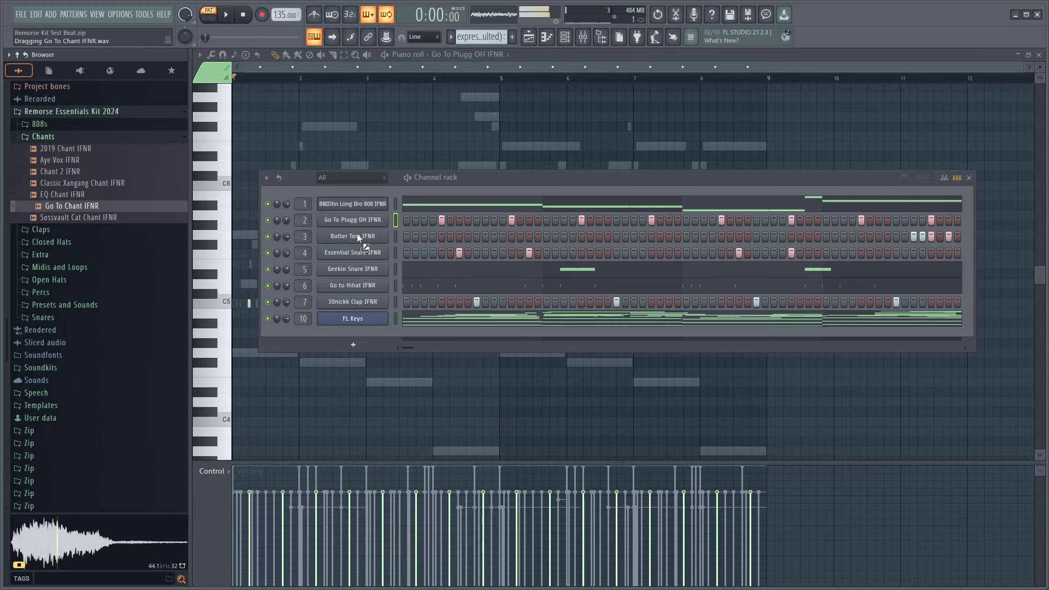
{"action": "left_click_drag", "start_coordinate": [363, 218], "coordinate": [364, 219]}
{"action": "key", "text": "space"}
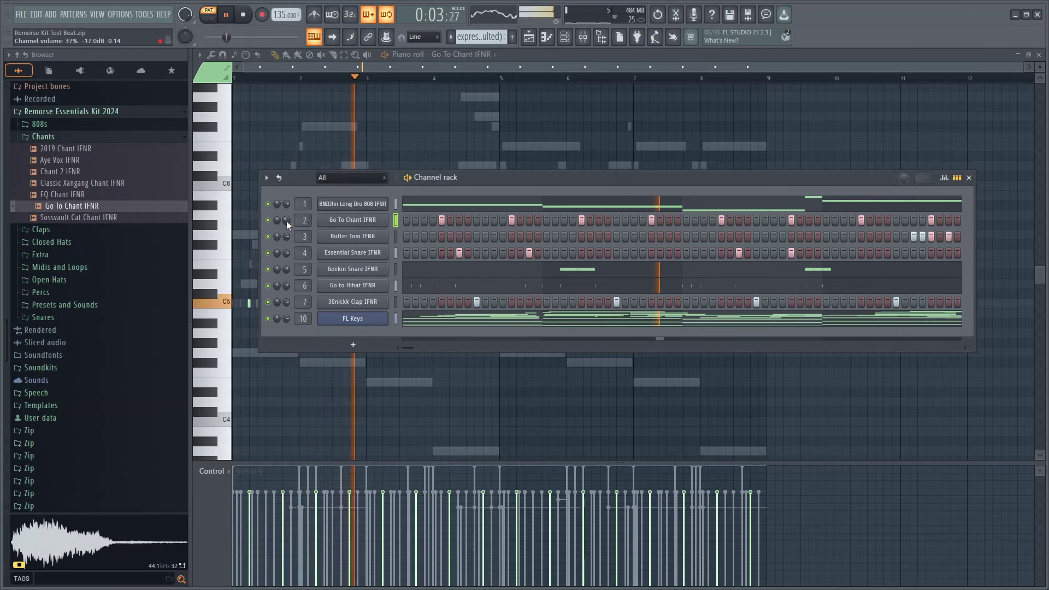
{"action": "left_click", "coordinate": [44, 136]}
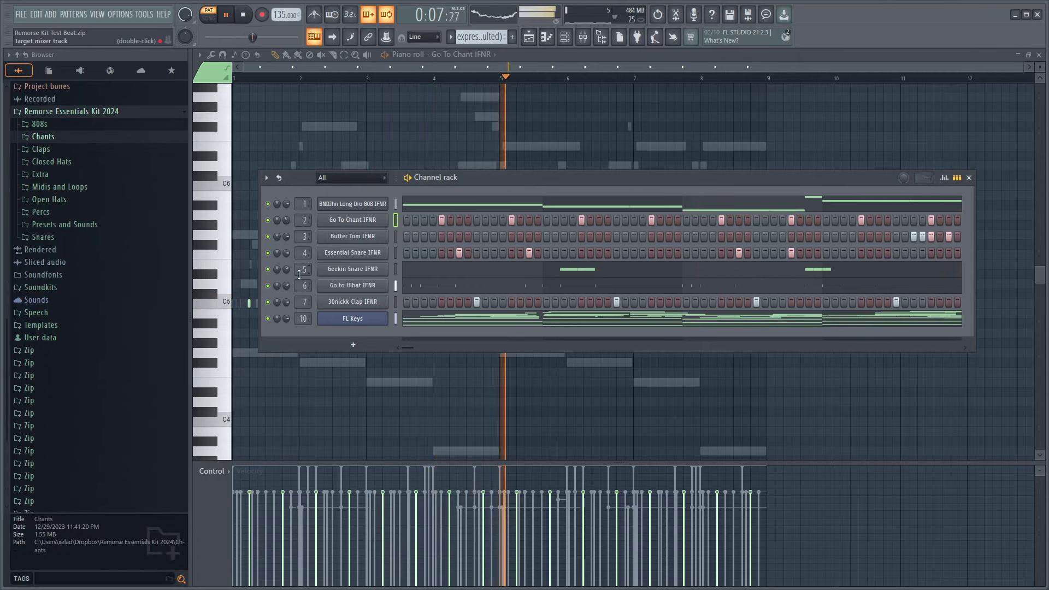
Step: Raise mixer Insert 7 to 1.0 dB and Insert 1 to 1.9 dB
{"action": "left_click", "coordinate": [583, 37]}
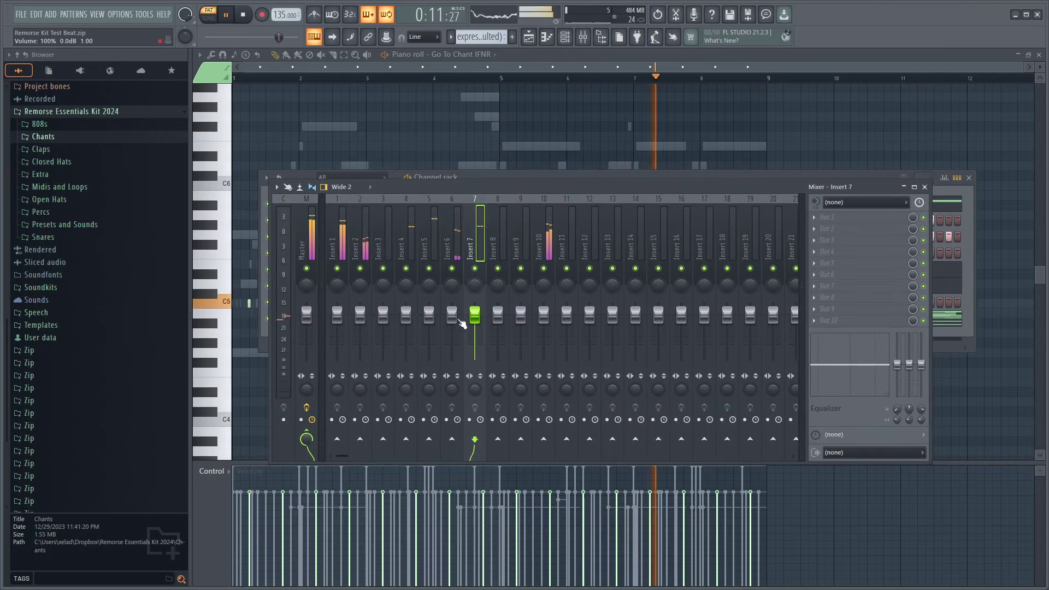
{"action": "left_click_drag", "start_coordinate": [462, 323], "coordinate": [462, 318]}
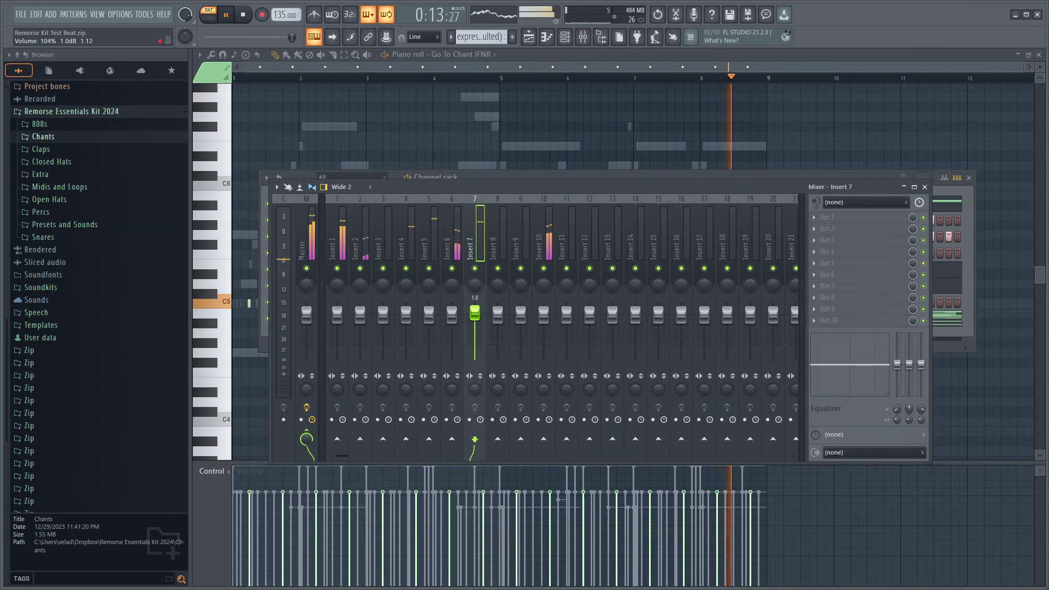
{"action": "left_click_drag", "start_coordinate": [337, 313], "coordinate": [337, 311]}
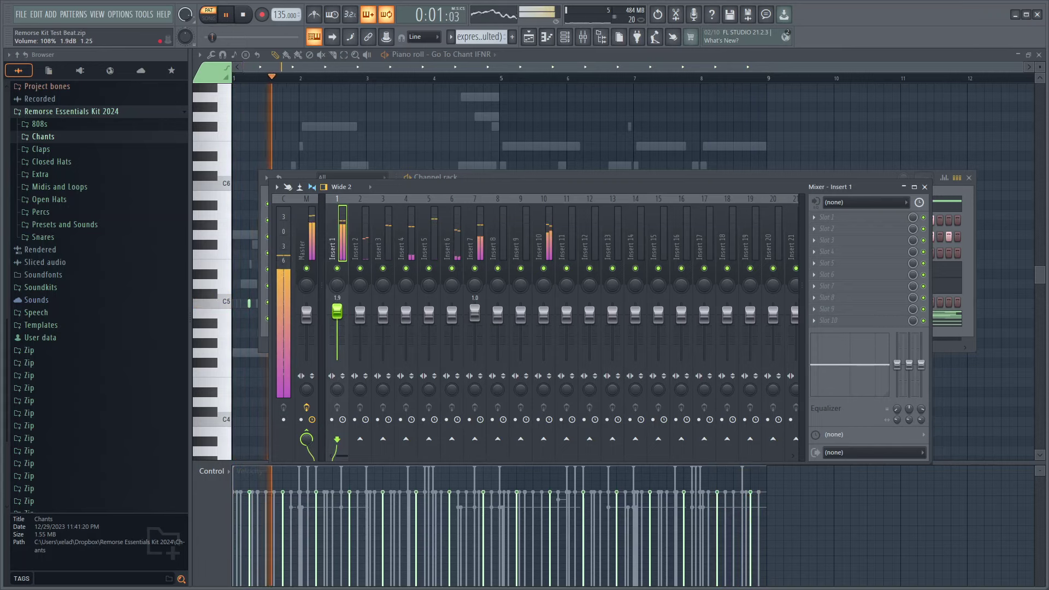
Step: Stop playback and replace the FL Keys instrument in the channel rack with the VST3 version of XV-5080
{"action": "left_click", "coordinate": [566, 37]}
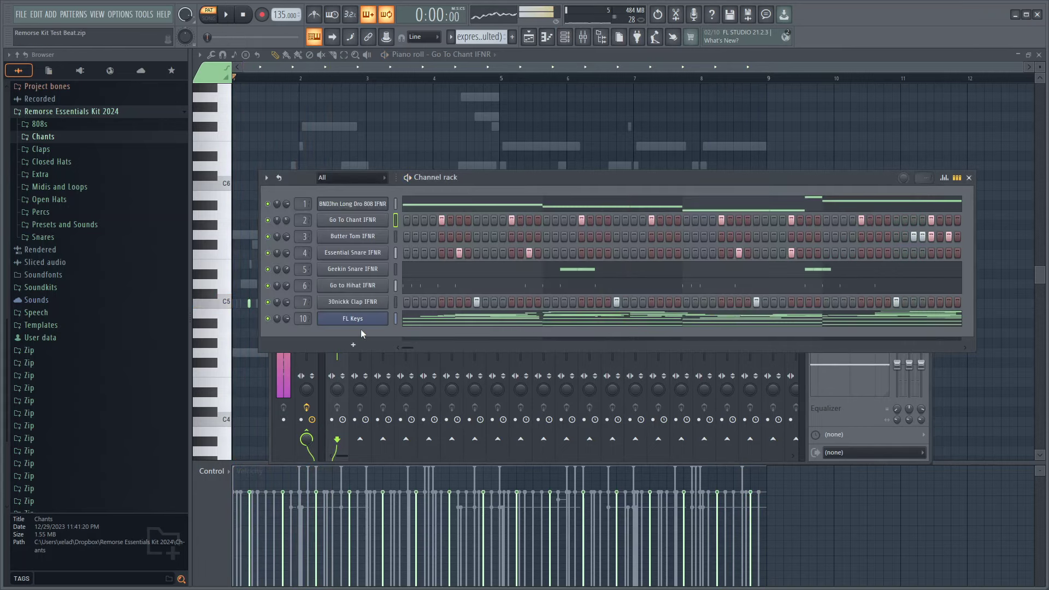
{"action": "key", "text": "space"}
{"action": "right_click", "coordinate": [389, 315]}
{"action": "mouse_move", "coordinate": [417, 404]}
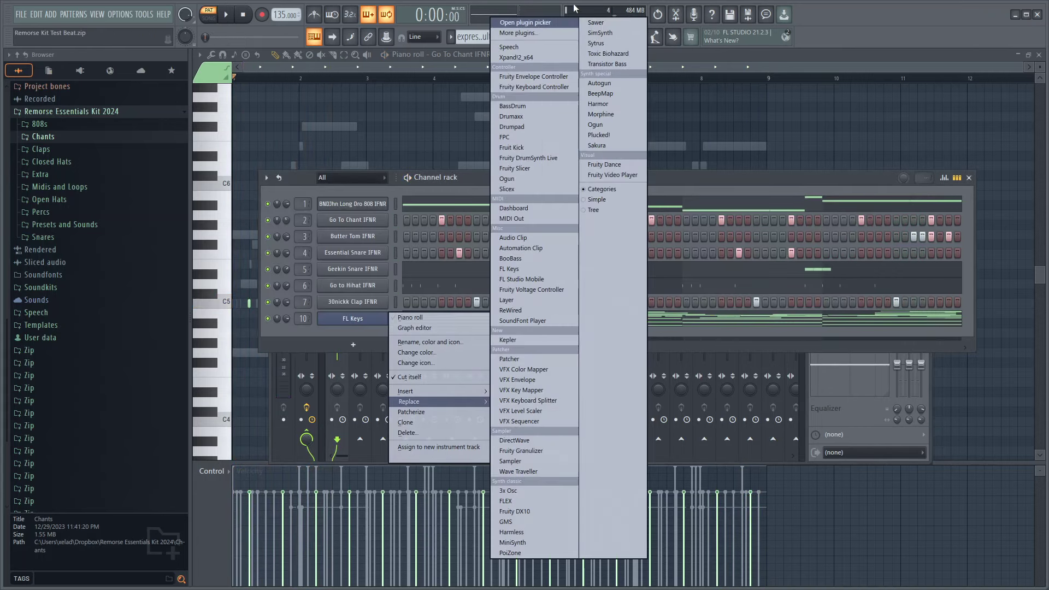
{"action": "left_click", "coordinate": [543, 33]}
{"action": "type", "text": "xv"}
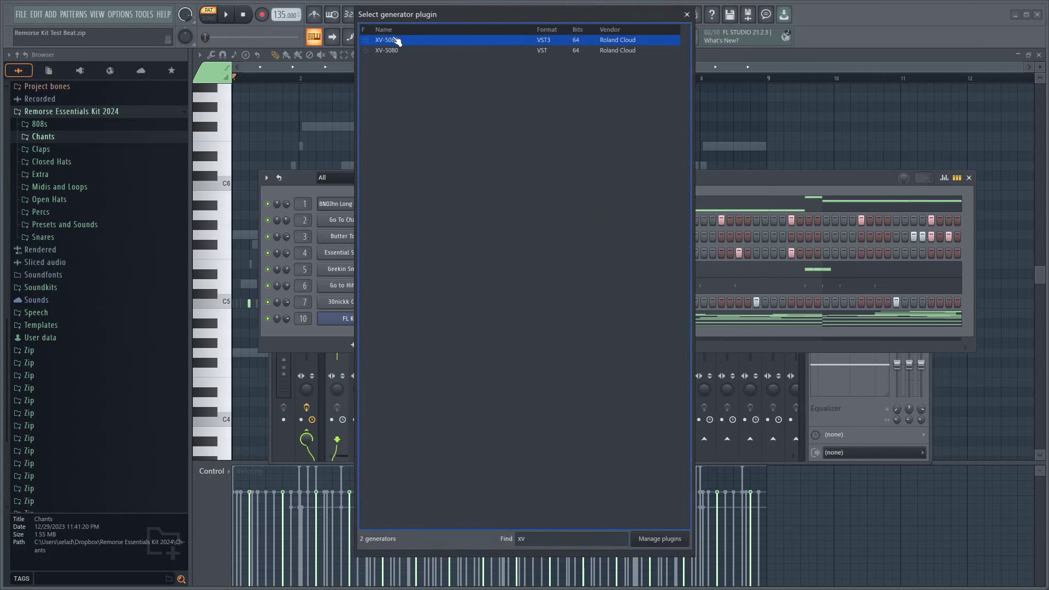
{"action": "double_click", "coordinate": [395, 40]}
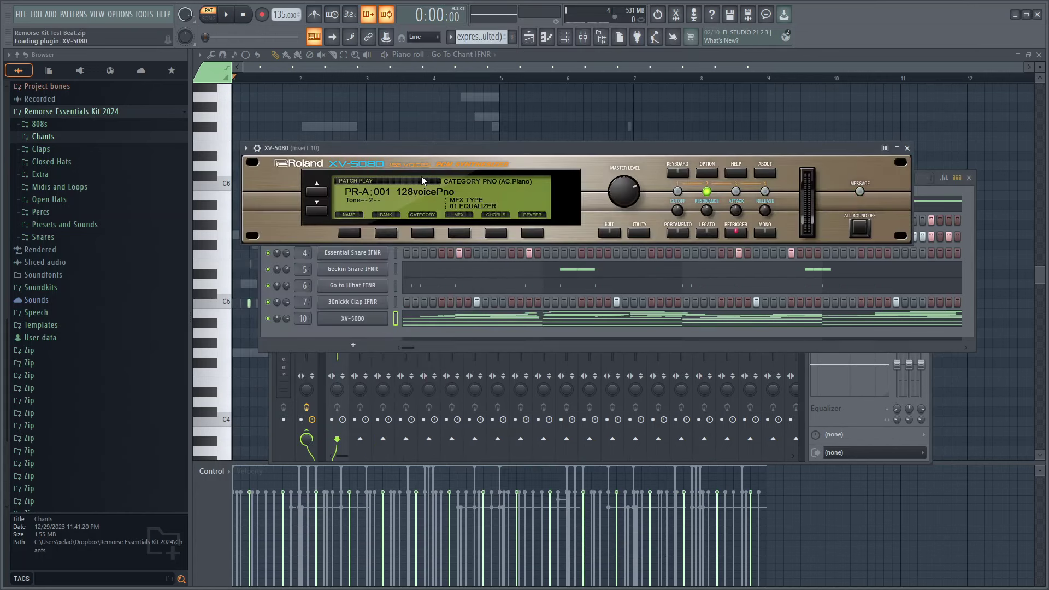
Step: Load the acoustic piano patch 008 Y2K Concerto in XV-5080 and play the pattern with it
{"action": "left_click", "coordinate": [429, 234]}
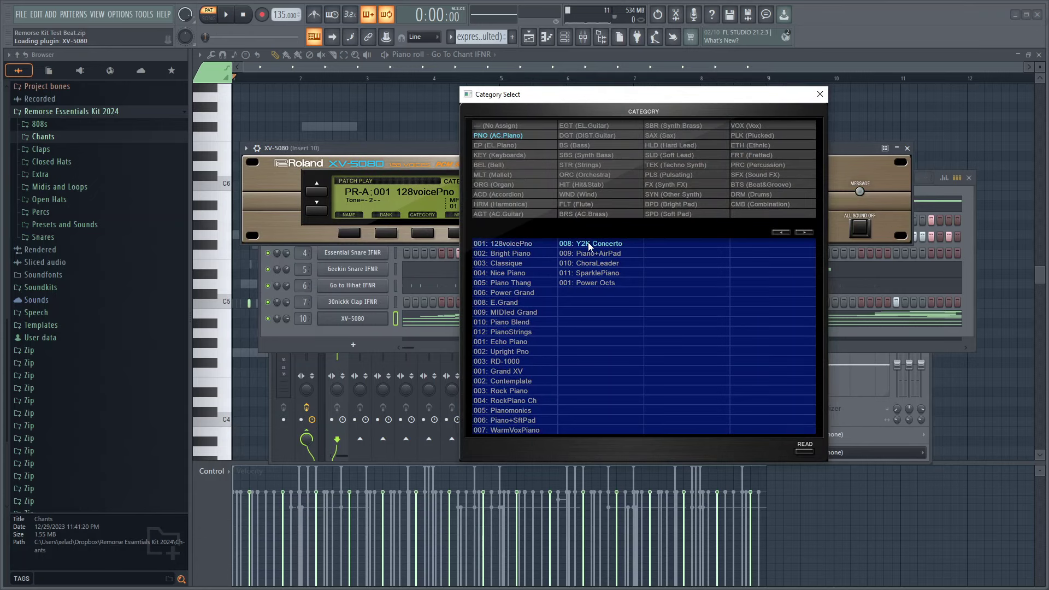
{"action": "left_click", "coordinate": [819, 94]}
{"action": "key", "text": "space"}
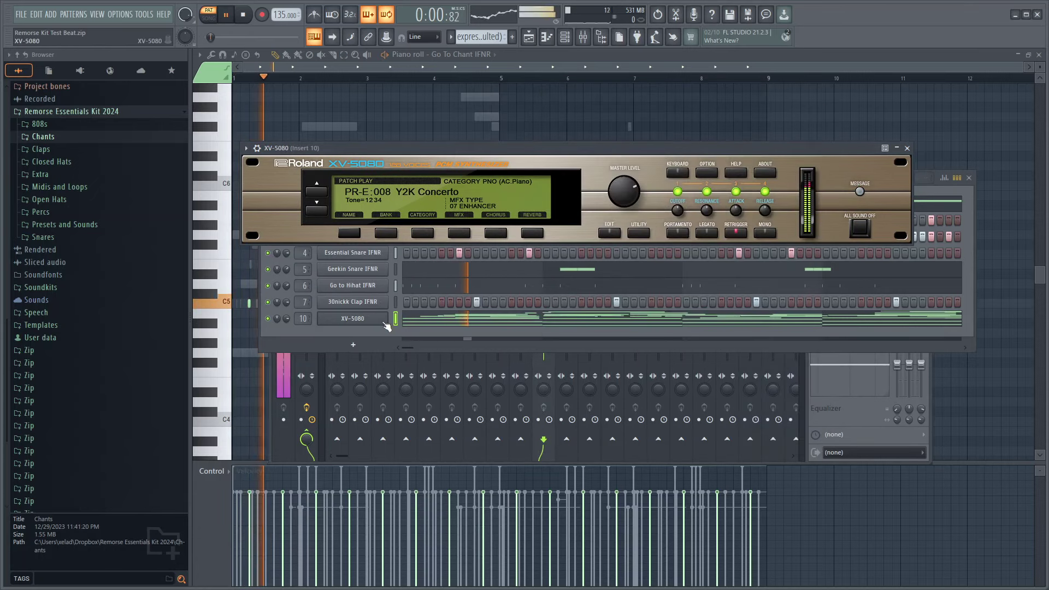
{"action": "left_click", "coordinate": [356, 344]}
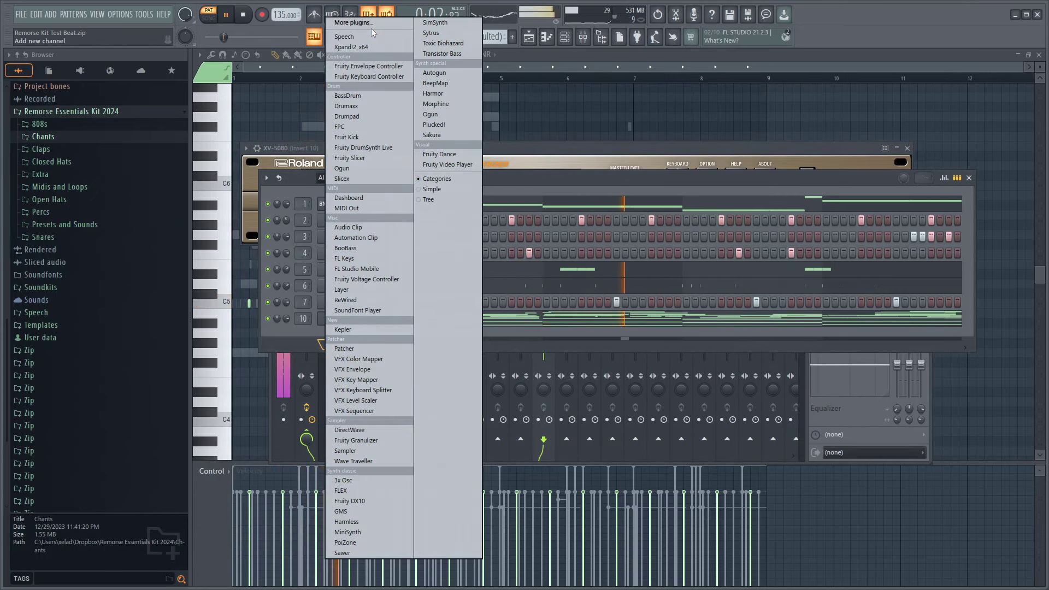
{"action": "left_click", "coordinate": [352, 319]}
{"action": "left_click", "coordinate": [352, 318]}
{"action": "left_click", "coordinate": [351, 318]}
{"action": "left_click", "coordinate": [353, 344]}
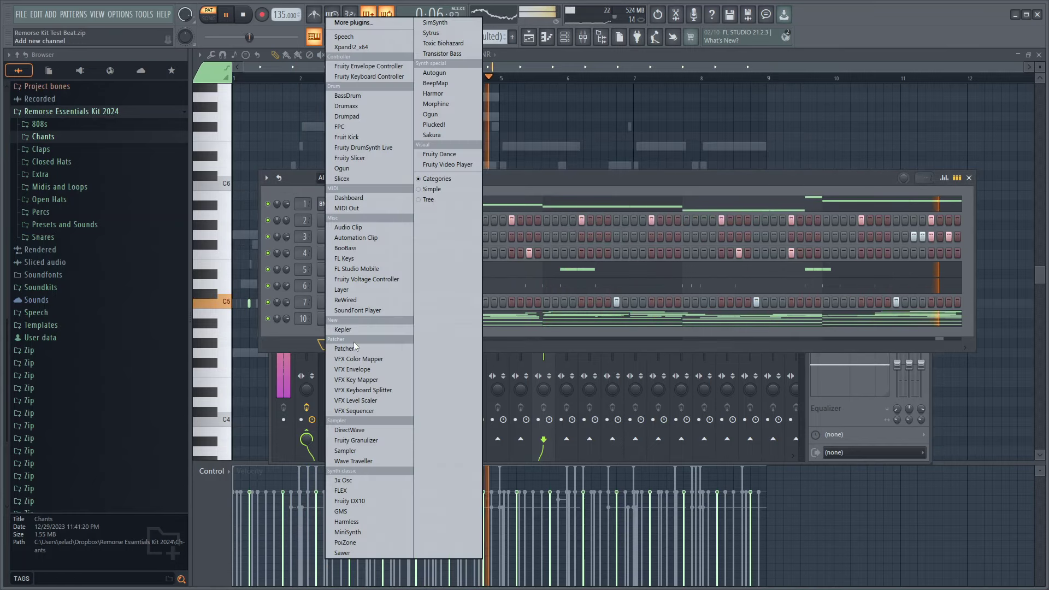
Step: Clone the XV-5080 channel and load the acoustic piano patch 001 Grand XV in the clone
{"action": "right_click", "coordinate": [386, 317]}
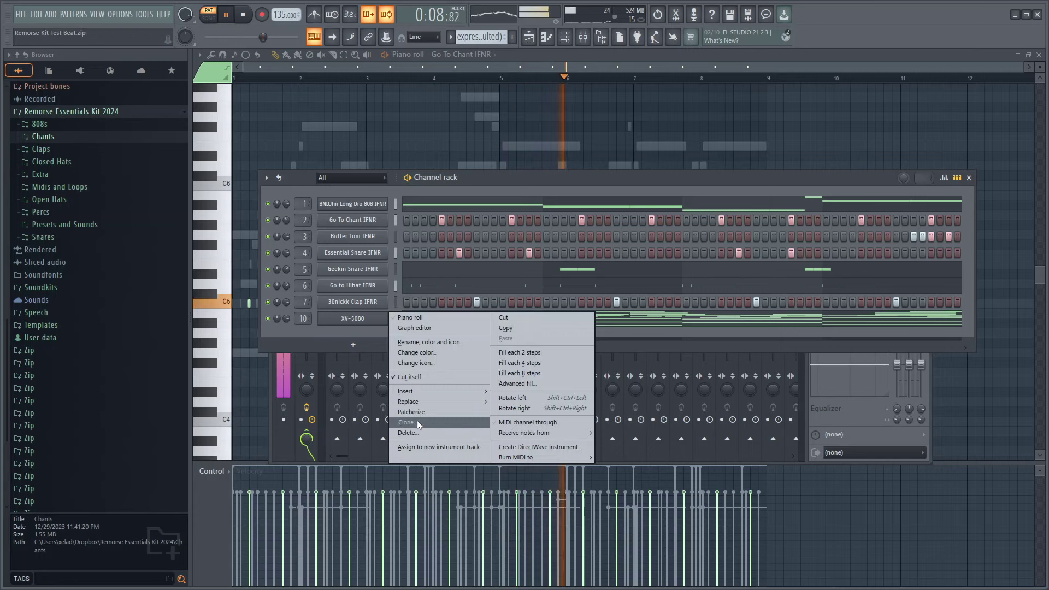
{"action": "left_click", "coordinate": [418, 421]}
{"action": "left_click", "coordinate": [443, 248]}
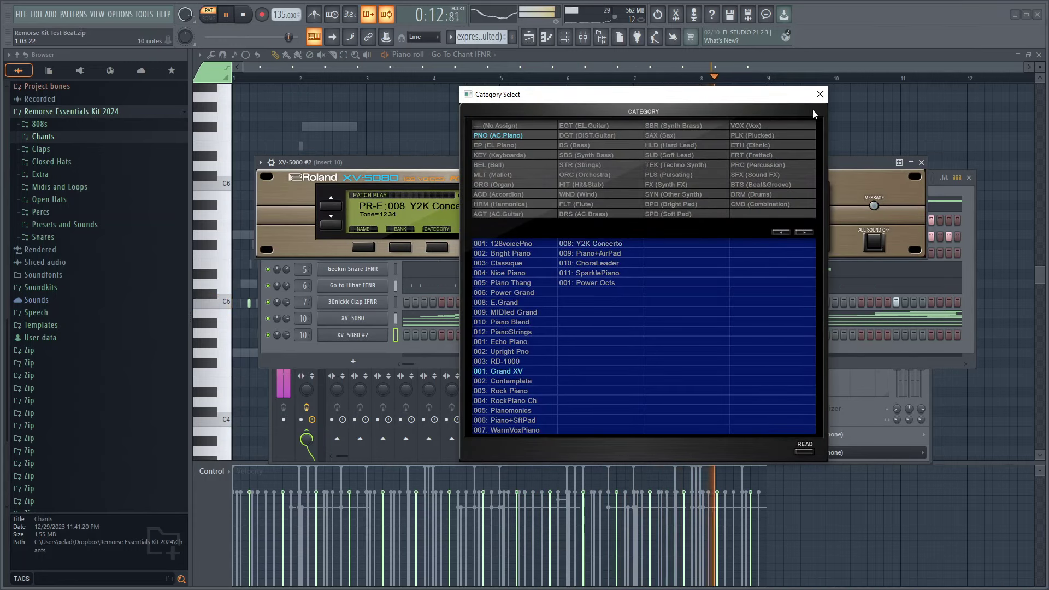
{"action": "left_click", "coordinate": [503, 371]}
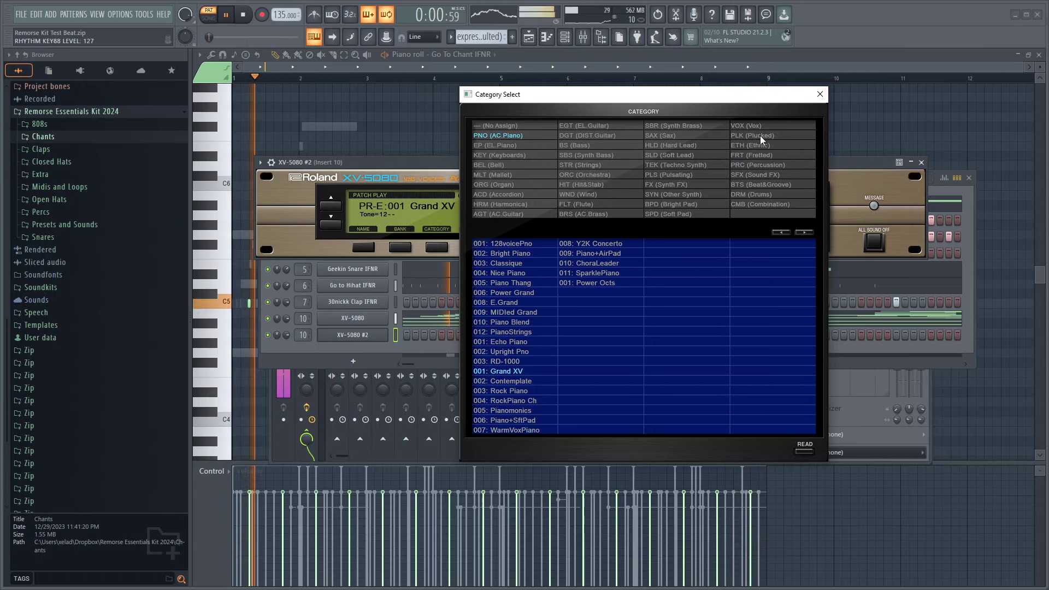
{"action": "left_click", "coordinate": [819, 93]}
Step: Copy the melody notes from the XV-5080 channel and paste them into the XV-5080 #2 channel
{"action": "right_click", "coordinate": [389, 316]}
{"action": "left_click", "coordinate": [545, 327]}
{"action": "right_click", "coordinate": [385, 331]}
{"action": "left_click", "coordinate": [504, 355]}
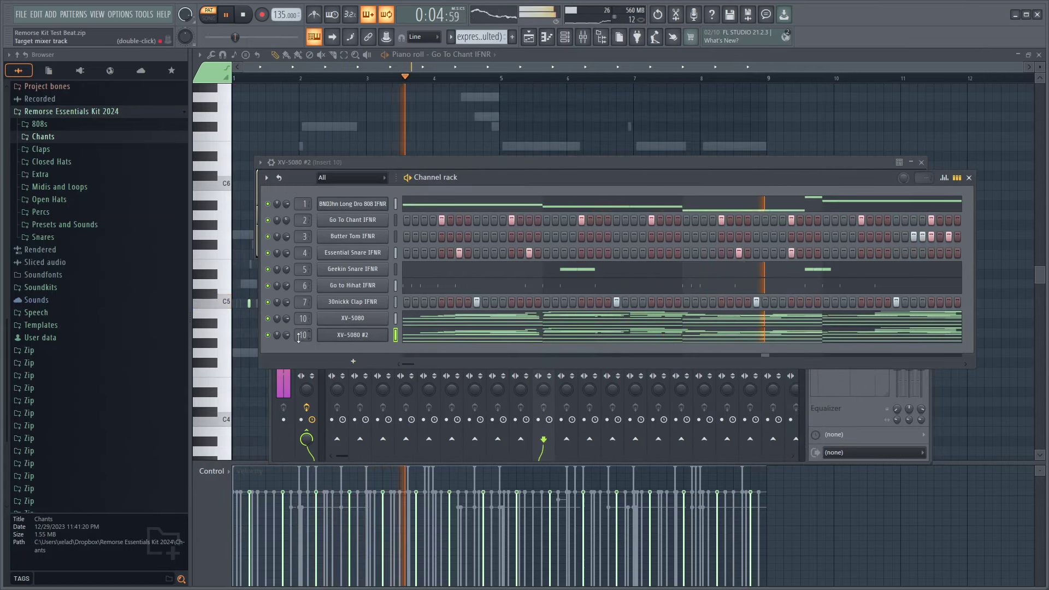
Step: Add an Xpand!2_x64 channel and load its Soft Leads preset 21 Vocalish
{"action": "left_click", "coordinate": [354, 362]}
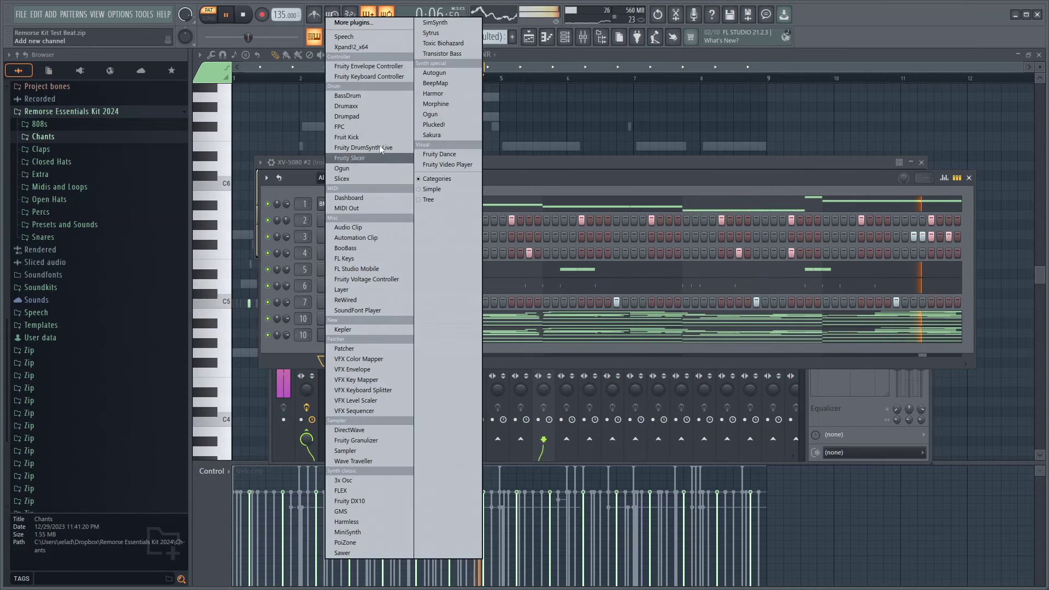
{"action": "left_click", "coordinate": [368, 48]}
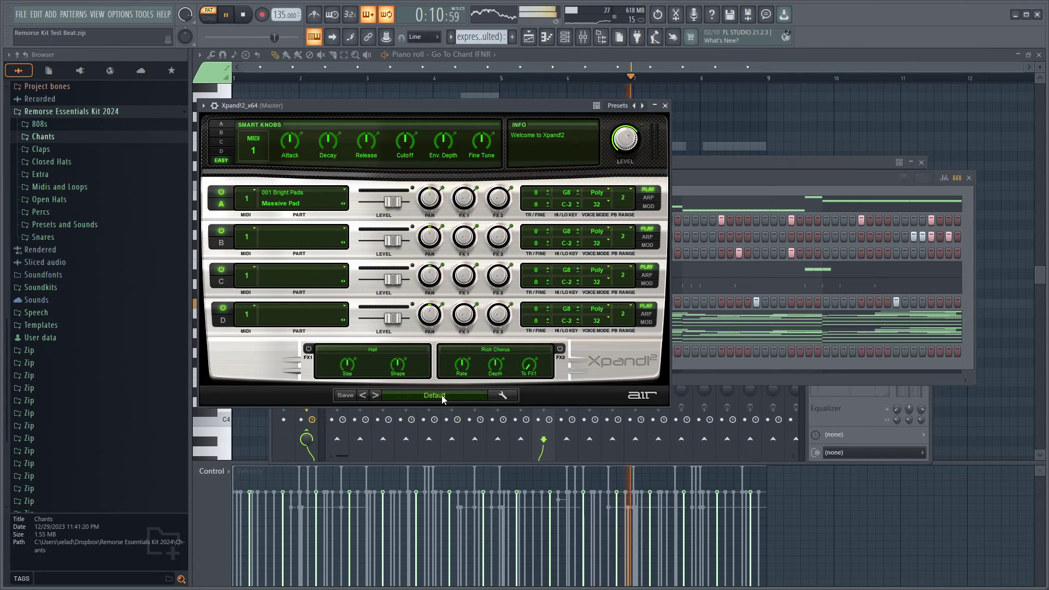
{"action": "left_click", "coordinate": [447, 398]}
{"action": "mouse_move", "coordinate": [421, 485]}
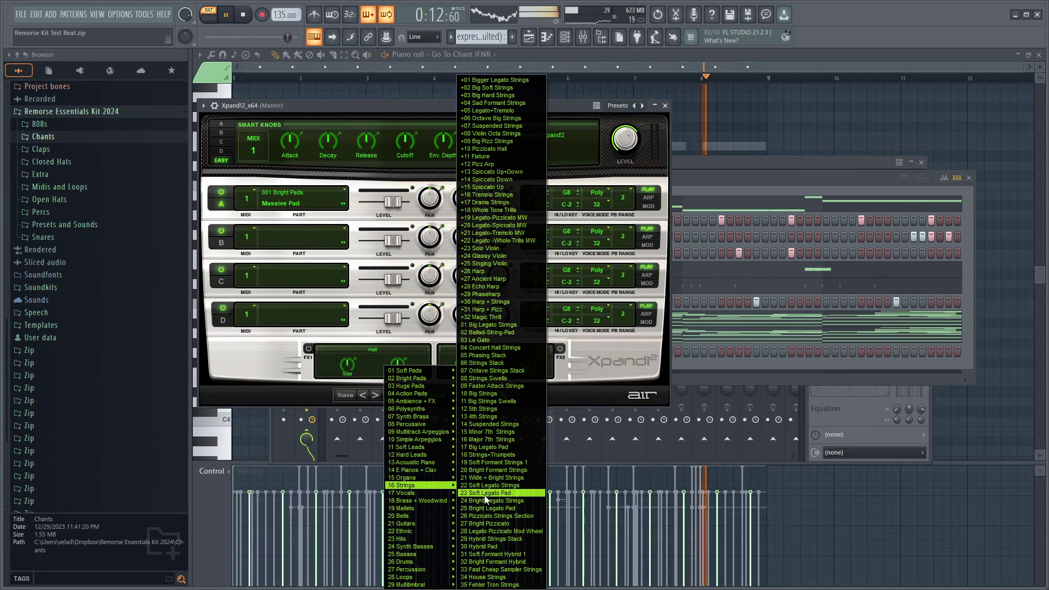
{"action": "mouse_move", "coordinate": [448, 448]}
{"action": "left_click", "coordinate": [481, 466]}
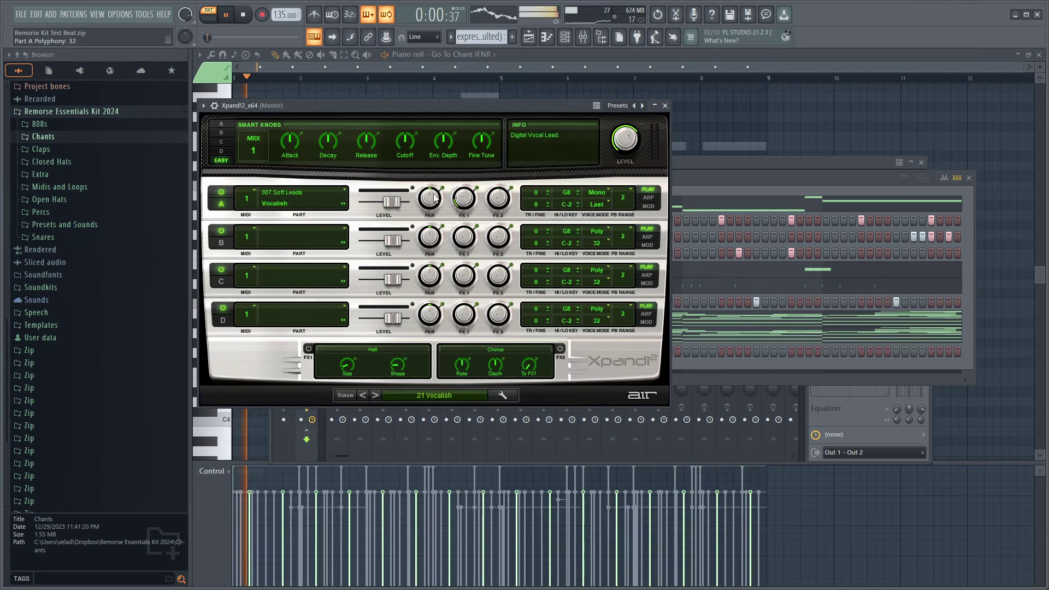
Step: Open the Xpand!2 channel's piano roll and try a G5 note at 1:03 in bar 1 over the playing pattern
{"action": "left_click", "coordinate": [469, 56]}
{"action": "left_click", "coordinate": [477, 268]}
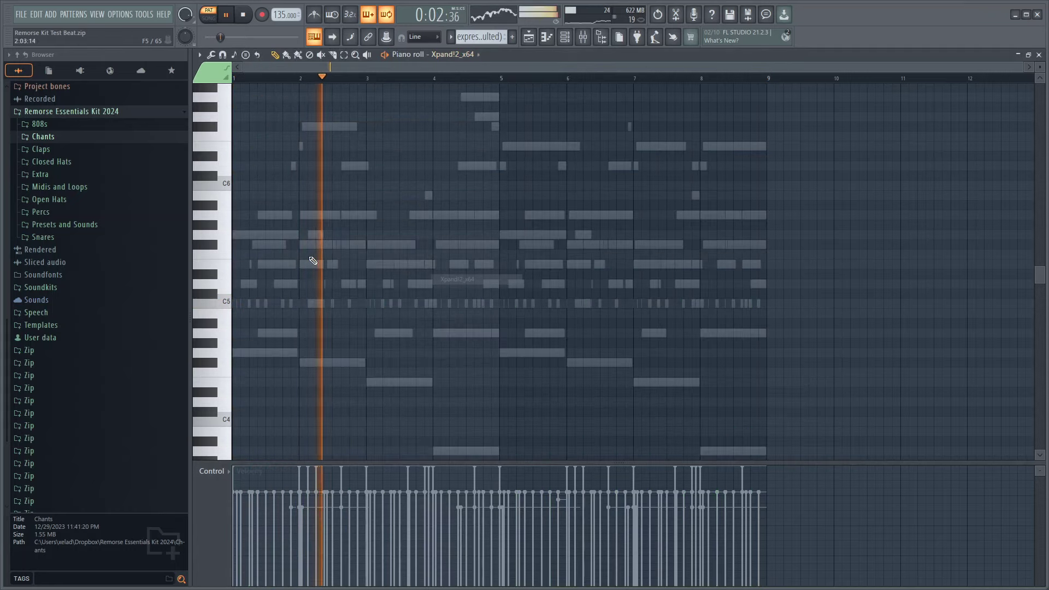
{"action": "key", "text": "space"}
{"action": "key", "text": "space"}
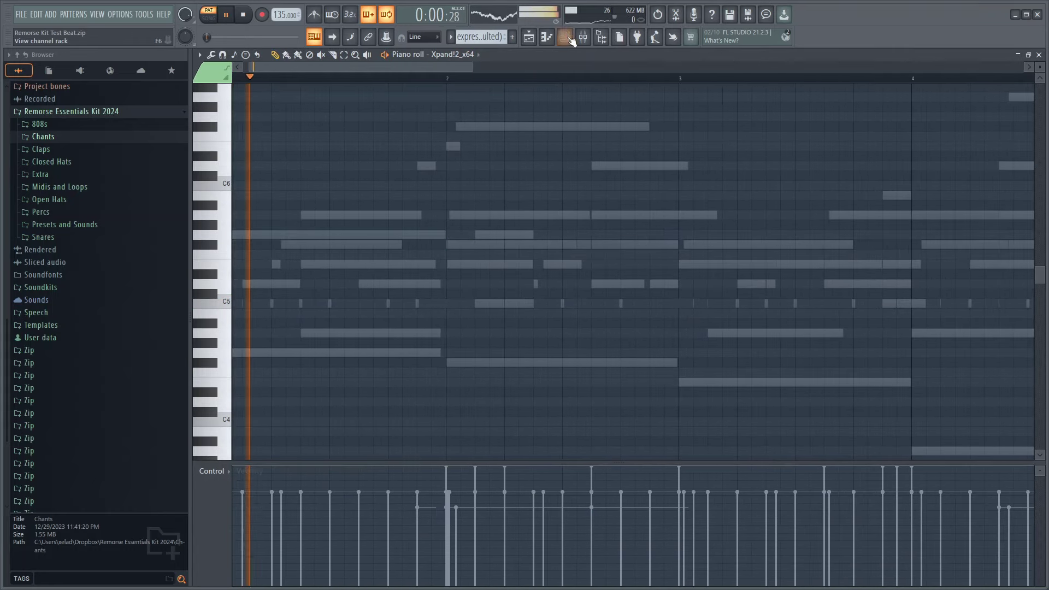
{"action": "left_click", "coordinate": [249, 235]}
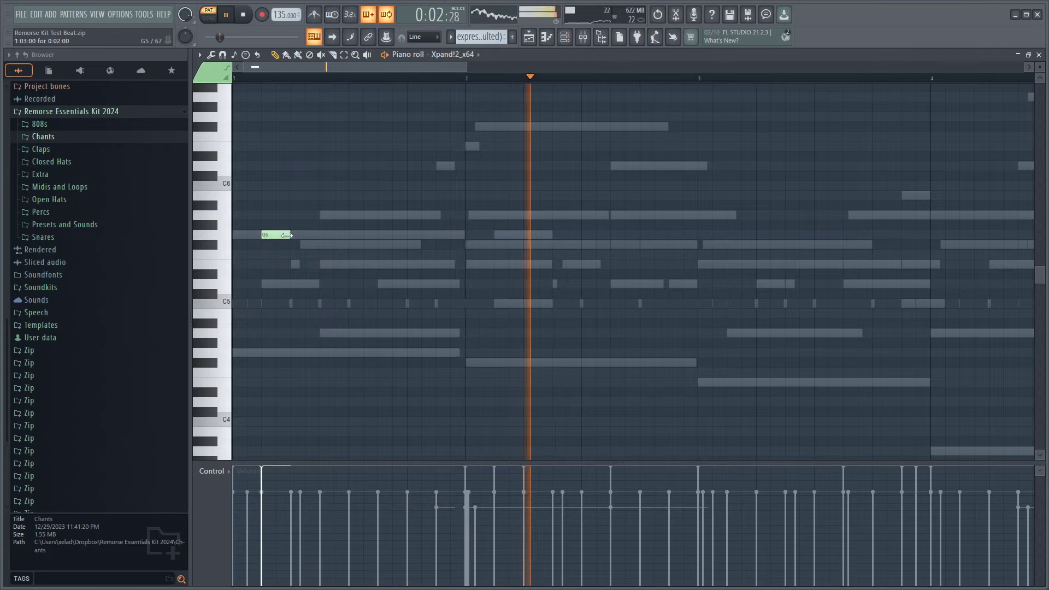
{"action": "key", "text": "space"}
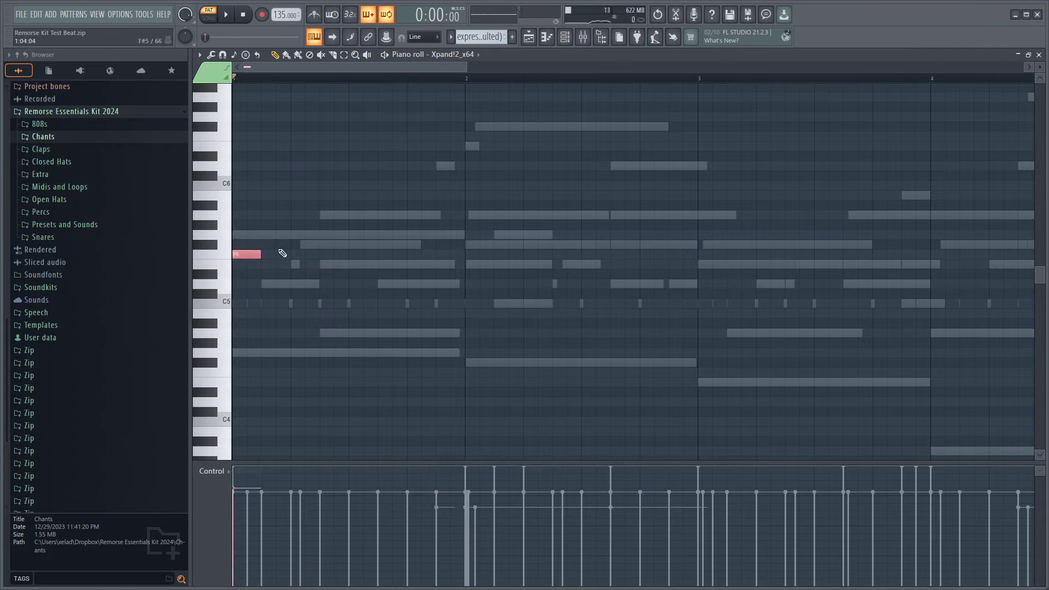
Step: Add an FL Keys channel and try out melody notes on its keyboard over the playing pattern
{"action": "key", "text": "F6"}
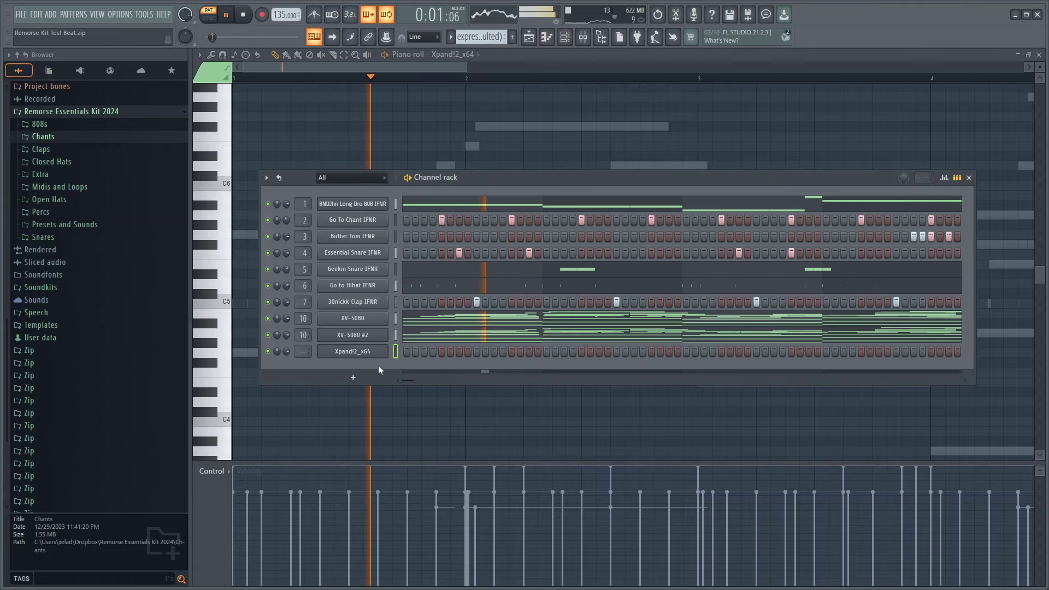
{"action": "left_click", "coordinate": [359, 368]}
{"action": "left_click", "coordinate": [354, 258]}
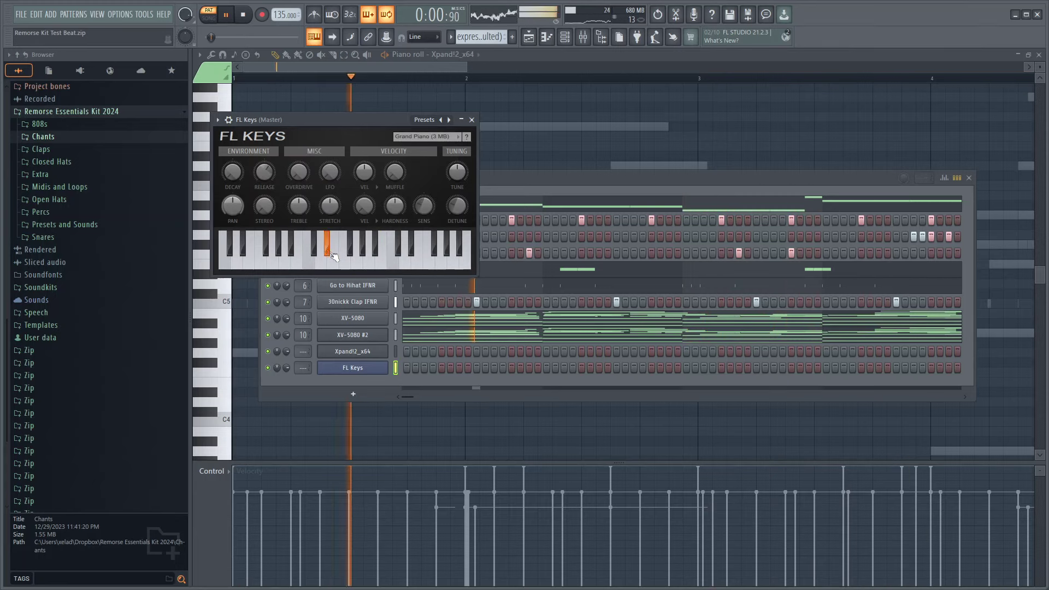
{"action": "left_click", "coordinate": [350, 250]}
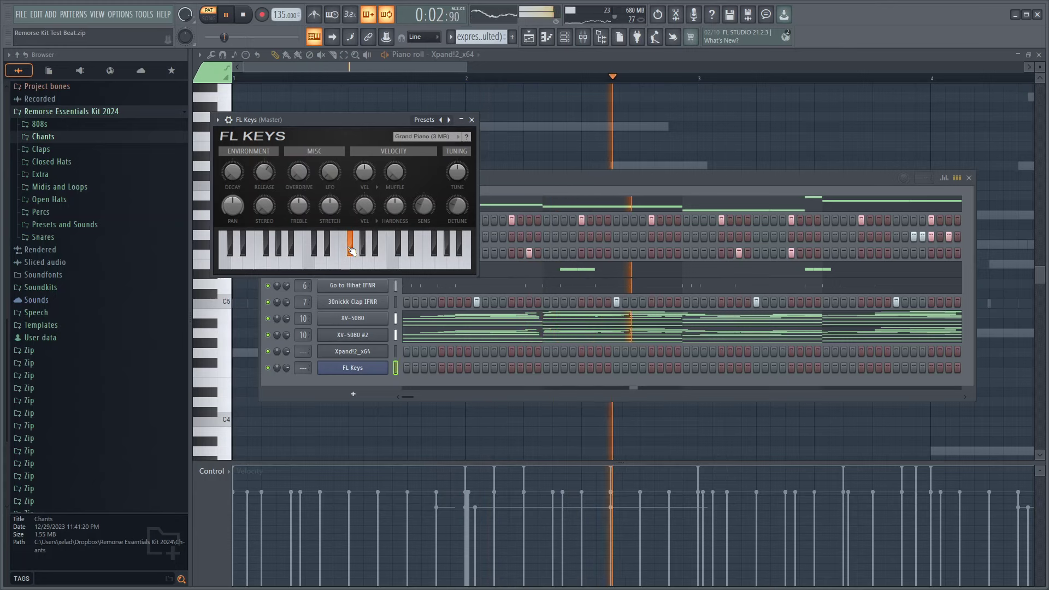
{"action": "left_click", "coordinate": [337, 267]}
{"action": "left_click", "coordinate": [349, 248]}
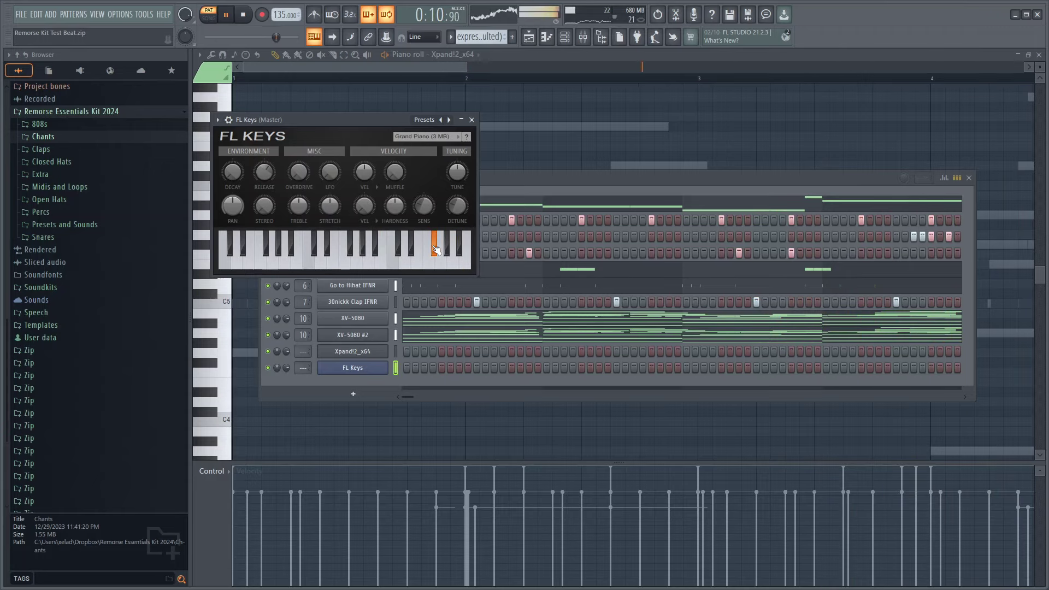
{"action": "left_click", "coordinate": [472, 120]}
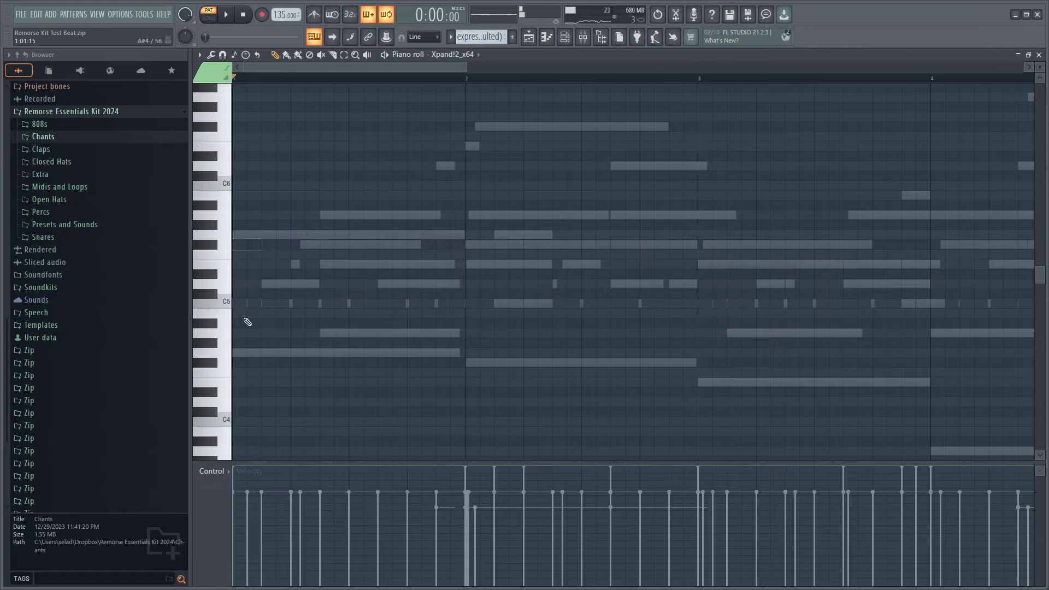
Step: Place the first lead notes in the Xpand!2 piano roll: D5 at 1:05 and D5 at 1:13 in bar 1
{"action": "left_click_drag", "start_coordinate": [246, 283], "coordinate": [222, 281]}
{"action": "key", "text": "space"}
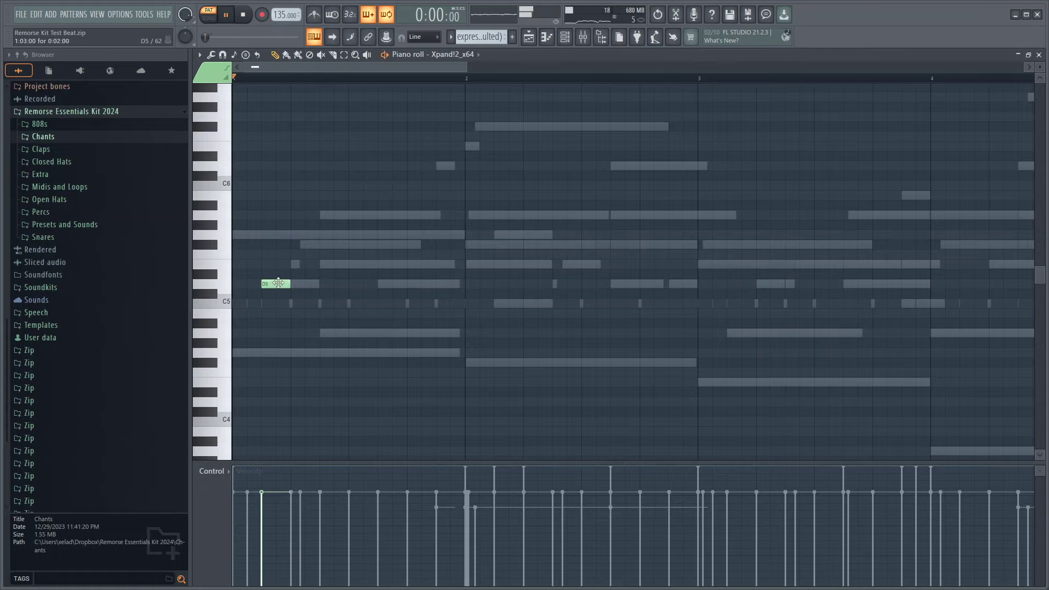
{"action": "key", "text": "space"}
{"action": "left_click", "coordinate": [336, 284]}
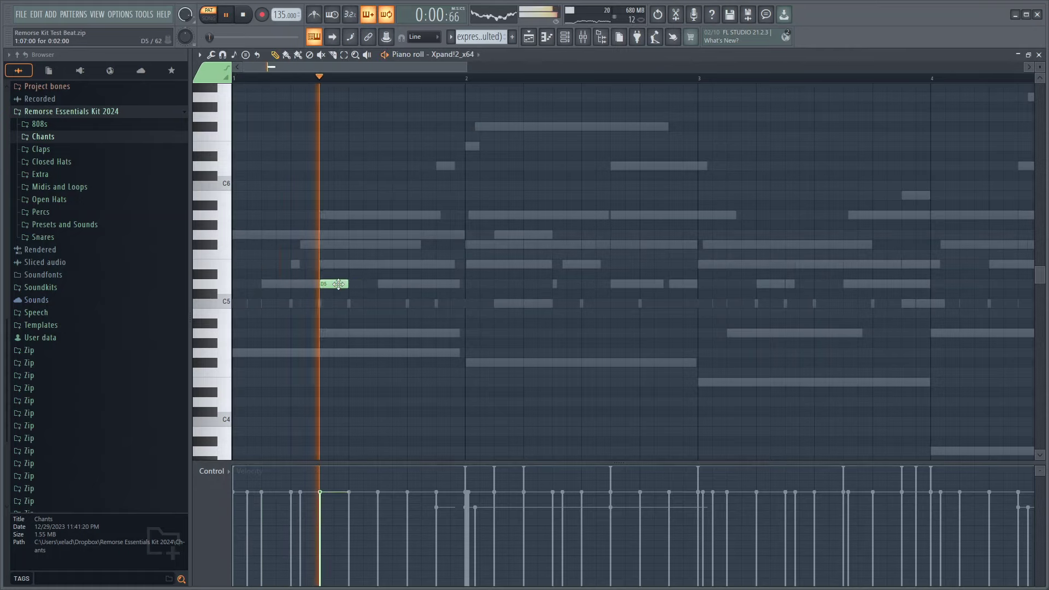
{"action": "left_click", "coordinate": [409, 284]}
{"action": "scroll", "coordinate": [416, 289], "scroll_direction": "down", "scroll_amount": 2}
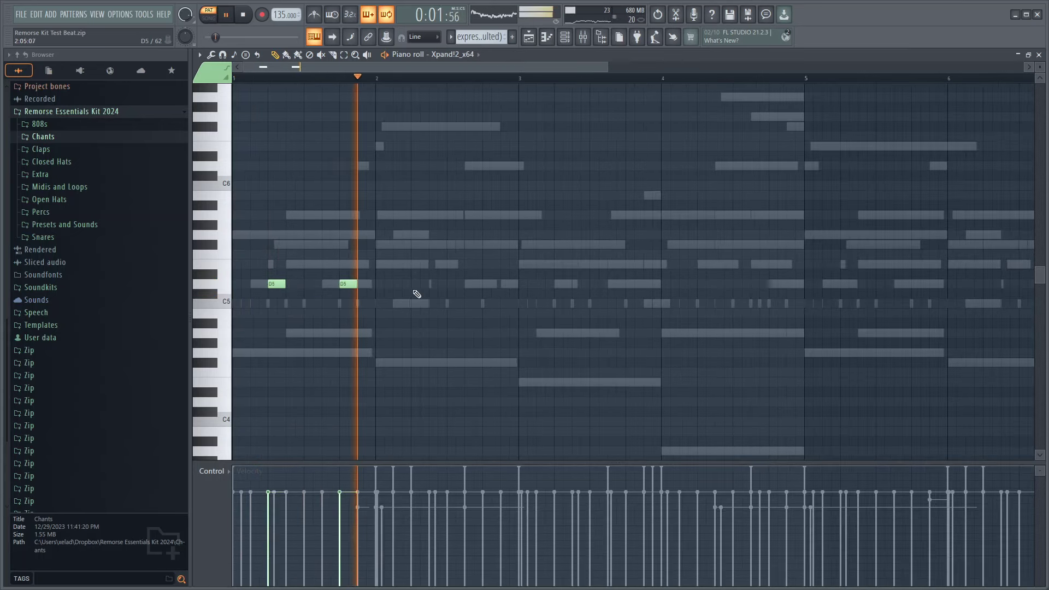
Step: Add A5 notes at 1:07 and 1:15 after the two D5 notes in bar 1 and play the phrase
{"action": "left_click", "coordinate": [418, 284]}
{"action": "right_click", "coordinate": [418, 284]}
{"action": "key", "text": "space"}
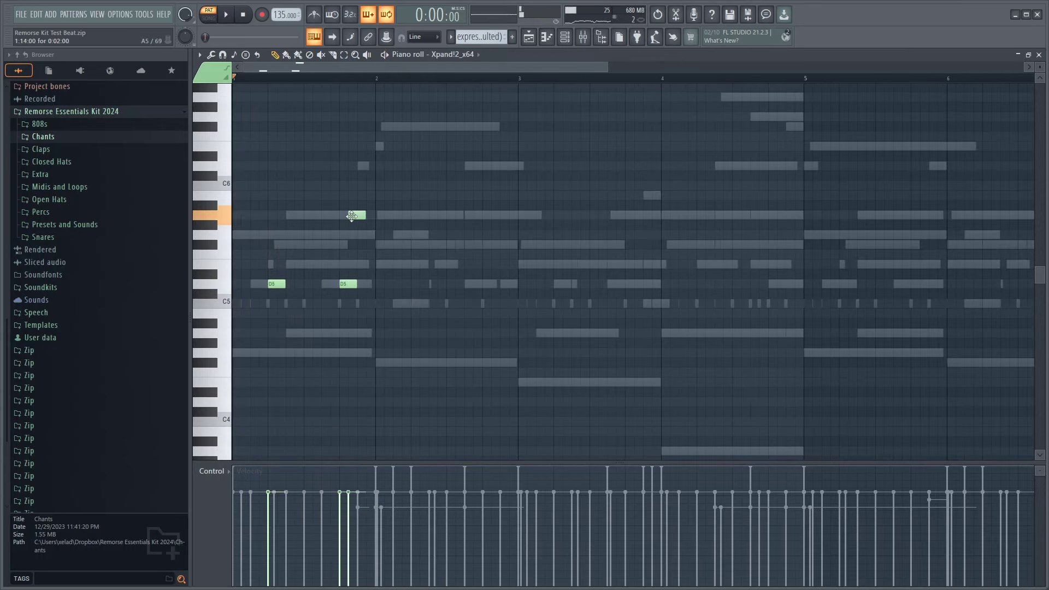
{"action": "left_click", "coordinate": [294, 215]}
{"action": "left_click", "coordinate": [366, 215]}
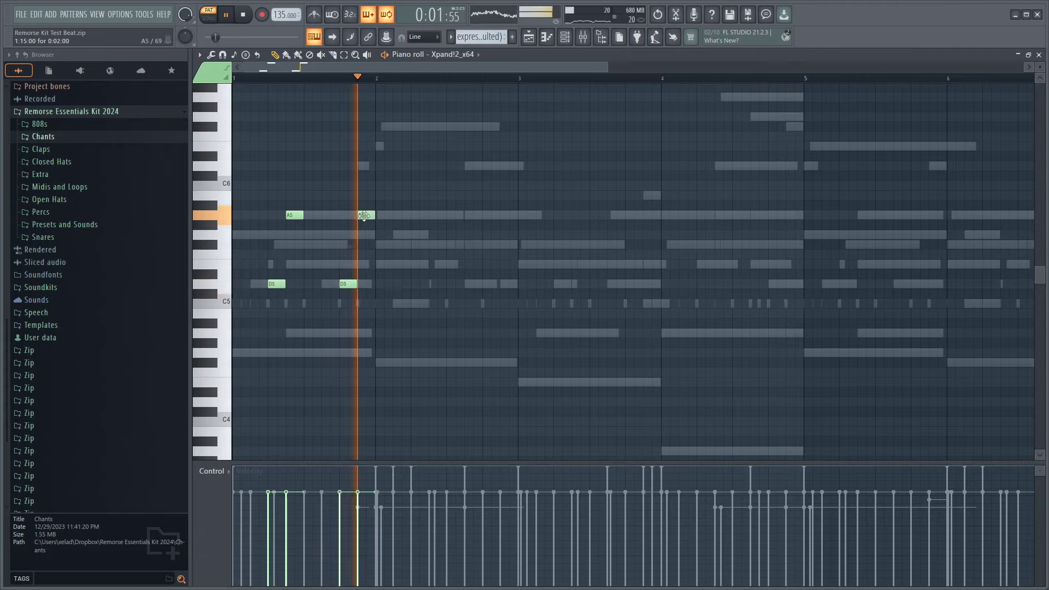
{"action": "key", "text": "space"}
Step: Delete the A5 note at 1:15 in bar 1 and check the phrase by playing it
{"action": "right_click", "coordinate": [429, 215]}
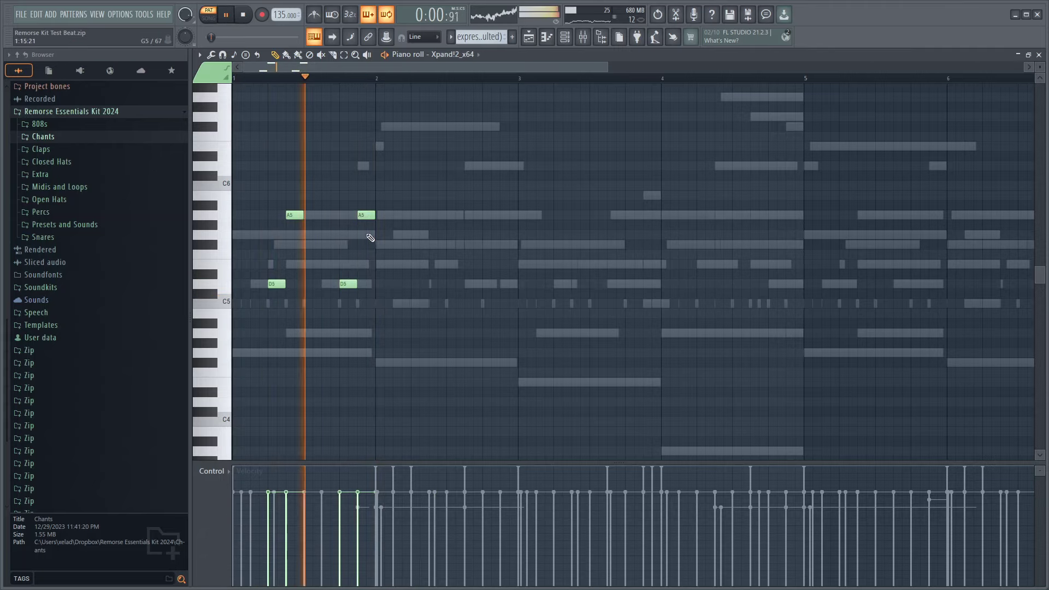
{"action": "key", "text": "space"}
{"action": "right_click", "coordinate": [325, 216]}
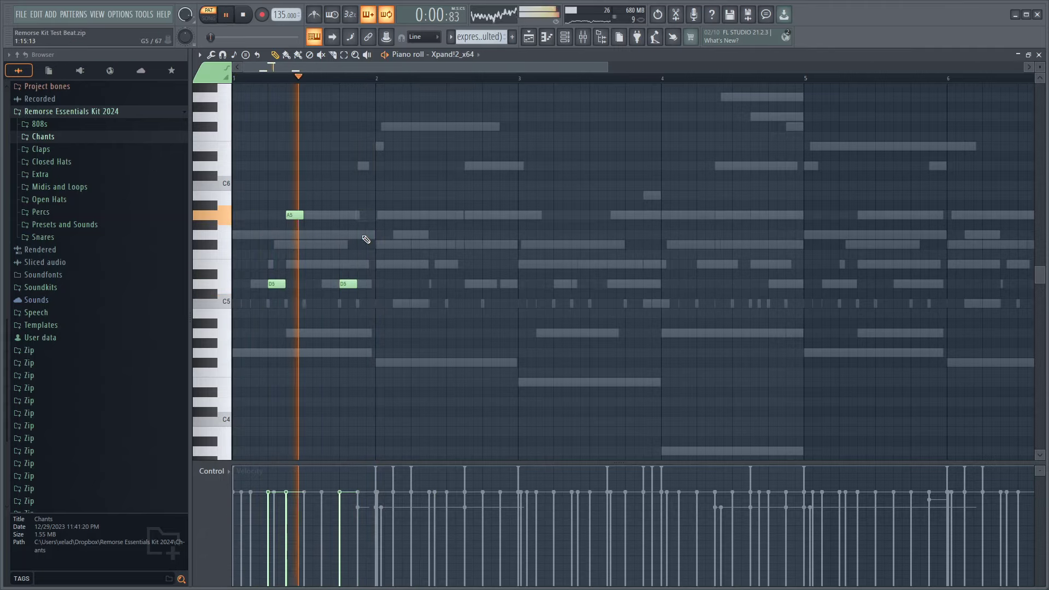
{"action": "key", "text": "space"}
Step: Move the second D5 to 1:11, then add A5 at 1:13 and F#5 at 1:15 in bar 1
{"action": "scroll", "coordinate": [326, 270], "scroll_direction": "up", "scroll_amount": 3}
{"action": "key", "text": "space"}
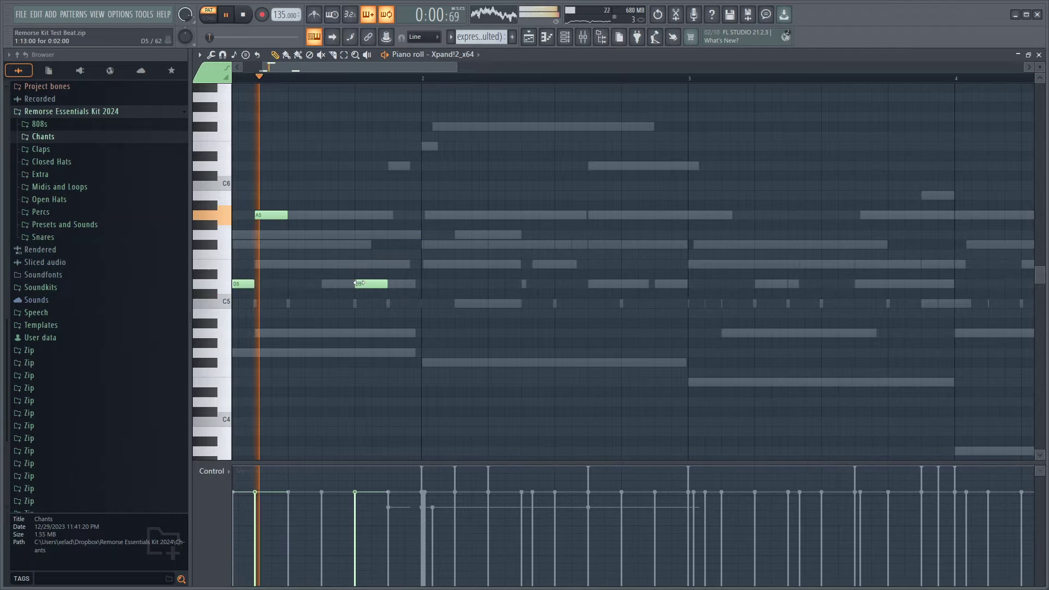
{"action": "key", "text": "space"}
{"action": "left_click_drag", "start_coordinate": [360, 283], "coordinate": [345, 280]}
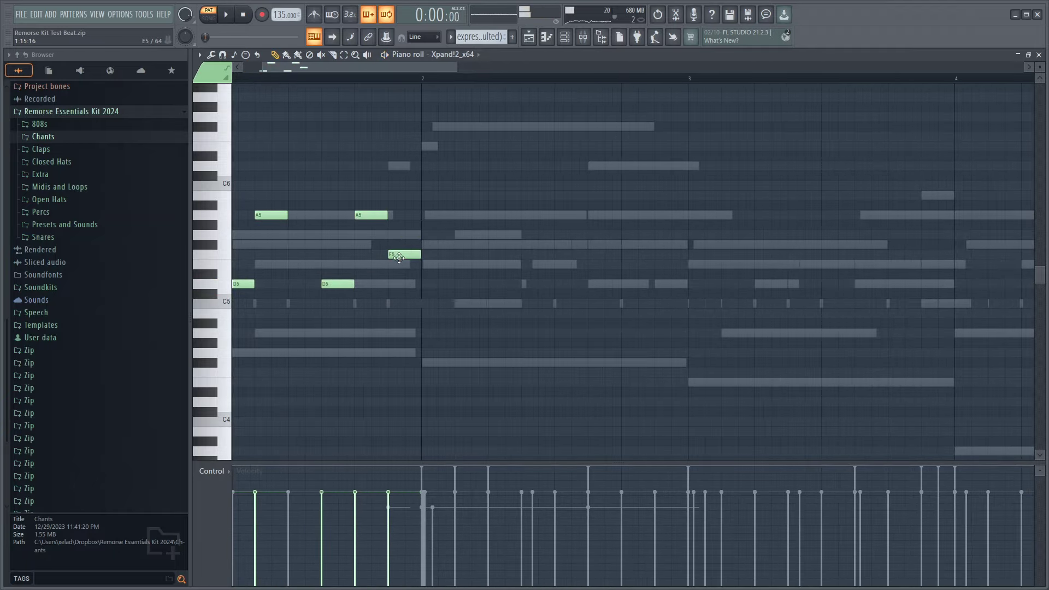
{"action": "left_click", "coordinate": [397, 247]}
{"action": "scroll", "coordinate": [399, 300], "scroll_direction": "down", "scroll_amount": 3}
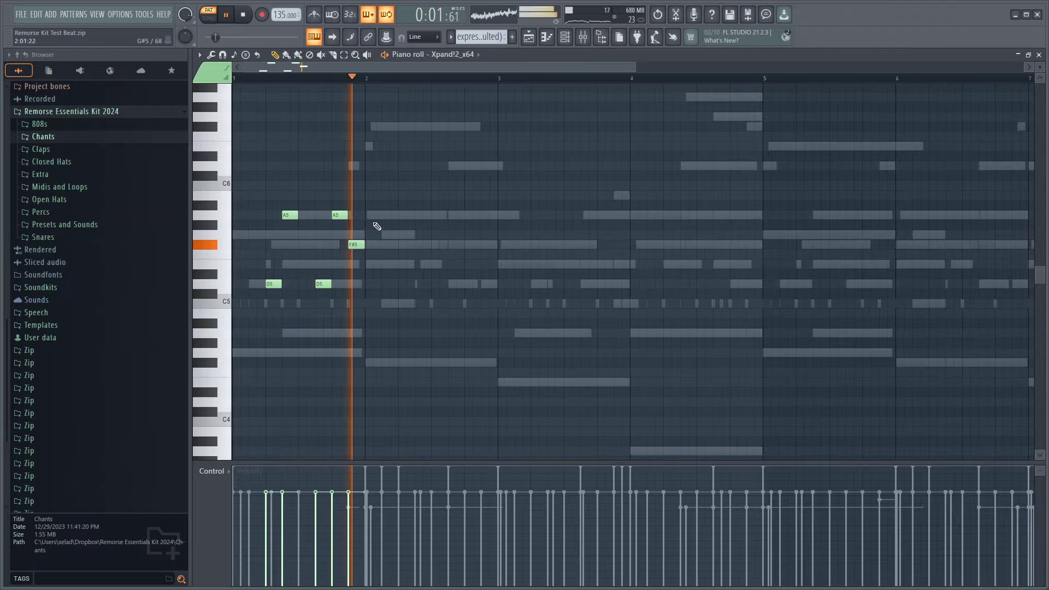
Step: Duplicate the five-note bar 1 phrase into bars 2 and 3 and play it back
{"action": "left_click_drag", "start_coordinate": [368, 192], "coordinate": [272, 286]}
{"action": "key", "text": "ctrl+b"}
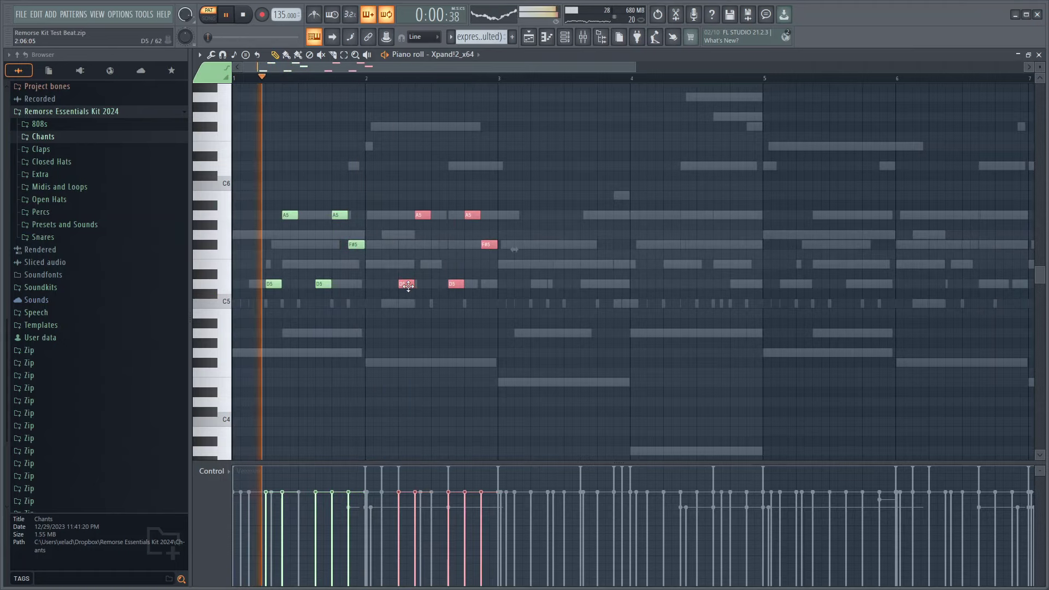
{"action": "key", "text": "ctrl+b"}
{"action": "key", "text": "ctrl+d"}
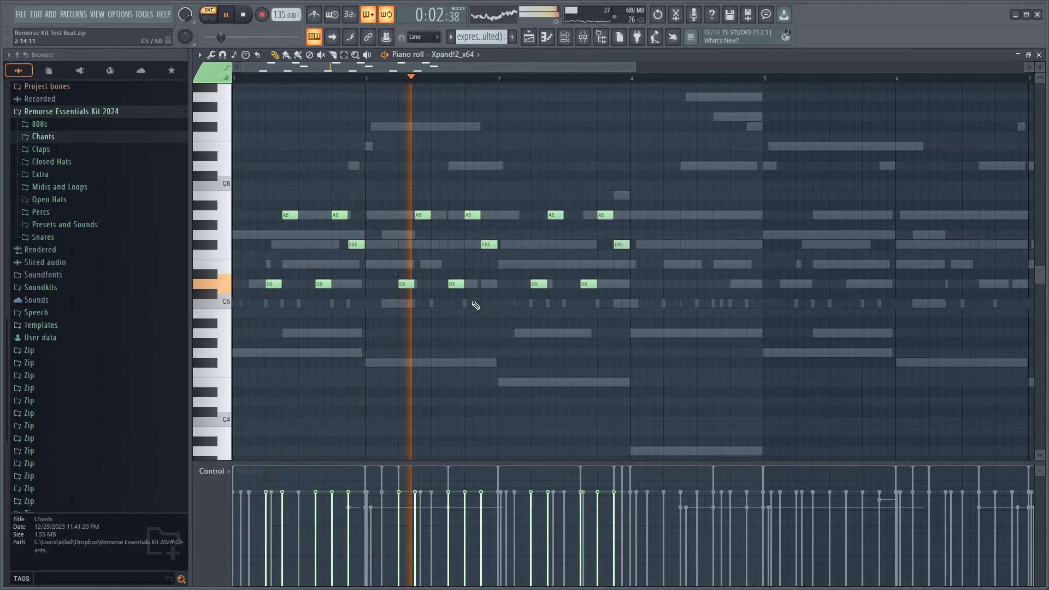
{"action": "scroll", "coordinate": [394, 260], "scroll_direction": "down", "scroll_amount": 2}
{"action": "scroll", "coordinate": [383, 254], "scroll_direction": "up", "scroll_amount": 3}
{"action": "scroll", "coordinate": [415, 247], "scroll_direction": "down", "scroll_amount": 3}
{"action": "key", "text": "space"}
{"action": "key", "text": "space"}
{"action": "scroll", "coordinate": [330, 247], "scroll_direction": "up", "scroll_amount": 3}
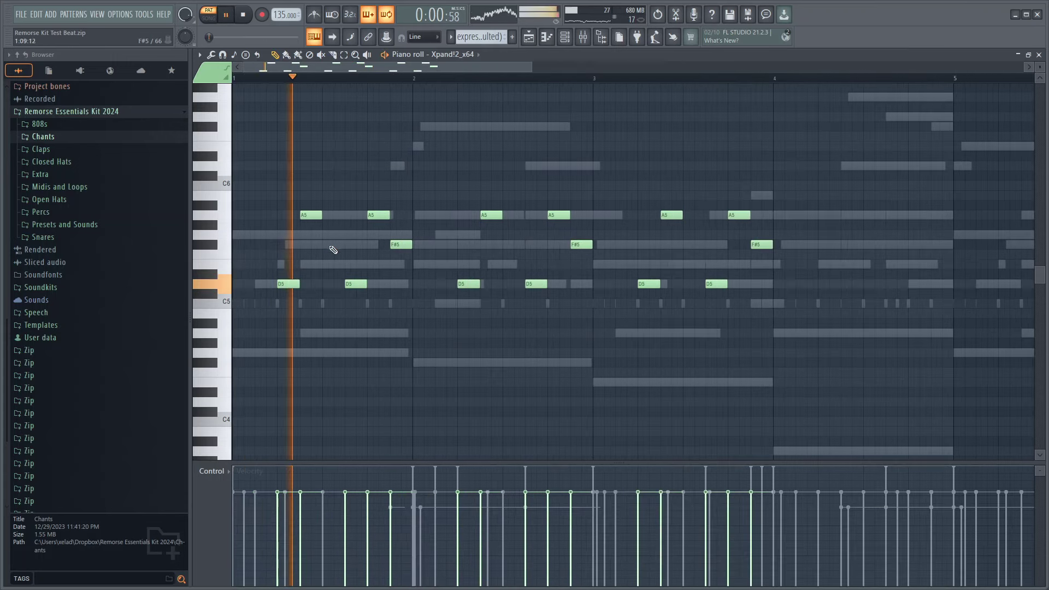
Step: Replace the F#5 note at 1:15 in bar 1 with an A4 note and play the phrase
{"action": "right_click", "coordinate": [397, 245]}
{"action": "key", "text": "space"}
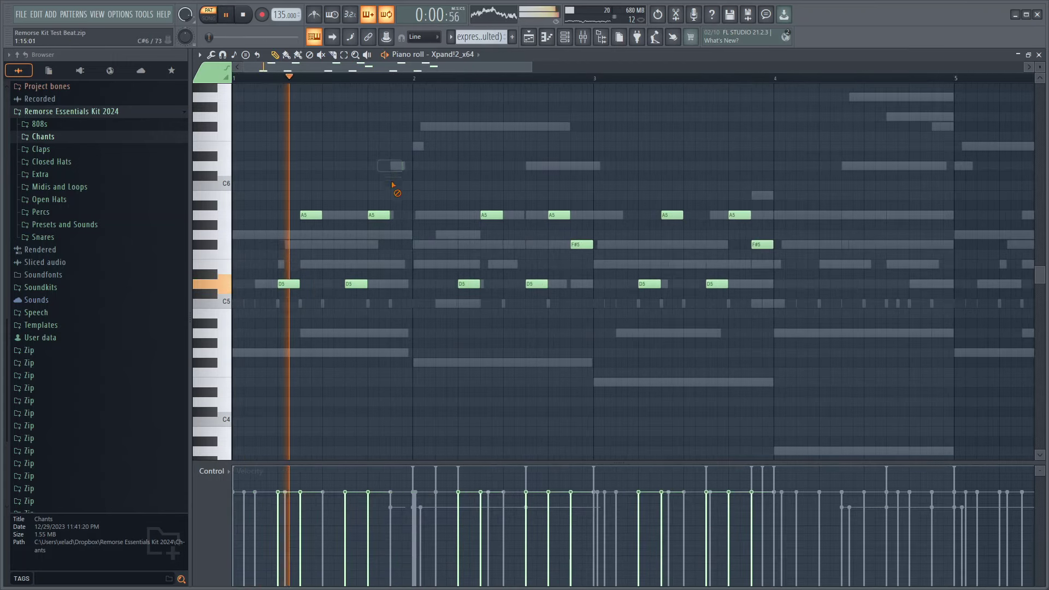
{"action": "key", "text": "space"}
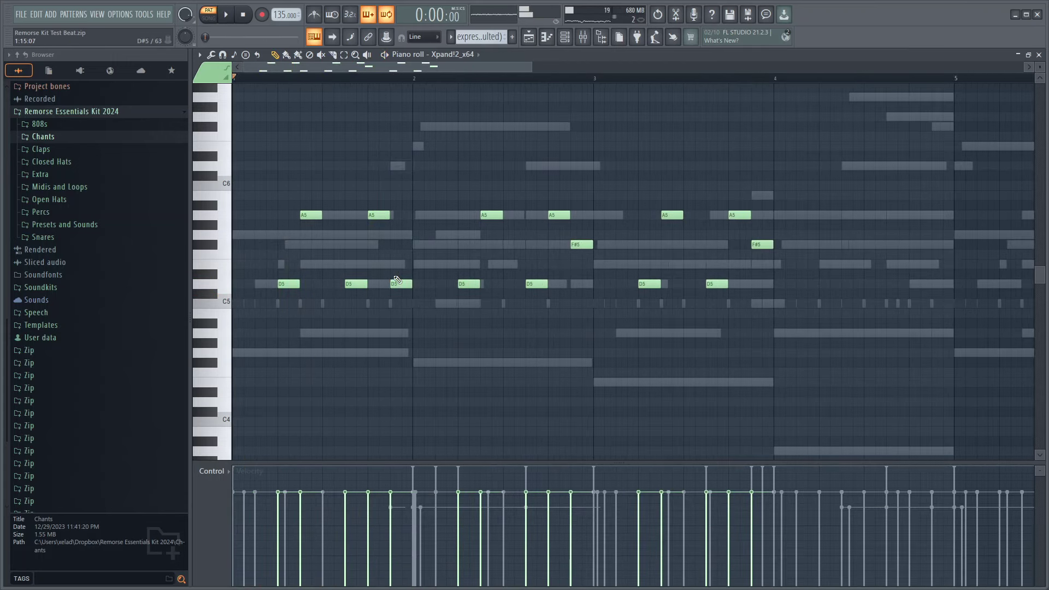
{"action": "key", "text": "space"}
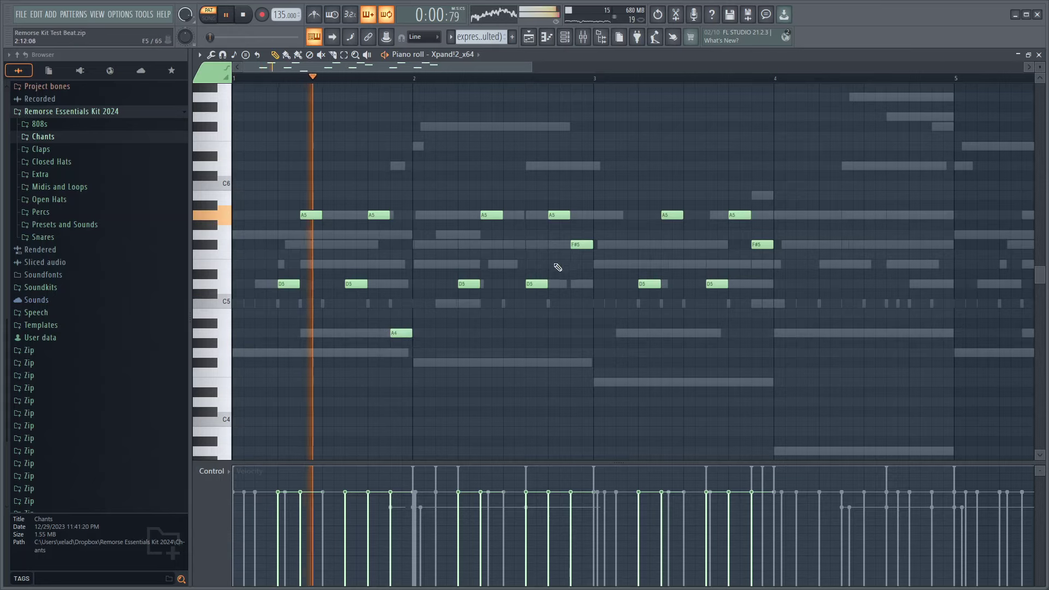
Step: Delete the copied phrases in bars 2 and 3, keeping only the bar 1 phrase and selecting it
{"action": "left_click_drag", "start_coordinate": [691, 247], "coordinate": [487, 184]}
{"action": "left_click_drag", "start_coordinate": [857, 377], "coordinate": [462, 141]}
{"action": "key", "text": "space"}
{"action": "key", "text": "Delete"}
{"action": "left_click_drag", "start_coordinate": [468, 376], "coordinate": [232, 142]}
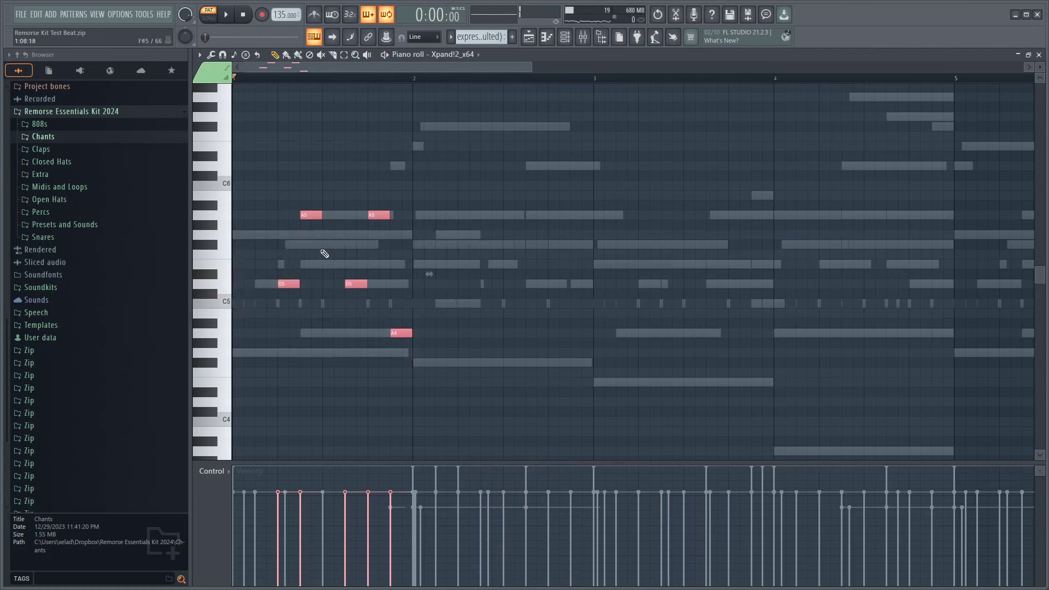
Step: Route the Xpand!2_x64 channel to mixer insert 13 and show that insert in the mixer
{"action": "key", "text": "space"}
{"action": "key", "text": "F6"}
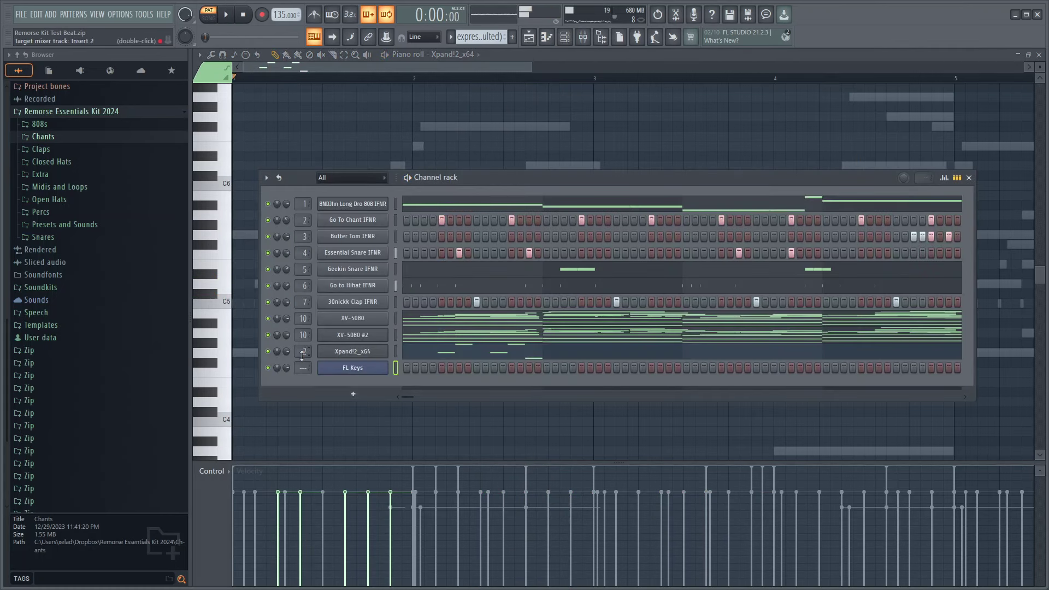
{"action": "left_click", "coordinate": [583, 39]}
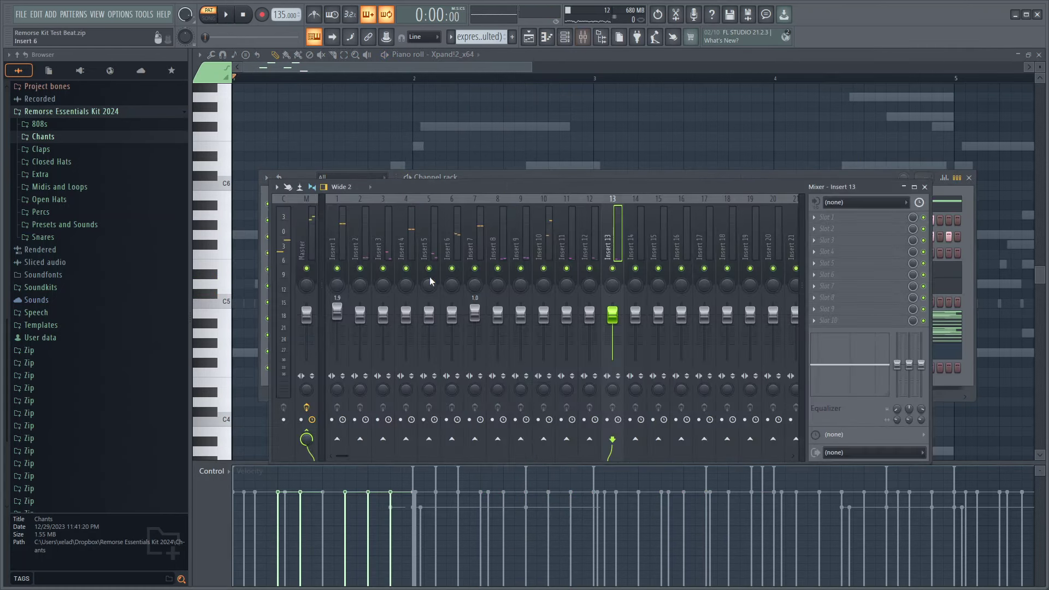
Step: Solo insert 13 and load the 229alex1 Default Delay Mixer IFNR preset from Mixing Presets IFNR onto it
{"action": "left_click", "coordinate": [52, 227]}
{"action": "left_click", "coordinate": [53, 239]}
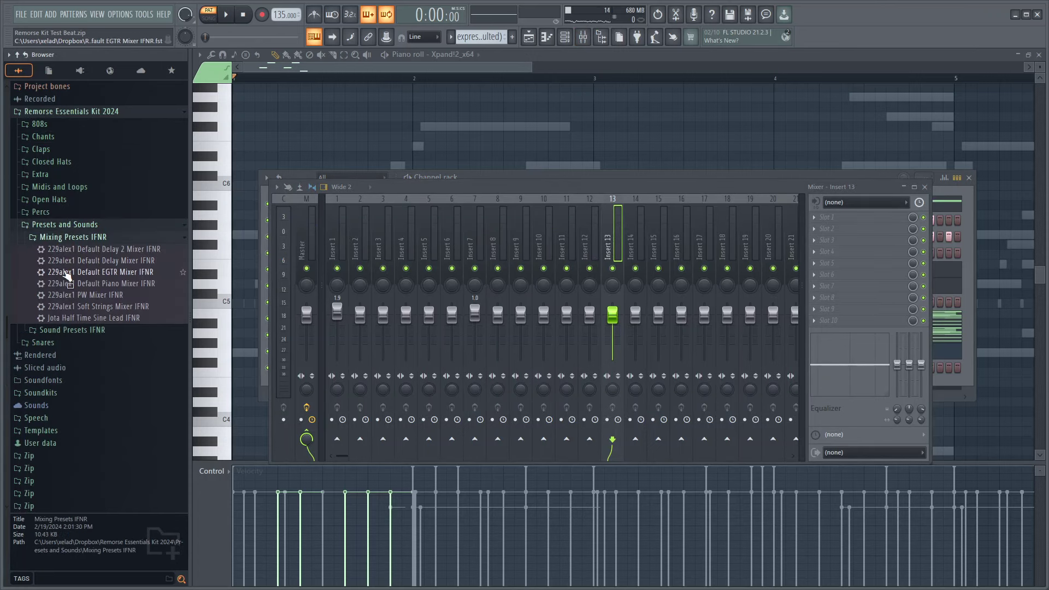
{"action": "right_click", "coordinate": [612, 269]}
{"action": "key", "text": "space"}
{"action": "key", "text": "space"}
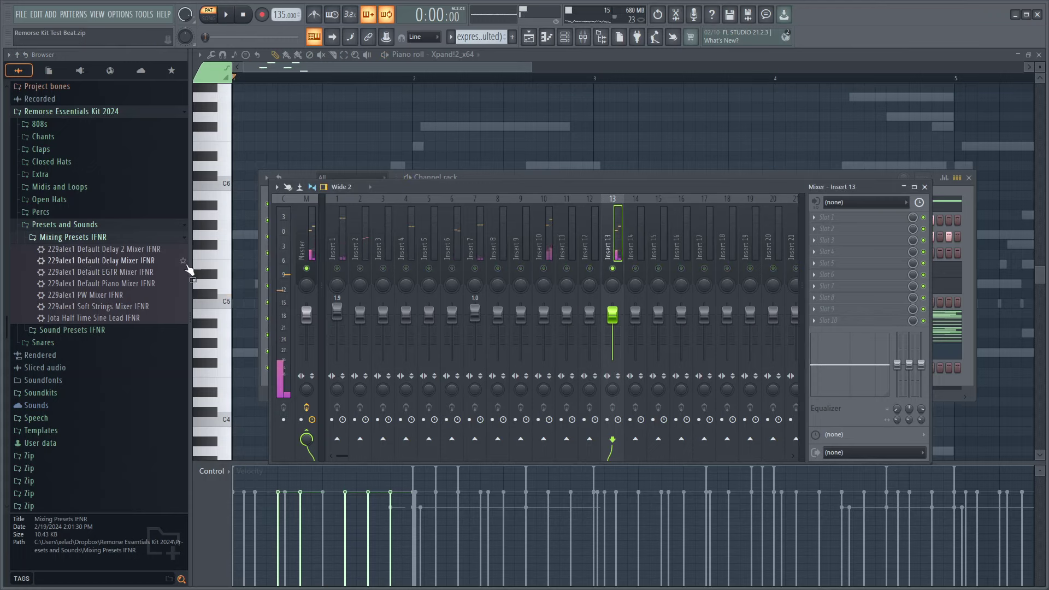
{"action": "left_click_drag", "start_coordinate": [187, 265], "coordinate": [629, 242]}
{"action": "key", "text": "space"}
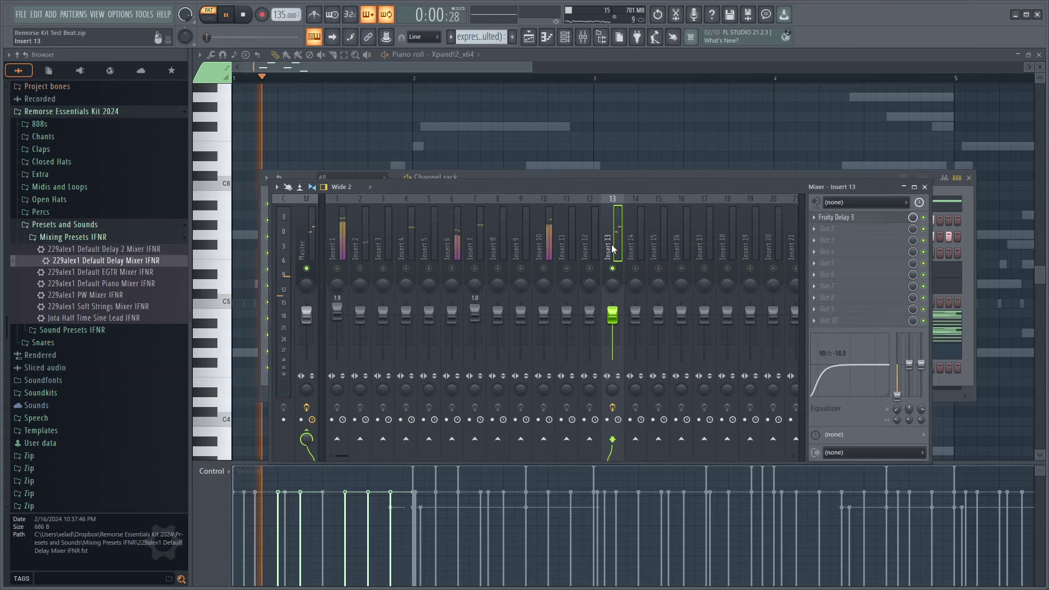
Step: Lower mixer insert 13's volume to about -5.5 dB and take it out of solo
{"action": "left_click_drag", "start_coordinate": [612, 314], "coordinate": [612, 326]}
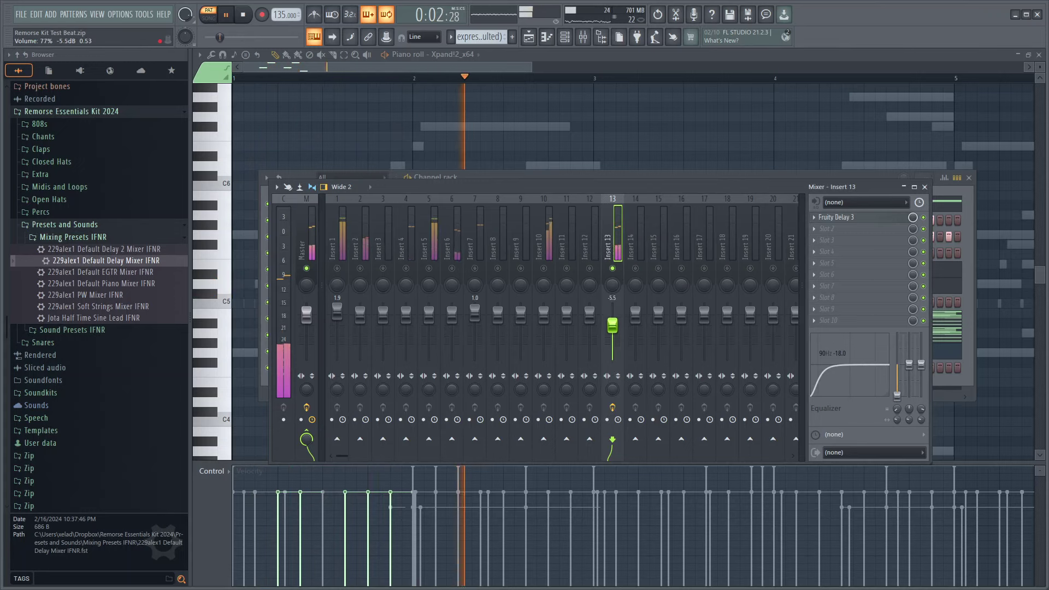
{"action": "right_click", "coordinate": [612, 268]}
{"action": "key", "text": "space"}
Step: Duplicate the Xpand!2 bar 1 phrase into bar 2, and repeat the two-bar phrase through bar 8
{"action": "left_click", "coordinate": [573, 148]}
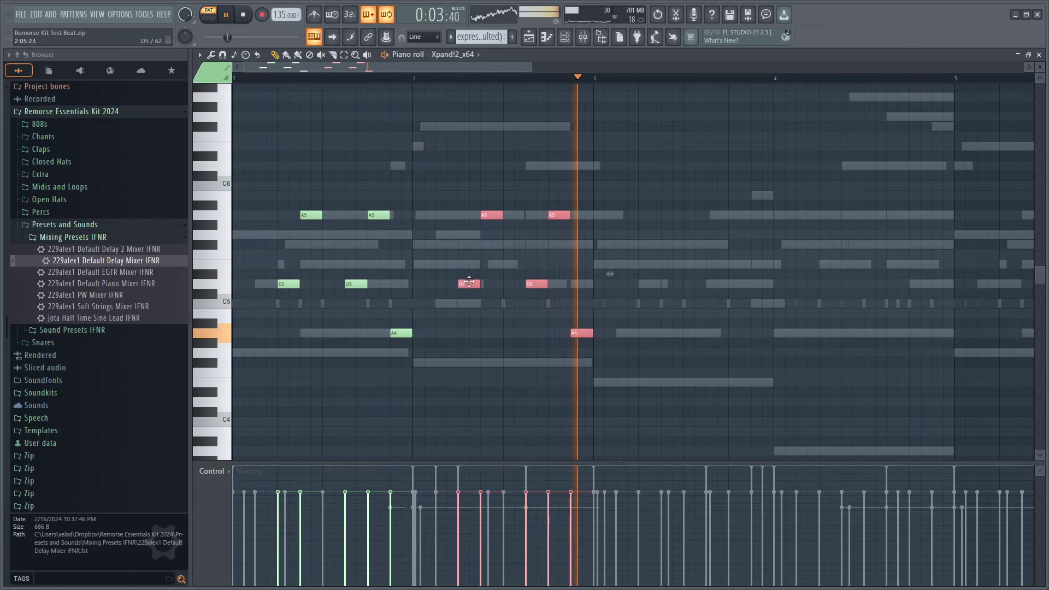
{"action": "scroll", "coordinate": [464, 295], "scroll_direction": "down", "scroll_amount": 3}
{"action": "left_click", "coordinate": [461, 302], "text": "ctrl"}
{"action": "left_click_drag", "start_coordinate": [418, 79], "coordinate": [234, 78]}
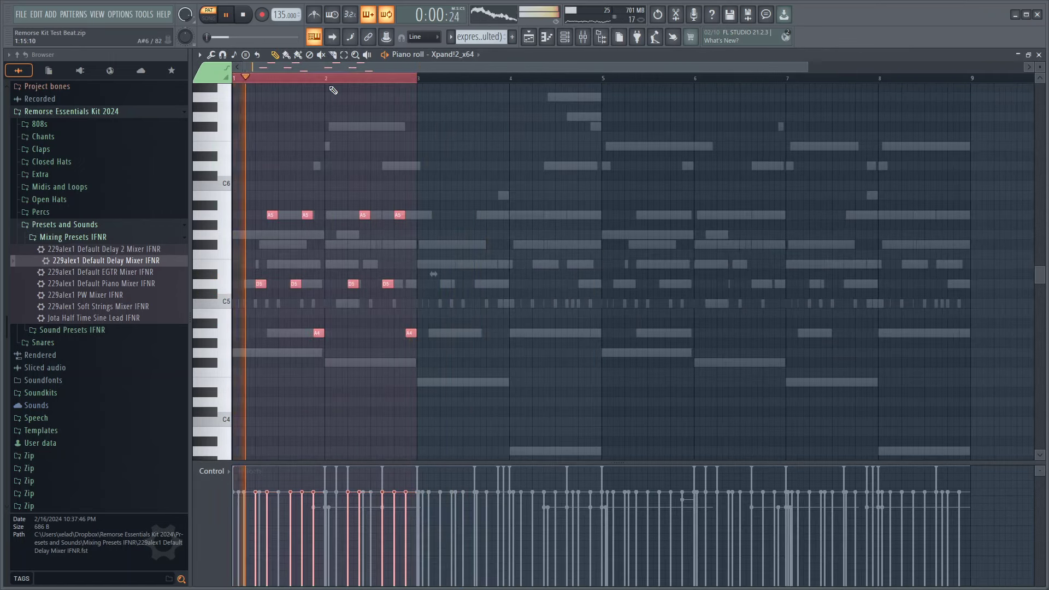
{"action": "key", "text": "ctrl+b"}
{"action": "key", "text": "ctrl+b"}
{"action": "key", "text": "ctrl+b"}
{"action": "double_click", "coordinate": [825, 78]}
Step: Play the pattern and trim mixer insert 13's volume to -7.9 dB
{"action": "key", "text": "space"}
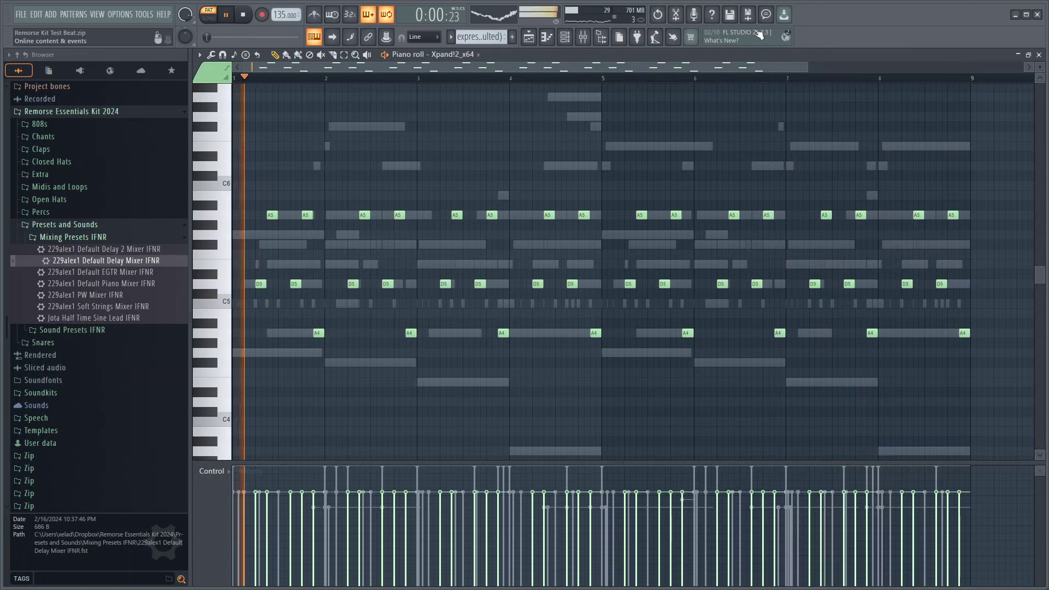
{"action": "key", "text": "F9"}
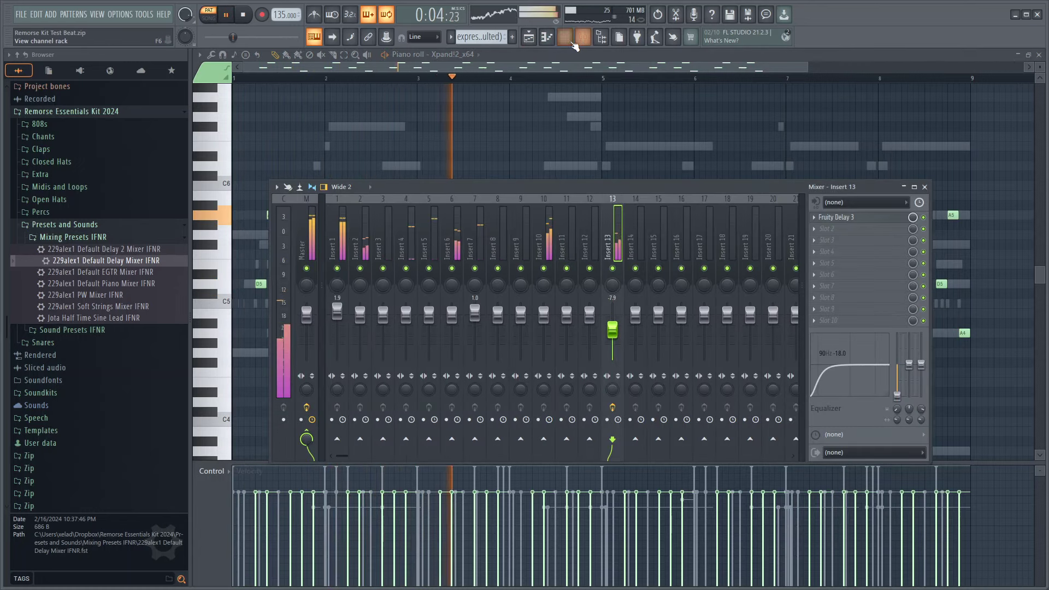
{"action": "key", "text": "F6"}
Step: Add a channel from the kit's Sound Presets IFNR using Digital Beauty (Xpand) IFNR and close its plugin window
{"action": "left_click", "coordinate": [77, 236]}
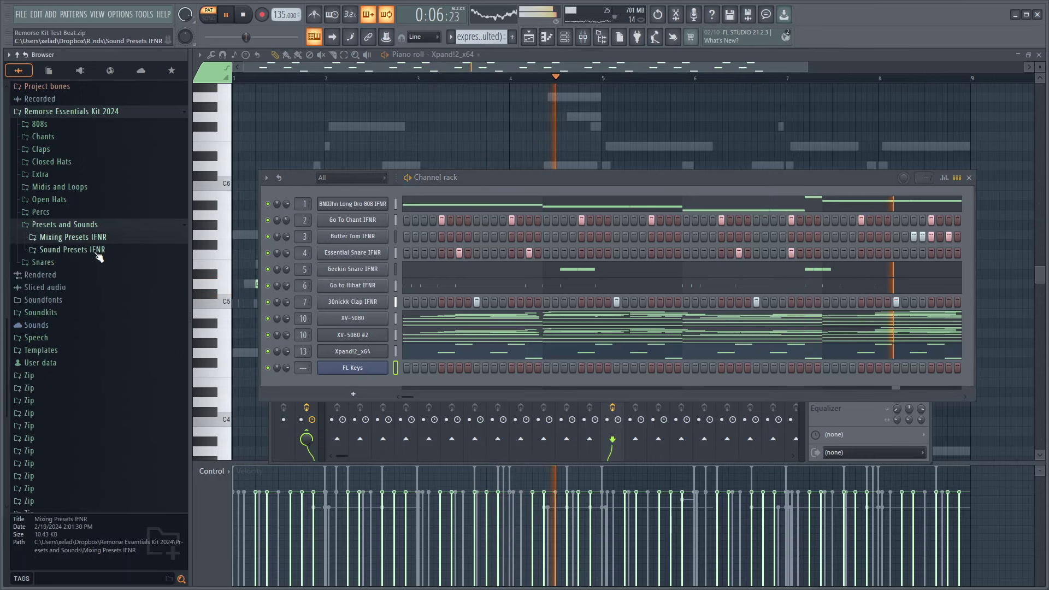
{"action": "left_click", "coordinate": [76, 249]}
{"action": "scroll", "coordinate": [107, 340], "scroll_direction": "up", "scroll_amount": 4}
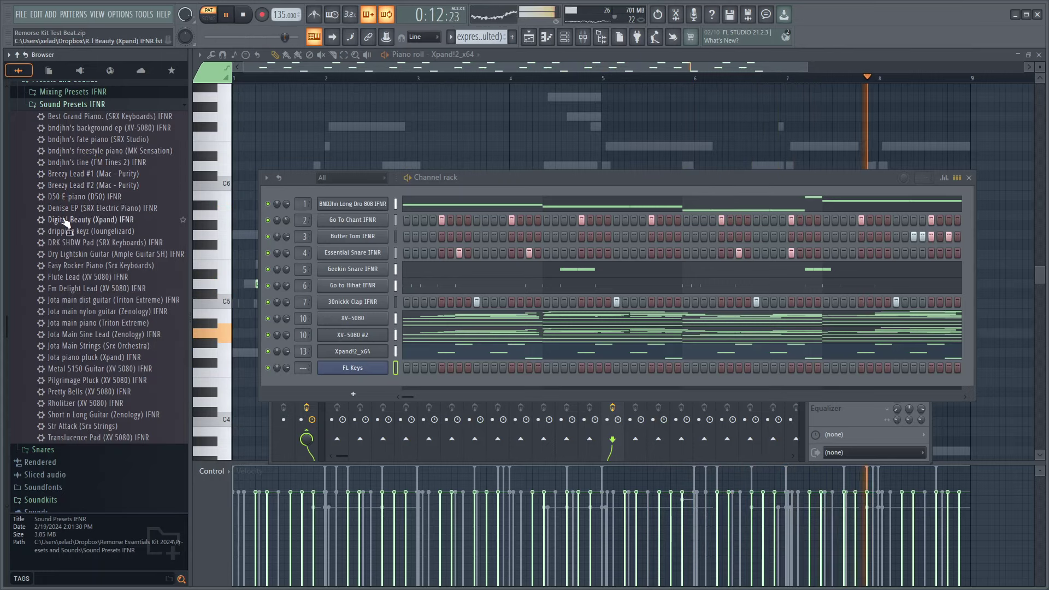
{"action": "left_click_drag", "start_coordinate": [65, 221], "coordinate": [356, 367]}
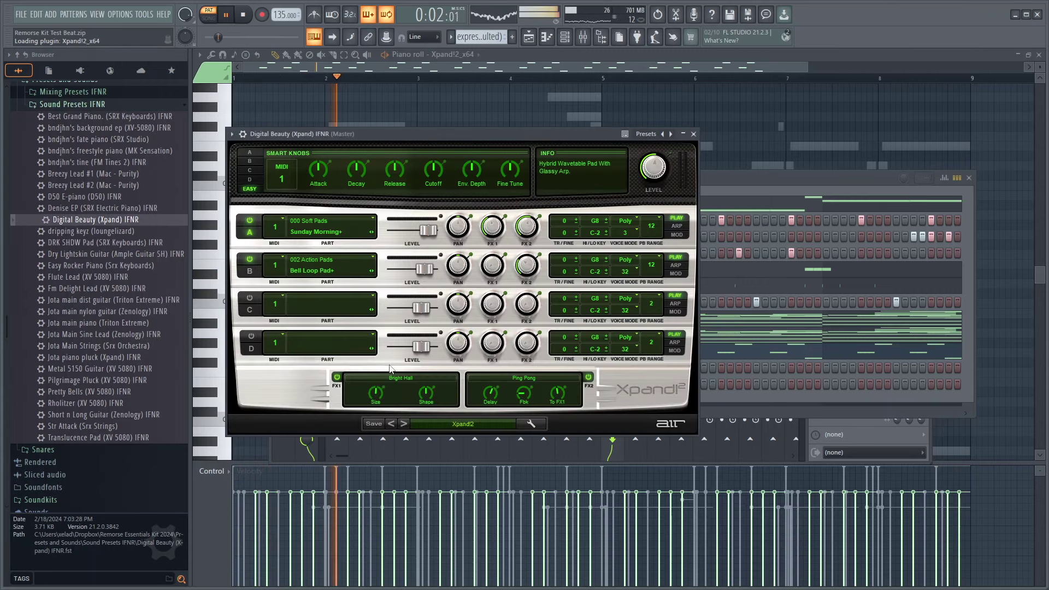
{"action": "left_click", "coordinate": [693, 134]}
Step: Paste the XV-5080 melody notes into the Digital Beauty (Xpand) IFNR channel
{"action": "right_click", "coordinate": [382, 369]}
{"action": "right_click", "coordinate": [382, 369]}
{"action": "right_click", "coordinate": [382, 369]}
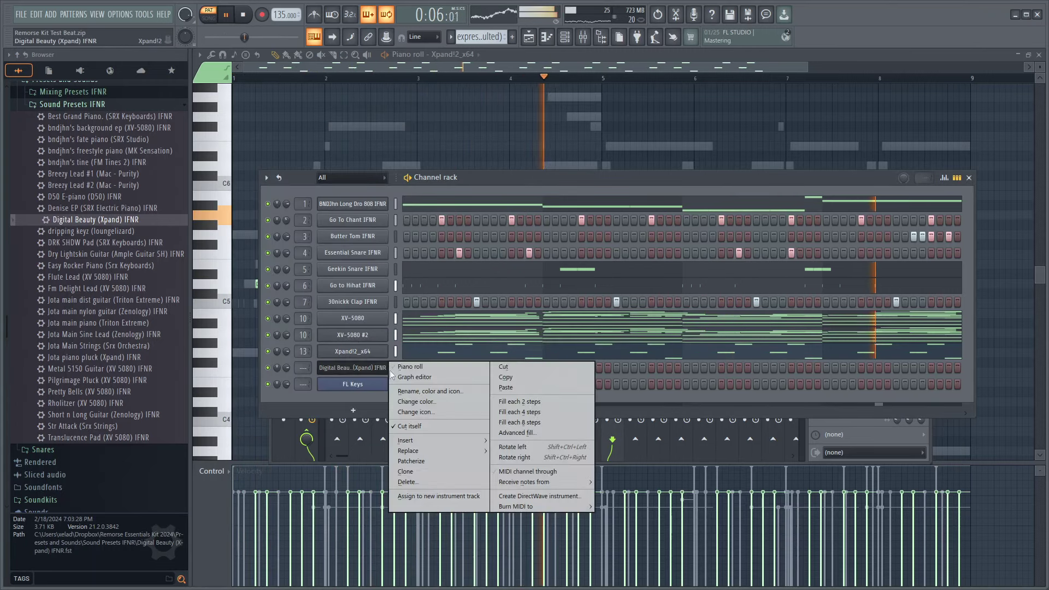
{"action": "left_click", "coordinate": [505, 387]}
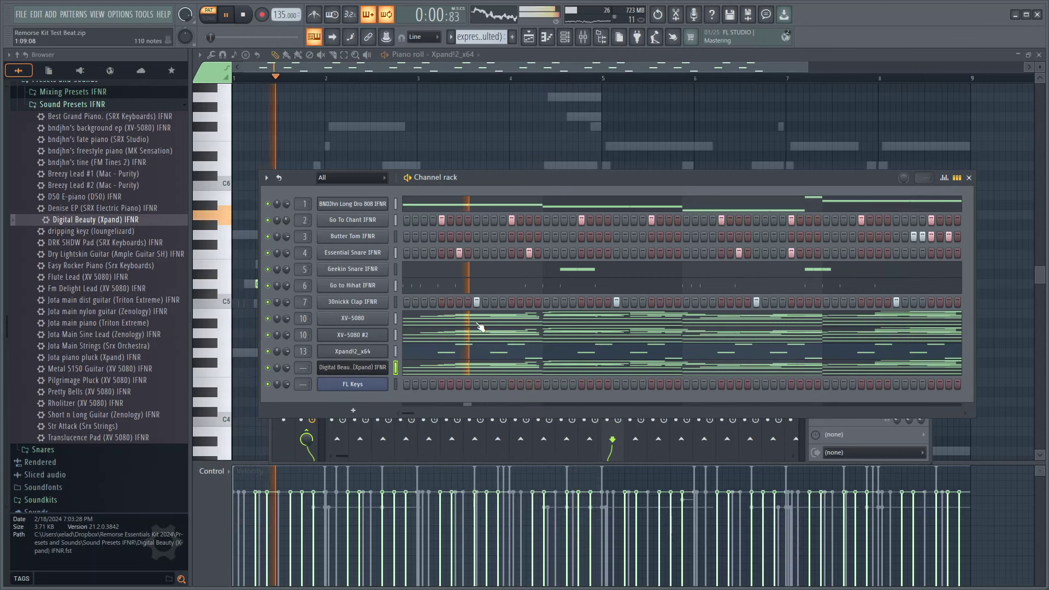
Step: Replace the Digital Beauty channel's sound with Translucence Pad (XV 5080) IFNR and play the pattern
{"action": "left_click", "coordinate": [109, 347]}
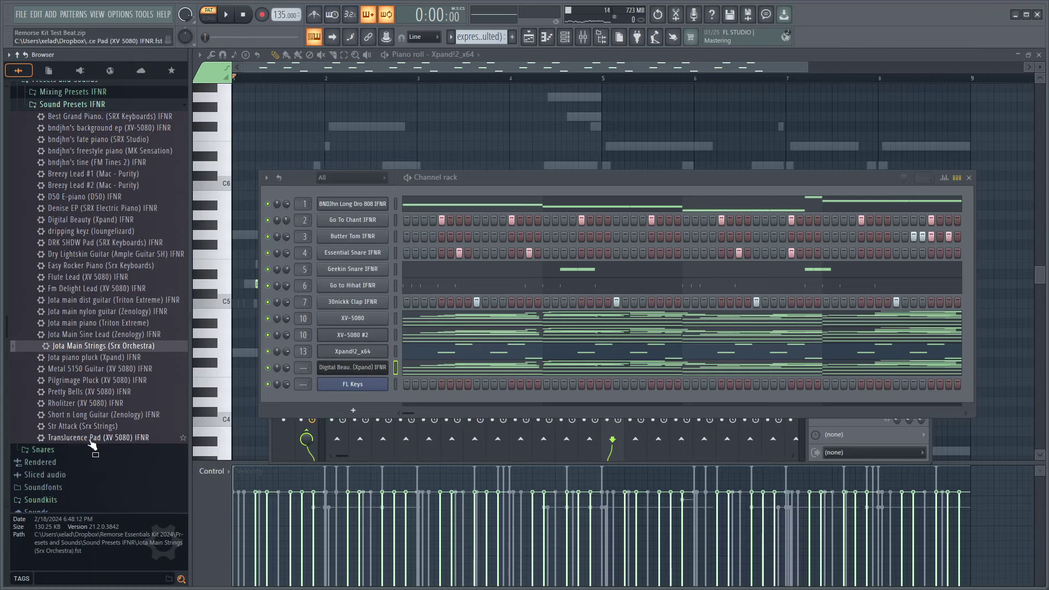
{"action": "left_click_drag", "start_coordinate": [91, 440], "coordinate": [358, 370]}
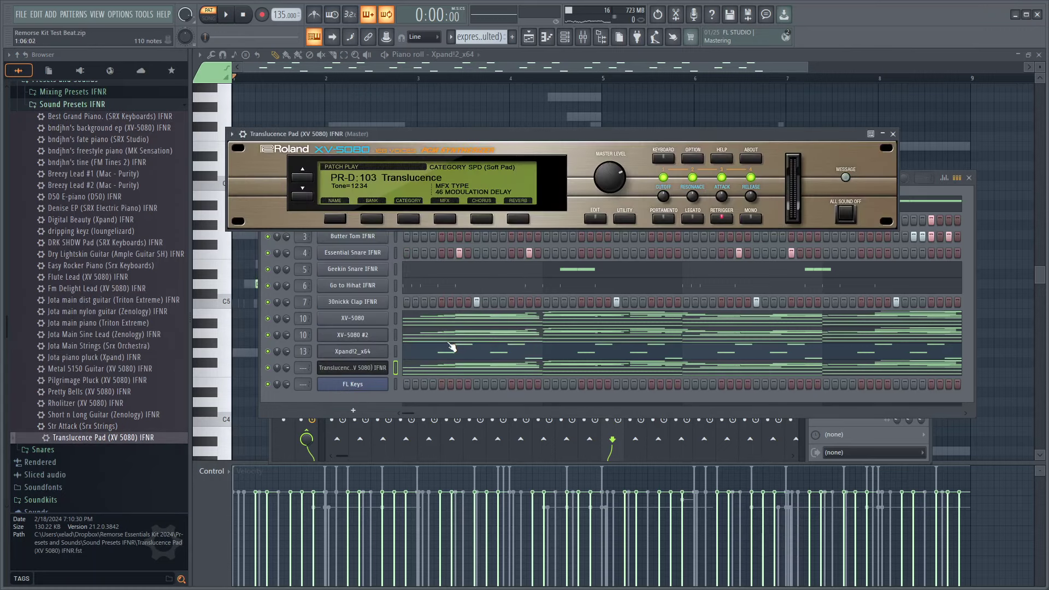
{"action": "key", "text": "space"}
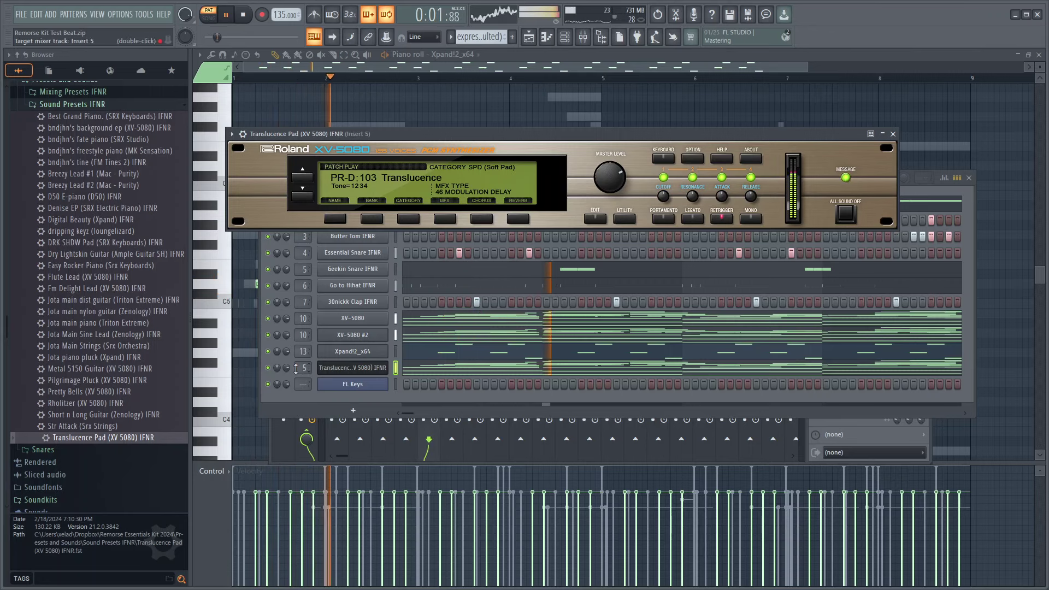
Step: Route the Translucence Pad channel to mixer insert 11 and move it above the Xpand!2_x64 channel
{"action": "left_click_drag", "start_coordinate": [296, 369], "coordinate": [295, 349]}
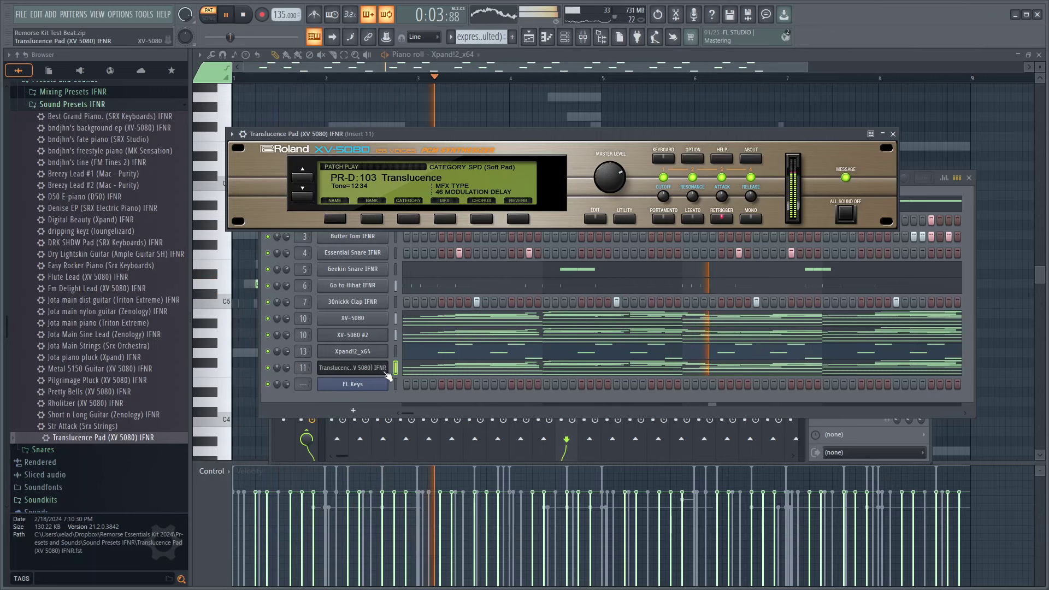
{"action": "left_click", "coordinate": [395, 368]}
{"action": "key", "text": "alt+Up"}
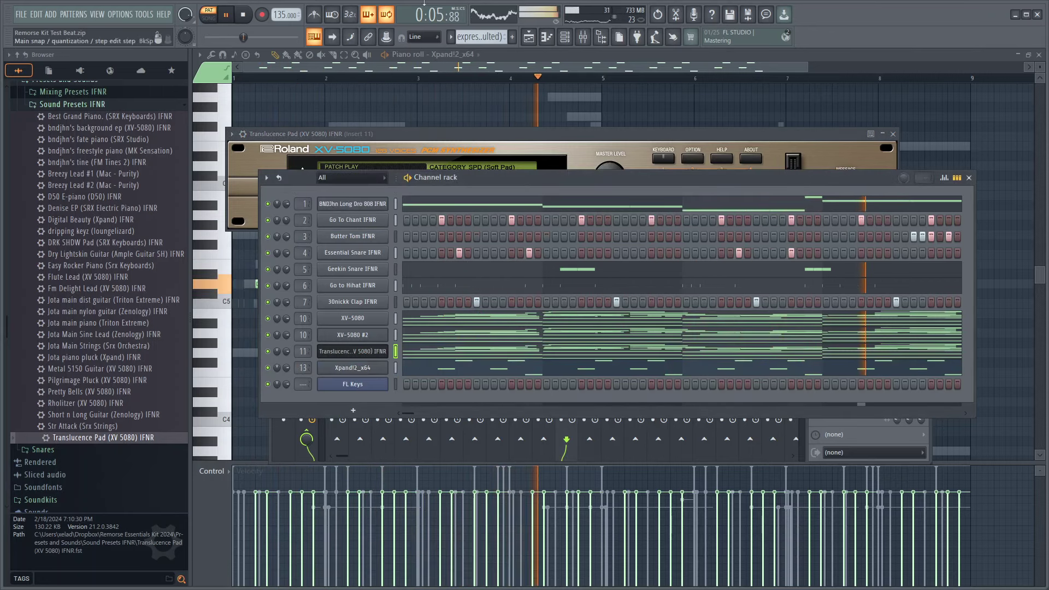
{"action": "left_click", "coordinate": [582, 36]}
{"action": "key", "text": "space"}
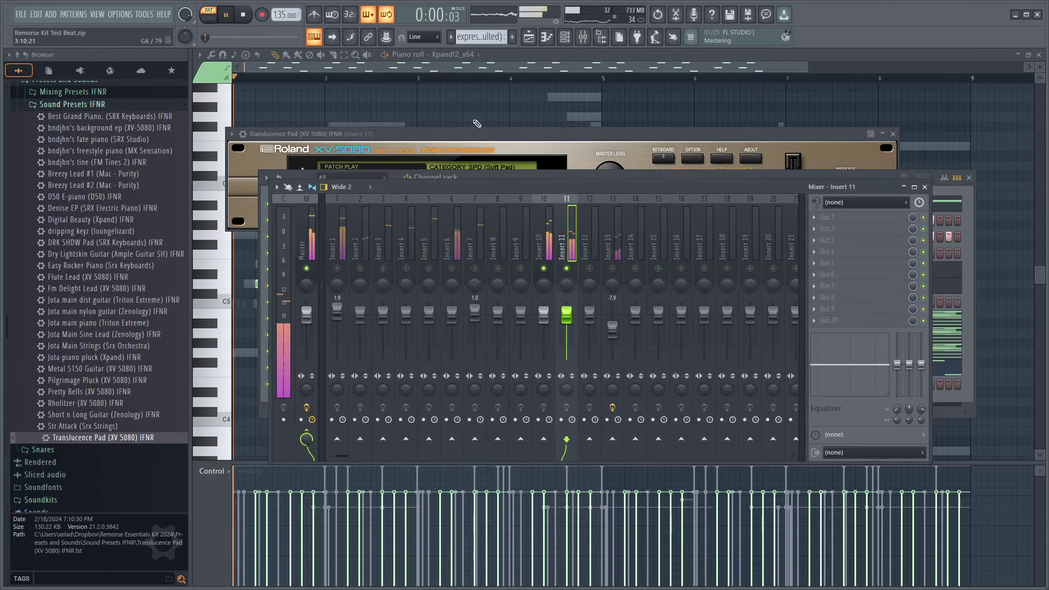
Step: In the Translucence Pad piano roll, delete the notes above the octave bass line and raise the remaining notes one octave
{"action": "left_click", "coordinate": [461, 56]}
{"action": "left_click", "coordinate": [476, 300]}
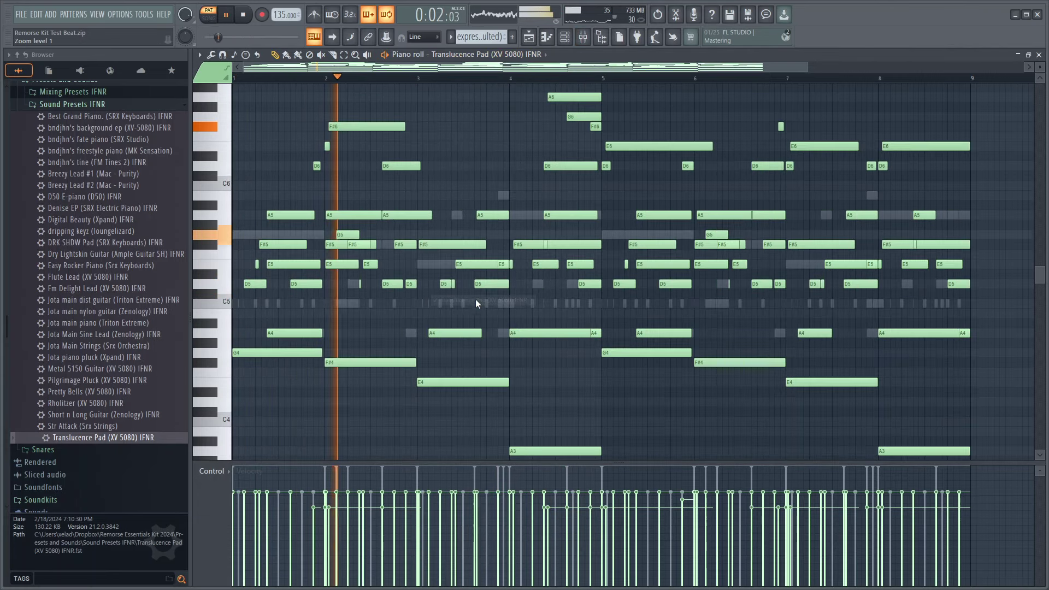
{"action": "scroll", "coordinate": [494, 323], "scroll_direction": "down", "scroll_amount": 5}
{"action": "left_click_drag", "start_coordinate": [987, 263], "coordinate": [29, 3]}
{"action": "key", "text": "Delete"}
{"action": "scroll", "coordinate": [852, 295], "scroll_direction": "down", "scroll_amount": 4}
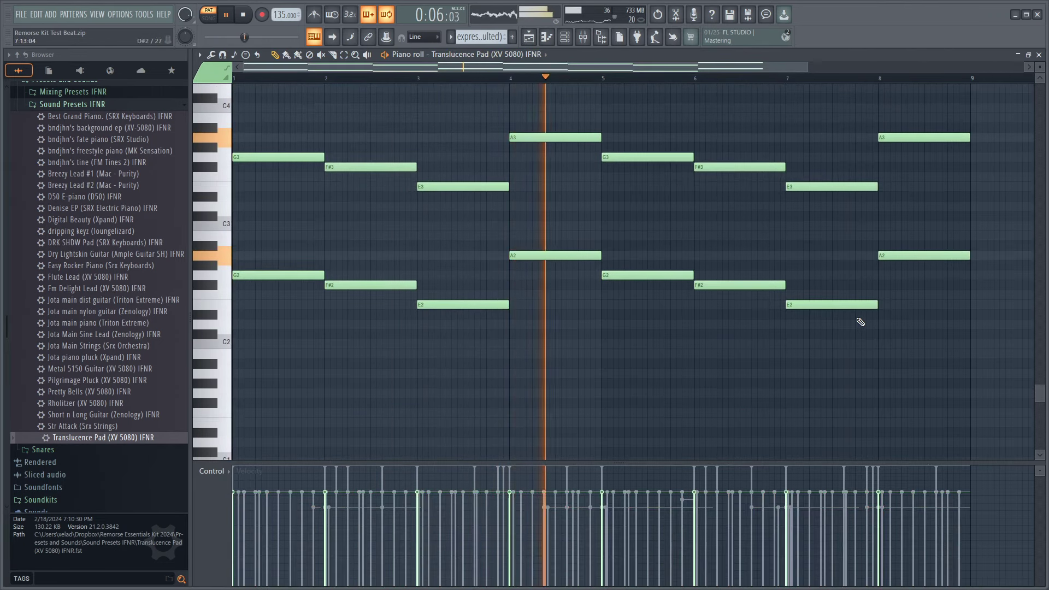
{"action": "scroll", "coordinate": [860, 323], "scroll_direction": "up", "scroll_amount": 5}
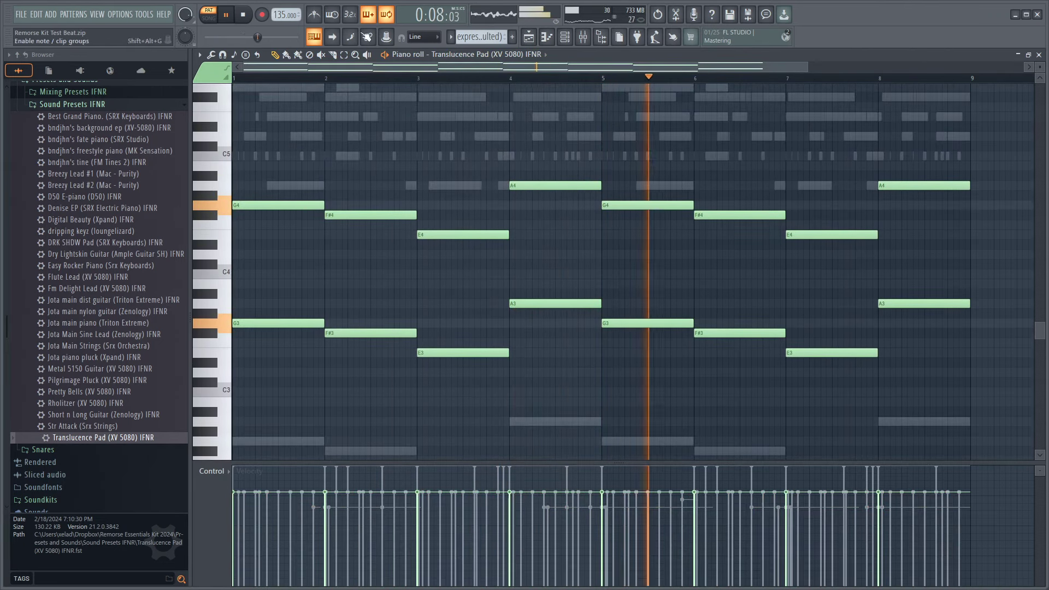
Step: Try a one-bar pad note above the G4 in bar 1
{"action": "key", "text": "space"}
{"action": "left_click", "coordinate": [260, 176]}
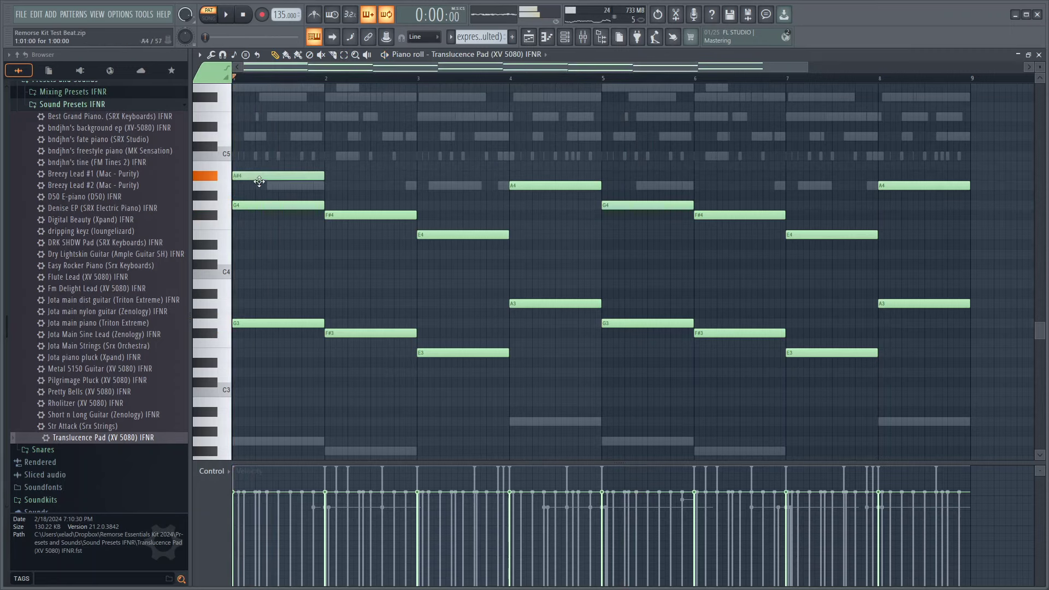
{"action": "left_click_drag", "start_coordinate": [260, 175], "coordinate": [257, 162]}
{"action": "right_click", "coordinate": [258, 163]}
Step: Play the pattern to hear the pad's octave notes and review the channel rack
{"action": "key", "text": "space"}
{"action": "scroll", "coordinate": [447, 187], "scroll_direction": "up", "scroll_amount": 3}
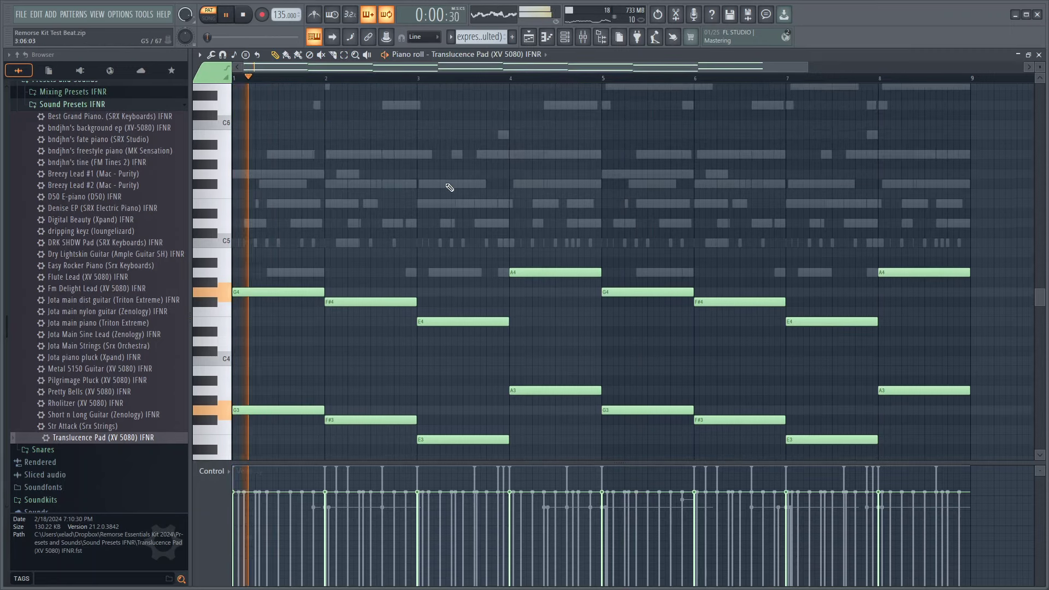
{"action": "scroll", "coordinate": [439, 201], "scroll_direction": "down", "scroll_amount": 2}
{"action": "left_click", "coordinate": [564, 38]}
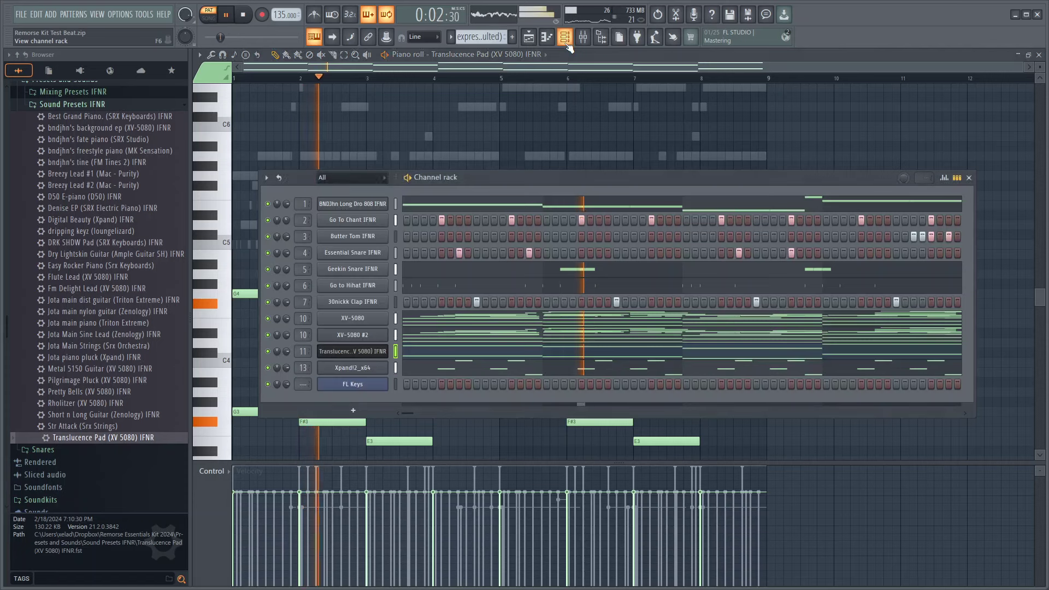
{"action": "scroll", "coordinate": [508, 155], "scroll_direction": "down", "scroll_amount": 2}
{"action": "key", "text": "F6"}
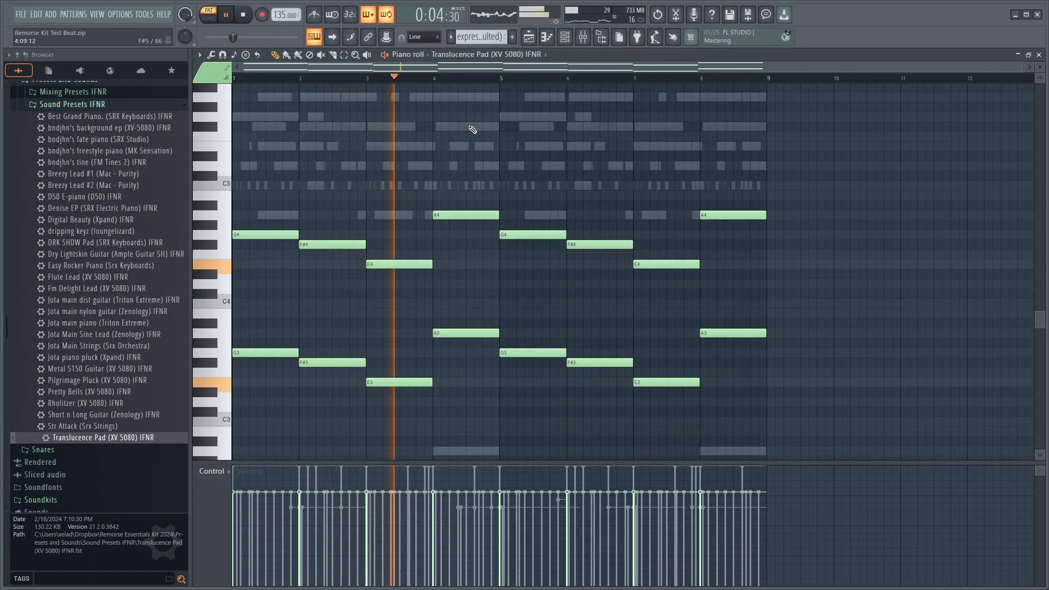
{"action": "left_click", "coordinate": [566, 37]}
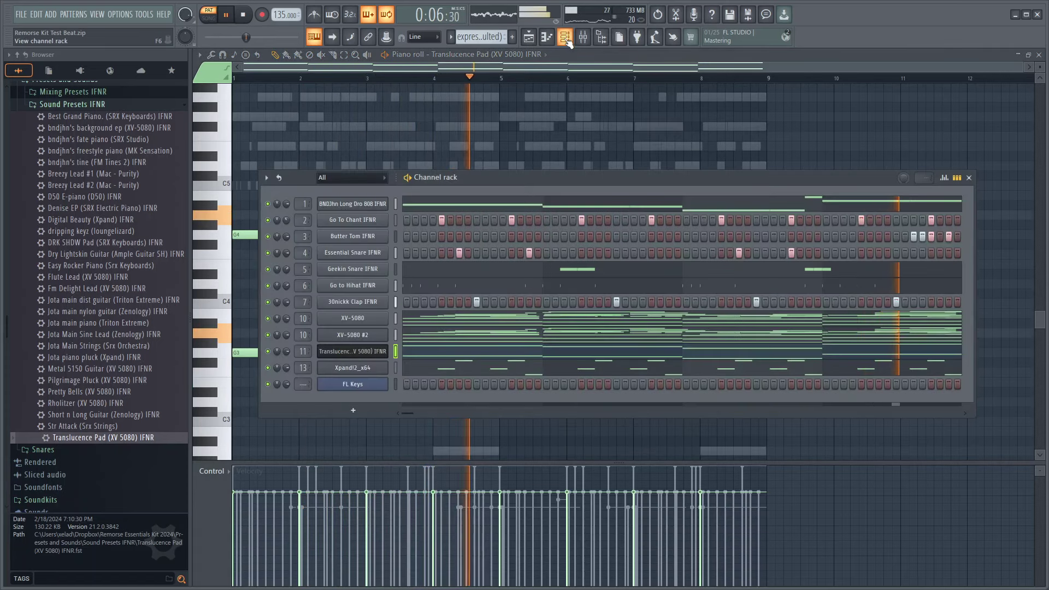
{"action": "key", "text": "F6"}
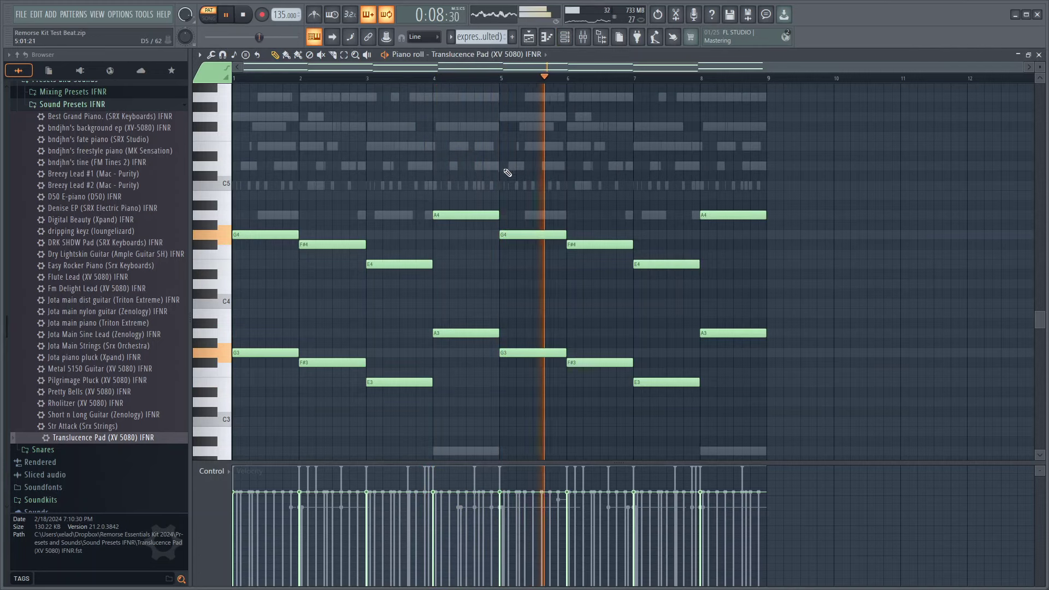
{"action": "key", "text": "space"}
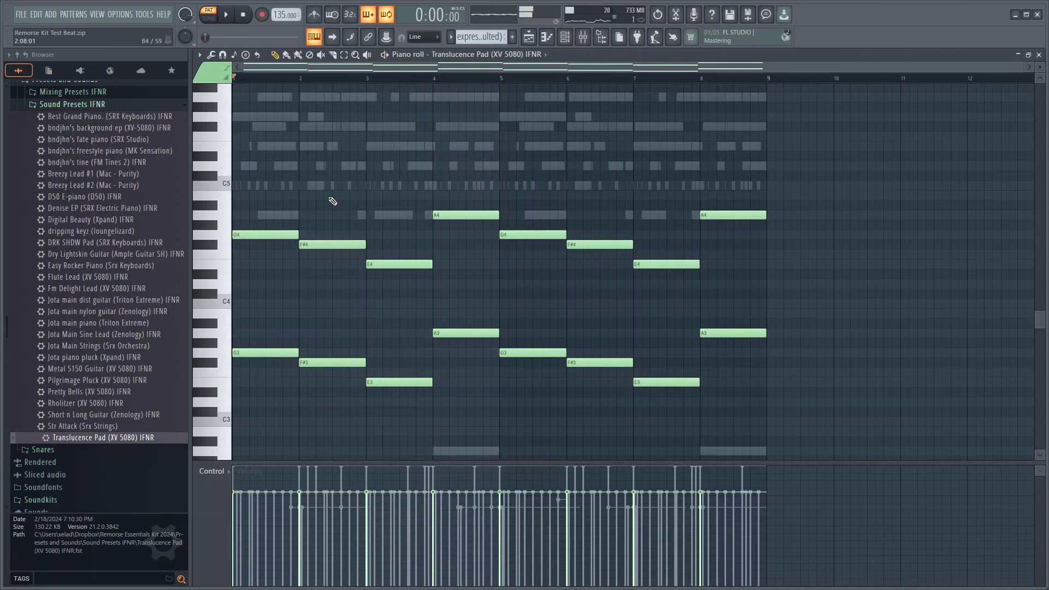
Step: Raise the pad's octave notes by one more octave so the line starts on G5 and G4
{"action": "key", "text": "space"}
{"action": "scroll", "coordinate": [344, 200], "scroll_direction": "up", "scroll_amount": 3}
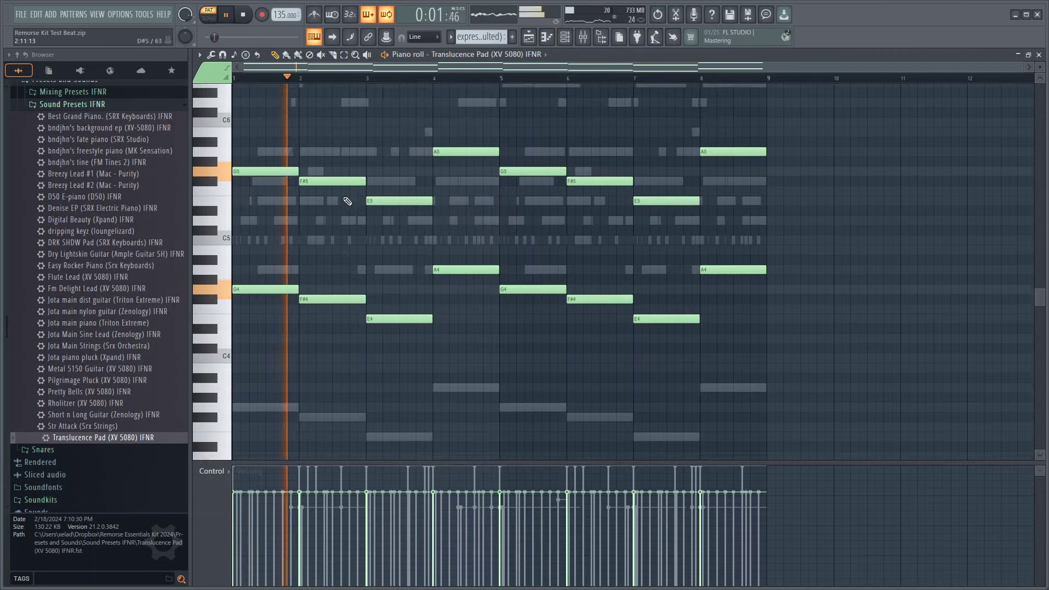
{"action": "key", "text": "space"}
{"action": "scroll", "coordinate": [279, 175], "scroll_direction": "up", "scroll_amount": 3}
Step: Try one-bar D6 and F#6 pad notes above the G5 in bar 1
{"action": "left_click_drag", "start_coordinate": [285, 190], "coordinate": [217, 226]}
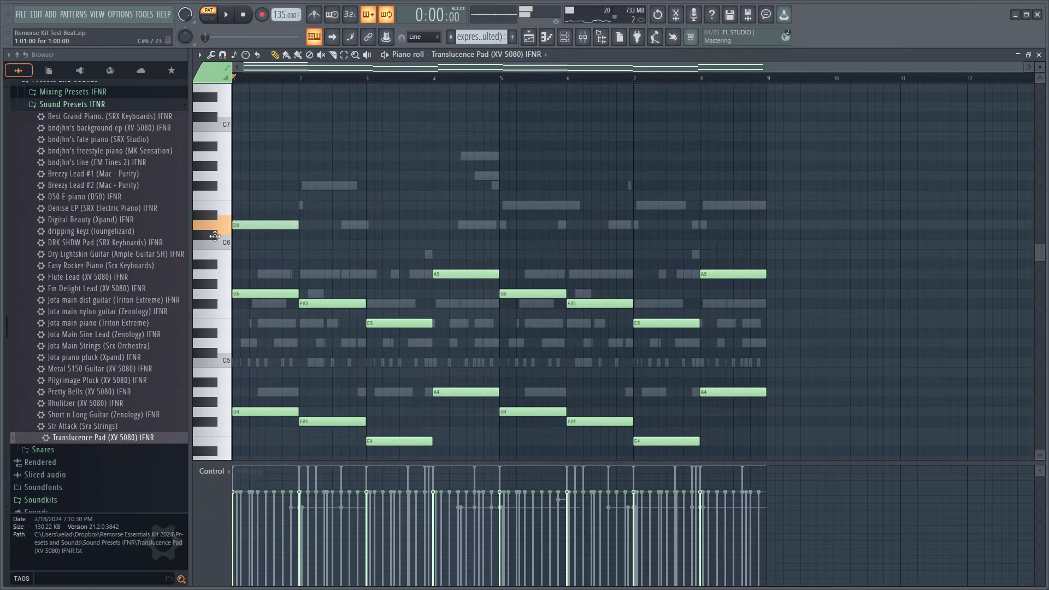
{"action": "left_click", "coordinate": [253, 206]}
{"action": "right_click", "coordinate": [257, 205]}
{"action": "key", "text": "space"}
{"action": "key", "text": "space"}
{"action": "left_click_drag", "start_coordinate": [263, 186], "coordinate": [205, 188]}
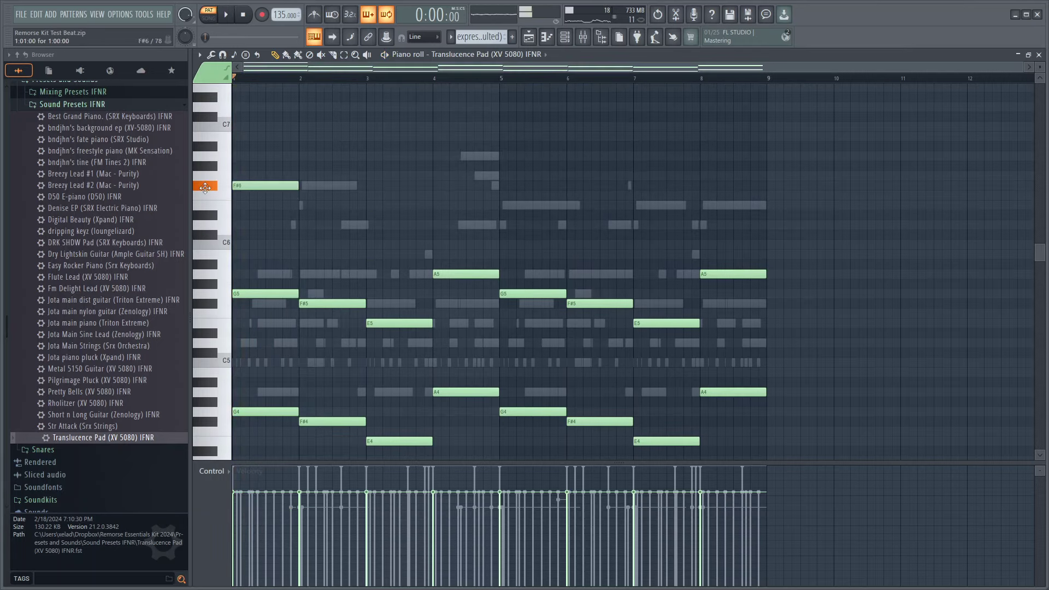
{"action": "right_click", "coordinate": [254, 189]}
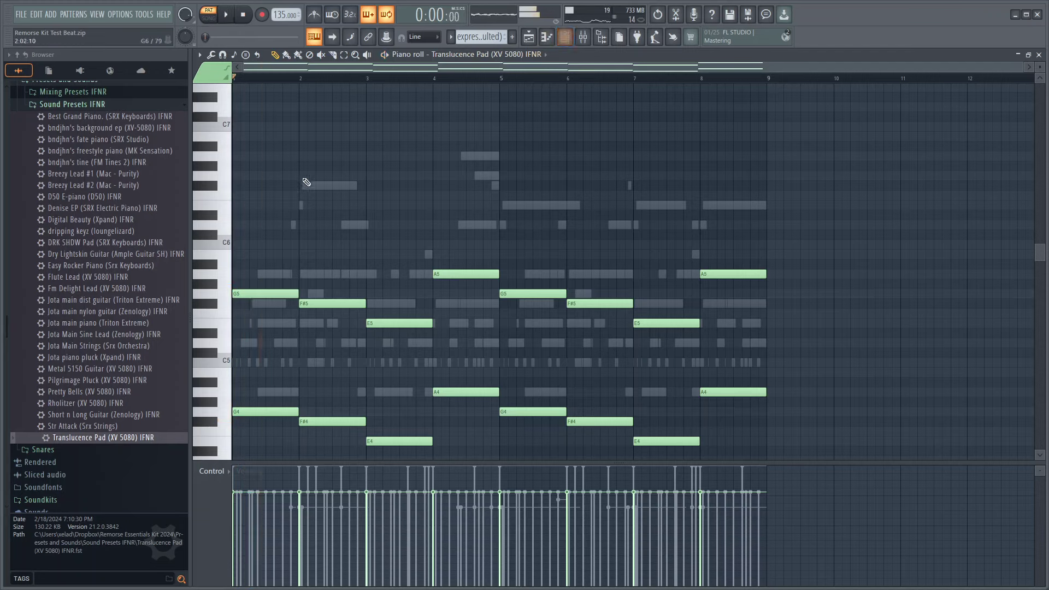
Step: Add one-bar top notes to the pad: A6 in bar 1, F#6 in bar 2, E6 in bar 3 and F#6 in bar 4
{"action": "left_click", "coordinate": [211, 162]}
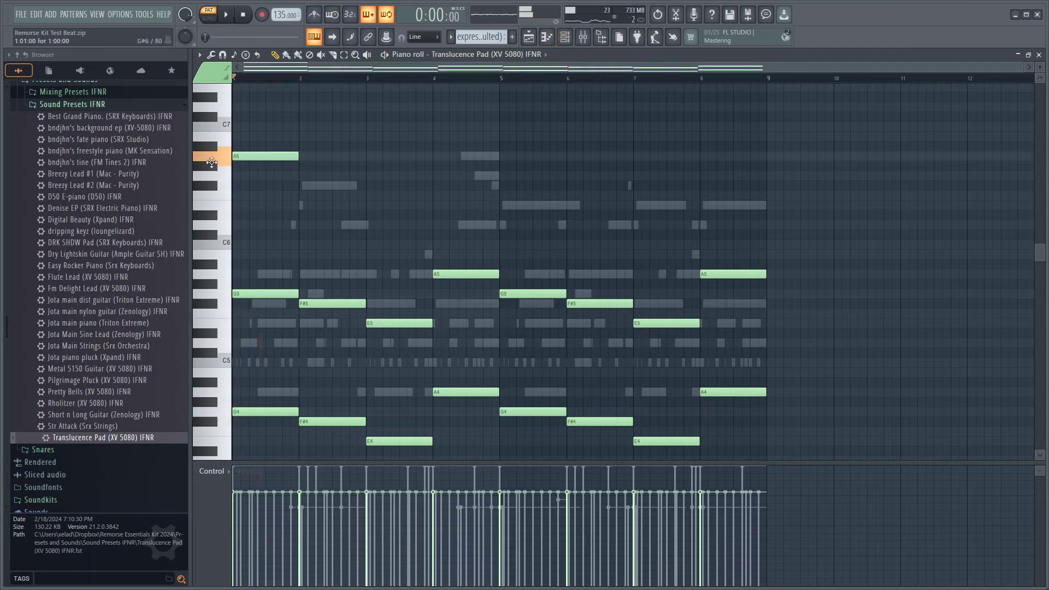
{"action": "right_click", "coordinate": [276, 155]}
{"action": "left_click", "coordinate": [275, 156]}
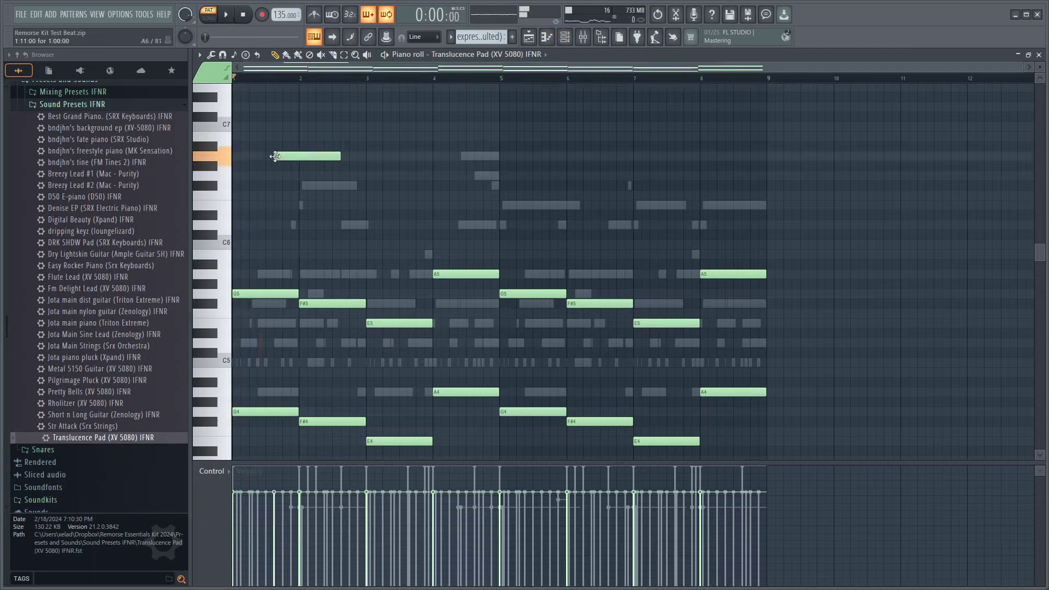
{"action": "left_click", "coordinate": [308, 186]}
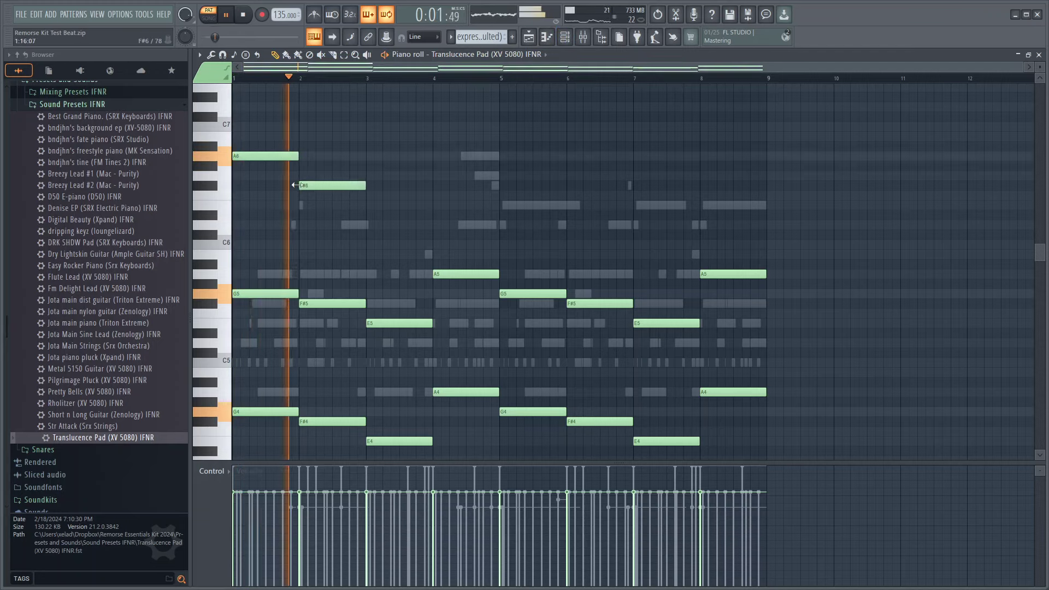
{"action": "left_click", "coordinate": [369, 206]}
{"action": "left_click", "coordinate": [434, 185]}
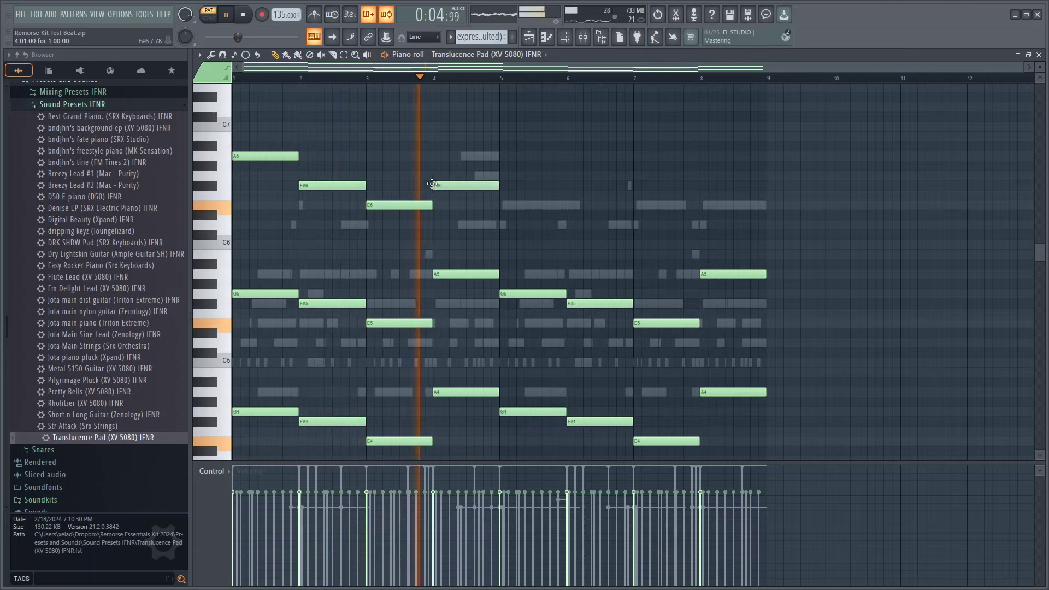
Step: Duplicate the pad's four top notes into bars 5 to 8
{"action": "left_click_drag", "start_coordinate": [531, 224], "coordinate": [233, 131]}
{"action": "key", "text": "ctrl+b"}
{"action": "right_click", "coordinate": [538, 157]}
{"action": "left_click", "coordinate": [504, 156]}
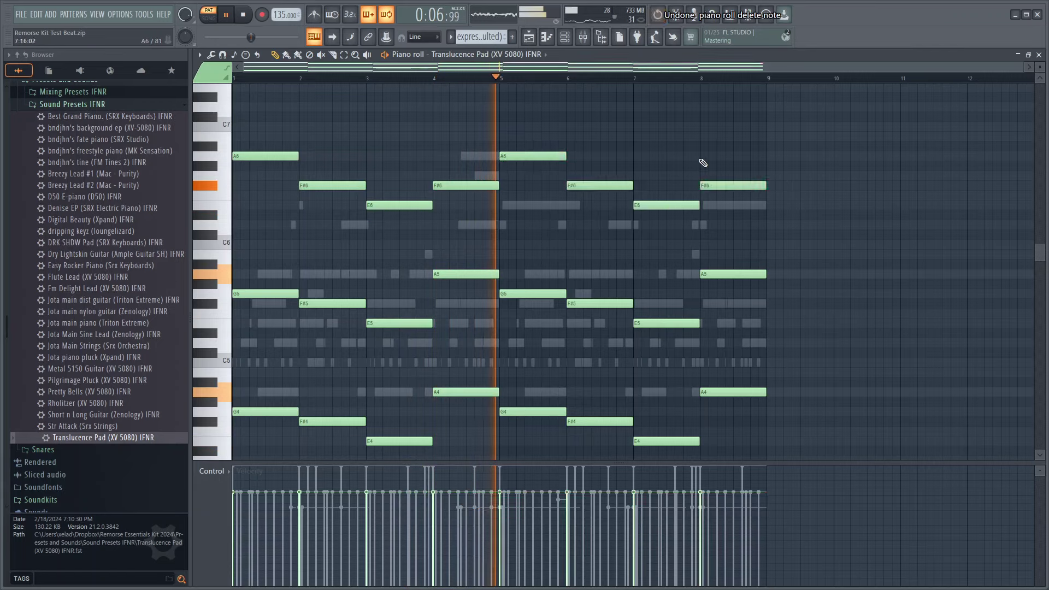
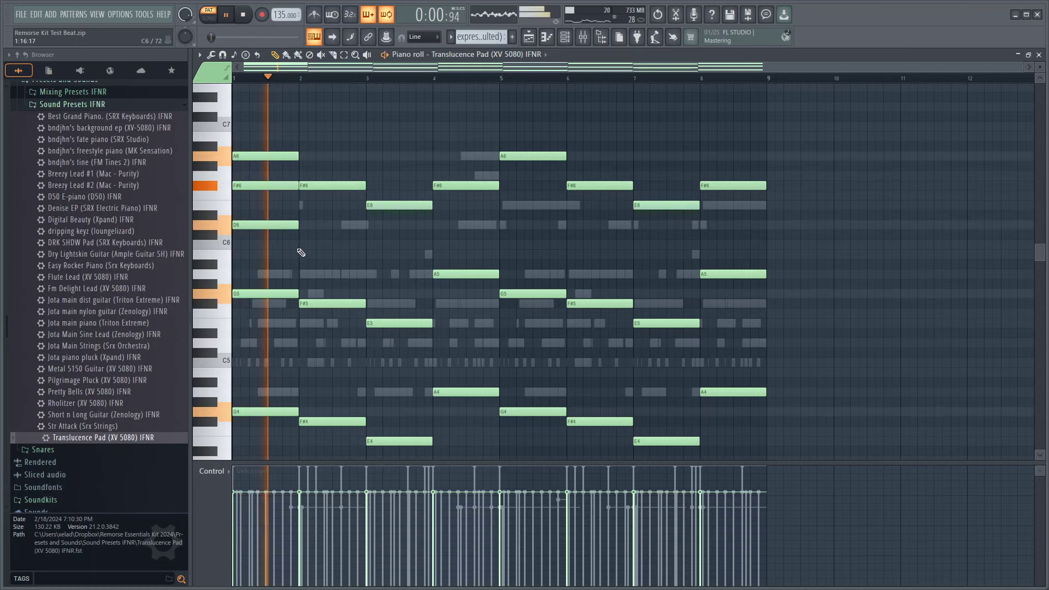
Step: Copy the Translucence Pad notes and paste them into the FL Keys channel
{"action": "left_click", "coordinate": [566, 39]}
{"action": "right_click", "coordinate": [366, 354]}
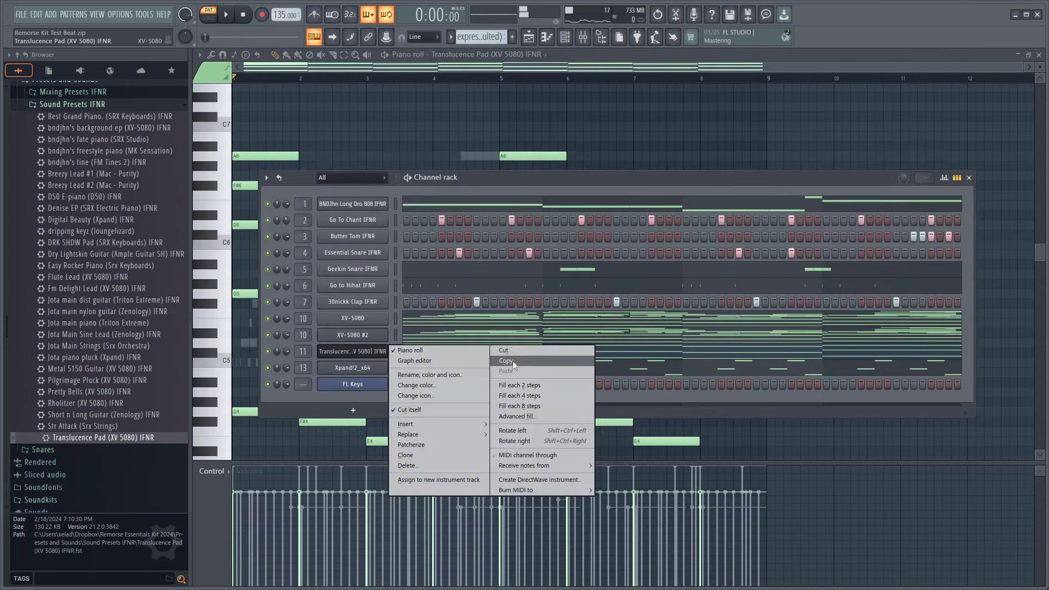
{"action": "left_click", "coordinate": [508, 364]}
{"action": "right_click", "coordinate": [368, 384]}
{"action": "left_click", "coordinate": [509, 404]}
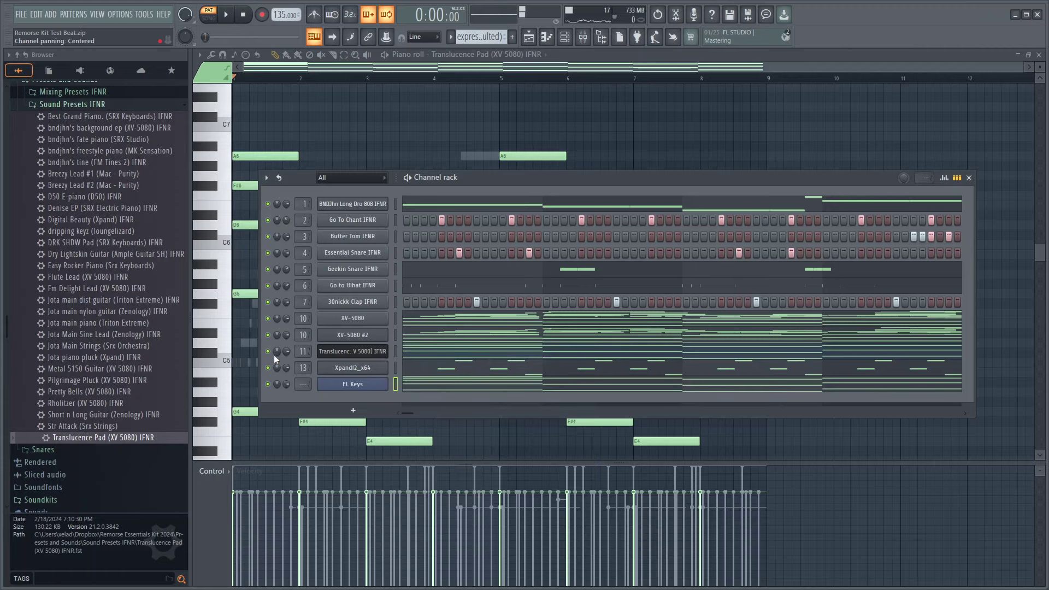
Step: Switch the piano roll to the FL Keys notes and play the pattern
{"action": "key", "text": "F6"}
{"action": "key", "text": "space"}
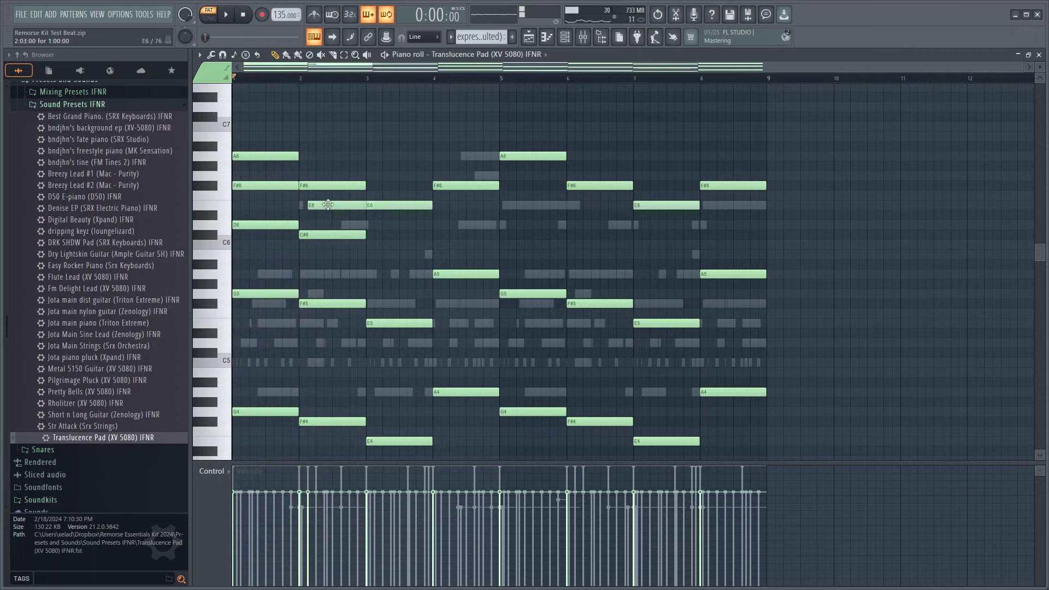
{"action": "left_click", "coordinate": [484, 54]}
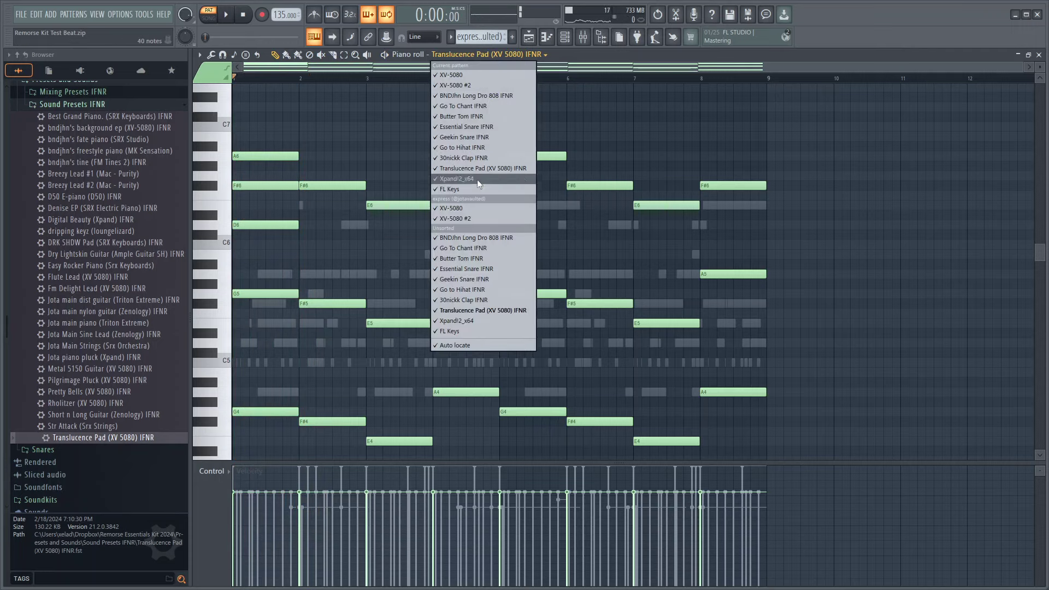
{"action": "left_click", "coordinate": [465, 331]}
{"action": "key", "text": "space"}
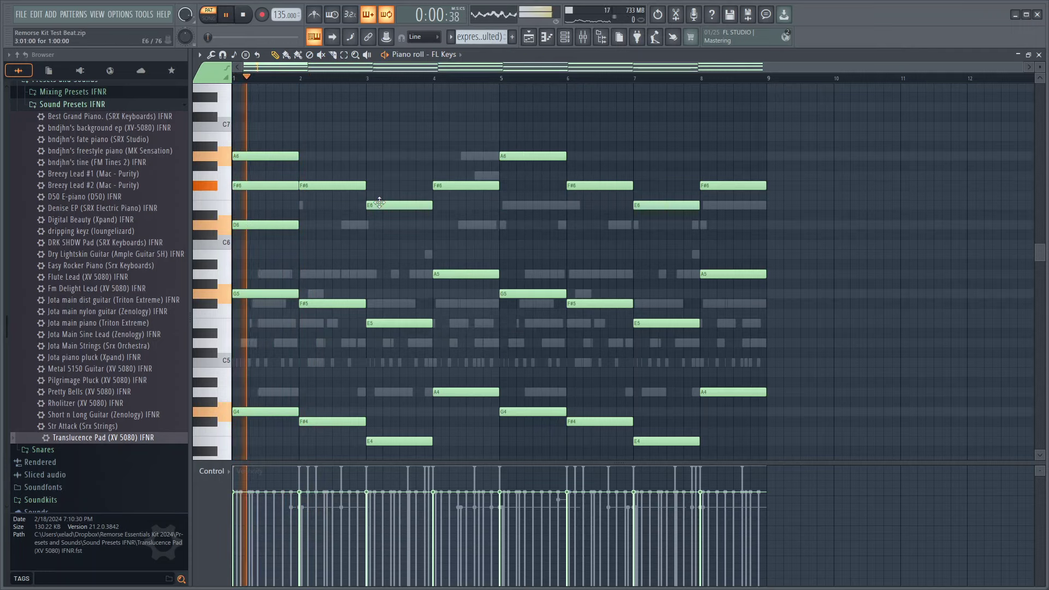
Step: Add a one-bar D6 to the FL Keys chord in bar 2 and play it
{"action": "left_click", "coordinate": [310, 235]}
{"action": "key", "text": "space"}
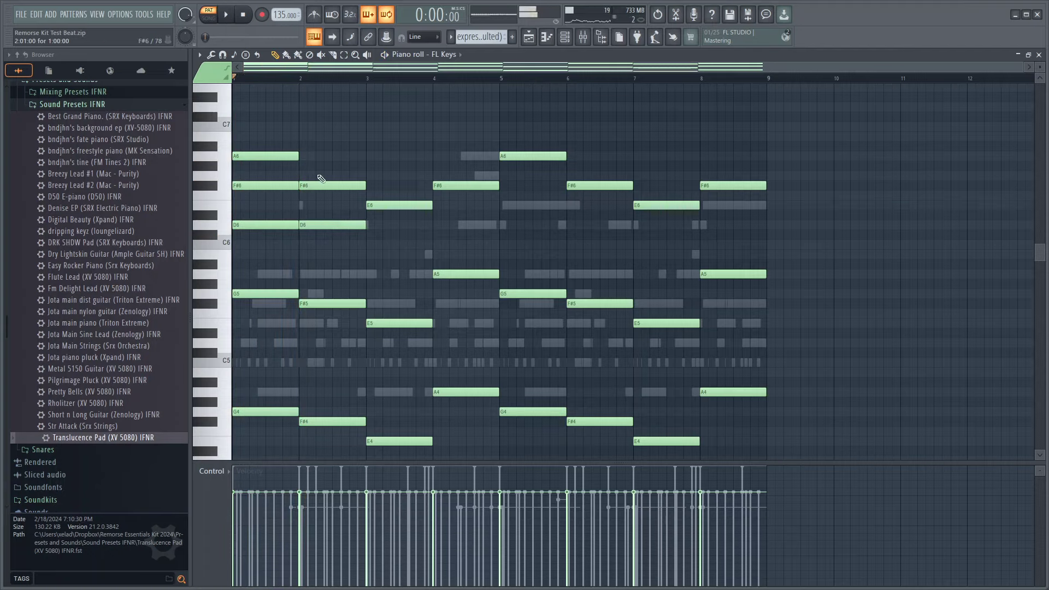
{"action": "key", "text": "space"}
Step: Add one-bar C#6 and A5 notes to the FL Keys chord in bar 3 and play it
{"action": "scroll", "coordinate": [376, 294], "scroll_direction": "up", "scroll_amount": 1}
{"action": "left_click", "coordinate": [382, 264]}
{"action": "mouse_move", "coordinate": [395, 266]}
{"action": "left_mouse_down"}
{"action": "mouse_move", "coordinate": [386, 293]}
{"action": "mouse_move", "coordinate": [380, 273]}
{"action": "left_mouse_up"}
{"action": "key", "text": "space"}
{"action": "key", "text": "space"}
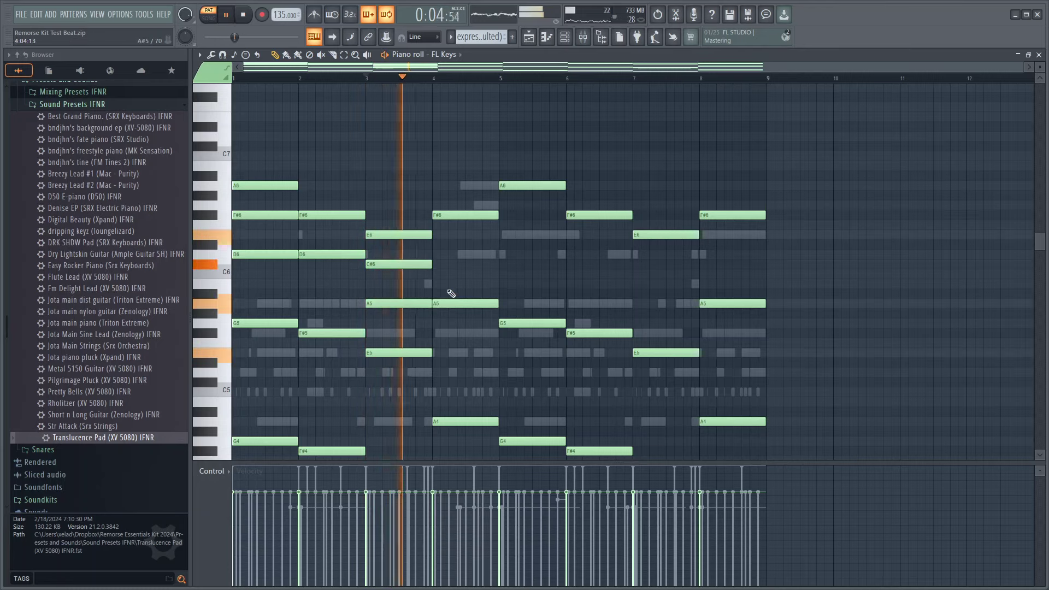
Step: Add a one-bar C#6 to the FL Keys chord in bar 4
{"action": "left_click", "coordinate": [437, 274]}
{"action": "key", "text": "space"}
{"action": "left_click_drag", "start_coordinate": [467, 276], "coordinate": [459, 264]}
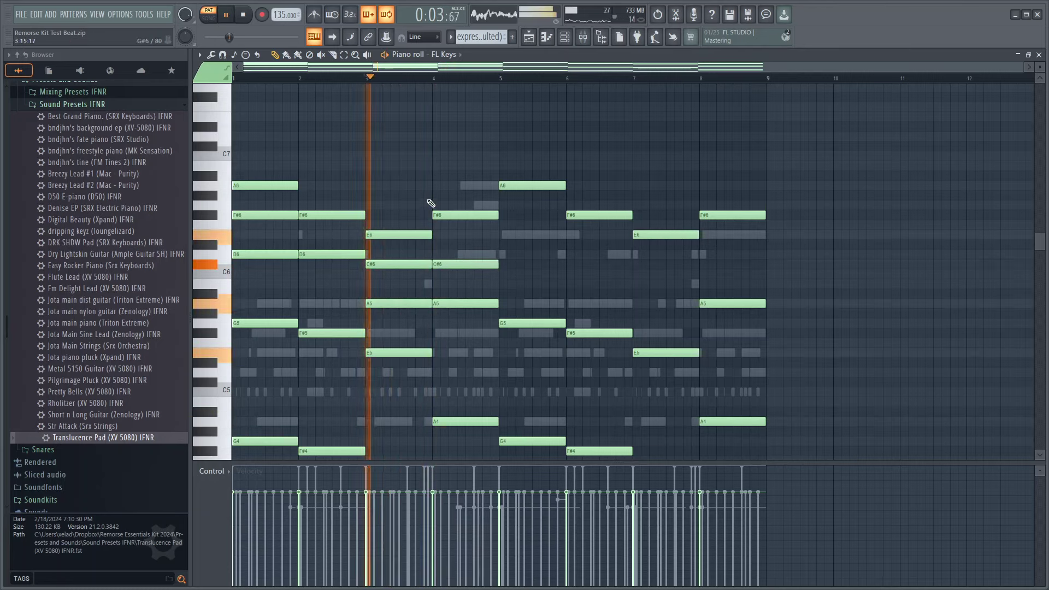
Step: Remove the C#6 from the bar 3 chord, keeping its A5, and play the progression
{"action": "right_click", "coordinate": [427, 304]}
{"action": "left_click_drag", "start_coordinate": [382, 266], "coordinate": [387, 304]}
{"action": "scroll", "coordinate": [449, 260], "scroll_direction": "down", "scroll_amount": 2}
{"action": "scroll", "coordinate": [449, 260], "scroll_direction": "up", "scroll_amount": 2}
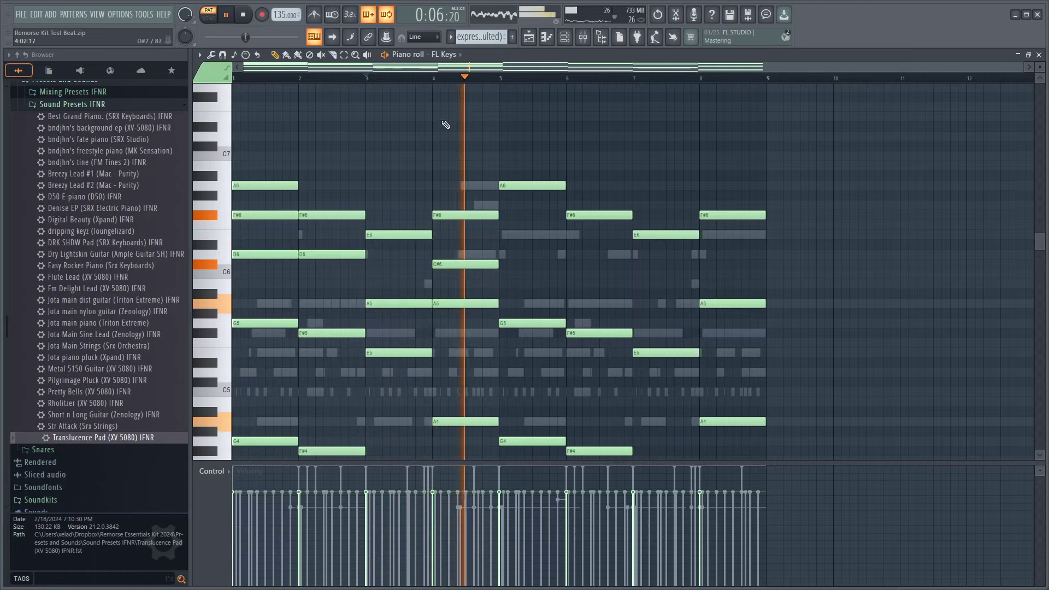
{"action": "key", "text": "space"}
Step: Try removing the G5 from the bar 1 chord and undo the deletion
{"action": "scroll", "coordinate": [291, 207], "scroll_direction": "down", "scroll_amount": 3}
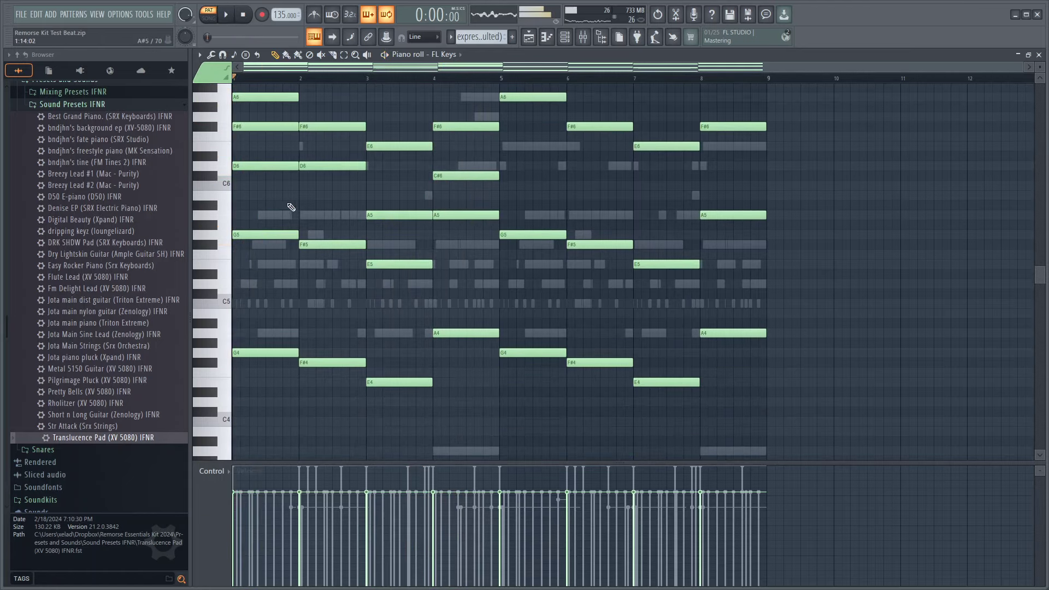
{"action": "right_click", "coordinate": [247, 237]}
{"action": "key", "text": "space"}
{"action": "scroll", "coordinate": [281, 375], "scroll_direction": "down", "scroll_amount": 1}
{"action": "scroll", "coordinate": [277, 338], "scroll_direction": "up", "scroll_amount": 2}
{"action": "key", "text": "ctrl+z"}
{"action": "key", "text": "space"}
{"action": "key", "text": "space"}
Step: Try a one-bar B5 and an A5 in the bar 1 FL Keys chord, remove both, and play the progression
{"action": "right_click", "coordinate": [276, 299]}
{"action": "key", "text": "space"}
{"action": "key", "text": "space"}
{"action": "key", "text": "space"}
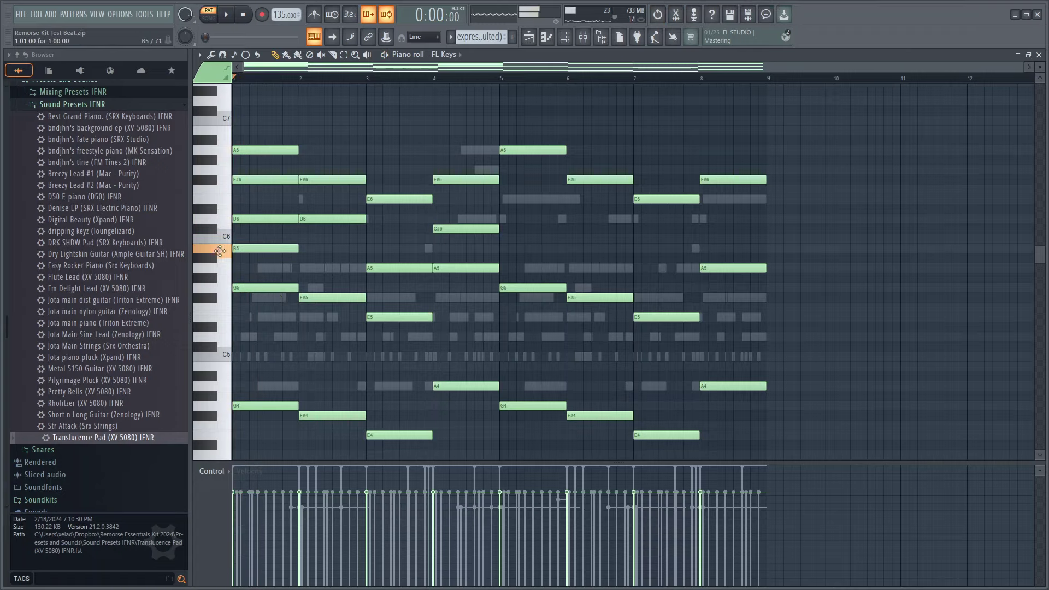
{"action": "right_click", "coordinate": [250, 251]}
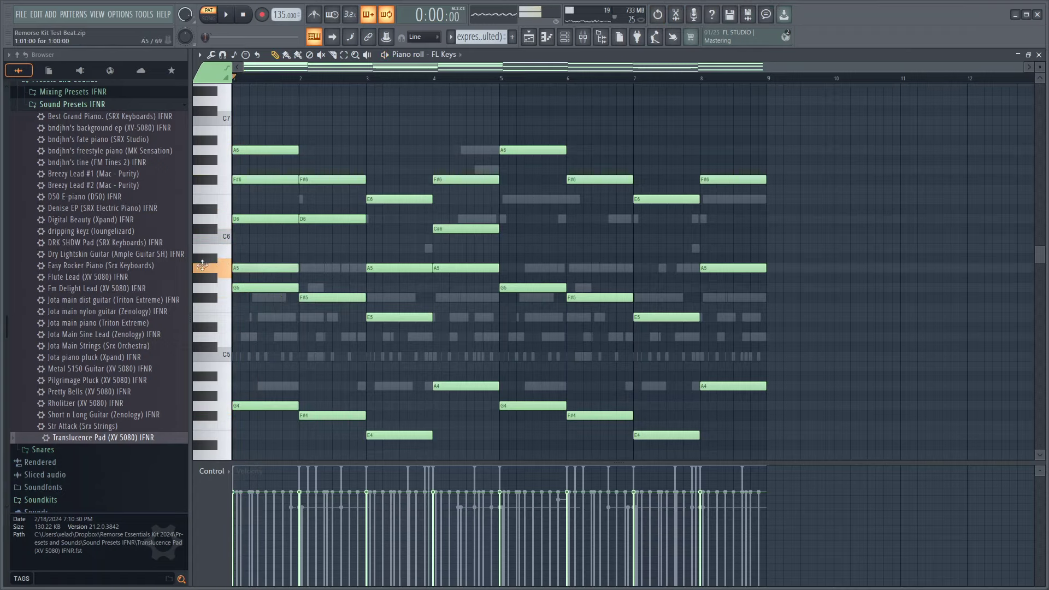
{"action": "scroll", "coordinate": [422, 223], "scroll_direction": "down", "scroll_amount": 2}
{"action": "scroll", "coordinate": [377, 275], "scroll_direction": "up", "scroll_amount": 2}
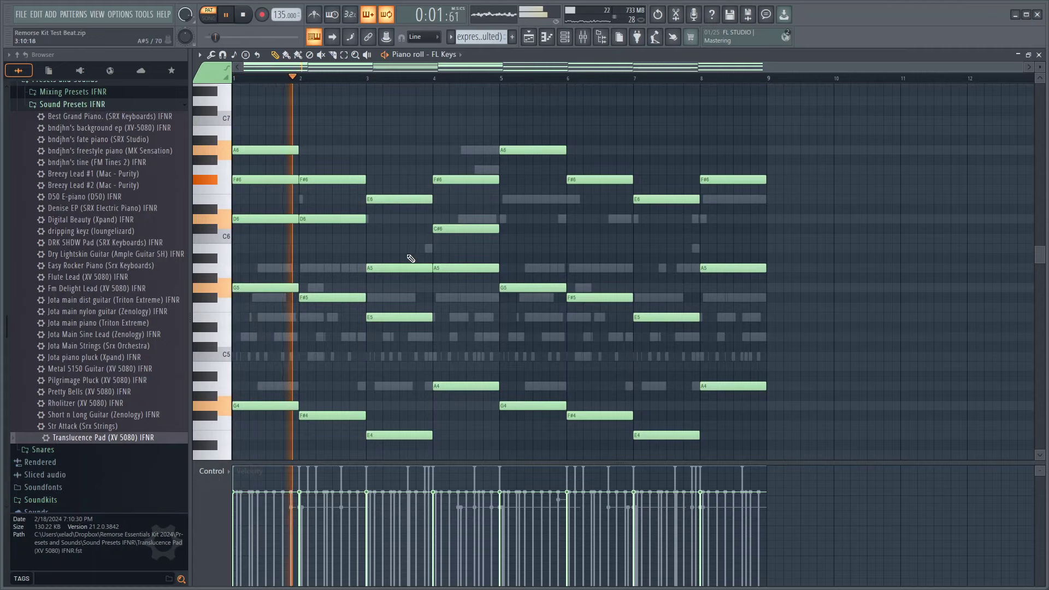
{"action": "scroll", "coordinate": [407, 326], "scroll_direction": "up", "scroll_amount": 1}
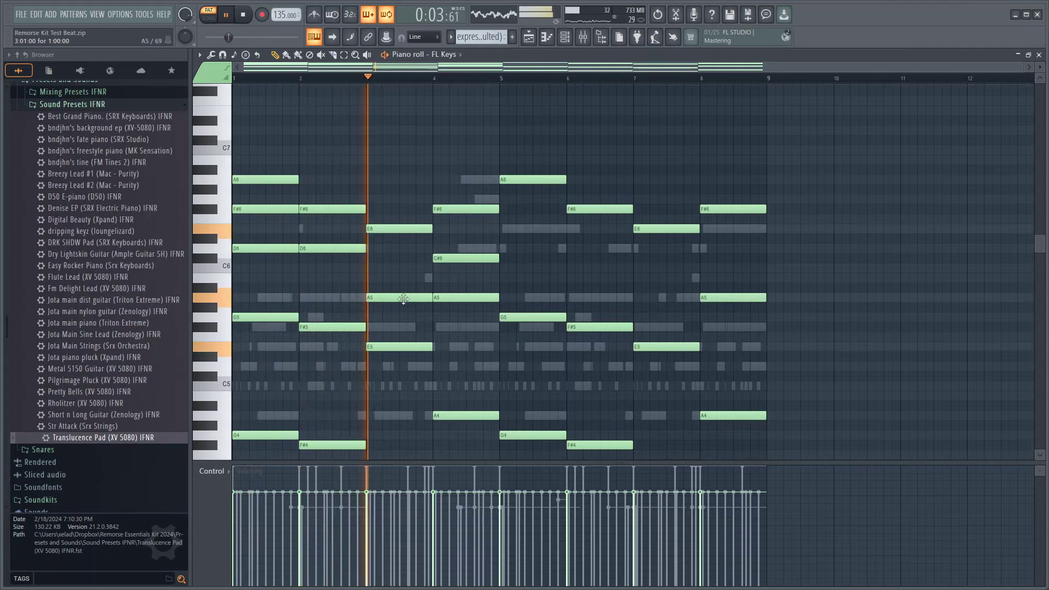
{"action": "scroll", "coordinate": [476, 222], "scroll_direction": "down", "scroll_amount": 1}
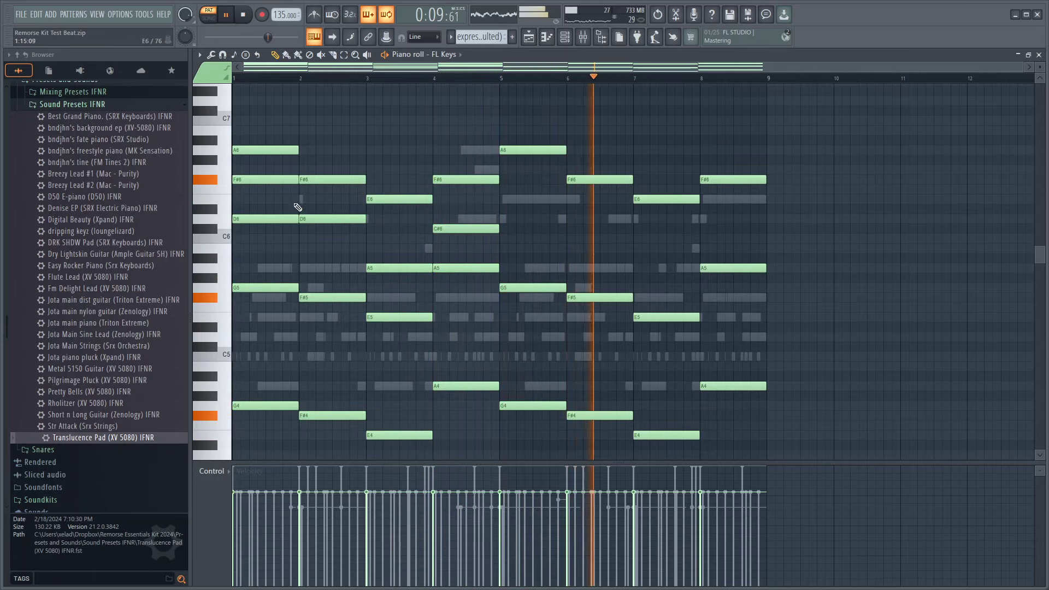
Step: Thin the FL Keys chords by removing F#6 and D6 from bar 1, D6 from bar 2, A5 from bar 3 and C#6 from bar 4
{"action": "right_click", "coordinate": [262, 182]}
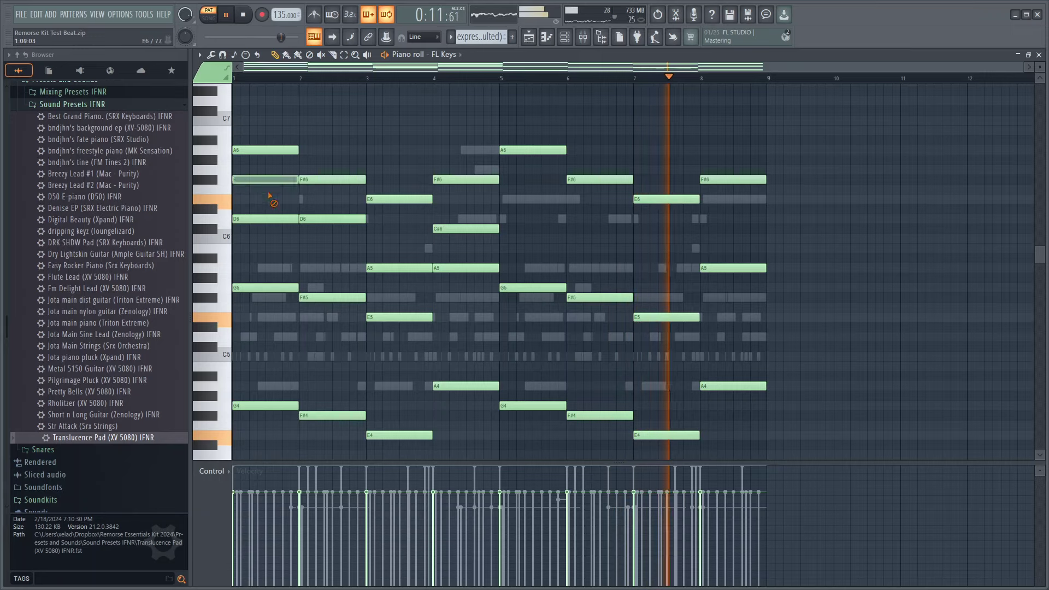
{"action": "right_click", "coordinate": [276, 219]}
{"action": "right_click", "coordinate": [334, 219]}
{"action": "right_click", "coordinate": [448, 229]}
{"action": "right_click", "coordinate": [413, 266]}
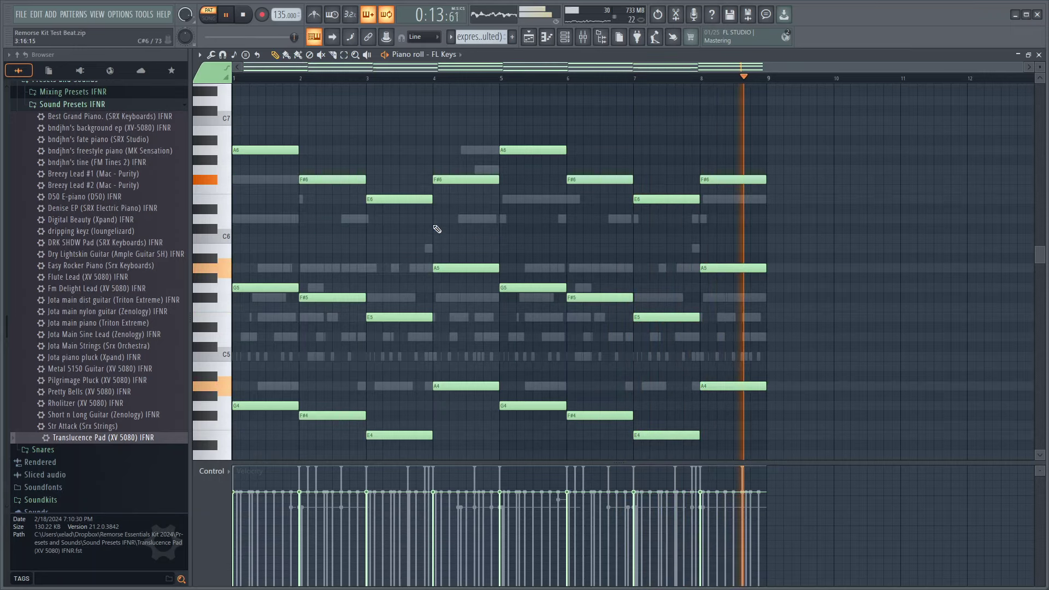
Step: Cut all the FL Keys chord notes and open the Translucence Pad notes for editing
{"action": "key", "text": "ctrl+a"}
{"action": "key", "text": "Delete"}
{"action": "left_click", "coordinate": [437, 54]}
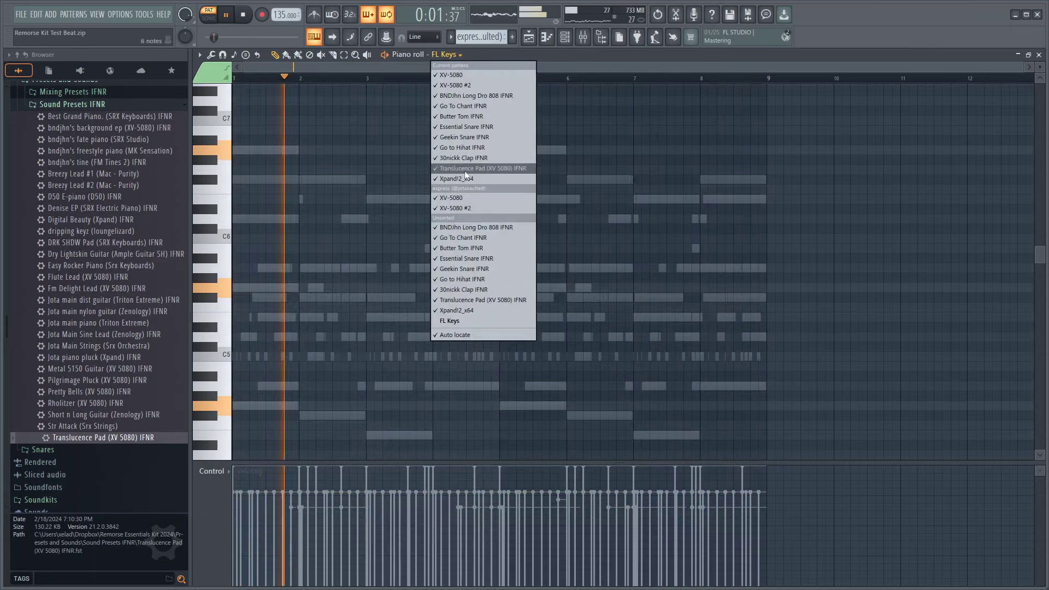
{"action": "left_click", "coordinate": [474, 296]}
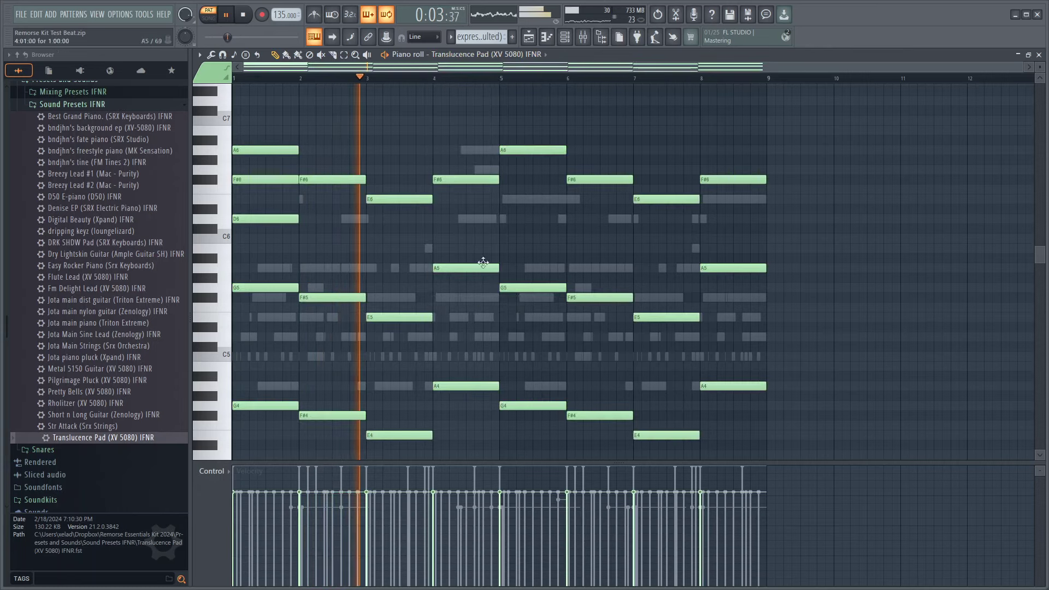
Step: Replace all the Translucence Pad notes with the cut FL Keys chords, starting them at bar 1
{"action": "key", "text": "ctrl+a"}
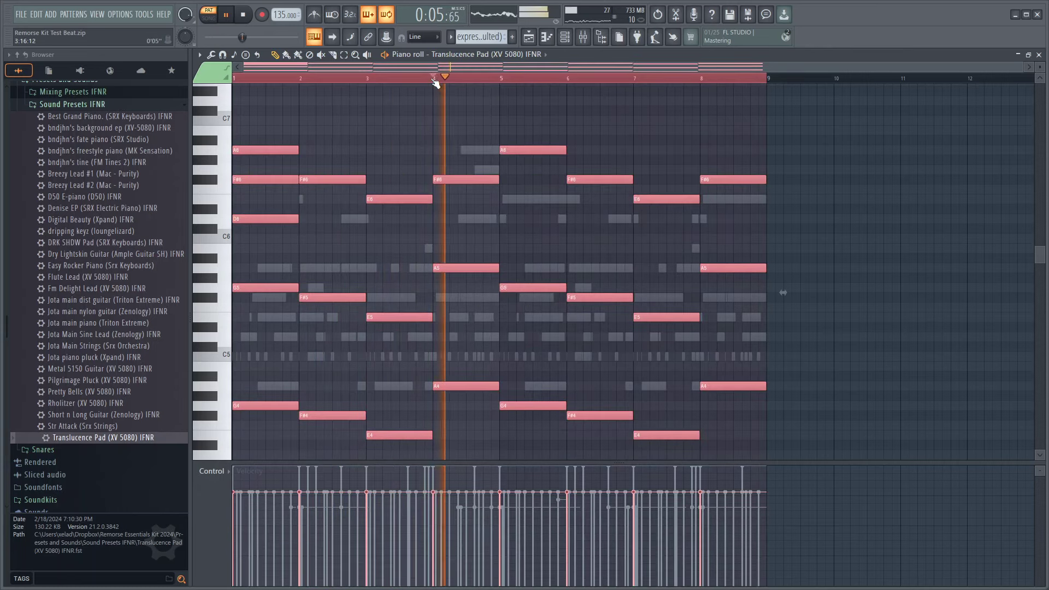
{"action": "key", "text": "ctrl+x"}
{"action": "key", "text": "ctrl+v"}
{"action": "key", "text": "space"}
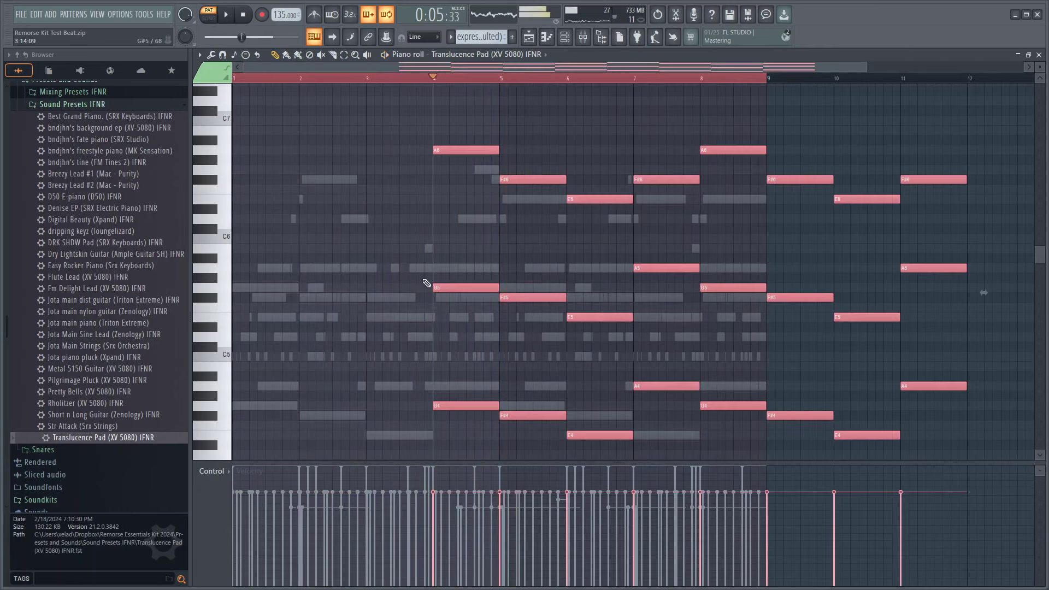
{"action": "left_click_drag", "start_coordinate": [436, 285], "coordinate": [234, 285]}
{"action": "key", "text": "space"}
{"action": "key", "text": "ctrl+d"}
{"action": "key", "text": "space"}
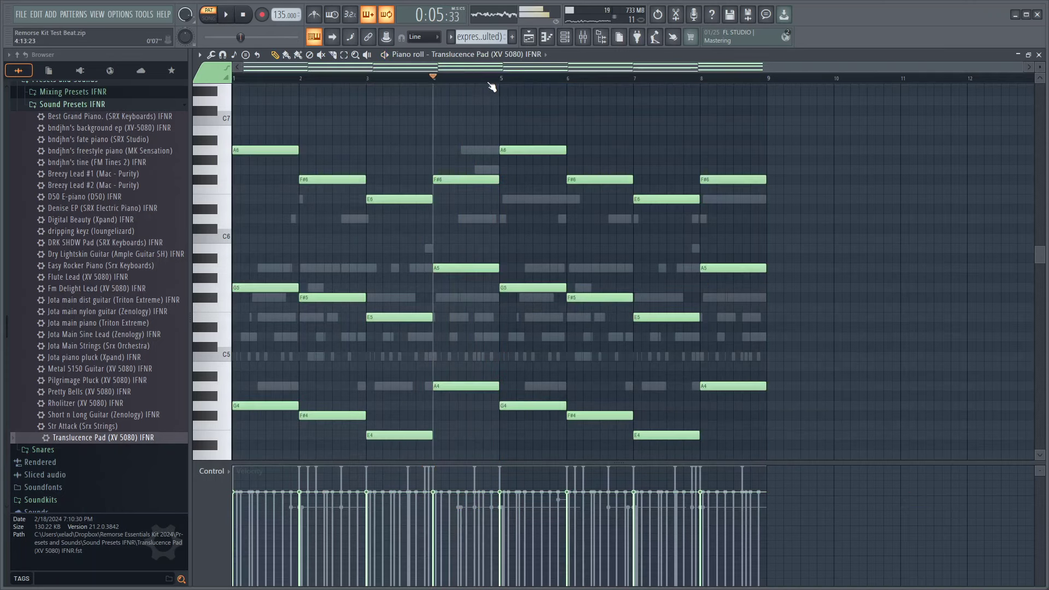
Step: Lower the high-shelf EQ of the pad's mixer track, Insert 11, to about -10.9 and undo a trial change to the peaking band
{"action": "key", "text": "space"}
{"action": "key", "text": "F9"}
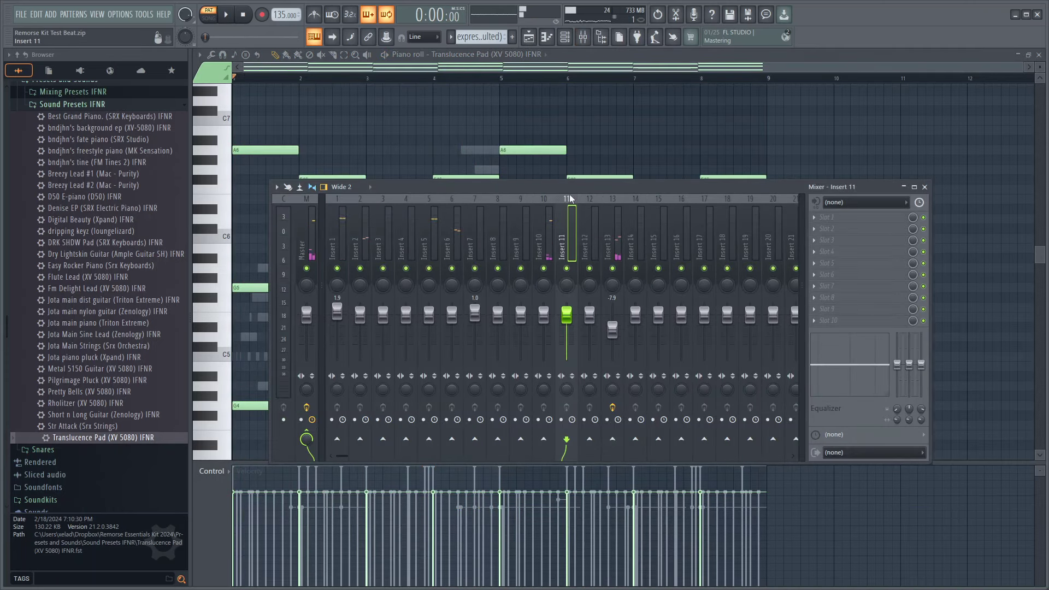
{"action": "key", "text": "space"}
{"action": "key", "text": "F6"}
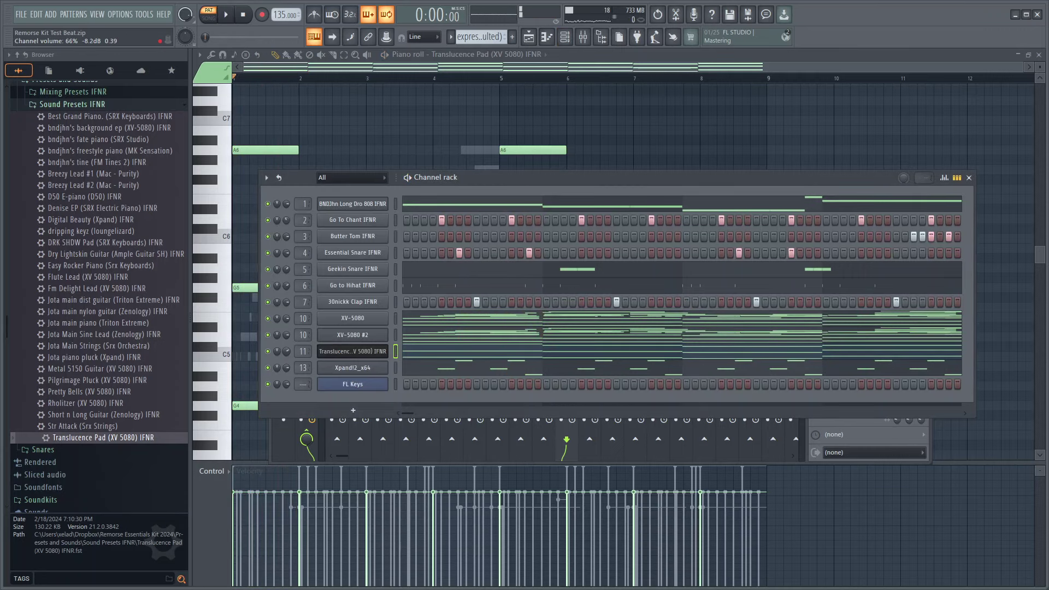
{"action": "key", "text": "space"}
{"action": "key", "text": "F9"}
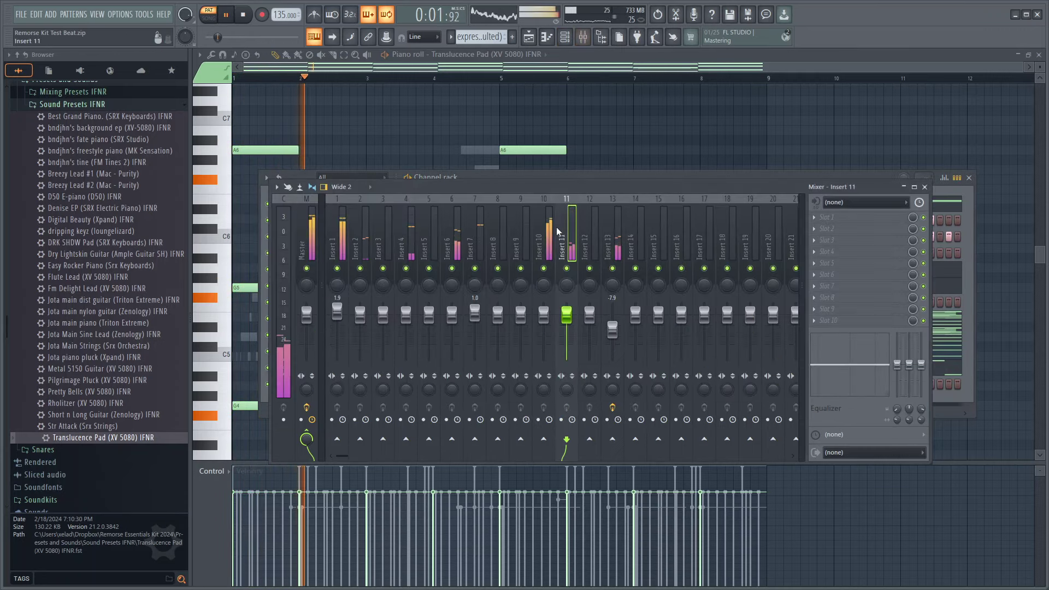
{"action": "left_click_drag", "start_coordinate": [921, 369], "coordinate": [921, 383]}
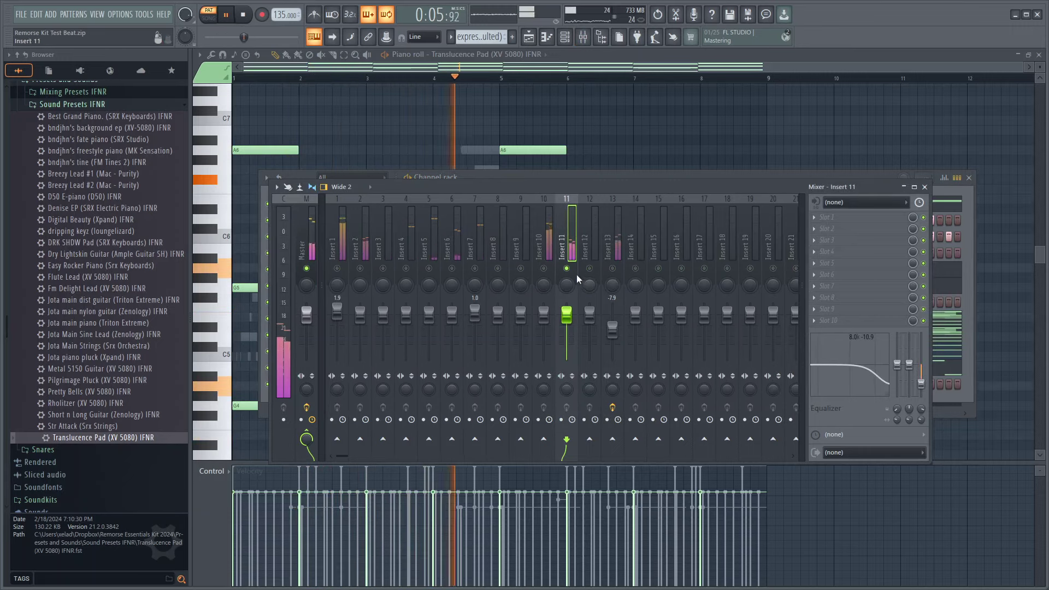
{"action": "left_click_drag", "start_coordinate": [908, 372], "coordinate": [908, 383]}
{"action": "key", "text": "ctrl+z"}
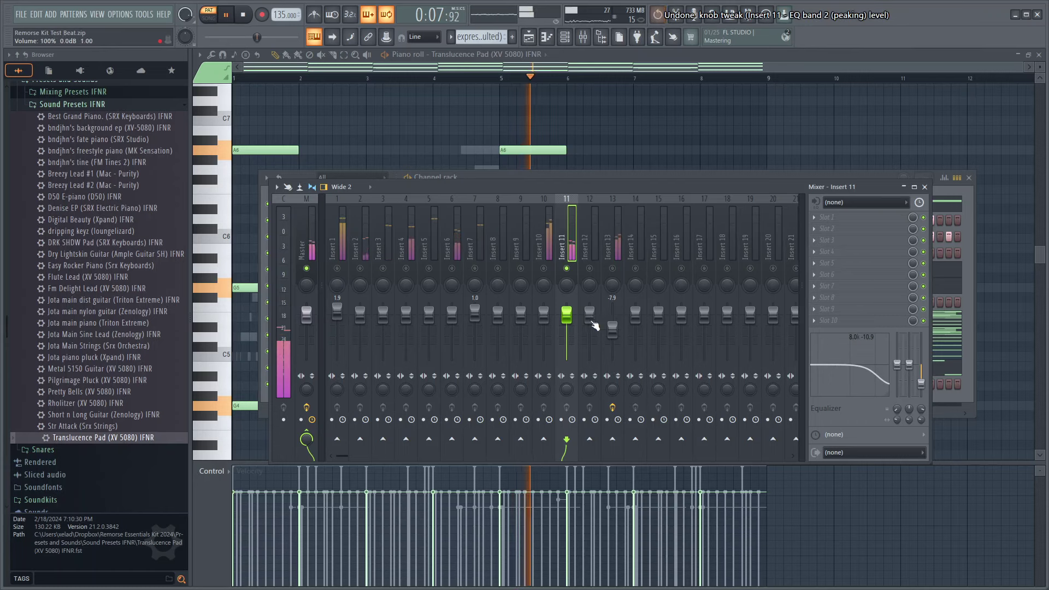
Step: Add Fruity Parametric EQ 2 to the first effect slot of Insert 11 and make band 7 a low-pass with a lowered cutoff
{"action": "left_click", "coordinate": [842, 217]}
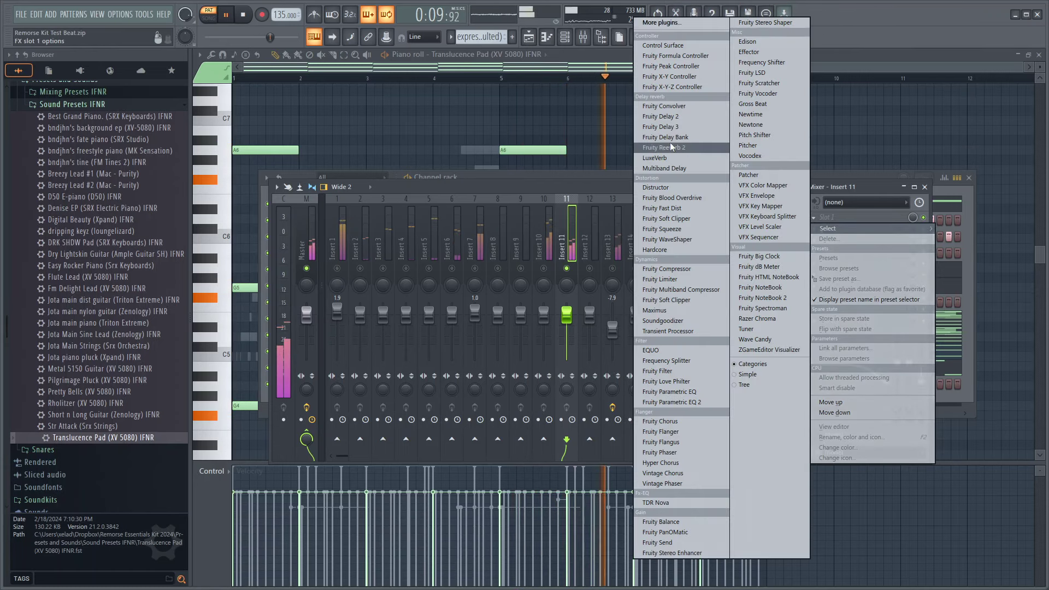
{"action": "left_click", "coordinate": [702, 402]}
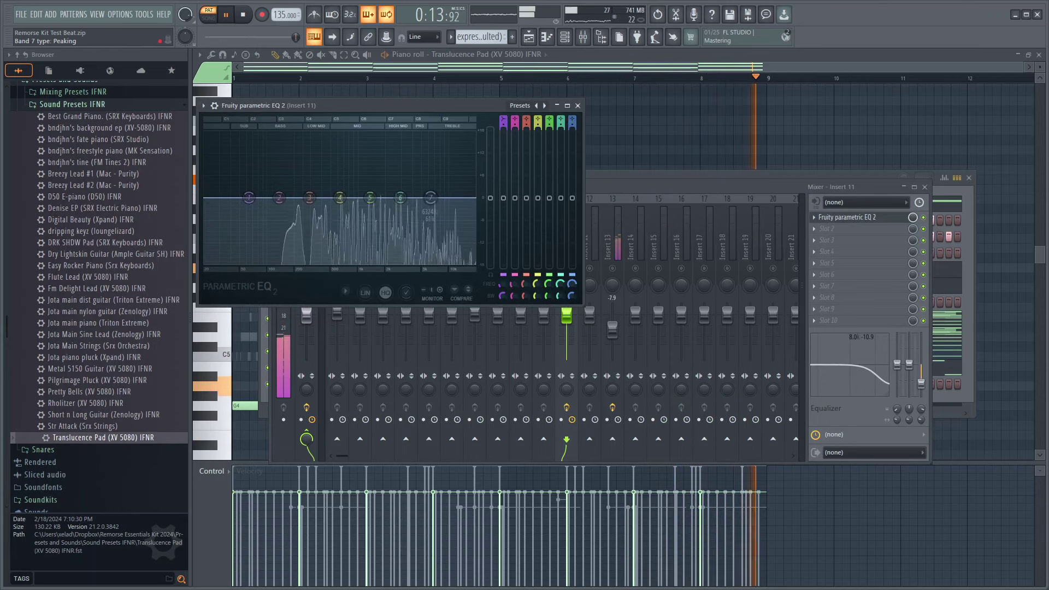
{"action": "left_click_drag", "start_coordinate": [572, 121], "coordinate": [572, 156]}
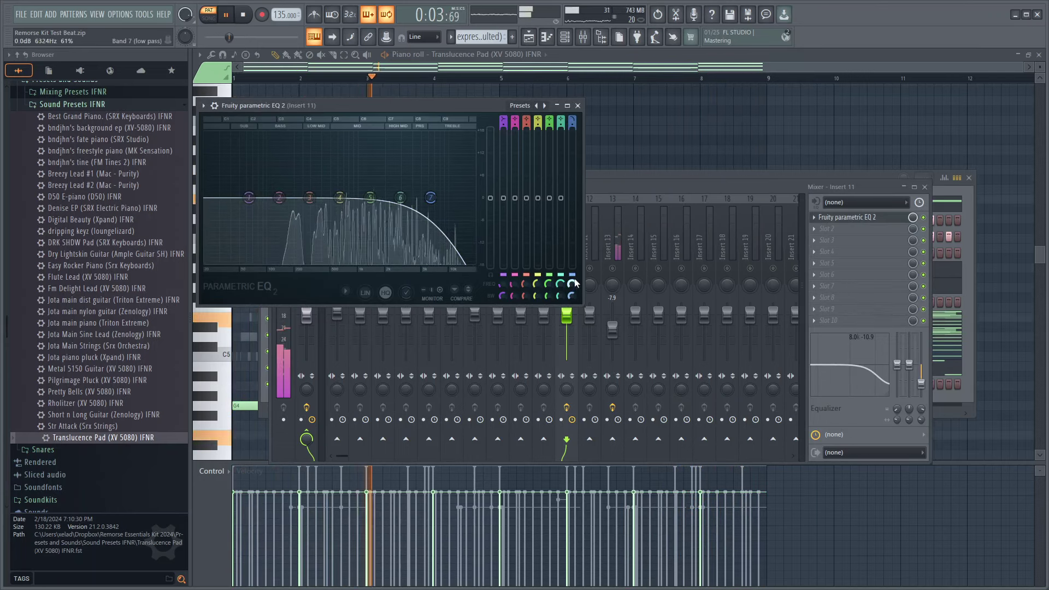
{"action": "left_click_drag", "start_coordinate": [573, 283], "coordinate": [573, 304]}
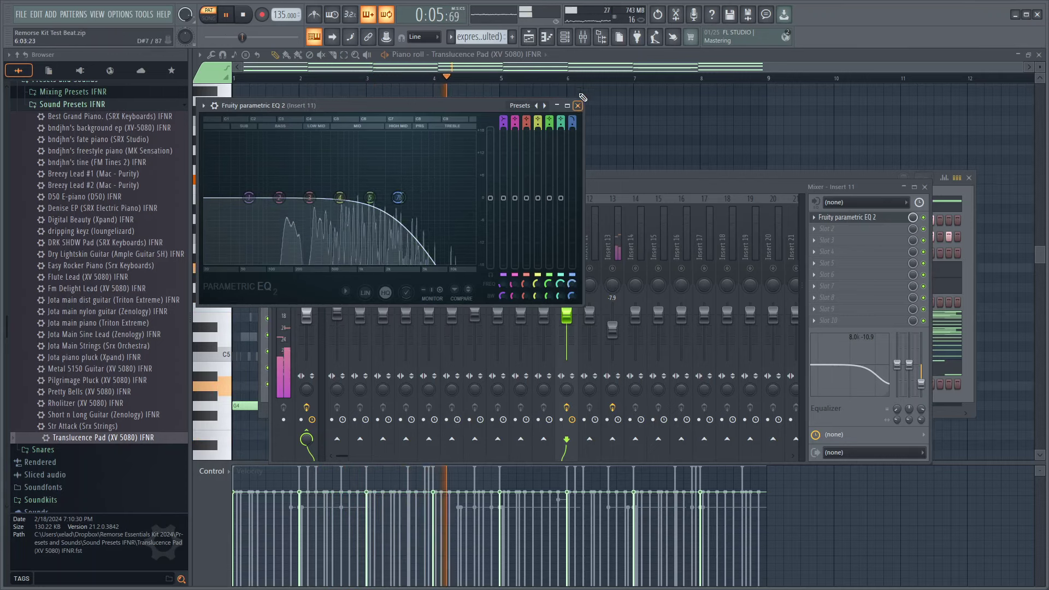
{"action": "left_click", "coordinate": [577, 105]}
{"action": "key", "text": "space"}
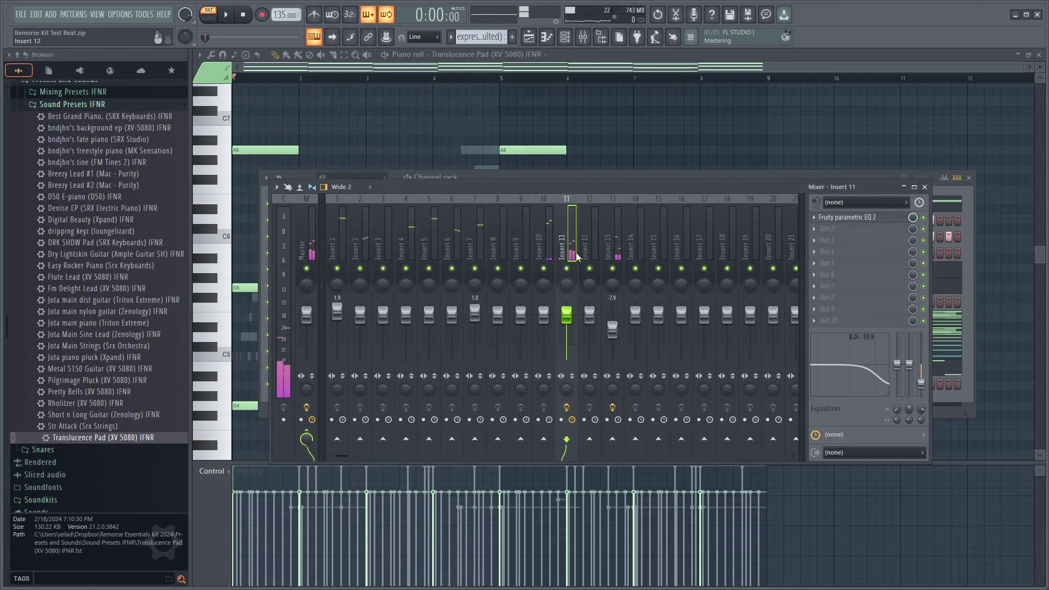
Step: Play the beat and reduce the attack of the Translucence Pad in its XV-5080 instrument
{"action": "key", "text": "space"}
{"action": "left_click", "coordinate": [564, 37]}
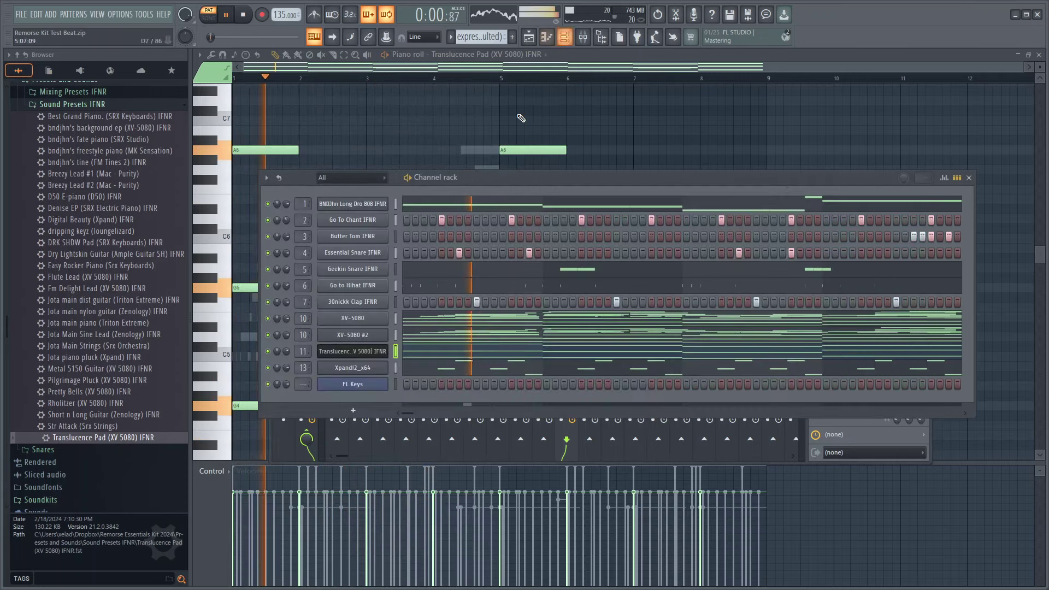
{"action": "left_click", "coordinate": [358, 354]}
{"action": "left_click_drag", "start_coordinate": [721, 198], "coordinate": [720, 217]}
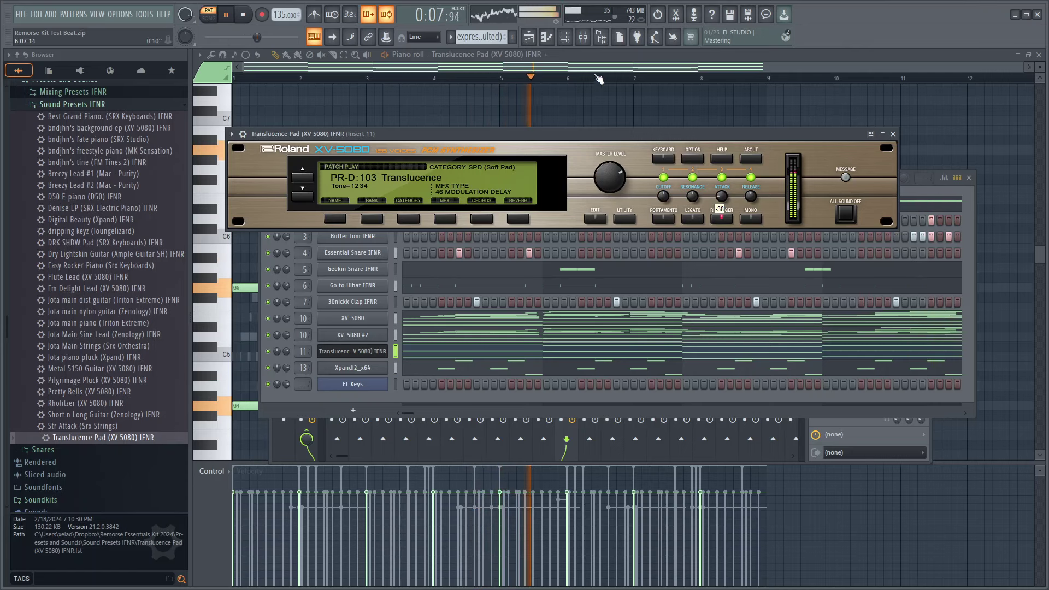
Step: Undo a trial high-shelf change on Insert 11 and slightly raise the band 7 low-pass cutoff in its Fruity Parametric EQ 2
{"action": "left_click", "coordinate": [582, 39]}
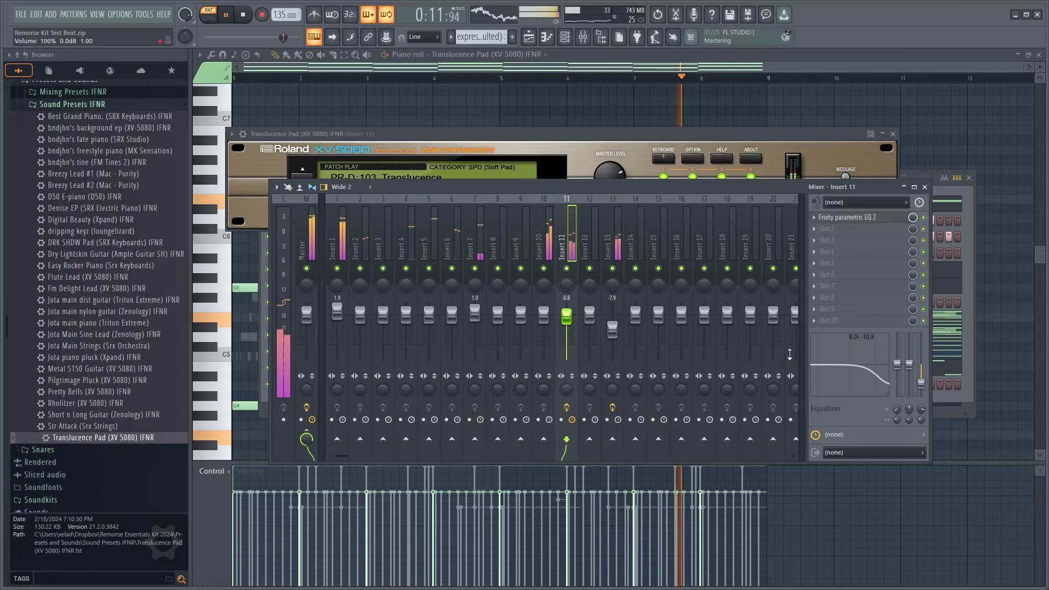
{"action": "left_click_drag", "start_coordinate": [921, 365], "coordinate": [921, 384]}
{"action": "left_click", "coordinate": [867, 218]}
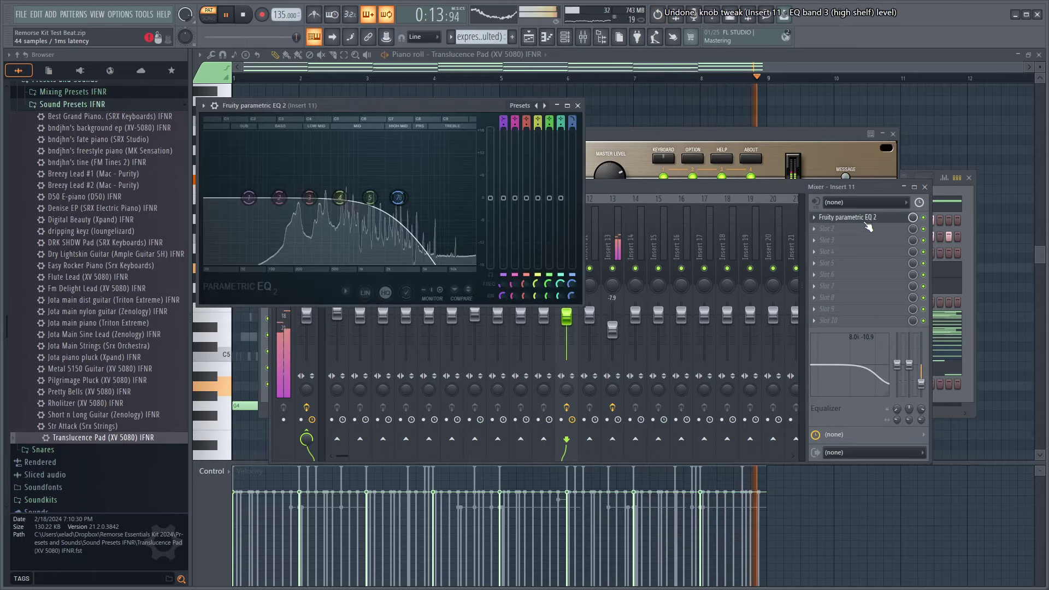
{"action": "left_click_drag", "start_coordinate": [401, 197], "coordinate": [407, 197]}
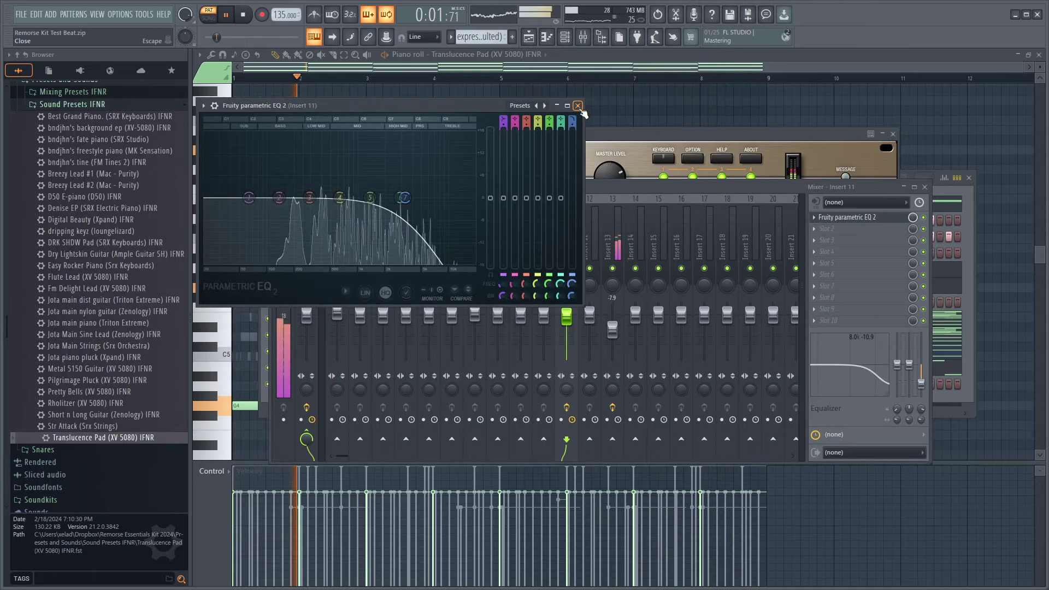
{"action": "left_click", "coordinate": [578, 106]}
Step: Lower the volume of the pad's mixer track, Insert 11, to -3.5 dB
{"action": "left_click", "coordinate": [565, 38]}
{"action": "key", "text": "F9"}
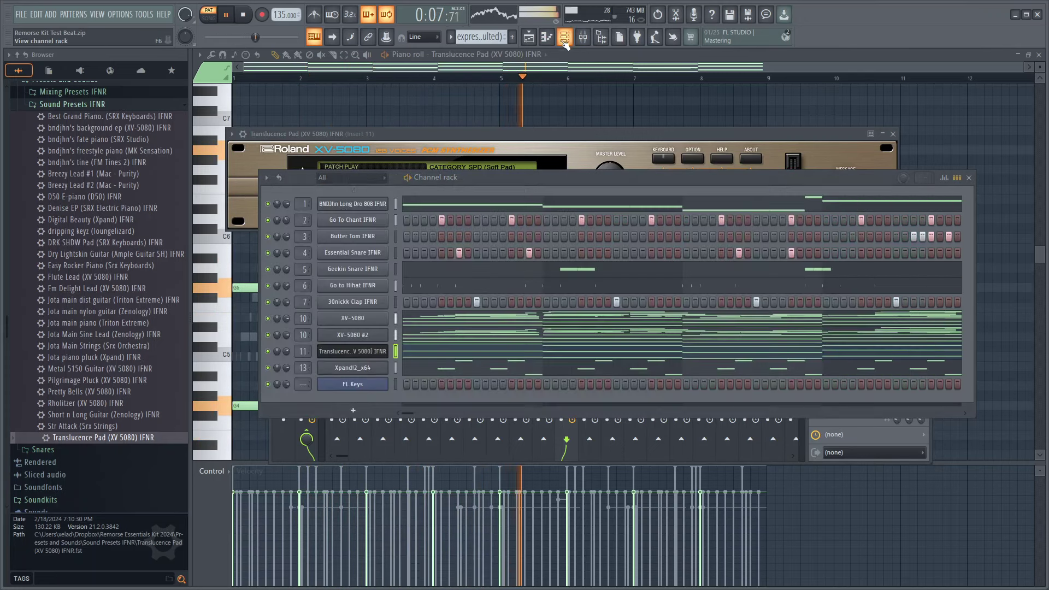
{"action": "key", "text": "F6"}
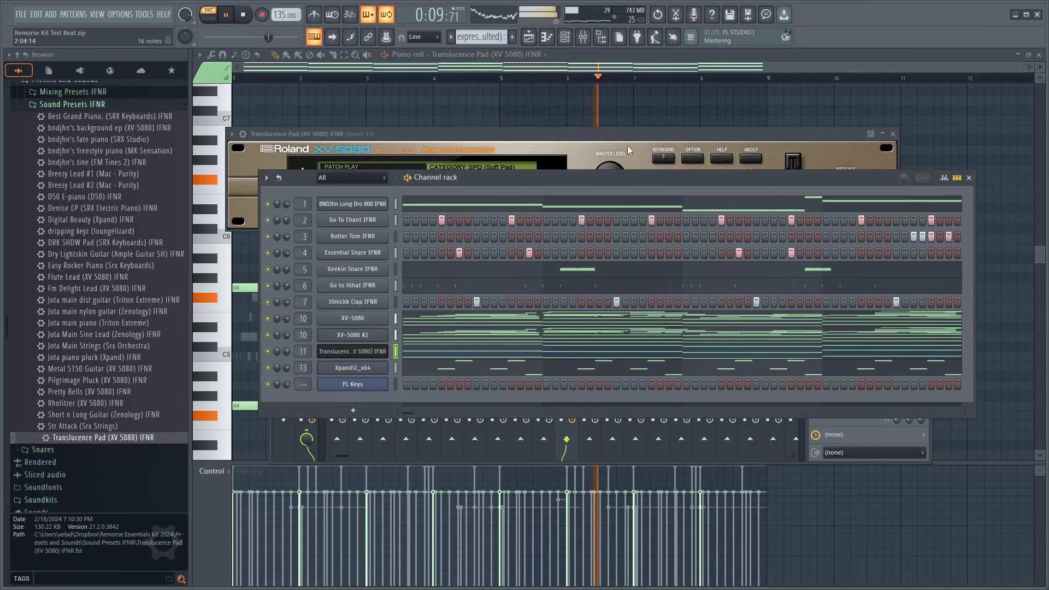
{"action": "left_click", "coordinate": [582, 37]}
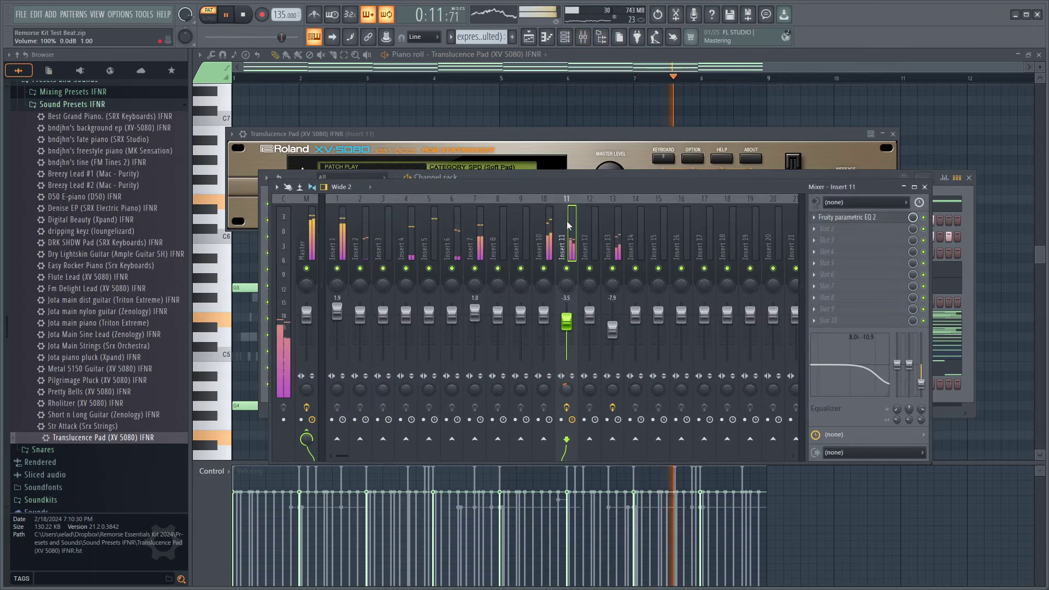
Step: Try loading the Str Attack (Srx Strings) preset as a new channel below Xpand!2 and close its plugin window
{"action": "left_click", "coordinate": [567, 37]}
{"action": "left_click_drag", "start_coordinate": [306, 399], "coordinate": [339, 375]}
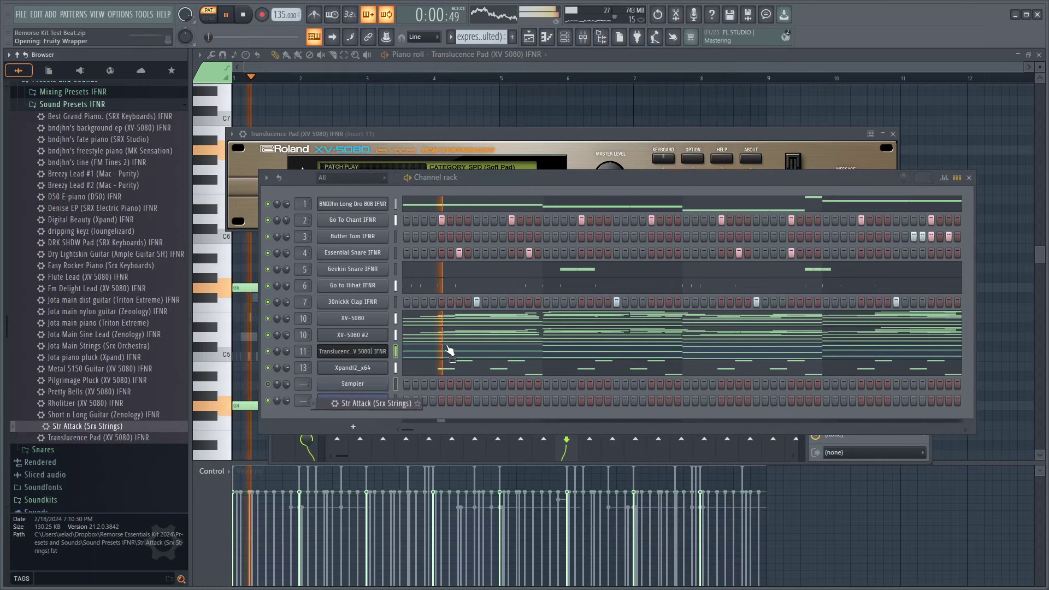
{"action": "key", "text": "Return"}
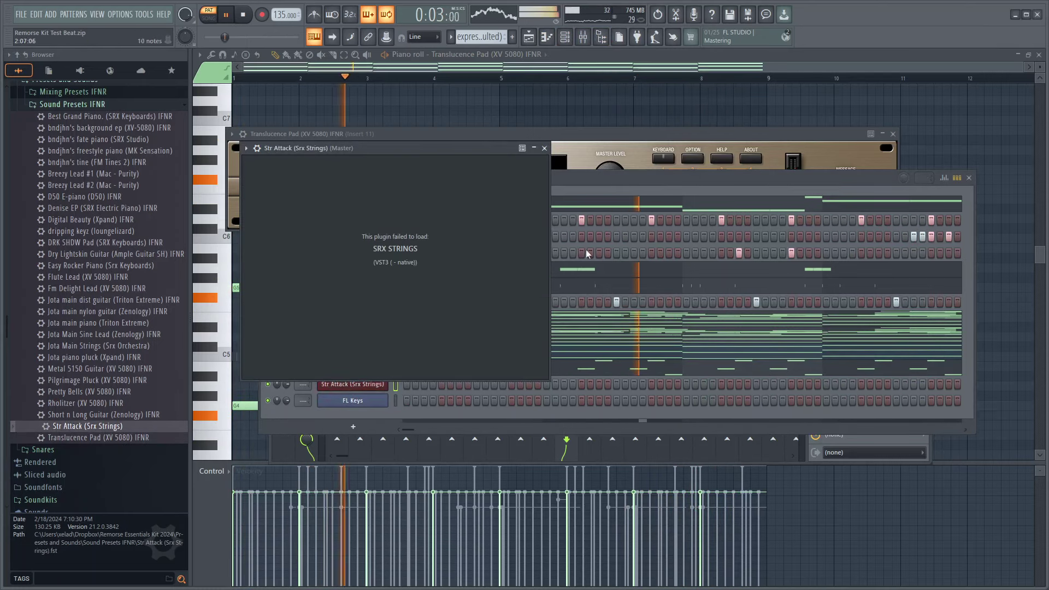
{"action": "left_click", "coordinate": [544, 148]}
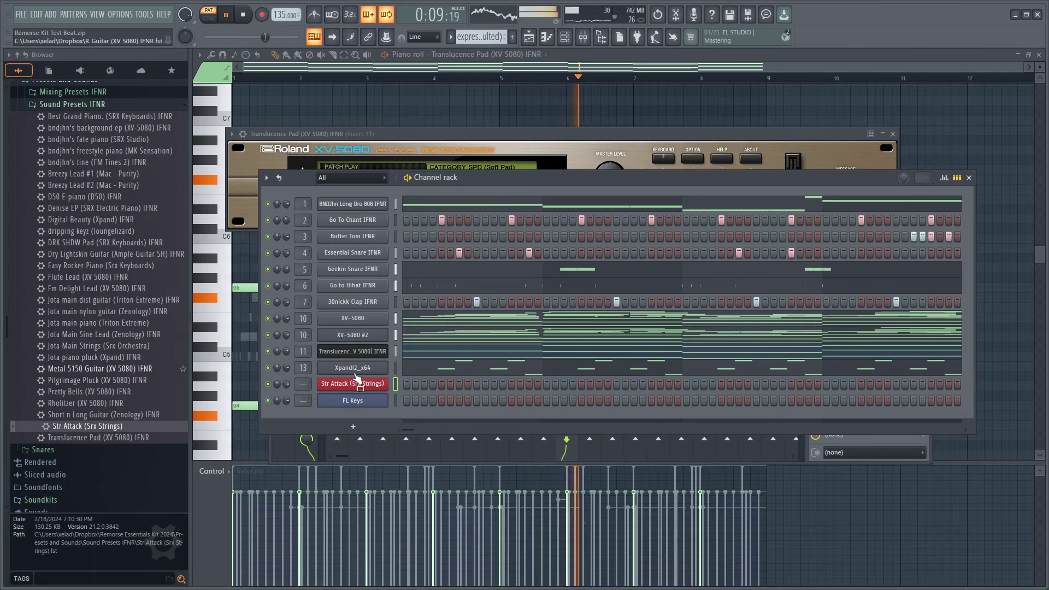
Step: Try the Metal 5150 Guitar (XV 5080) preset in place of the Str Attack channel
{"action": "left_click_drag", "start_coordinate": [357, 377], "coordinate": [354, 382]}
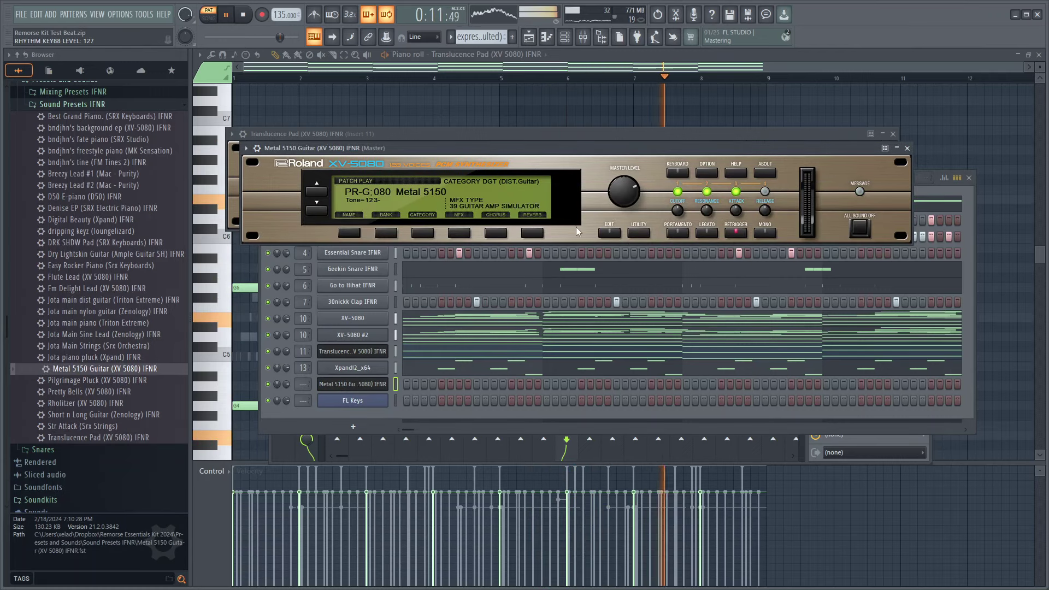
{"action": "left_click", "coordinate": [481, 54]}
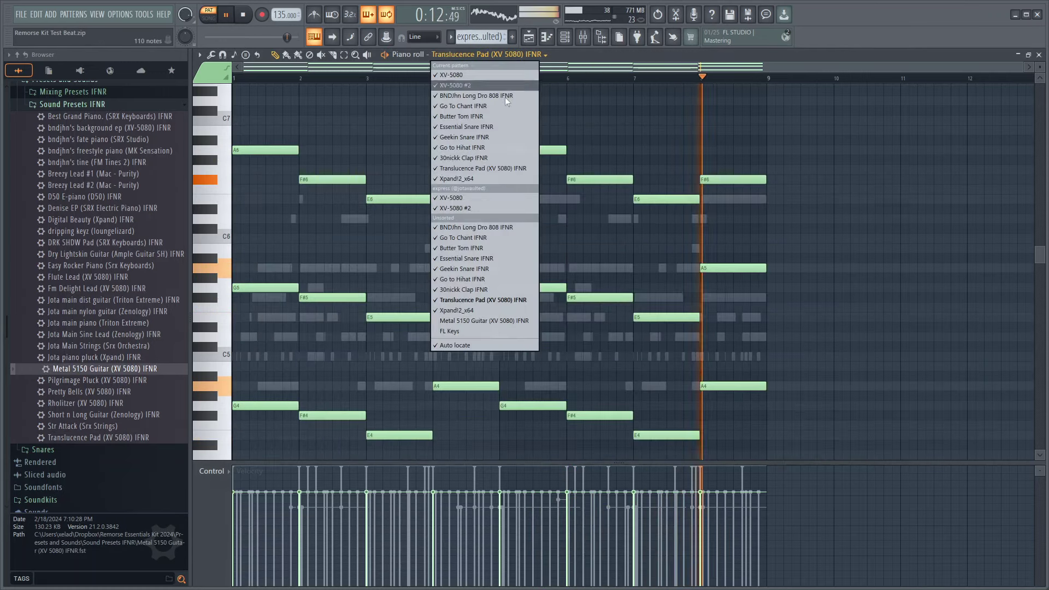
{"action": "left_click", "coordinate": [568, 37]}
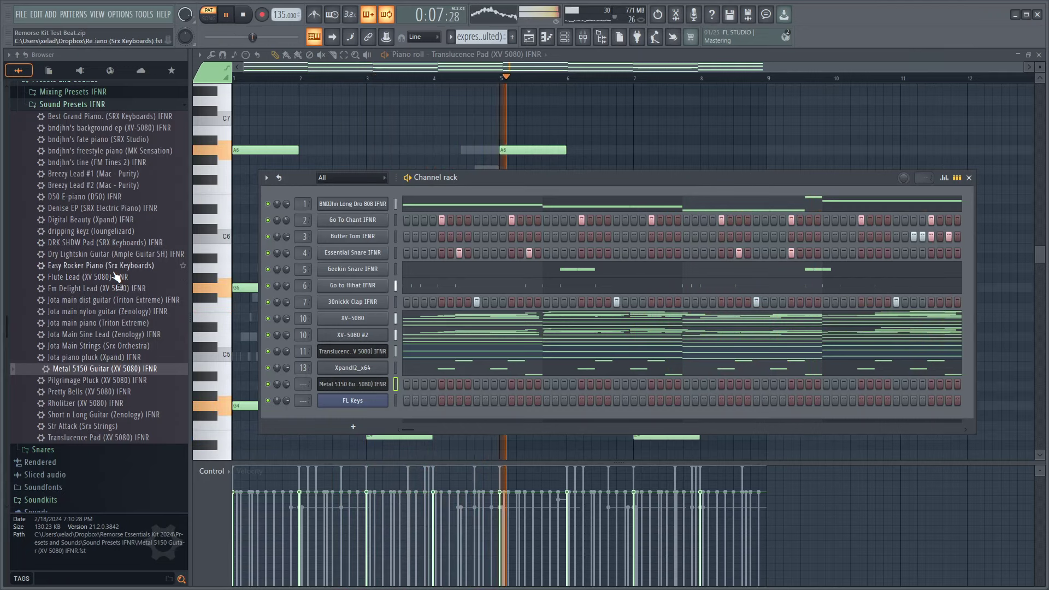
Step: Replace the Metal 5150 Guitar channel with the Jota Main Strings (Srx Orchestra) preset and open its notes for editing
{"action": "left_click_drag", "start_coordinate": [86, 350], "coordinate": [366, 392]}
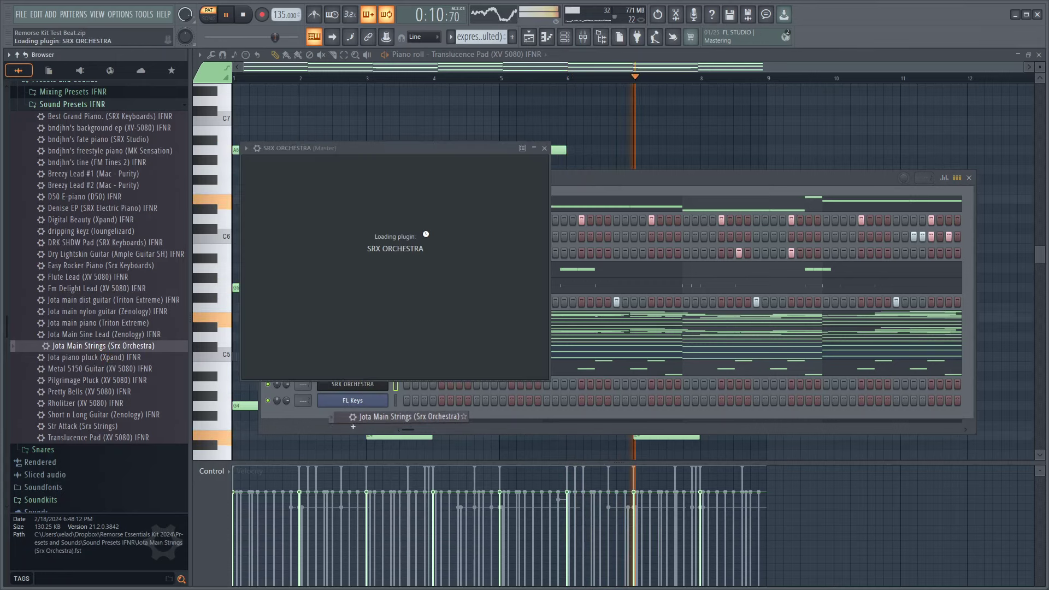
{"action": "left_click", "coordinate": [453, 54]}
{"action": "left_click", "coordinate": [491, 326]}
{"action": "left_click", "coordinate": [466, 54]}
{"action": "left_click", "coordinate": [487, 326]}
Step: Stop playback and place a one-bar A6 note at bar 1 for Jota Main Strings
{"action": "scroll", "coordinate": [329, 92], "scroll_direction": "up", "scroll_amount": 4}
{"action": "key", "text": "space"}
{"action": "left_click_drag", "start_coordinate": [295, 159], "coordinate": [178, 146]}
{"action": "scroll", "coordinate": [397, 190], "scroll_direction": "up", "scroll_amount": 3}
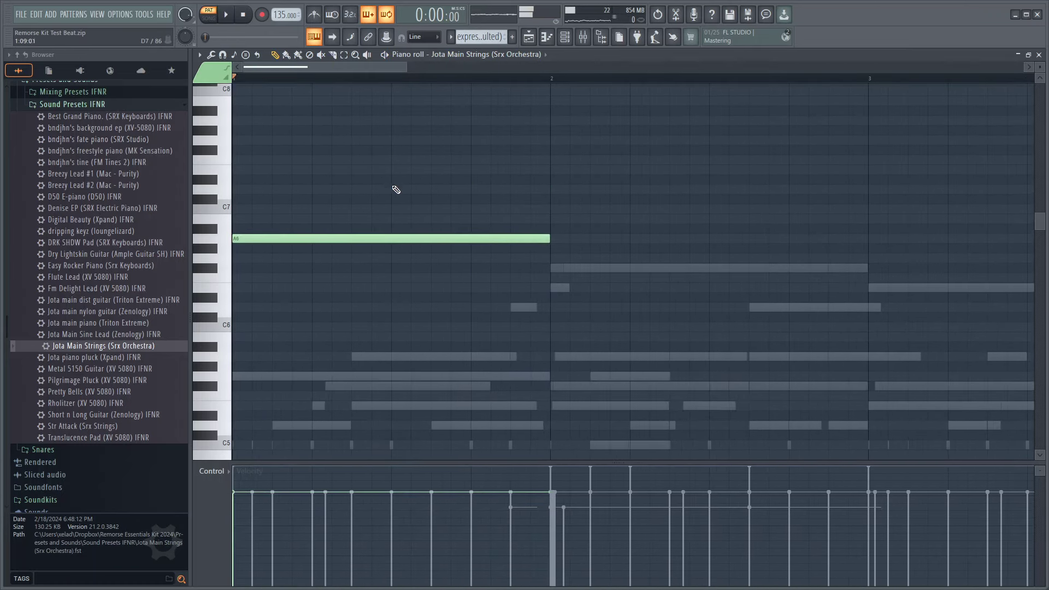
Step: Lower the bar 1 A6 note's velocity slightly and add a bar-long D6 note beneath it in the strings part
{"action": "key", "text": "ctrl+a"}
{"action": "key", "text": "ctrl+d"}
{"action": "key", "text": "space"}
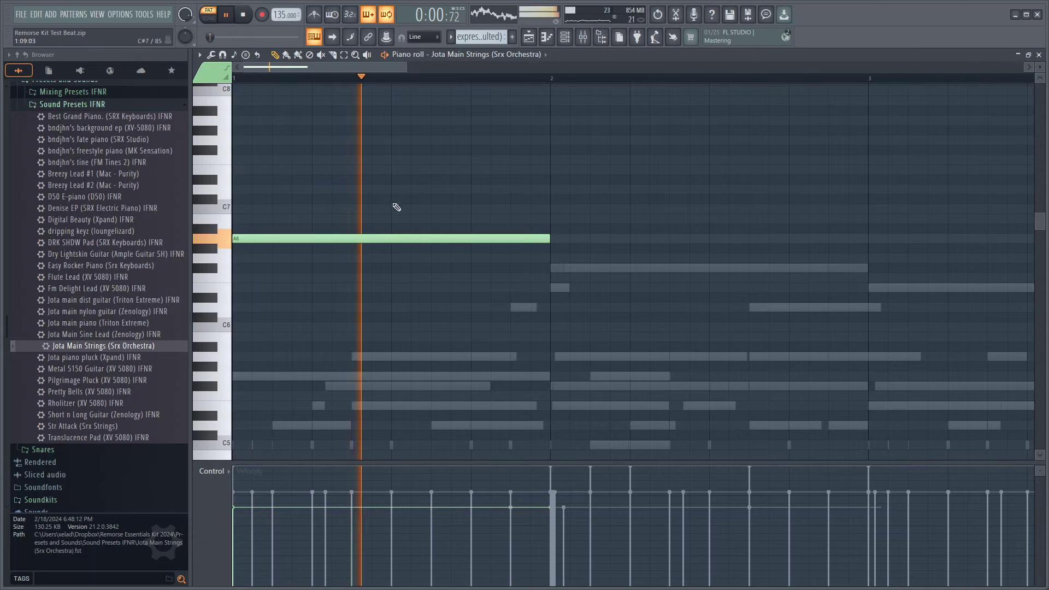
{"action": "key", "text": "space"}
{"action": "right_click", "coordinate": [405, 239]}
{"action": "key", "text": "space"}
{"action": "key", "text": "space"}
{"action": "scroll", "coordinate": [314, 242], "scroll_direction": "down", "scroll_amount": 3}
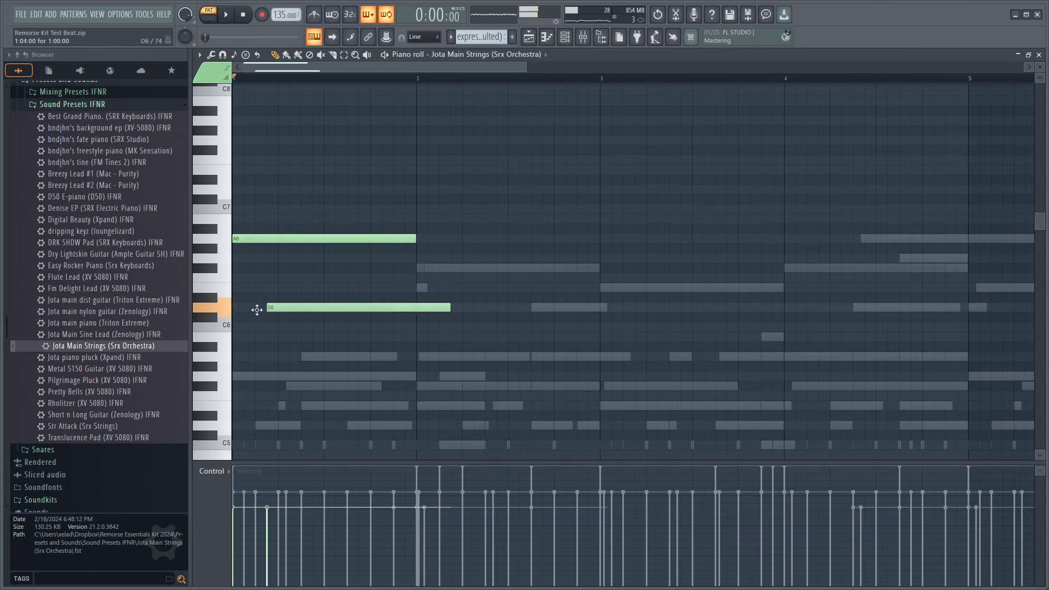
{"action": "left_click_drag", "start_coordinate": [257, 309], "coordinate": [271, 300]}
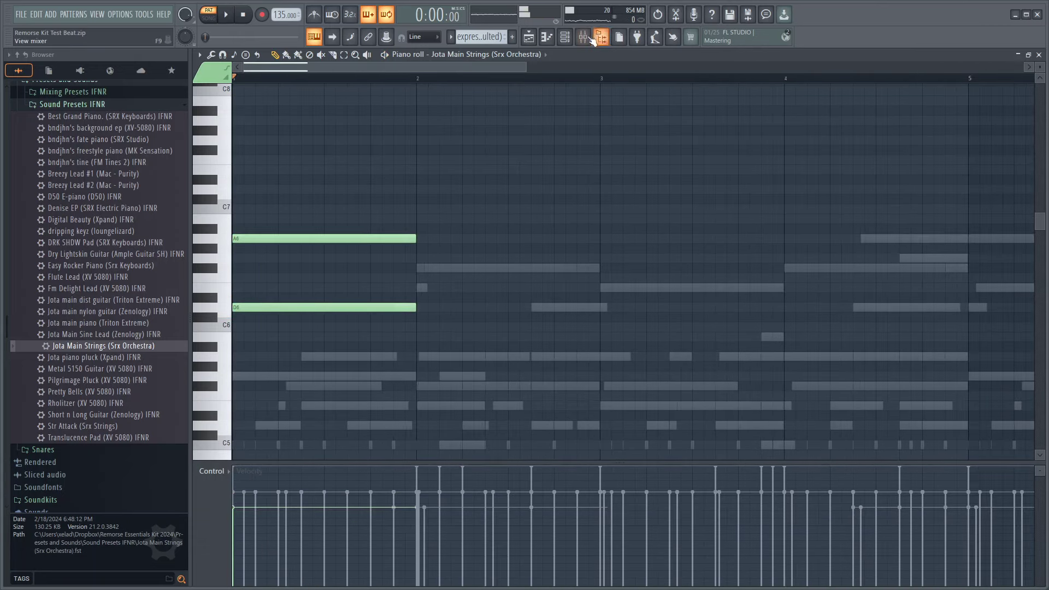
{"action": "left_click", "coordinate": [420, 268]}
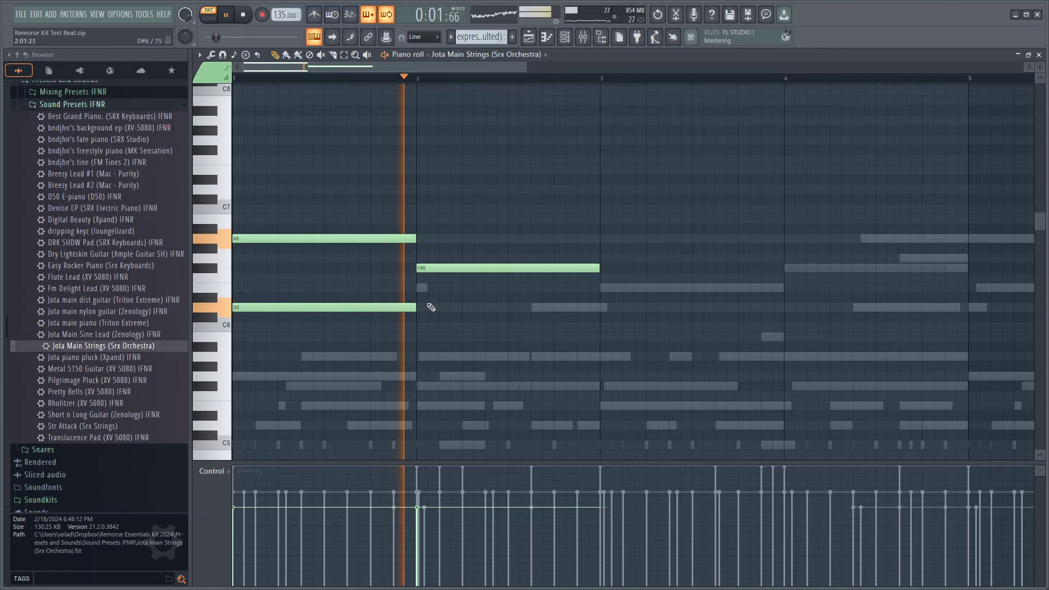
{"action": "scroll", "coordinate": [429, 310], "scroll_direction": "down", "scroll_amount": 2}
{"action": "key", "text": "space"}
{"action": "right_click", "coordinate": [437, 210]}
{"action": "right_click", "coordinate": [393, 180]}
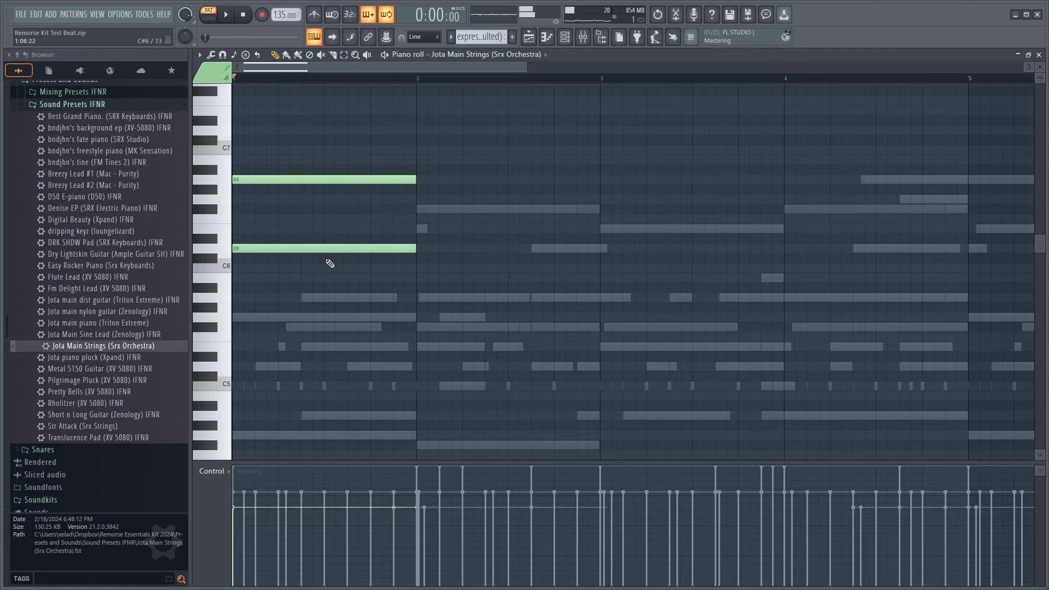
Step: Add a bar-long D7 note in bar 2, led into by a short C#7 note that stops at the end of bar 1
{"action": "left_click", "coordinate": [392, 130]}
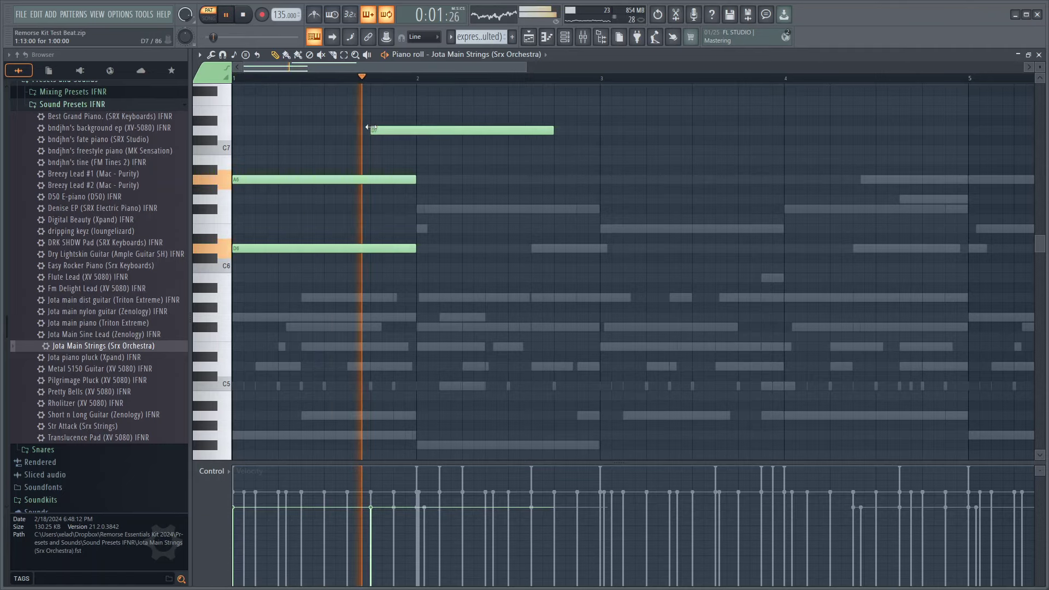
{"action": "left_click_drag", "start_coordinate": [403, 140], "coordinate": [406, 150]}
{"action": "left_click", "coordinate": [417, 129]}
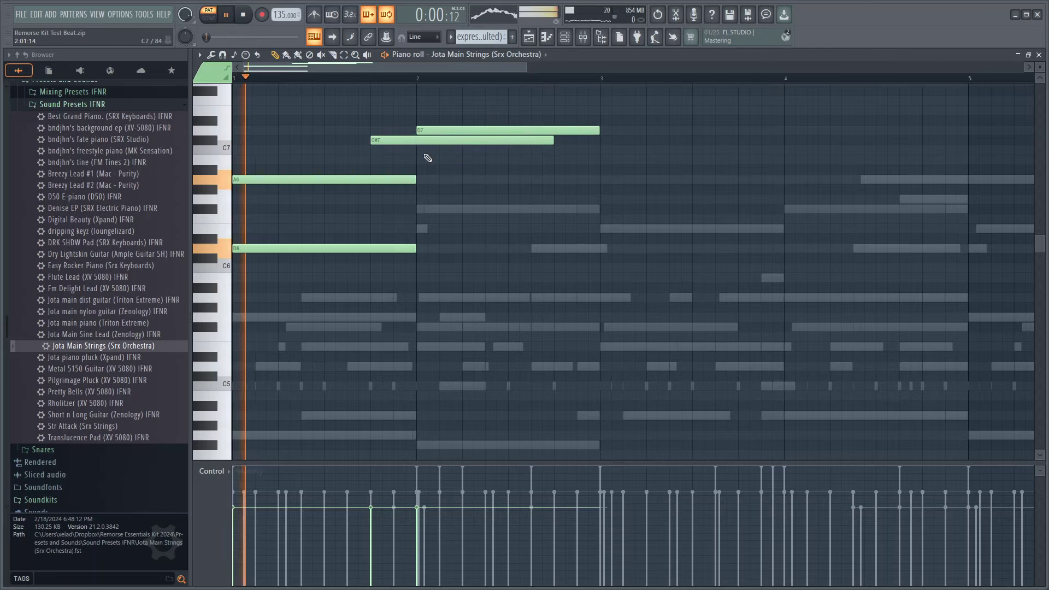
{"action": "left_click_drag", "start_coordinate": [551, 140], "coordinate": [417, 140]}
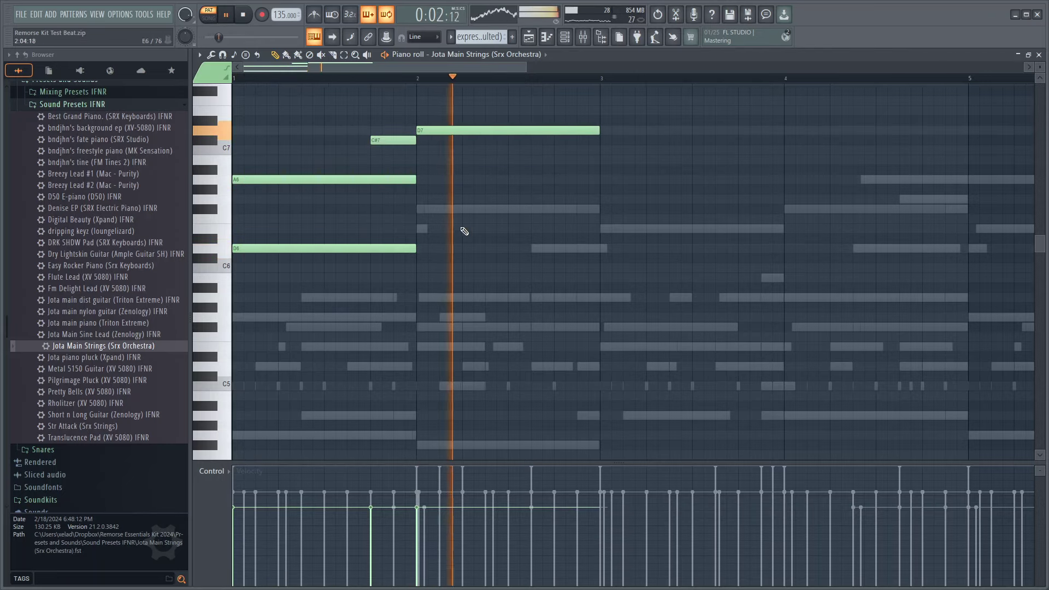
Step: Add a bar-long F#6 under the D7 in bar 2 and stack bar-long E6, A6 and E7 notes in bar 3
{"action": "left_click", "coordinate": [429, 209]}
{"action": "scroll", "coordinate": [521, 256], "scroll_direction": "down", "scroll_amount": 2}
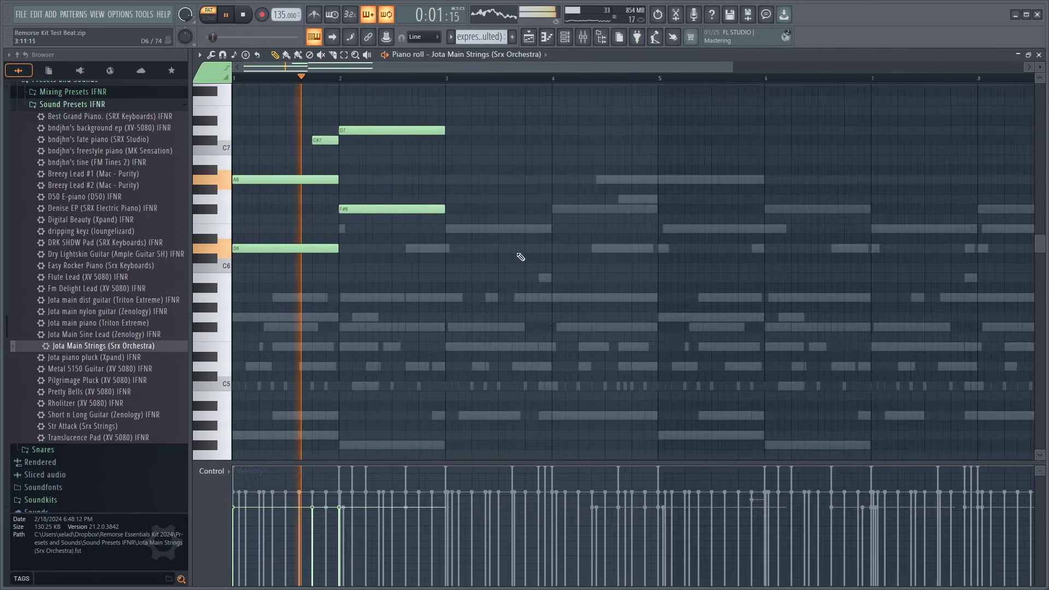
{"action": "left_click", "coordinate": [461, 229]}
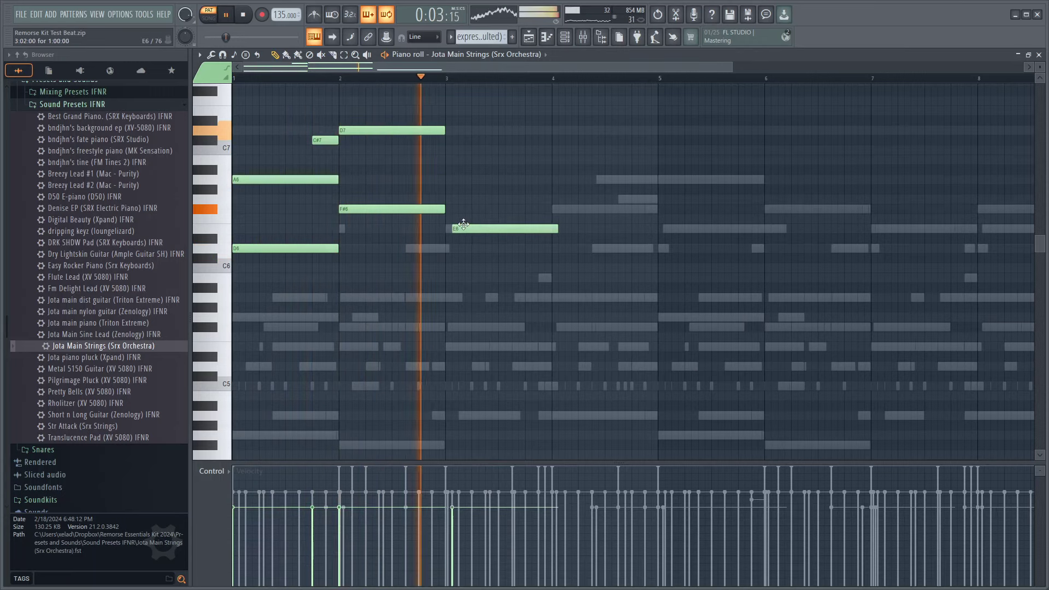
{"action": "left_click_drag", "start_coordinate": [463, 224], "coordinate": [459, 227]}
{"action": "key", "text": "space"}
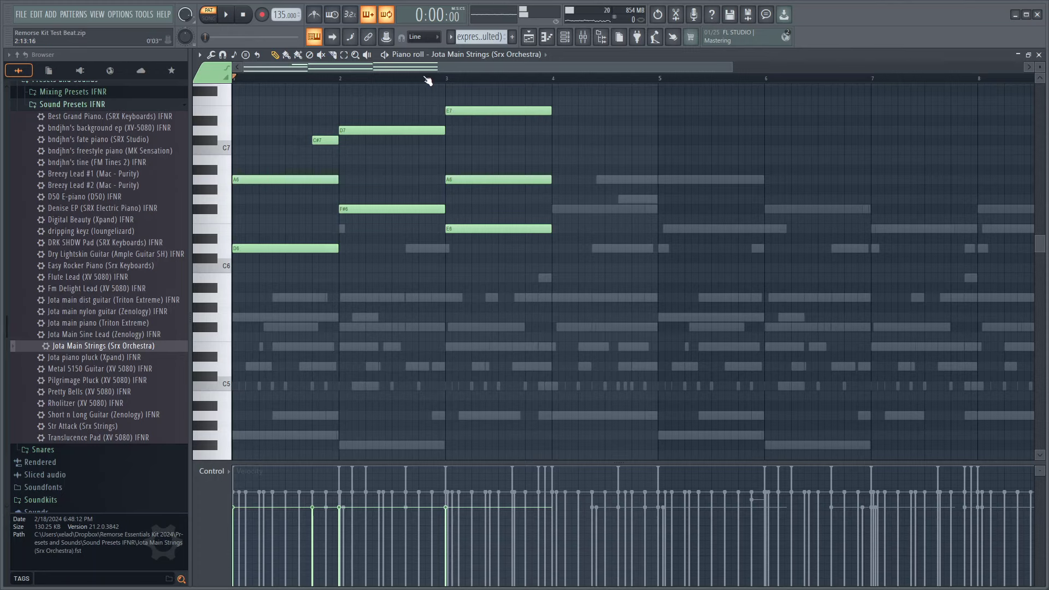
Step: Transpose all the string notes down one octave and play the pattern back
{"action": "key", "text": "ctrl+Down"}
{"action": "key", "text": "space"}
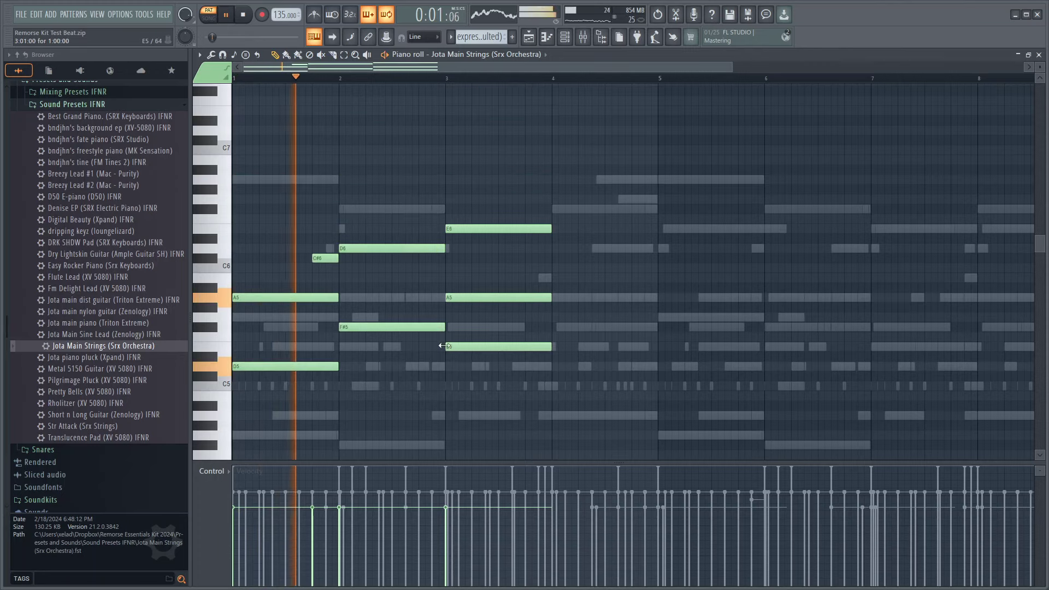
{"action": "scroll", "coordinate": [427, 204], "scroll_direction": "down", "scroll_amount": 2}
{"action": "scroll", "coordinate": [437, 235], "scroll_direction": "down", "scroll_amount": 1}
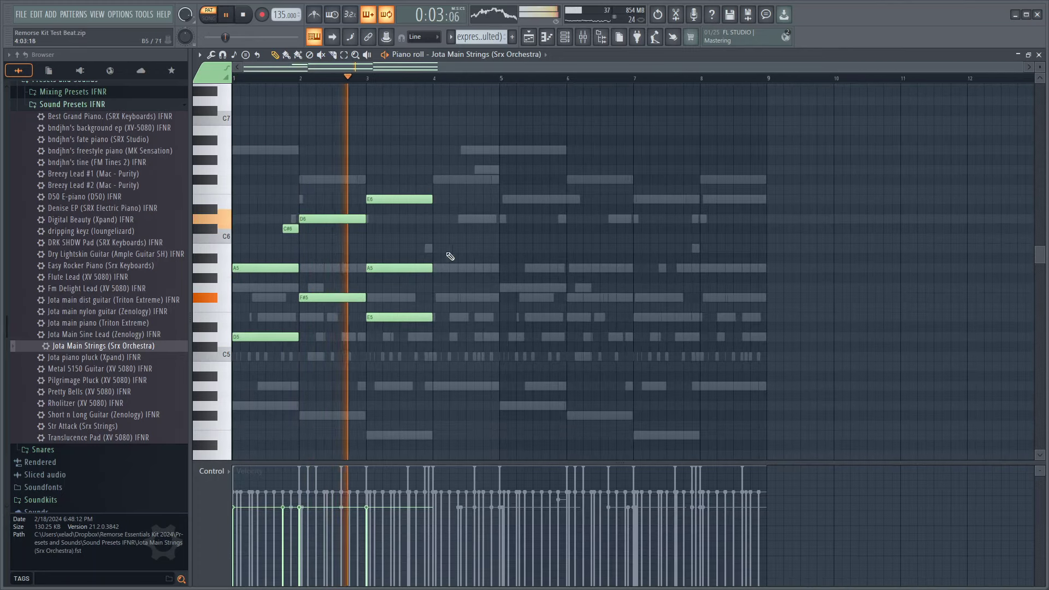
Step: Build the bar 4 string chord from bar-long F#5, D6 and F#6 notes, with an A6 note above it
{"action": "scroll", "coordinate": [445, 300], "scroll_direction": "up", "scroll_amount": 2}
{"action": "left_click", "coordinate": [448, 299]}
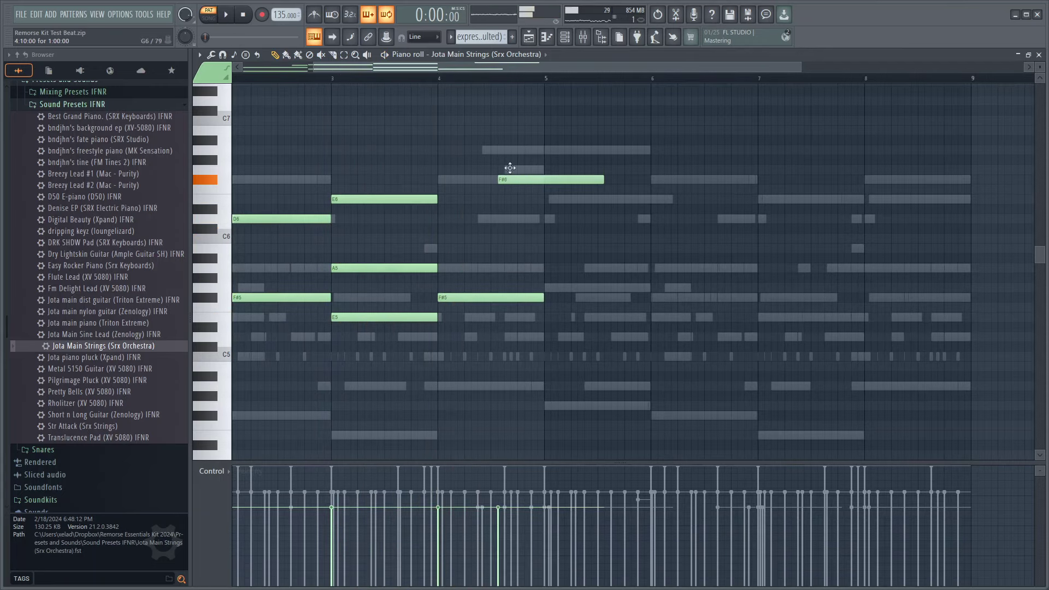
{"action": "left_click_drag", "start_coordinate": [510, 168], "coordinate": [509, 147]}
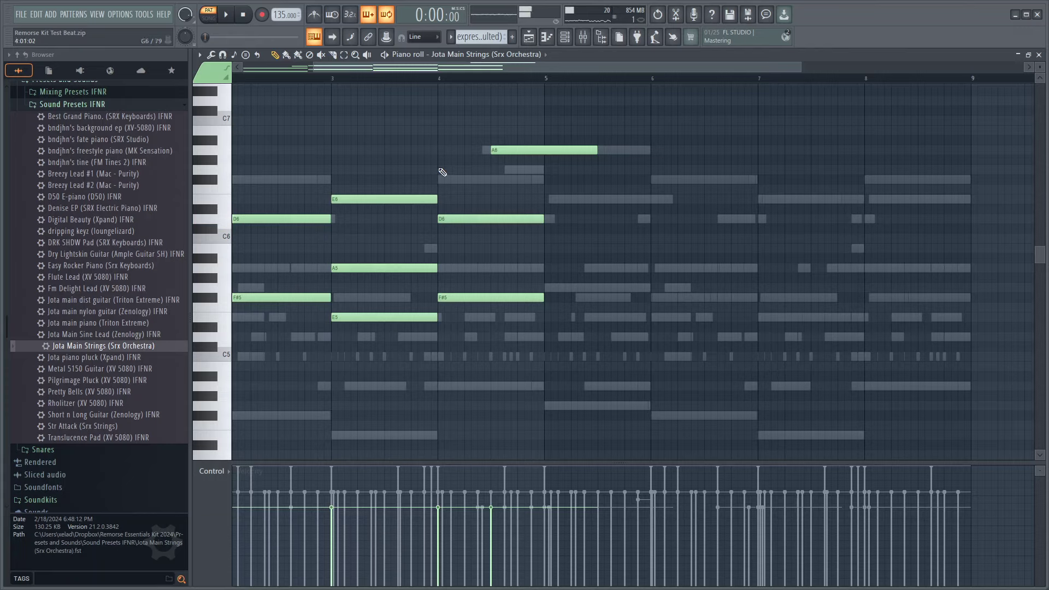
{"action": "key", "text": "space"}
{"action": "scroll", "coordinate": [404, 126], "scroll_direction": "up", "scroll_amount": 1}
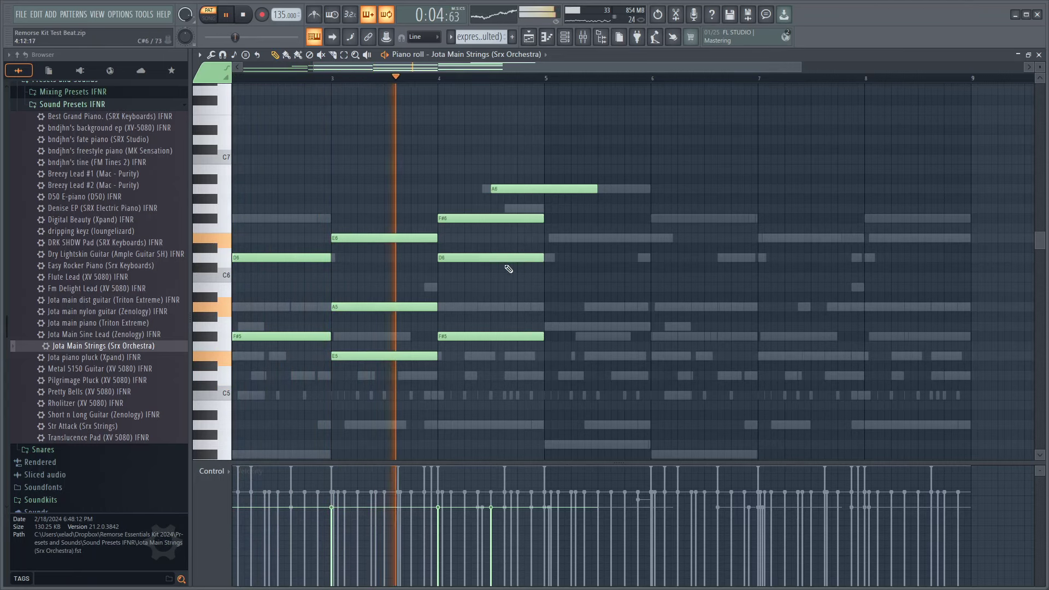
Step: Duplicate the four-bar string pattern into bars 5 to 8, with half-bar F#6 and A6 notes closing bars 4 and 8
{"action": "scroll", "coordinate": [519, 268], "scroll_direction": "down", "scroll_amount": 2}
{"action": "right_click", "coordinate": [468, 188]}
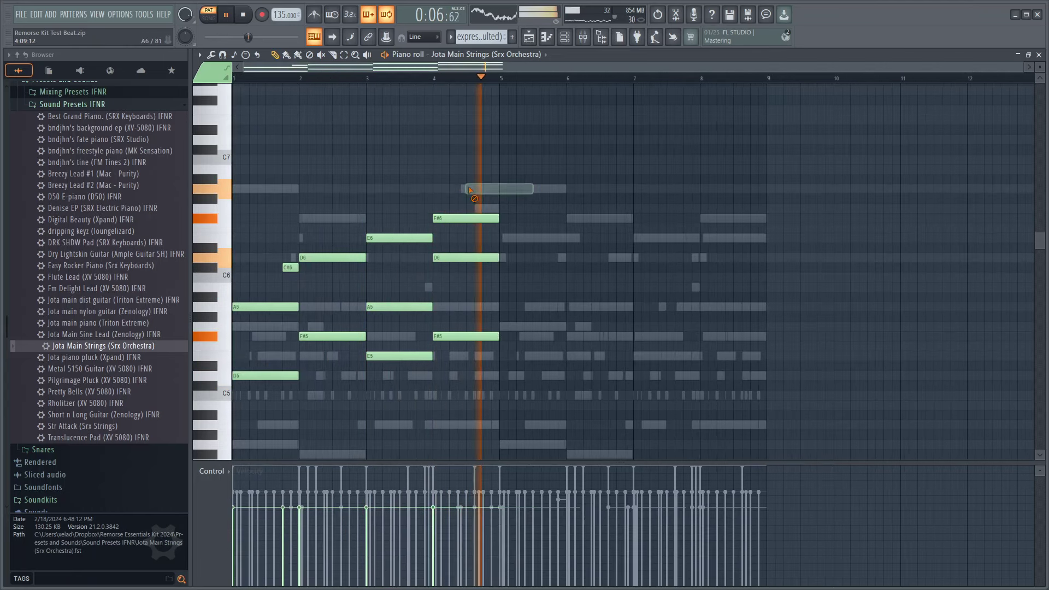
{"action": "left_click_drag", "start_coordinate": [468, 188], "coordinate": [465, 219]}
{"action": "key", "text": "ctrl+b"}
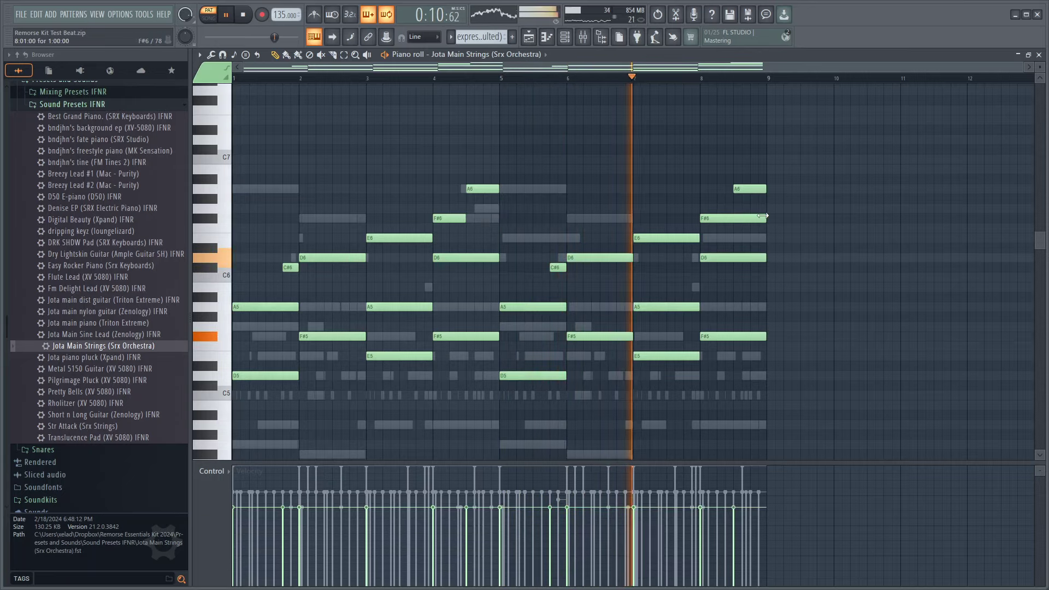
{"action": "left_click_drag", "start_coordinate": [765, 218], "coordinate": [732, 219]}
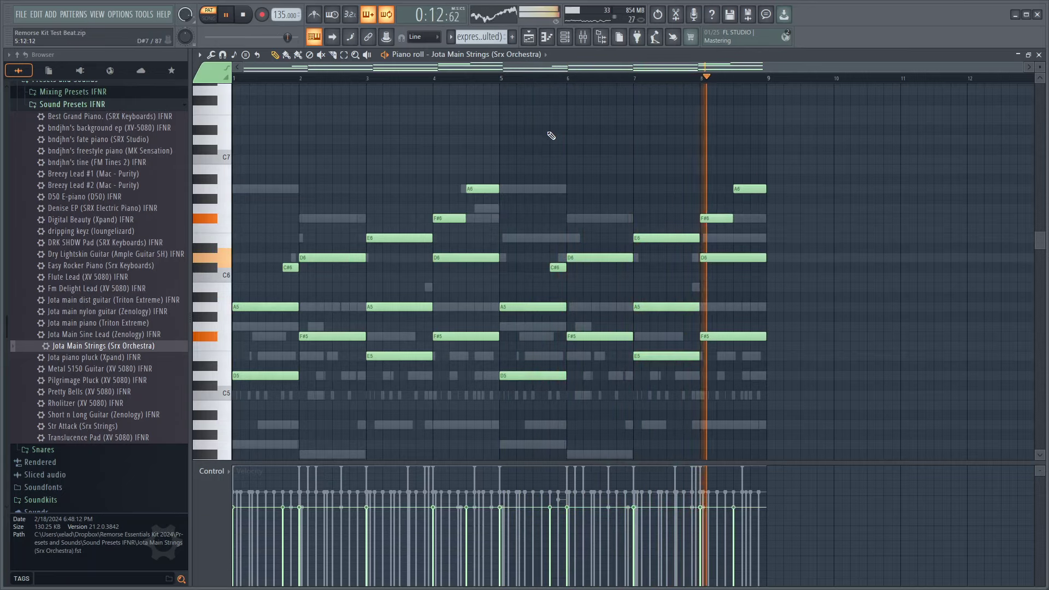
Step: Route the Jota Main Strings channel to mixer insert 15 and load the 229alex1 Soft Strings Mixer IFNR preset there
{"action": "left_click", "coordinate": [568, 42]}
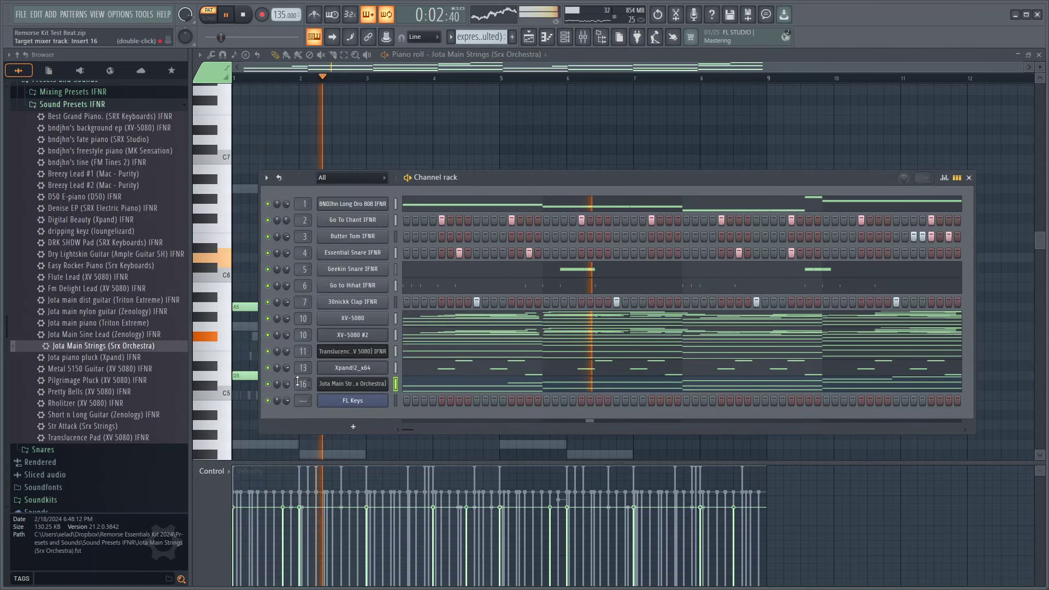
{"action": "left_click", "coordinate": [582, 40]}
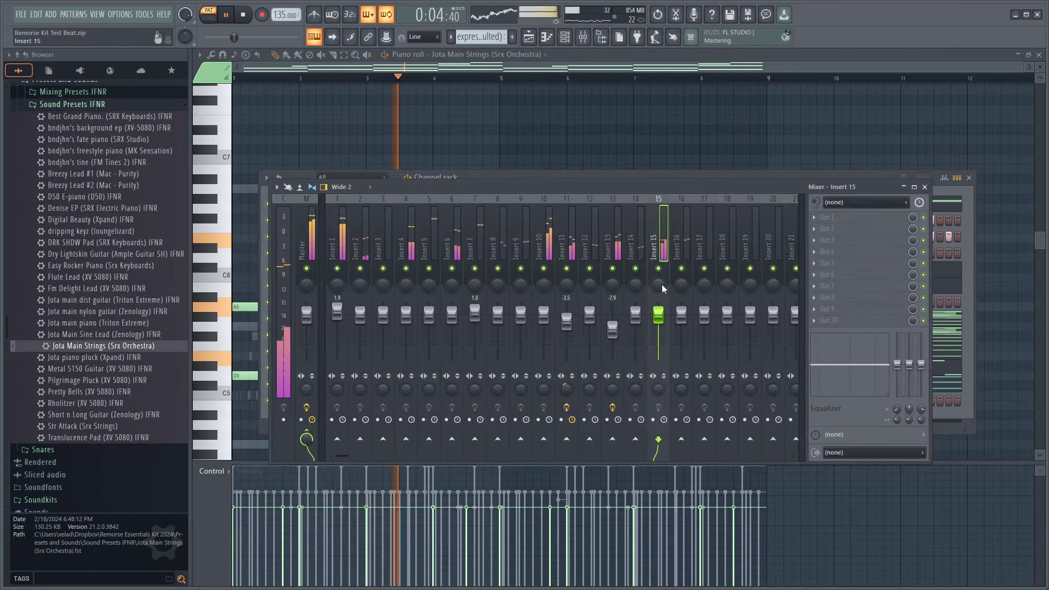
{"action": "scroll", "coordinate": [91, 175], "scroll_direction": "up", "scroll_amount": 2}
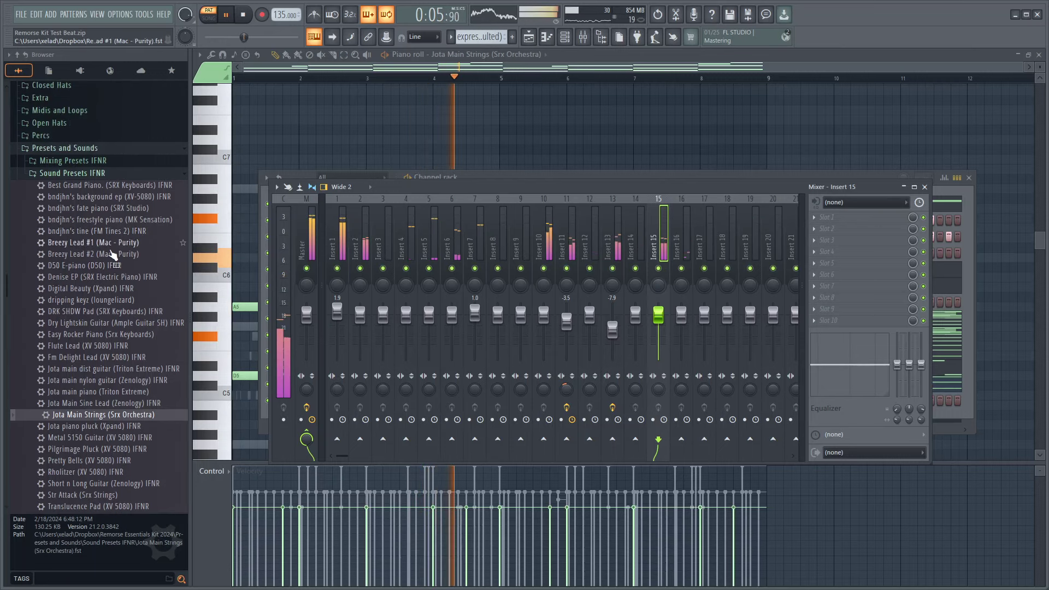
{"action": "left_click", "coordinate": [88, 175]}
{"action": "left_click", "coordinate": [83, 161]}
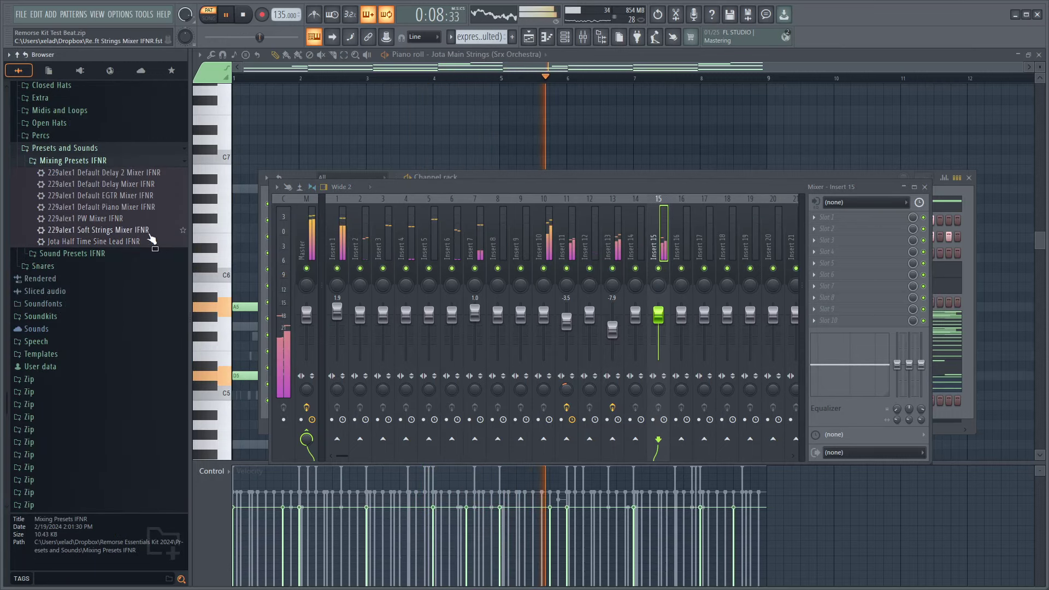
{"action": "left_click_drag", "start_coordinate": [149, 235], "coordinate": [707, 268]}
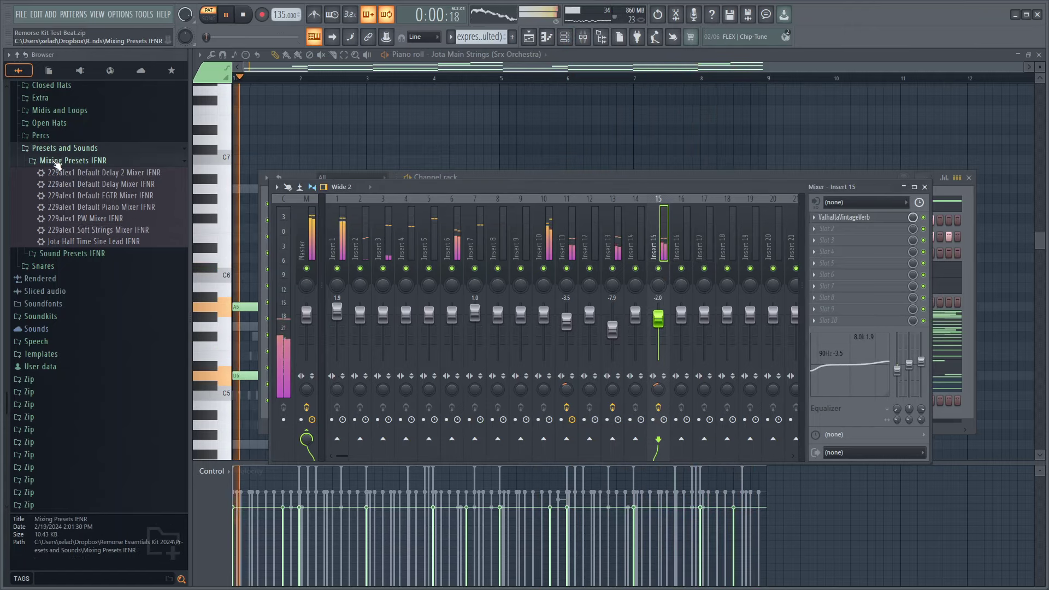
{"action": "left_click", "coordinate": [30, 158]}
Step: Add a new Xpand!2_x64 channel and load the +26 Harp preset from the 16 Strings category
{"action": "key", "text": "F6"}
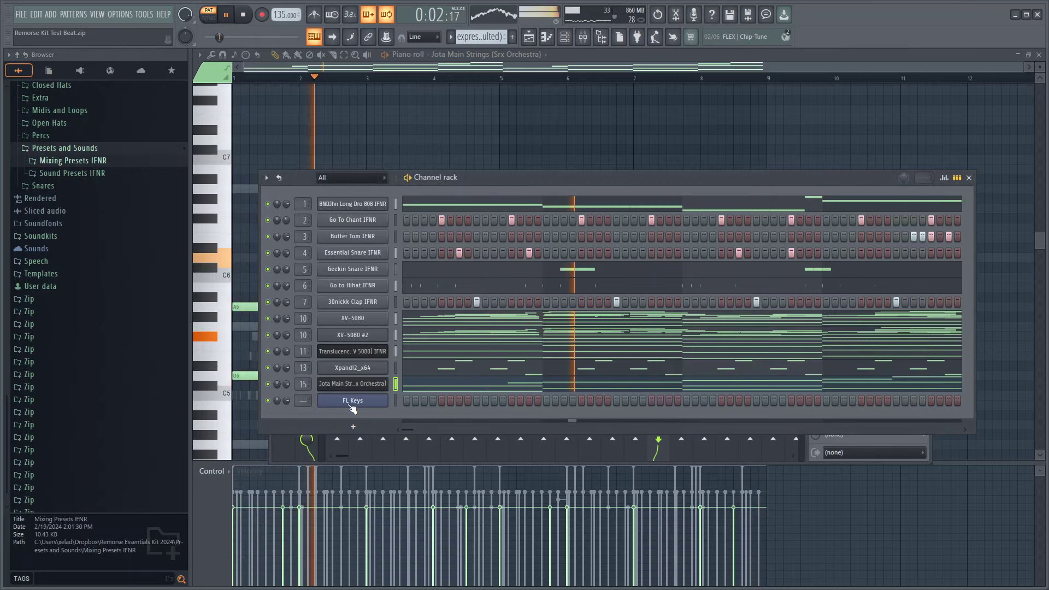
{"action": "left_click", "coordinate": [352, 426]}
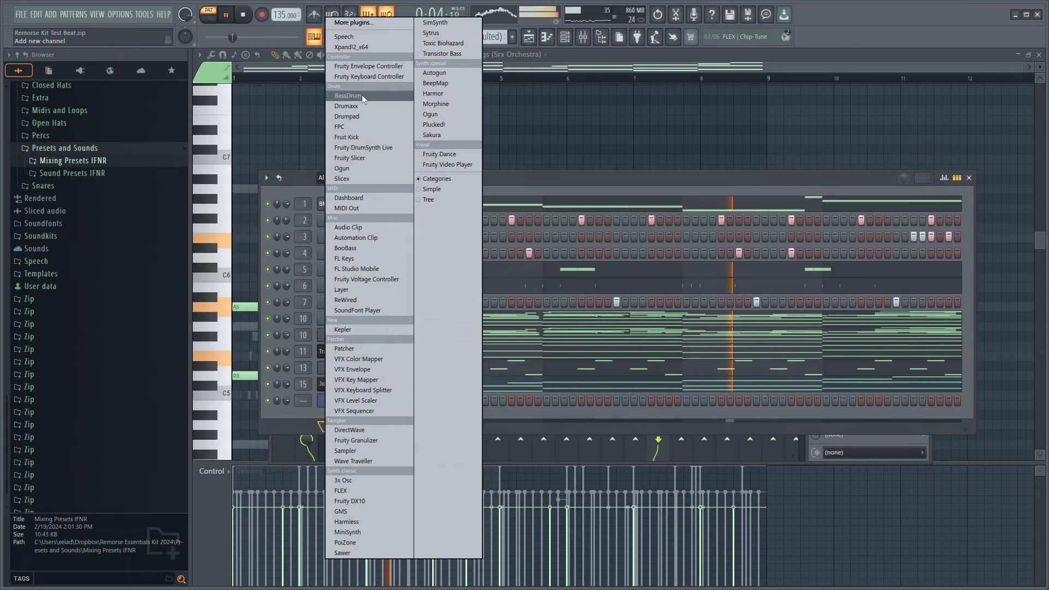
{"action": "left_click", "coordinate": [364, 48]}
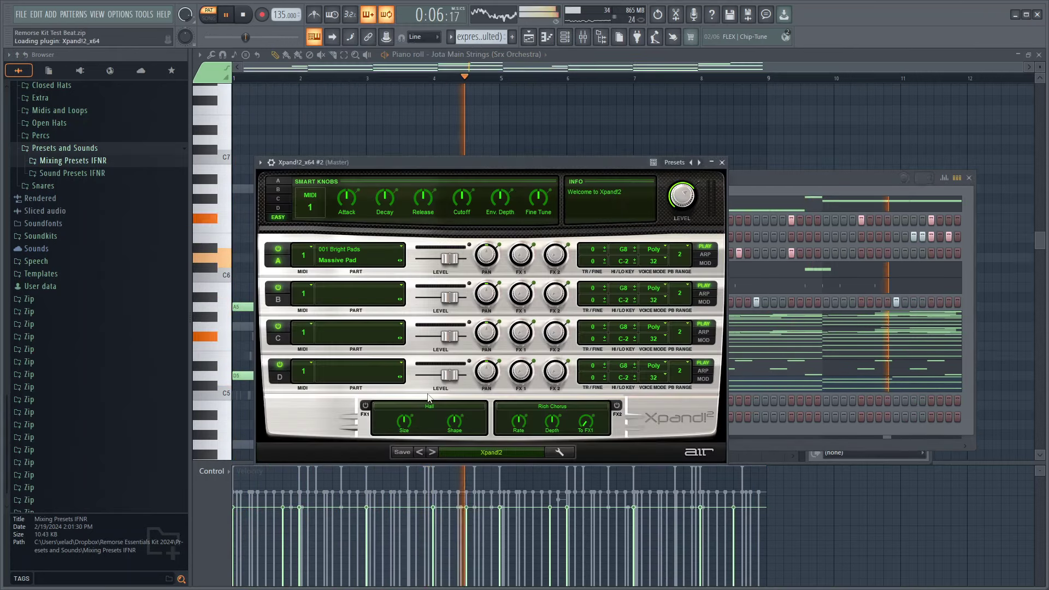
{"action": "left_click", "coordinate": [491, 452]}
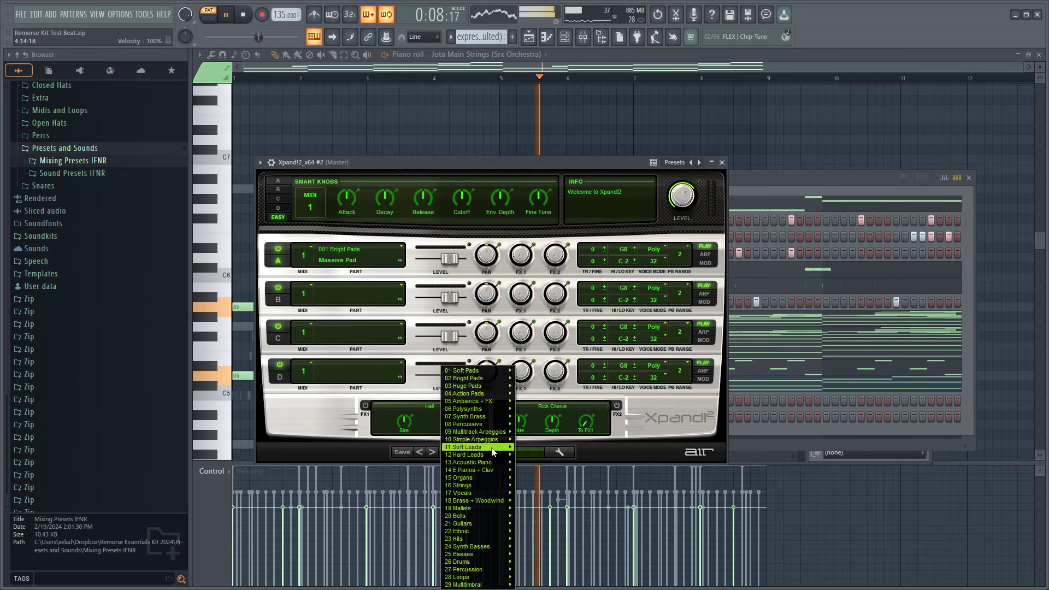
{"action": "mouse_move", "coordinate": [474, 518]}
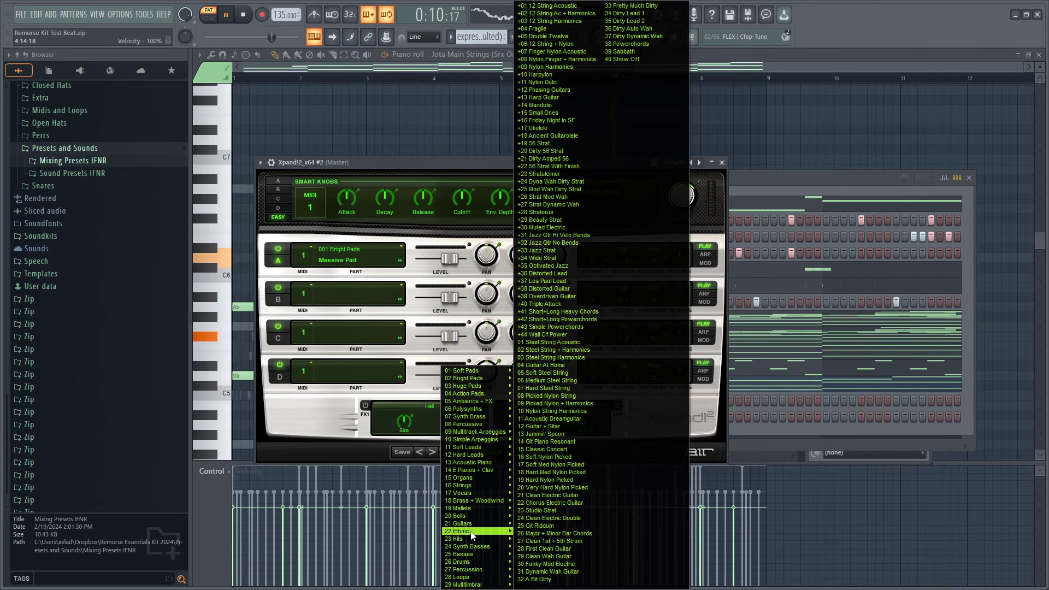
{"action": "mouse_move", "coordinate": [470, 486]}
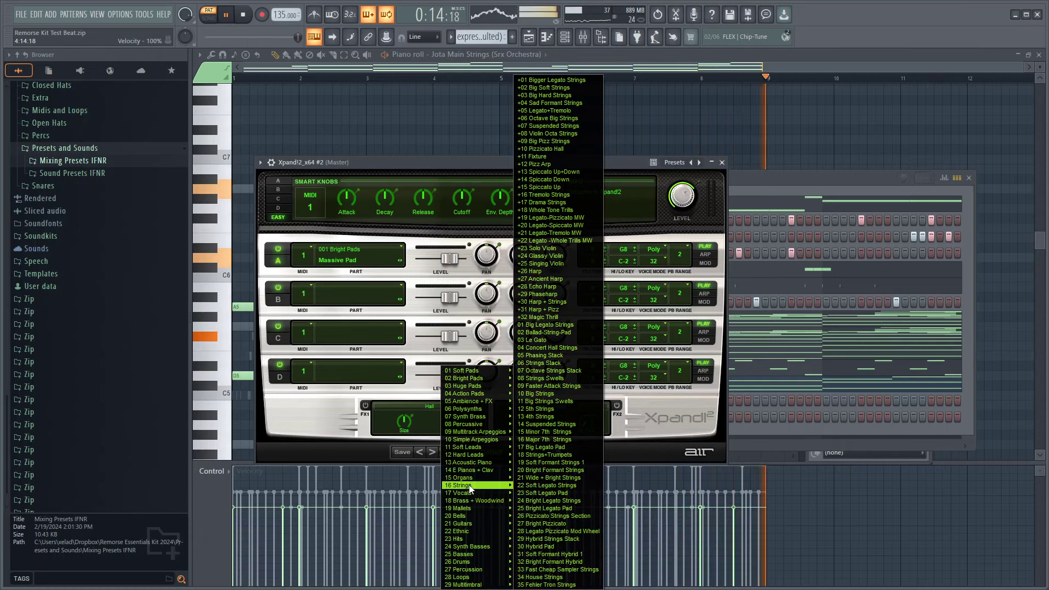
{"action": "left_click", "coordinate": [550, 272]}
Step: Place a one-step F#6 note near the start of bar 1 in the new Xpand!2 channel's piano roll
{"action": "left_click", "coordinate": [469, 55]}
{"action": "left_click", "coordinate": [476, 350]}
{"action": "scroll", "coordinate": [243, 235], "scroll_direction": "up", "scroll_amount": 3}
{"action": "key", "text": "space"}
{"action": "left_click_drag", "start_coordinate": [266, 230], "coordinate": [236, 230]}
{"action": "right_click", "coordinate": [241, 228]}
{"action": "scroll", "coordinate": [251, 241], "scroll_direction": "up", "scroll_amount": 1}
{"action": "scroll", "coordinate": [262, 223], "scroll_direction": "up", "scroll_amount": 3}
{"action": "left_click", "coordinate": [255, 218]}
{"action": "key", "text": "space"}
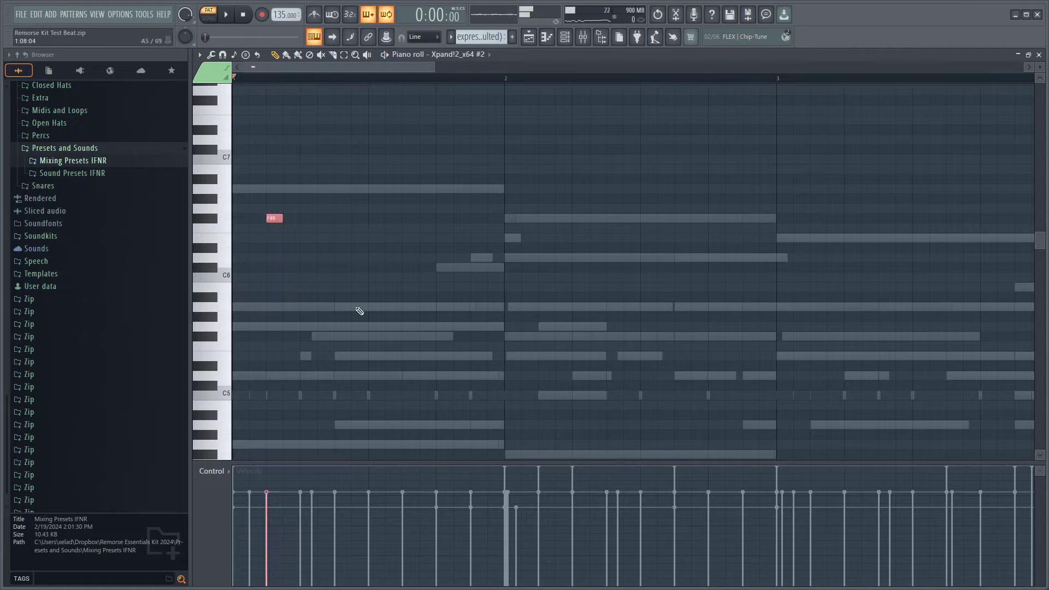
Step: Continue the harp pattern in bar 1 with short A6, D6, F#6, A6 and D6 notes and duplicate it into bar 2
{"action": "key", "text": "space"}
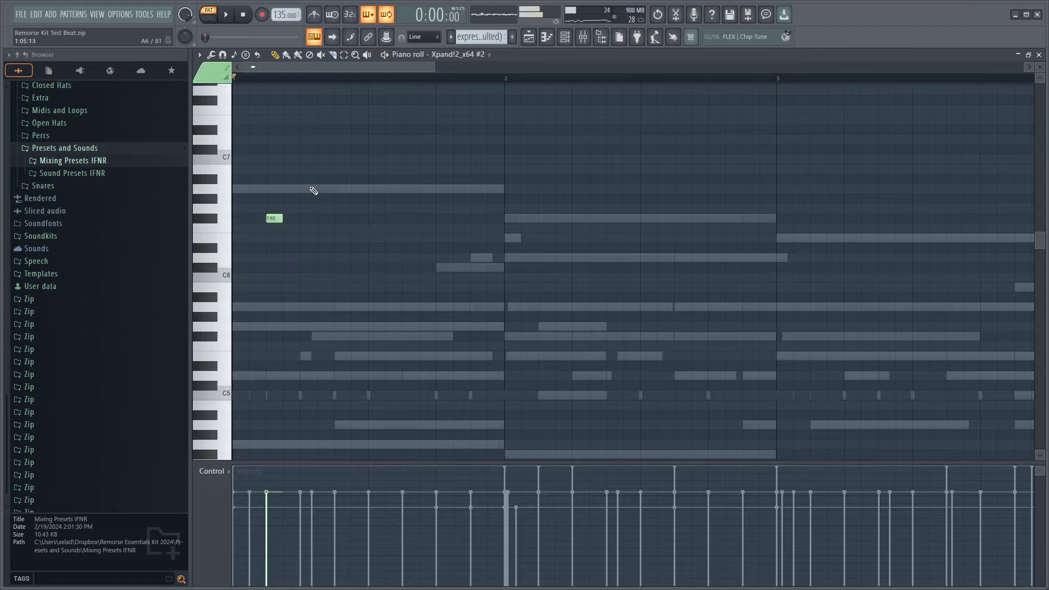
{"action": "left_click", "coordinate": [352, 249]}
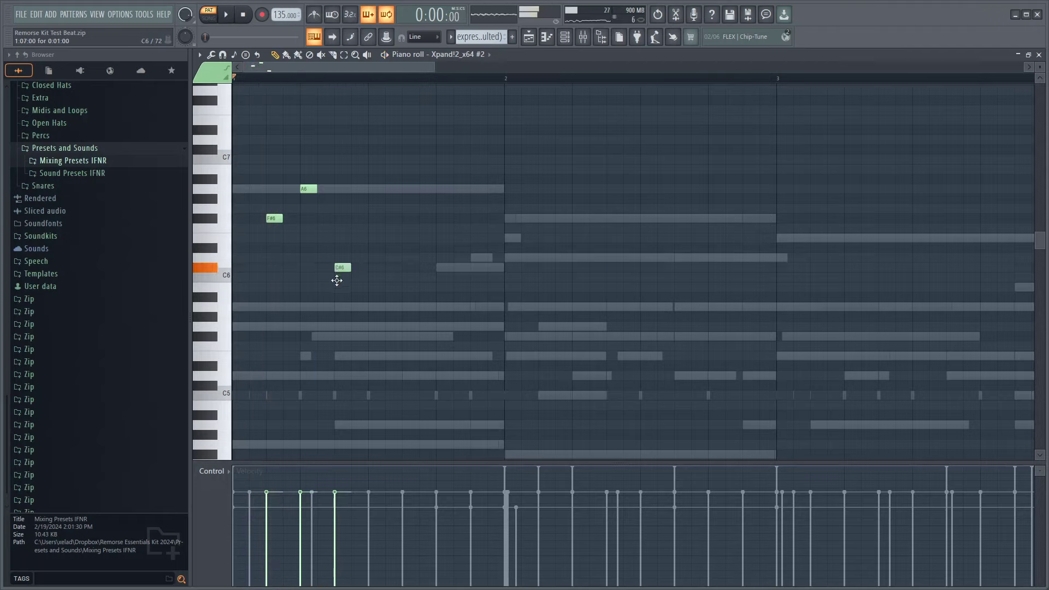
{"action": "left_click", "coordinate": [411, 208]}
{"action": "left_click", "coordinate": [444, 189]}
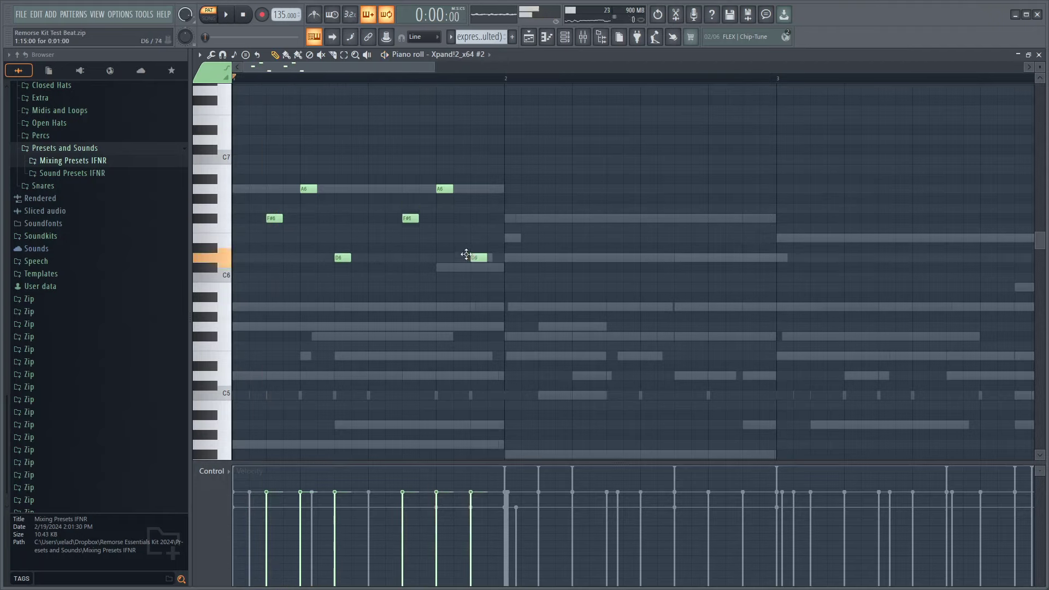
{"action": "scroll", "coordinate": [403, 121], "scroll_direction": "down", "scroll_amount": 2}
{"action": "key", "text": "ctrl+b"}
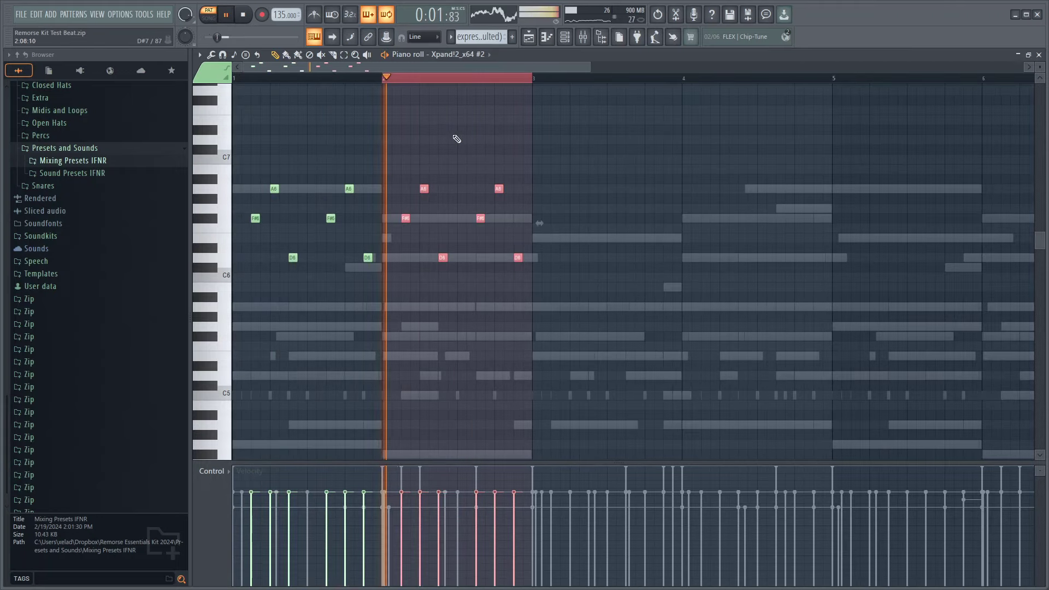
Step: Repeat the harp pattern through bar 4 and delete the excess copies beyond that bar
{"action": "scroll", "coordinate": [454, 136], "scroll_direction": "down", "scroll_amount": 2}
{"action": "key", "text": "ctrl+b"}
{"action": "key", "text": "ctrl+b"}
{"action": "key", "text": "ctrl+b"}
{"action": "key", "text": "ctrl+d"}
{"action": "key", "text": "space"}
{"action": "left_click_drag", "start_coordinate": [640, 337], "coordinate": [532, 154]}
{"action": "key", "text": "Delete"}
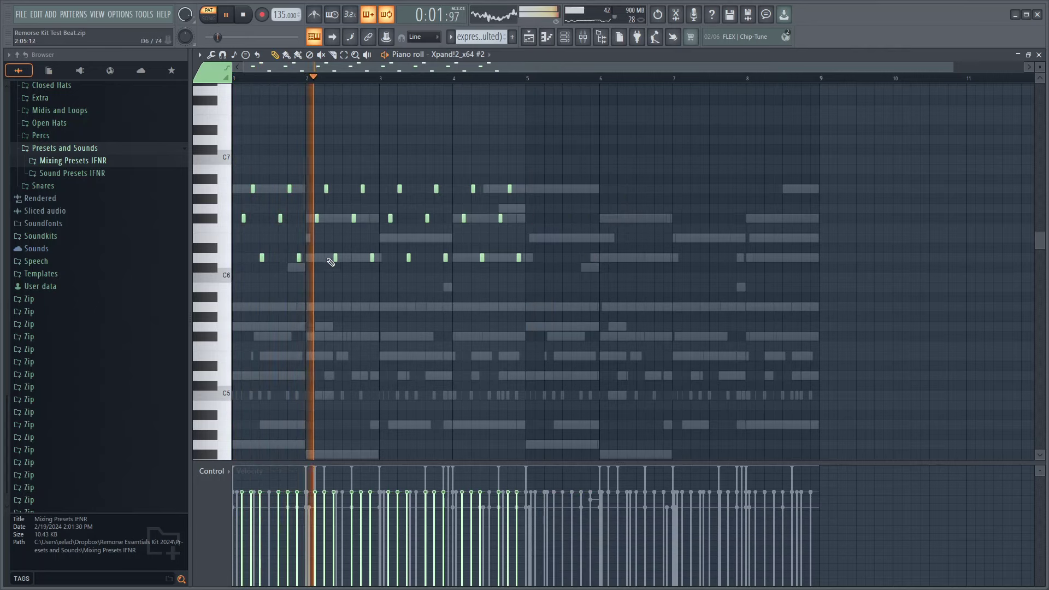
Step: Raise the last D6 note of bar 4 to D7 and play the pattern
{"action": "scroll", "coordinate": [330, 260], "scroll_direction": "up", "scroll_amount": 3}
{"action": "scroll", "coordinate": [505, 206], "scroll_direction": "up", "scroll_amount": 2}
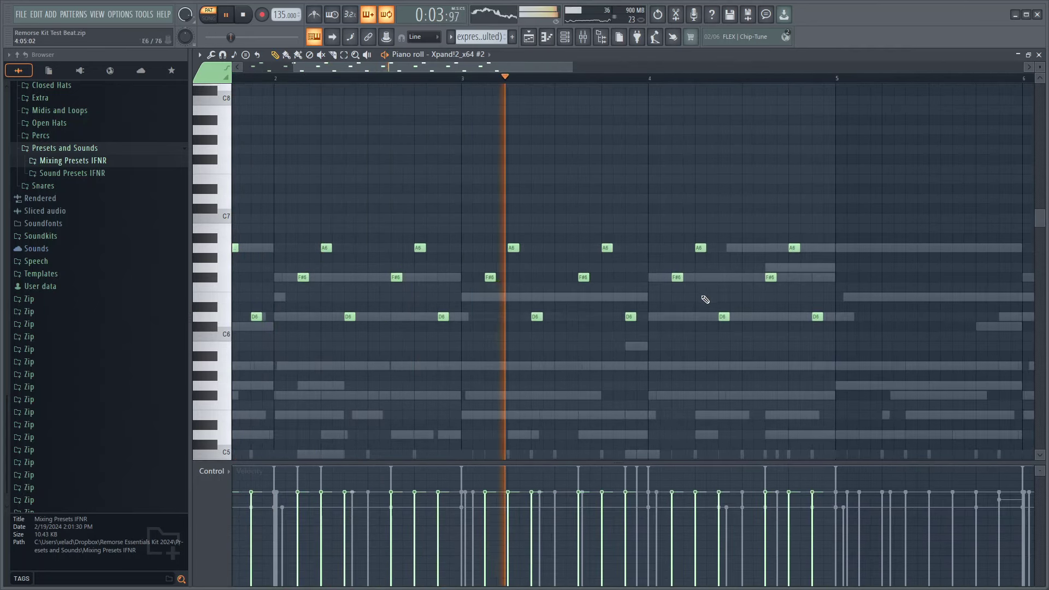
{"action": "scroll", "coordinate": [771, 284], "scroll_direction": "up", "scroll_amount": 3}
{"action": "left_click_drag", "start_coordinate": [854, 314], "coordinate": [839, 187]}
{"action": "key", "text": "space"}
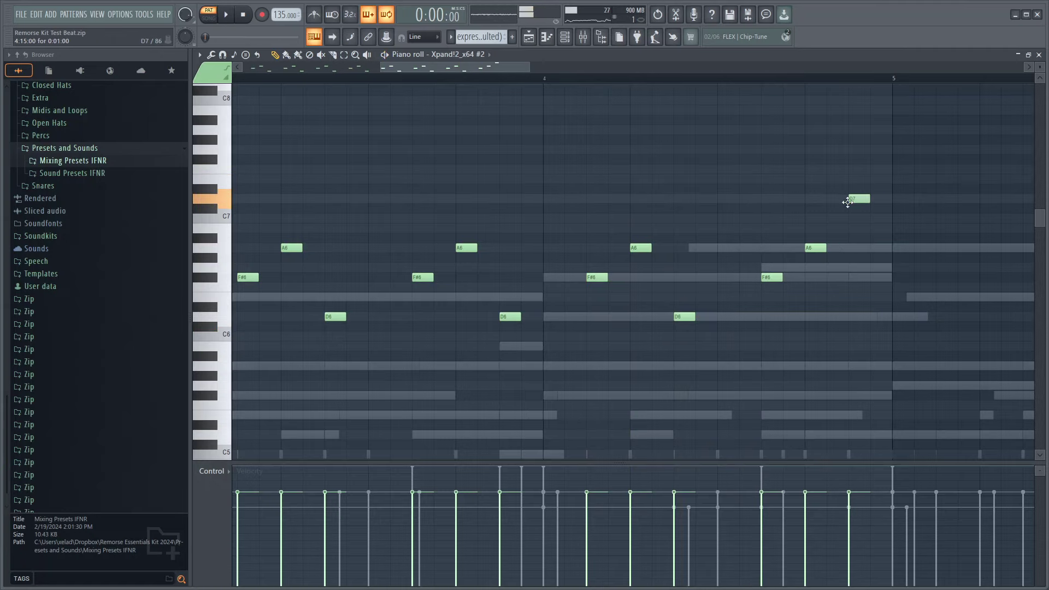
{"action": "key", "text": "space"}
{"action": "scroll", "coordinate": [803, 271], "scroll_direction": "down", "scroll_amount": 7}
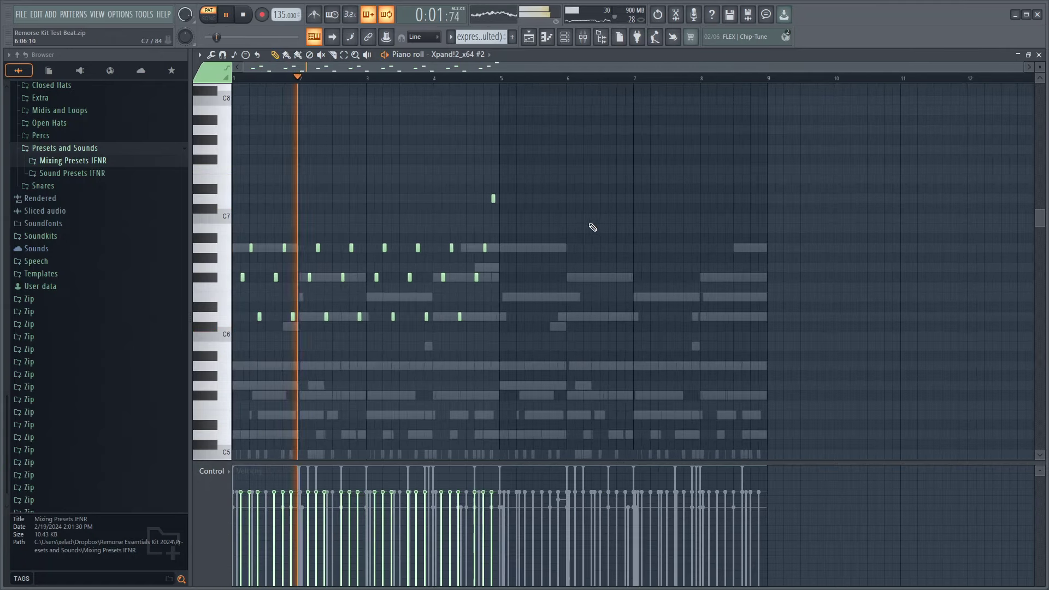
Step: Route the Xpand!2_x64 #2 harp channel to mixer insert 14 and move it directly above the Jota Main Strings channel
{"action": "key", "text": "F6"}
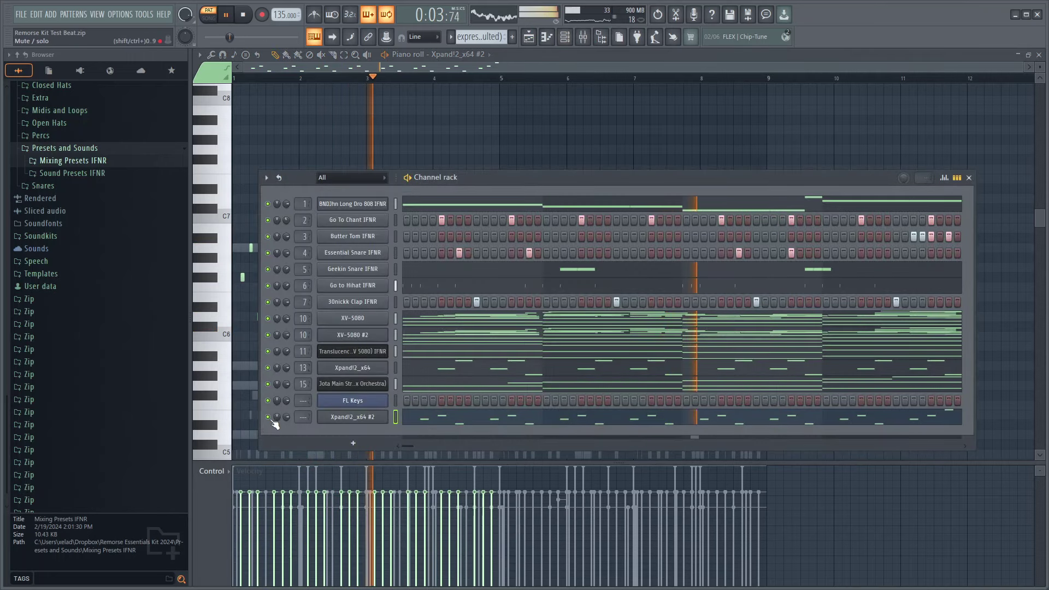
{"action": "scroll", "coordinate": [298, 417], "scroll_direction": "up", "scroll_amount": 6}
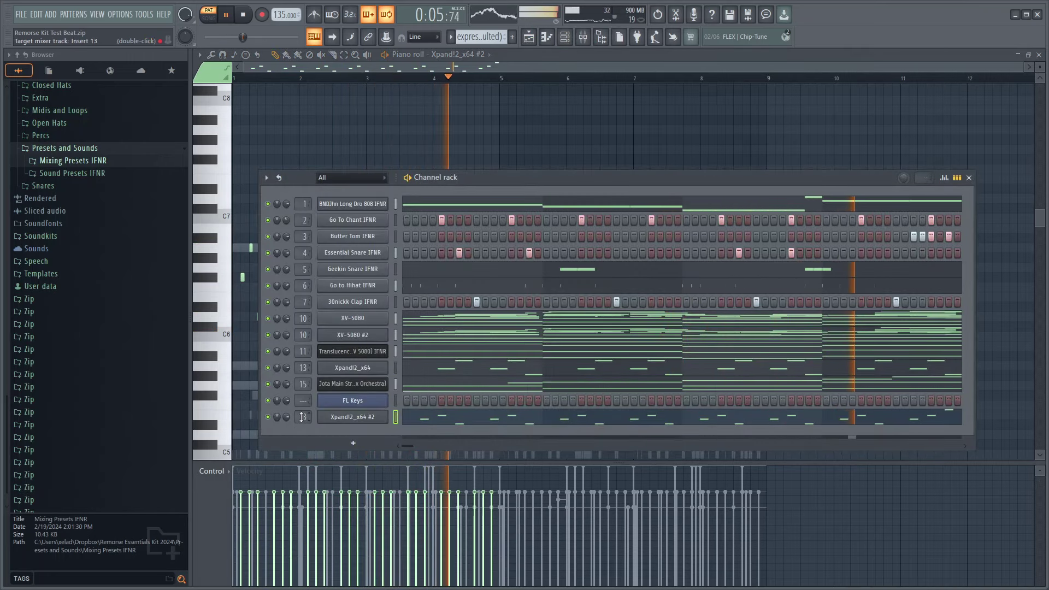
{"action": "scroll", "coordinate": [304, 415], "scroll_direction": "up", "scroll_amount": 2}
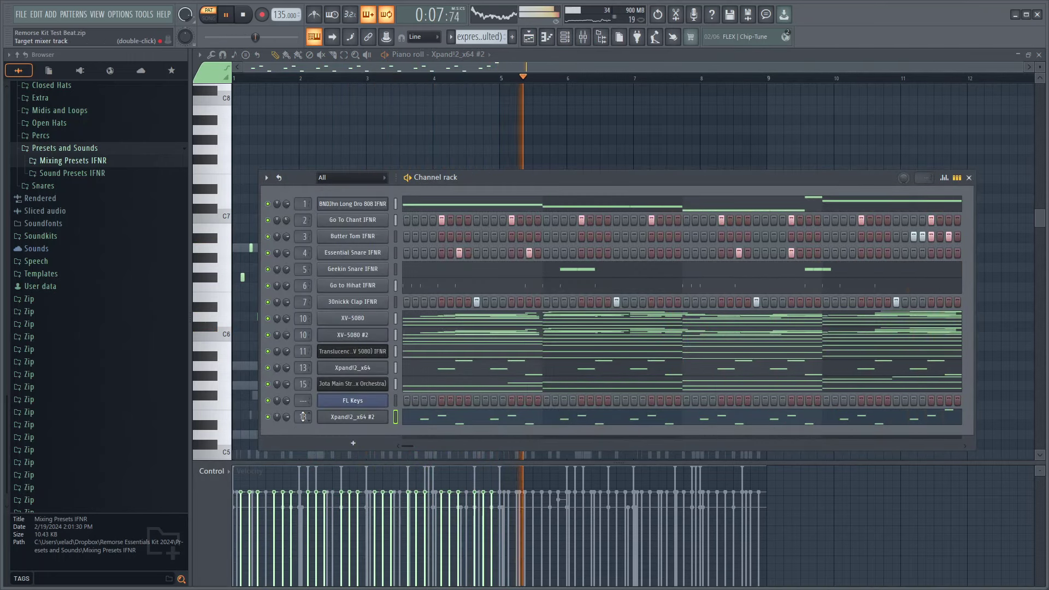
{"action": "key", "text": "alt+Up"}
{"action": "key", "text": "alt+Up"}
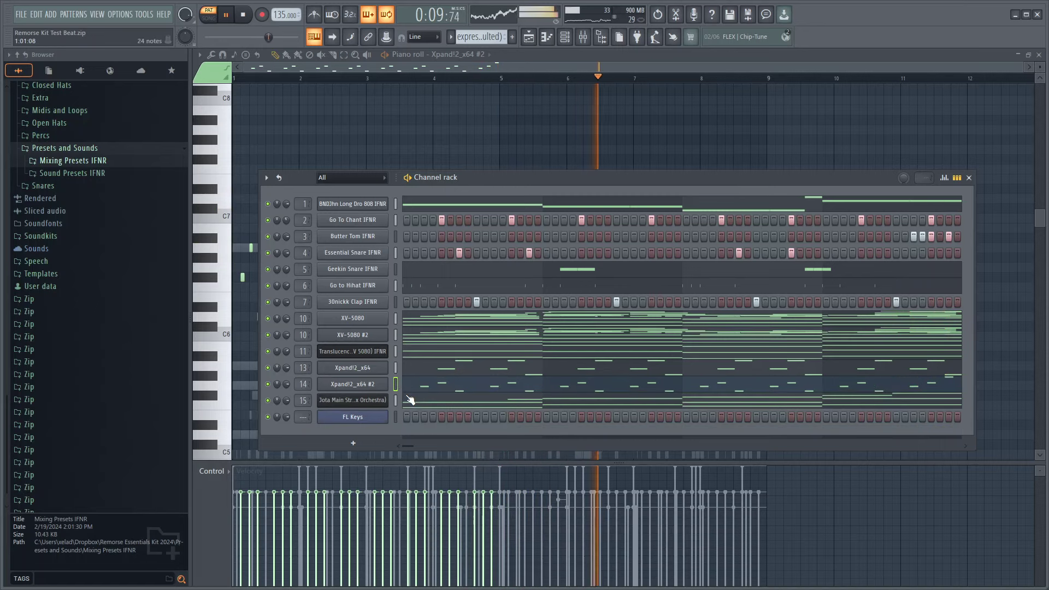
{"action": "left_click", "coordinate": [583, 37]}
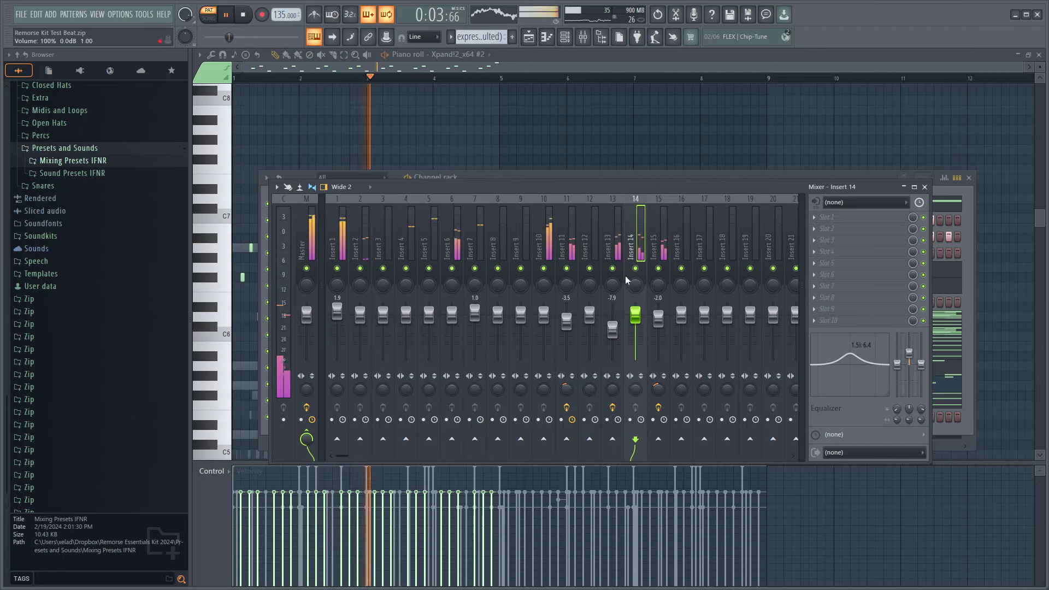
{"action": "left_click", "coordinate": [565, 38]}
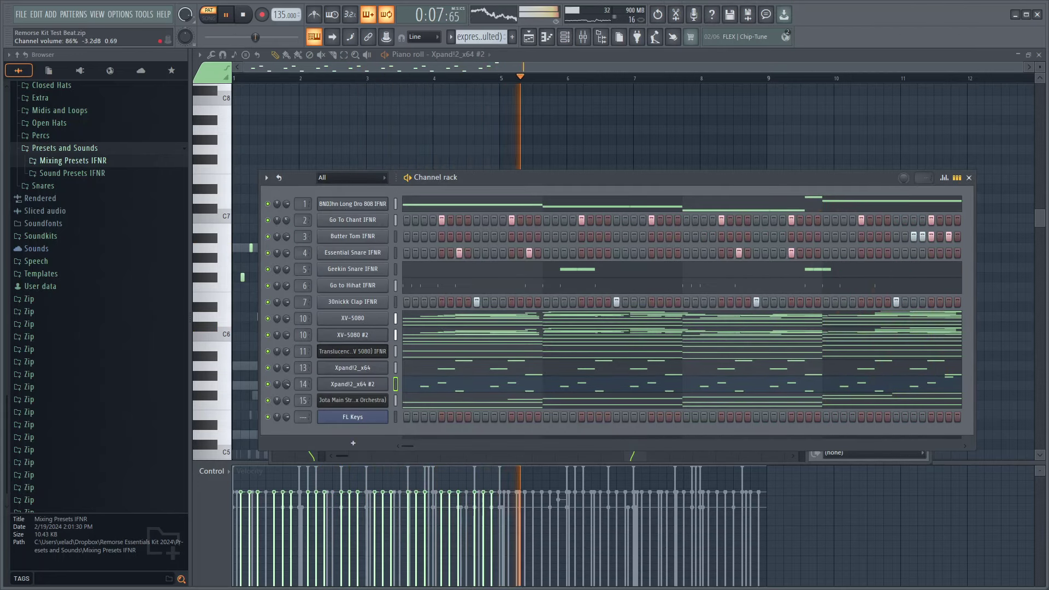
Step: Move the D7 note at the end of bar 4 in the harp pattern back down to D6
{"action": "key", "text": "space"}
{"action": "key", "text": "space"}
{"action": "left_click", "coordinate": [411, 116]}
{"action": "scroll", "coordinate": [234, 325], "scroll_direction": "up", "scroll_amount": 3}
{"action": "scroll", "coordinate": [765, 201], "scroll_direction": "down", "scroll_amount": 1}
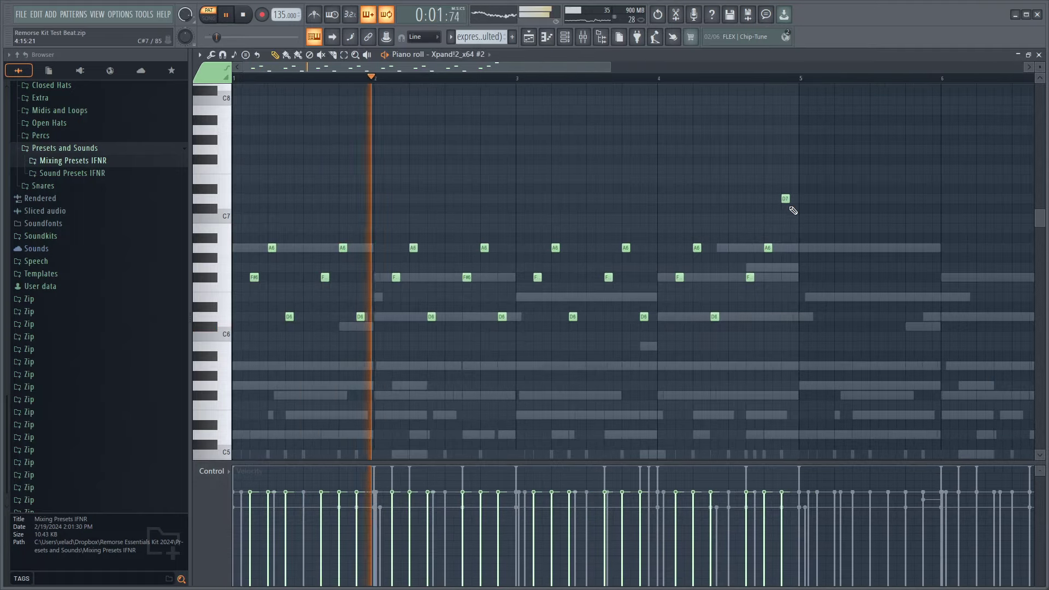
{"action": "left_click_drag", "start_coordinate": [785, 199], "coordinate": [763, 321]}
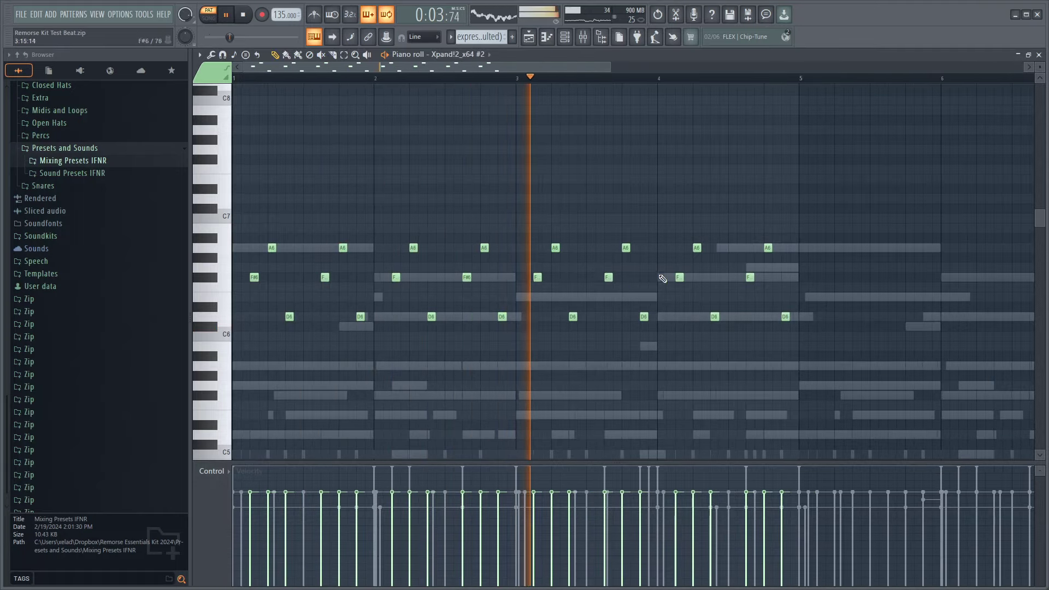
Step: Duplicate the four-bar harp pattern into bars 5 to 8
{"action": "scroll", "coordinate": [662, 278], "scroll_direction": "down", "scroll_amount": 4}
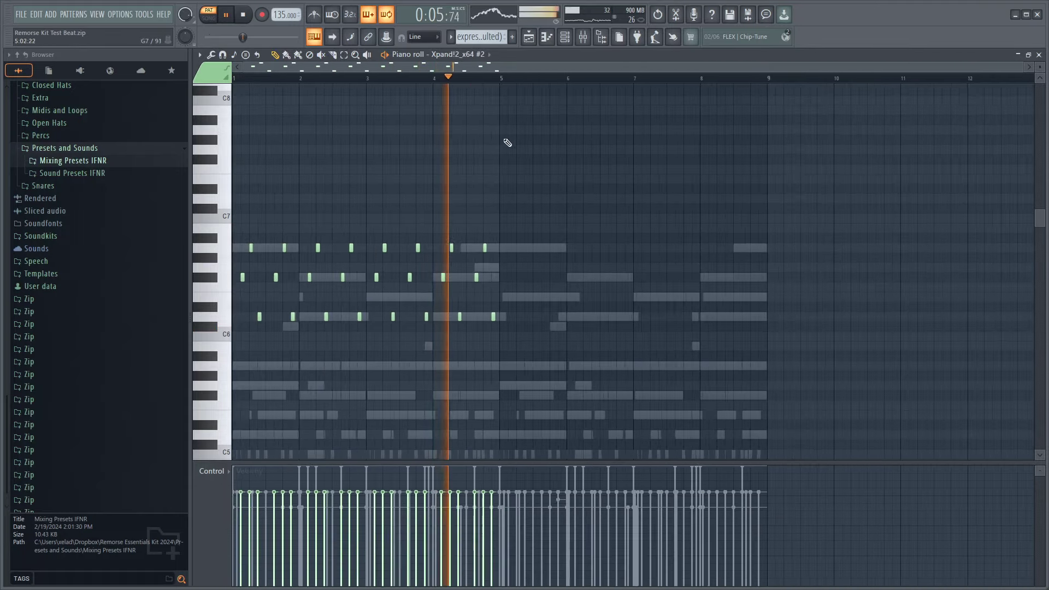
{"action": "left_click_drag", "start_coordinate": [503, 79], "coordinate": [234, 79]}
{"action": "key", "text": "ctrl+b"}
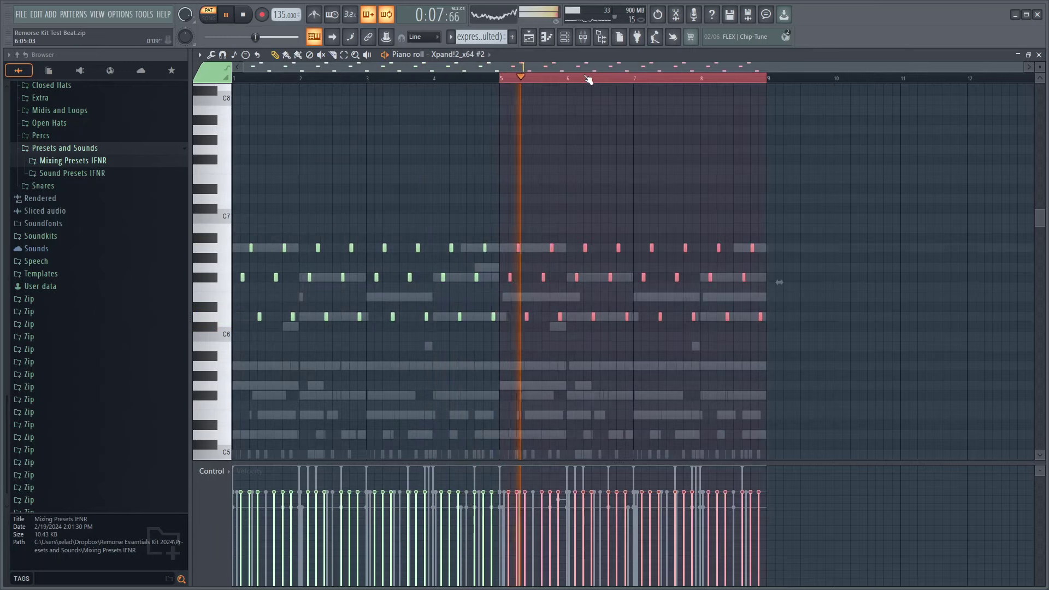
Step: Try the copied harp notes in bars 5 to 8 one octave higher
{"action": "left_click_drag", "start_coordinate": [831, 180], "coordinate": [485, 415]}
{"action": "key", "text": "ctrl+Up"}
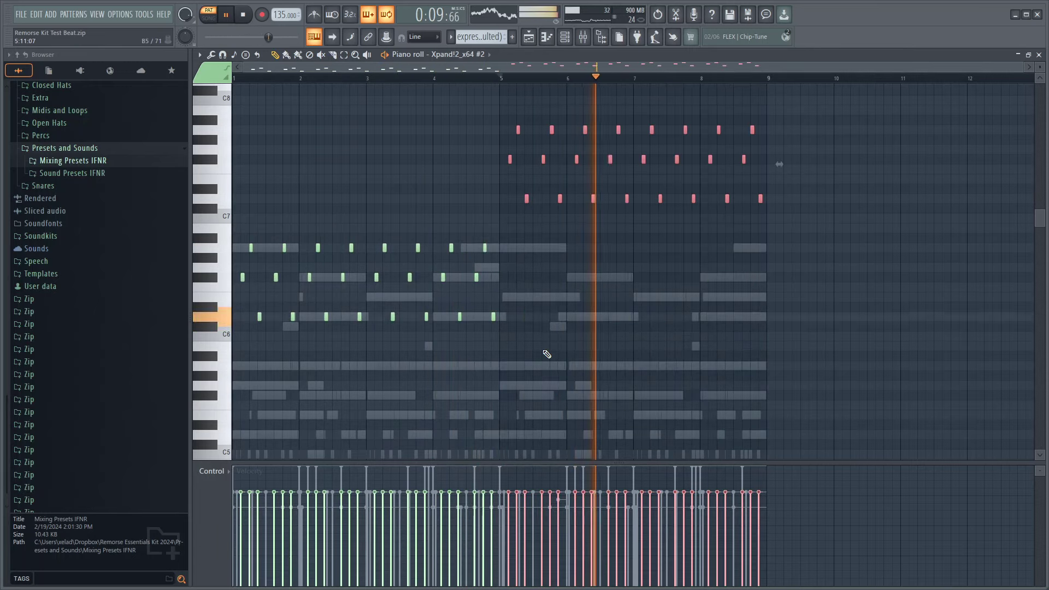
{"action": "key", "text": "ctrl+Down"}
Step: Try the last D6 note of bar 8 at E6
{"action": "scroll", "coordinate": [812, 311], "scroll_direction": "up", "scroll_amount": 3}
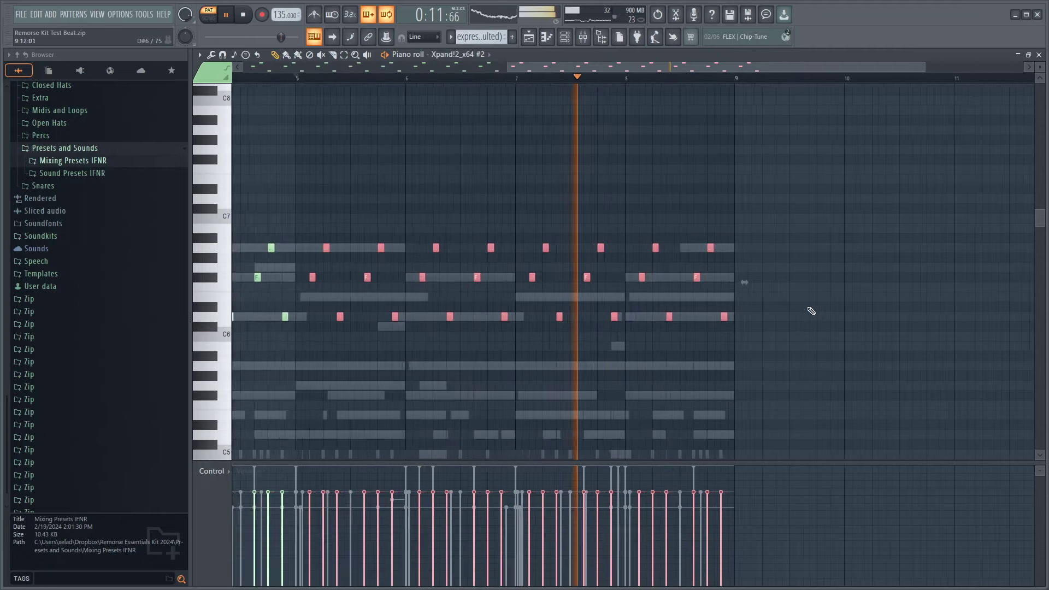
{"action": "scroll", "coordinate": [787, 310], "scroll_direction": "up", "scroll_amount": 3}
{"action": "key", "text": "ctrl+d"}
{"action": "left_click_drag", "start_coordinate": [667, 317], "coordinate": [664, 296]}
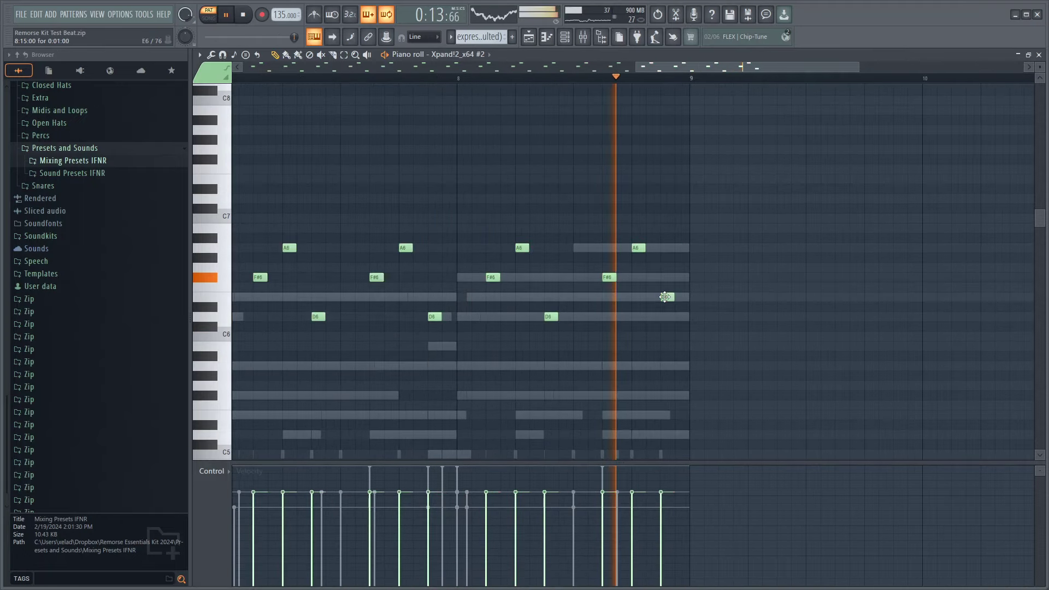
{"action": "scroll", "coordinate": [660, 298], "scroll_direction": "down", "scroll_amount": 4}
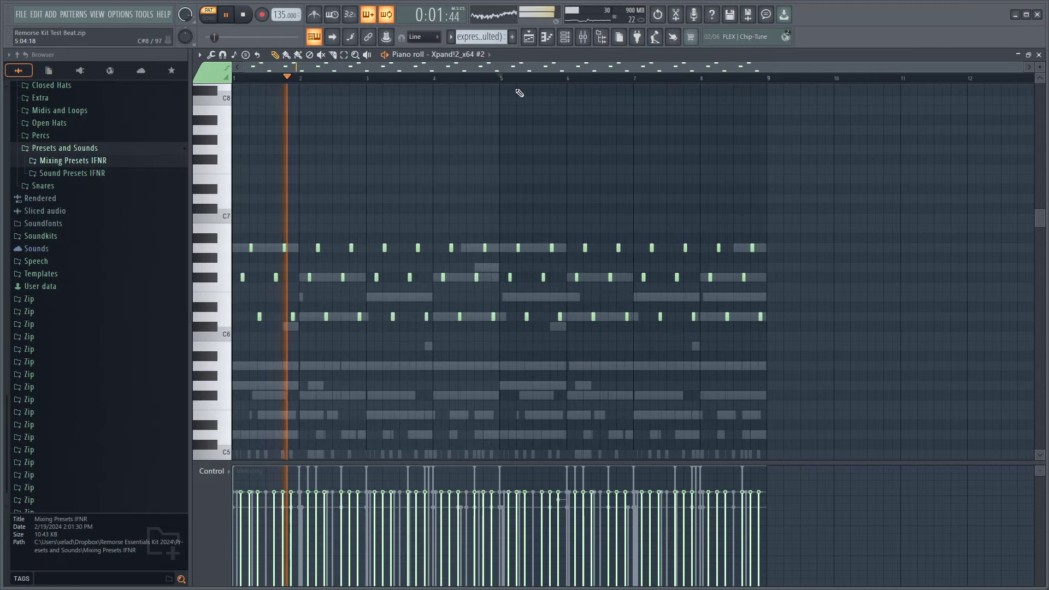
Step: Load the 229alex1 Default Delay 2 Mixer IFNR preset from the Mixing Presets IFNR folder onto mixer insert 14
{"action": "left_click", "coordinate": [567, 37]}
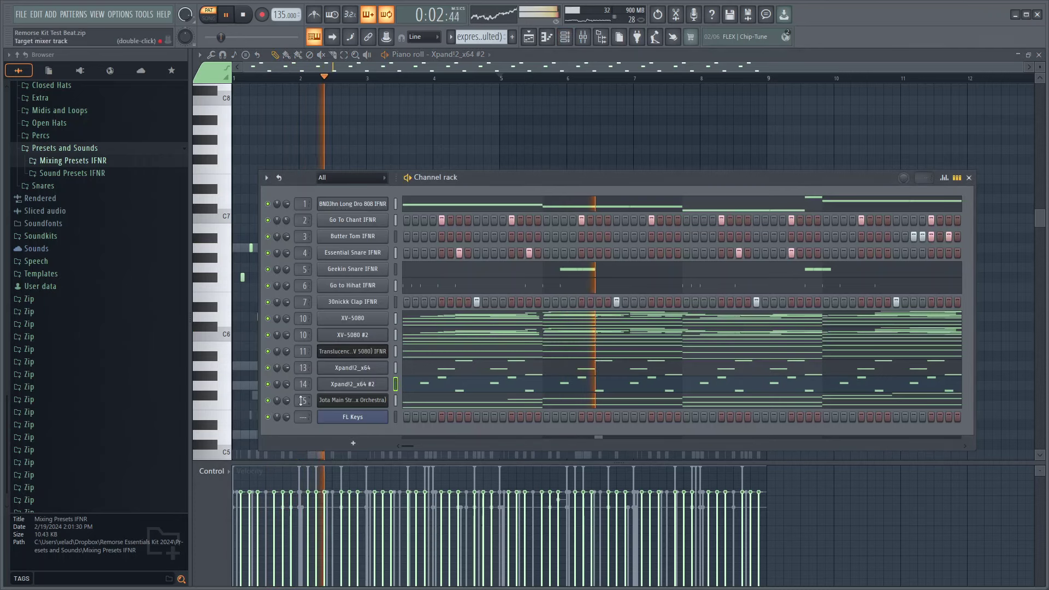
{"action": "left_click", "coordinate": [582, 36]}
{"action": "left_click", "coordinate": [818, 217]}
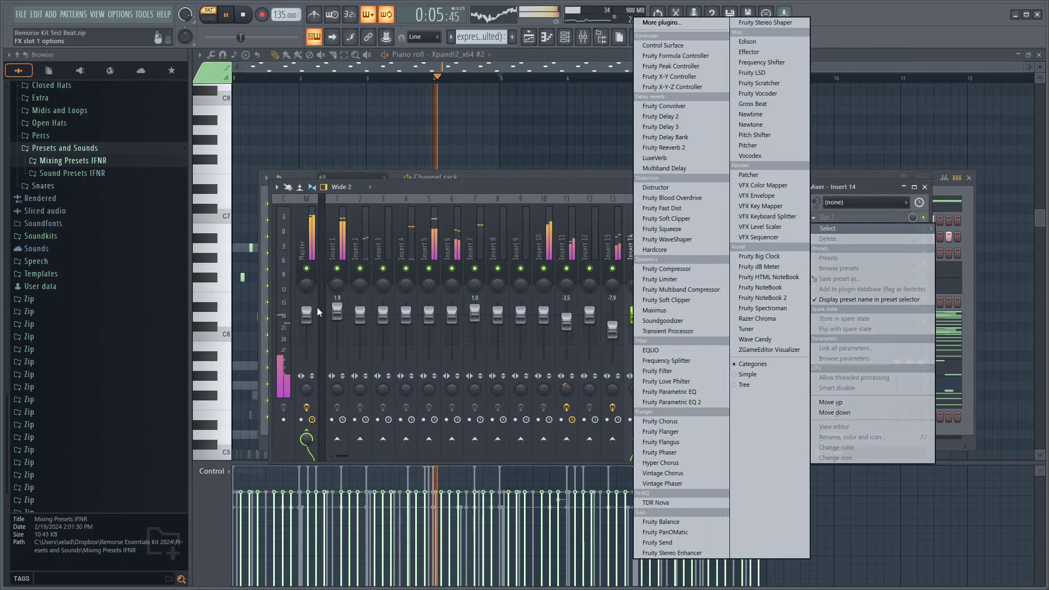
{"action": "left_click", "coordinate": [457, 189]}
{"action": "left_click", "coordinate": [63, 161]}
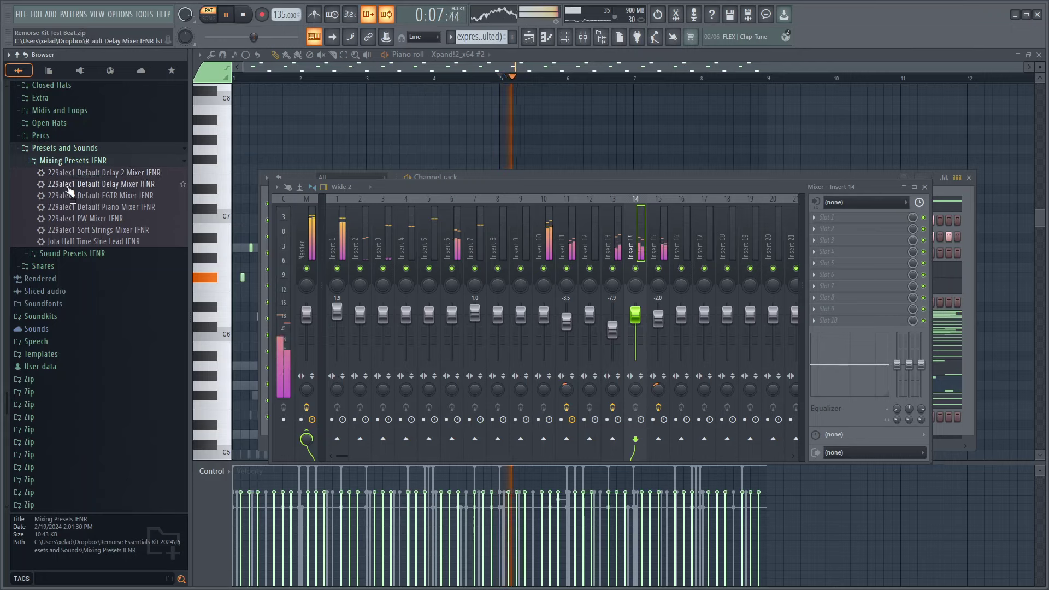
{"action": "left_click_drag", "start_coordinate": [722, 284], "coordinate": [636, 257]}
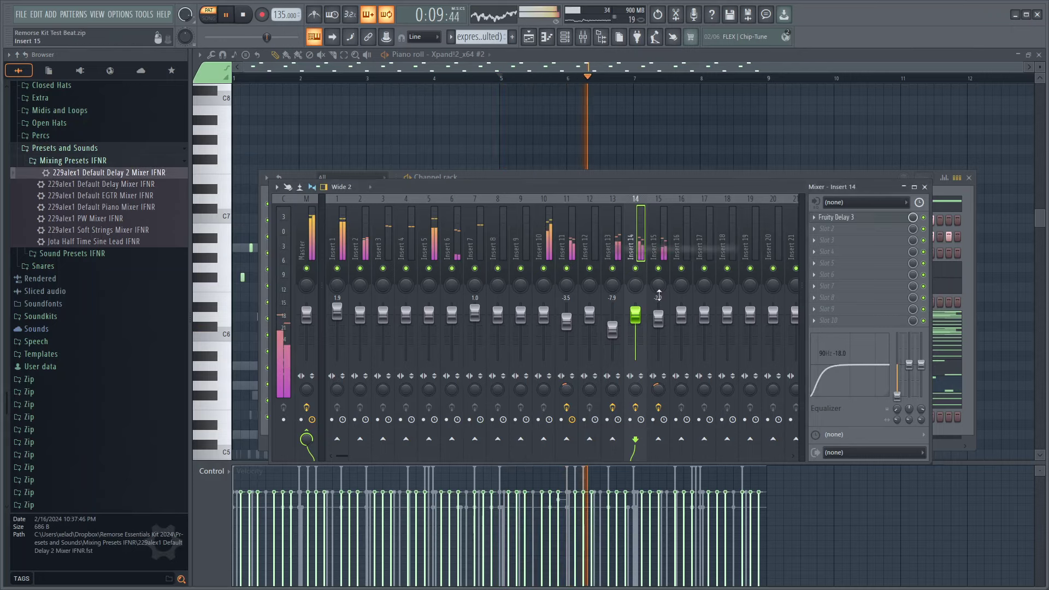
Step: Solo mixer insert 14 to hear the harp with Fruity Delay 3, and unsolo it again
{"action": "right_click", "coordinate": [636, 269]}
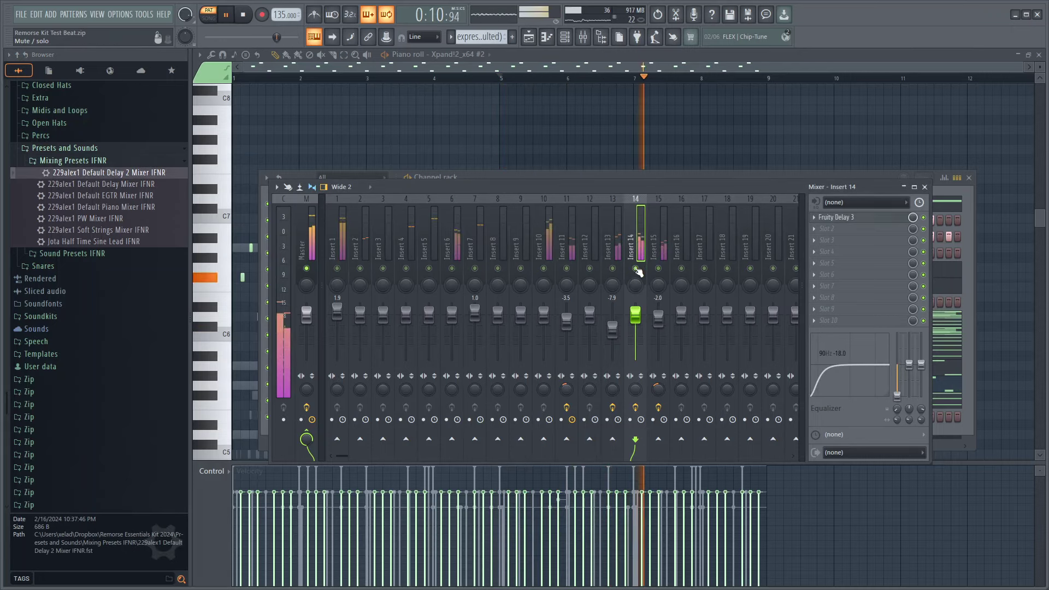
{"action": "left_click", "coordinate": [885, 219]}
{"action": "left_click", "coordinate": [885, 219]}
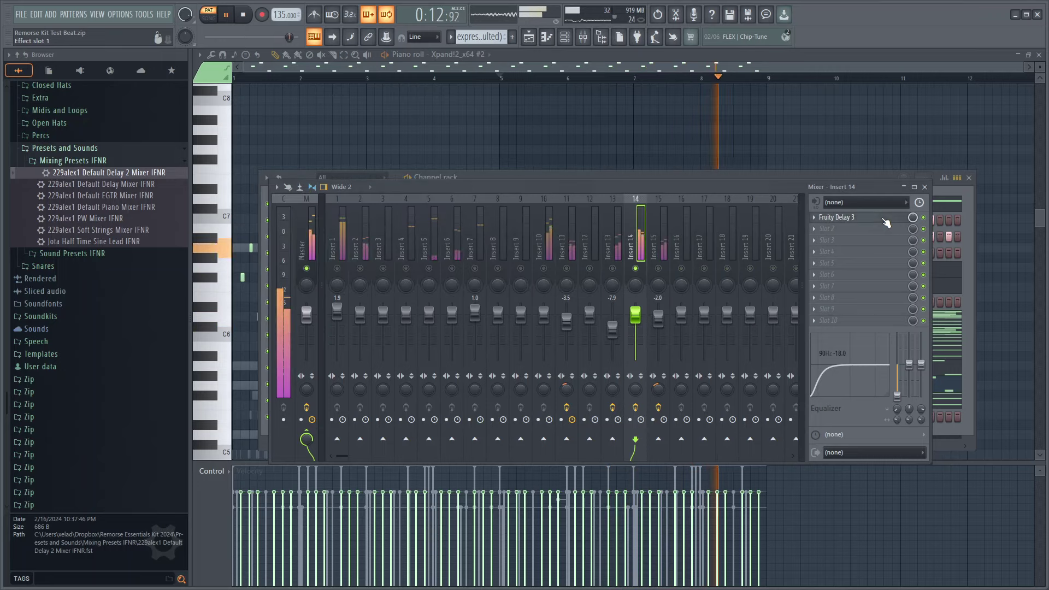
{"action": "right_click", "coordinate": [636, 268]}
Step: Lower the mix level of Fruity Delay 3 on insert 14 by entering a value
{"action": "left_click", "coordinate": [358, 80]}
{"action": "key", "text": "space"}
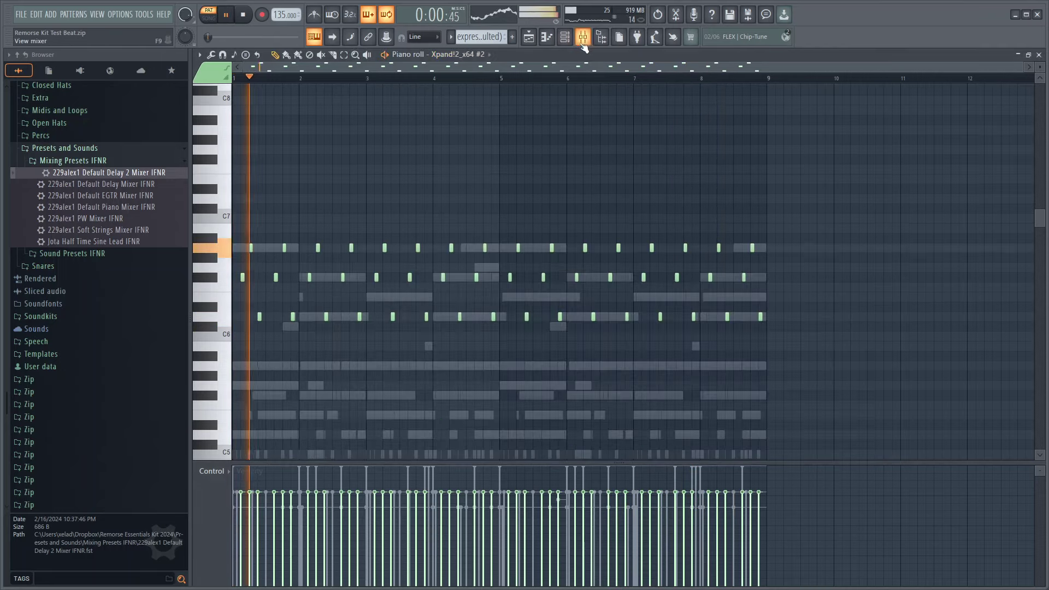
{"action": "left_click", "coordinate": [582, 40]}
{"action": "right_click", "coordinate": [912, 225]}
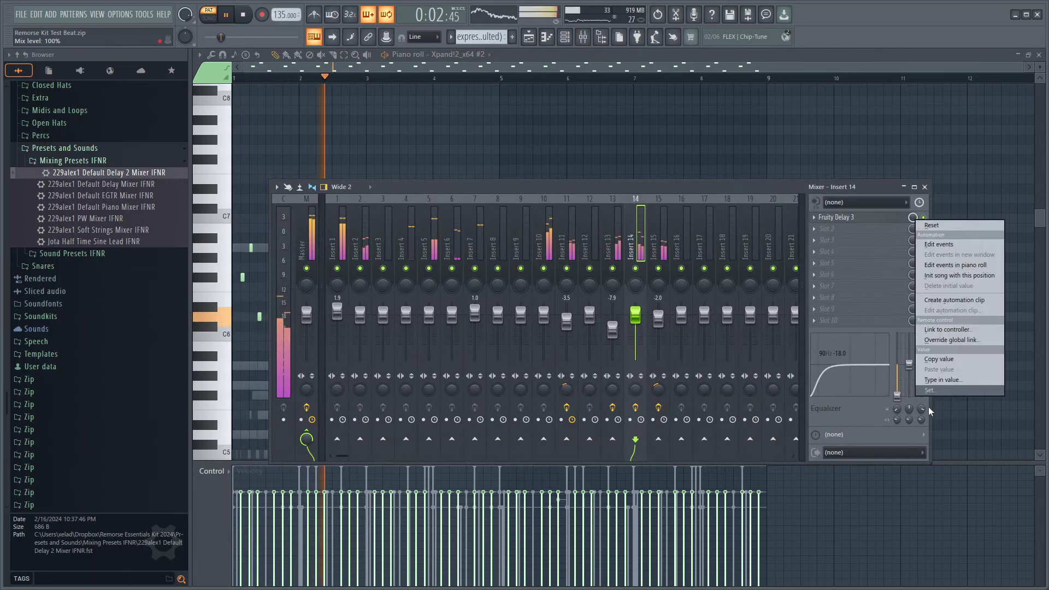
{"action": "left_click", "coordinate": [944, 375]}
{"action": "key", "text": "Return"}
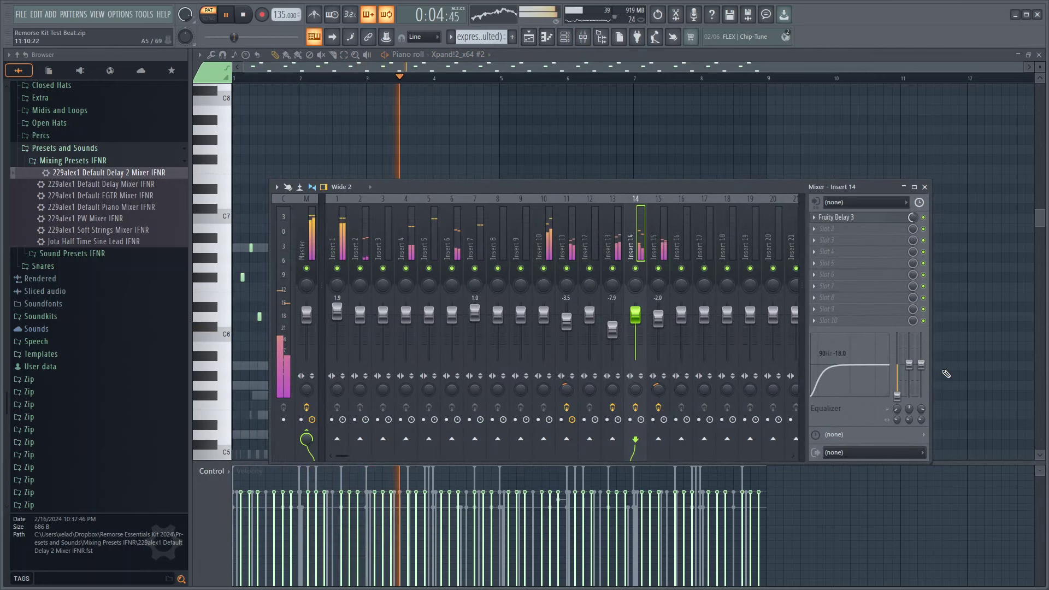
Step: Expand the Sound Presets IFNR folder and add another Xpand!2_x64 channel to the channel rack
{"action": "left_click", "coordinate": [565, 37]}
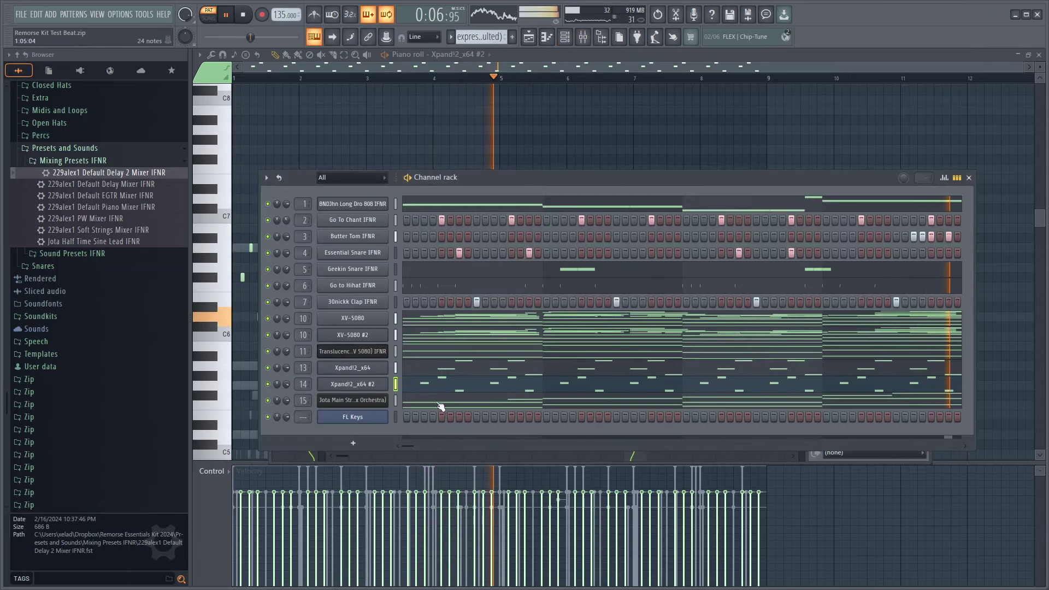
{"action": "left_click", "coordinate": [96, 162]}
{"action": "left_click", "coordinate": [95, 173]}
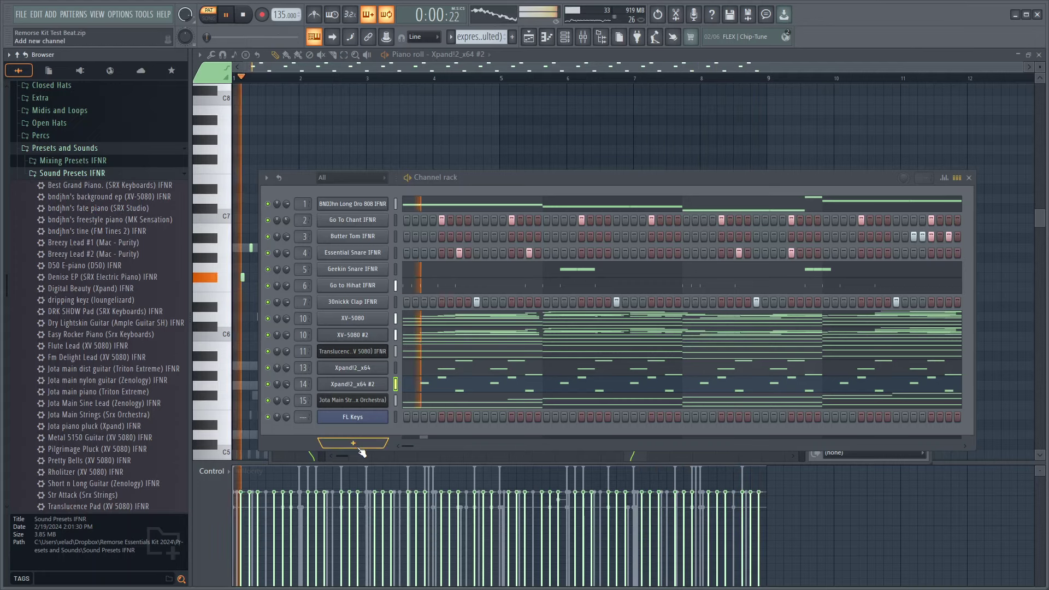
{"action": "left_click", "coordinate": [372, 15]}
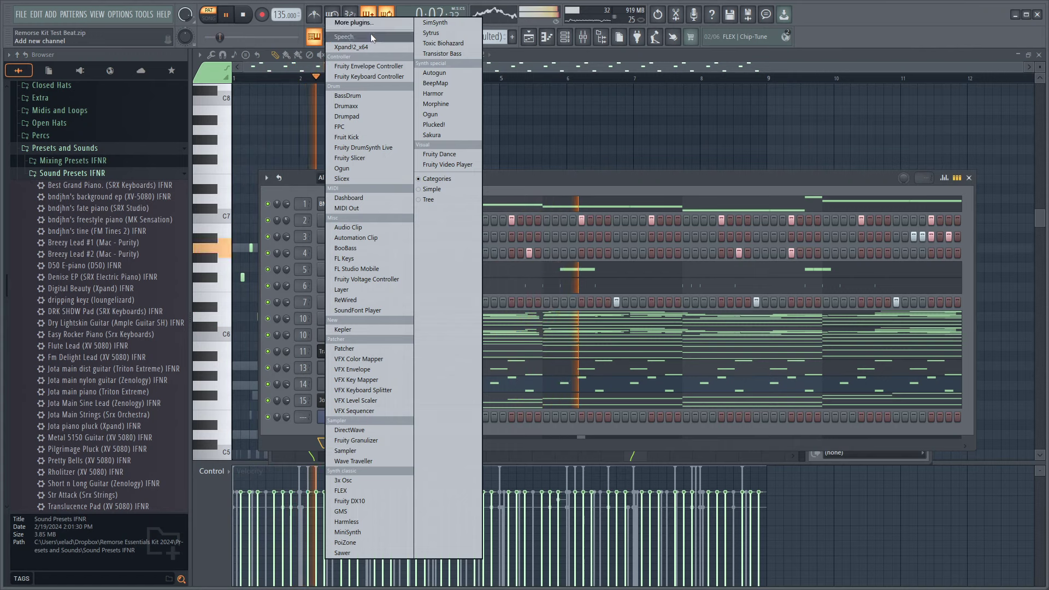
{"action": "left_click", "coordinate": [351, 47]}
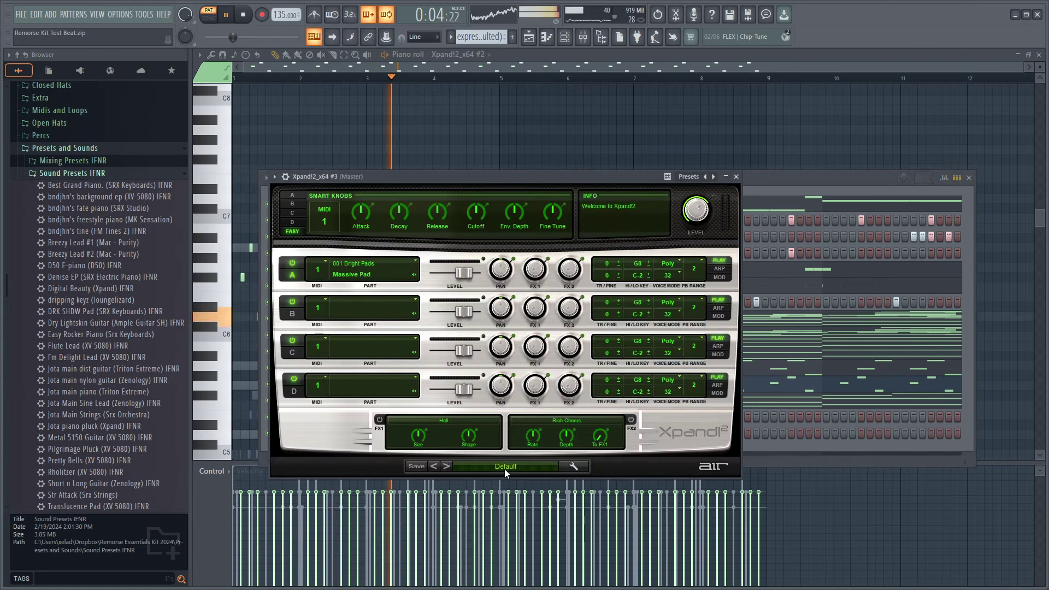
Step: Load the +10 Pizzicato Hall preset from the 16 Strings category in the new Xpand!2 instance
{"action": "left_click", "coordinate": [505, 467]}
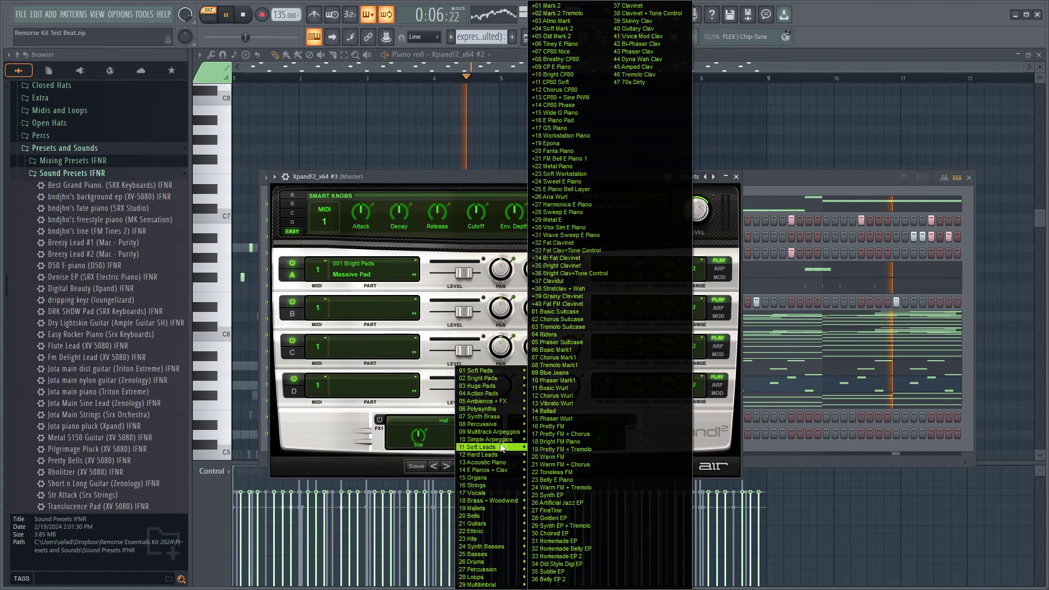
{"action": "mouse_move", "coordinate": [491, 505]}
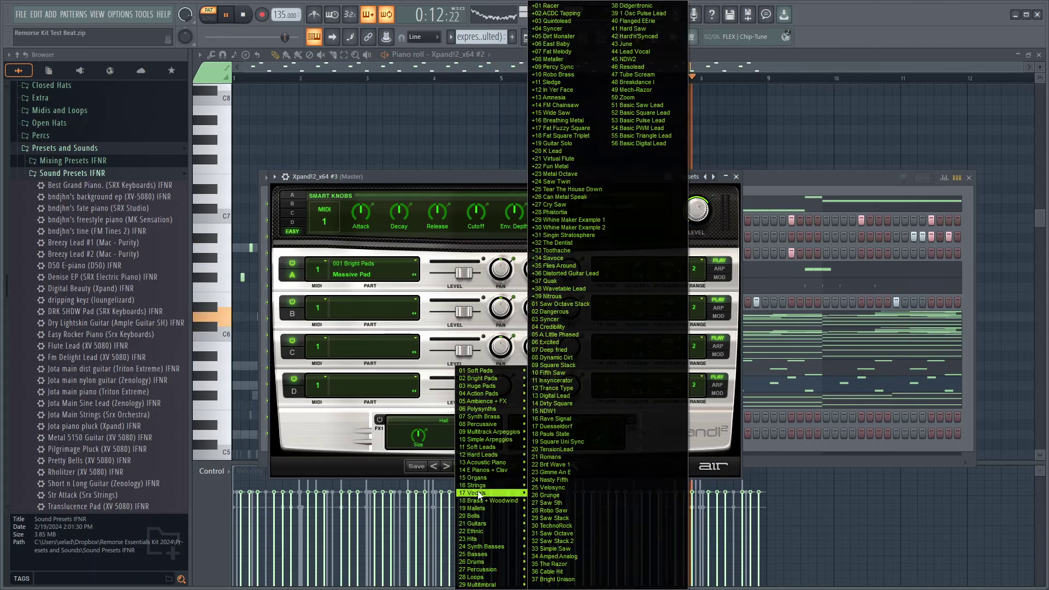
{"action": "mouse_move", "coordinate": [485, 473]}
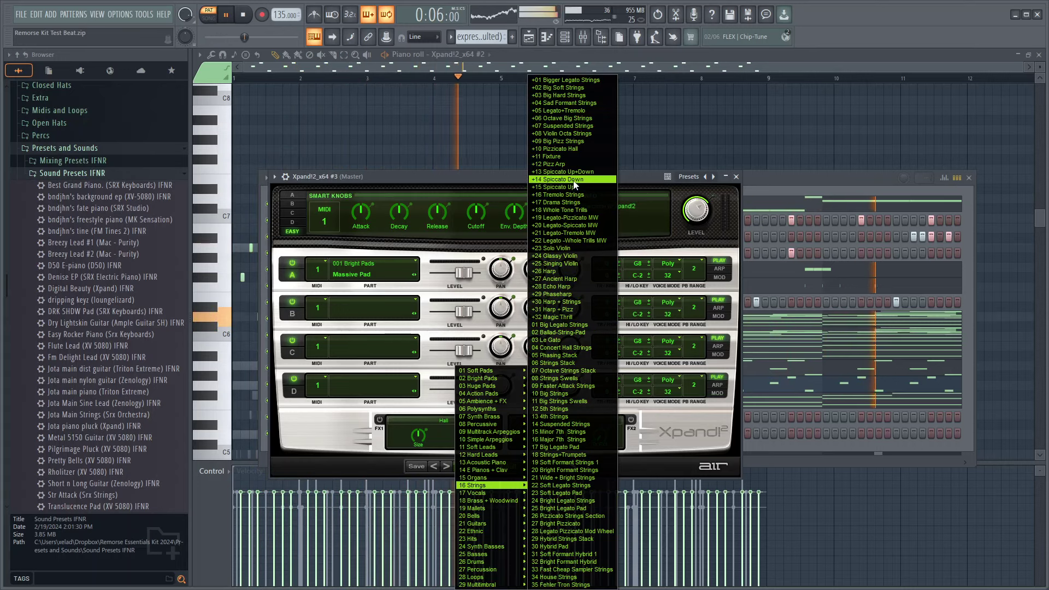
{"action": "left_click", "coordinate": [569, 153]}
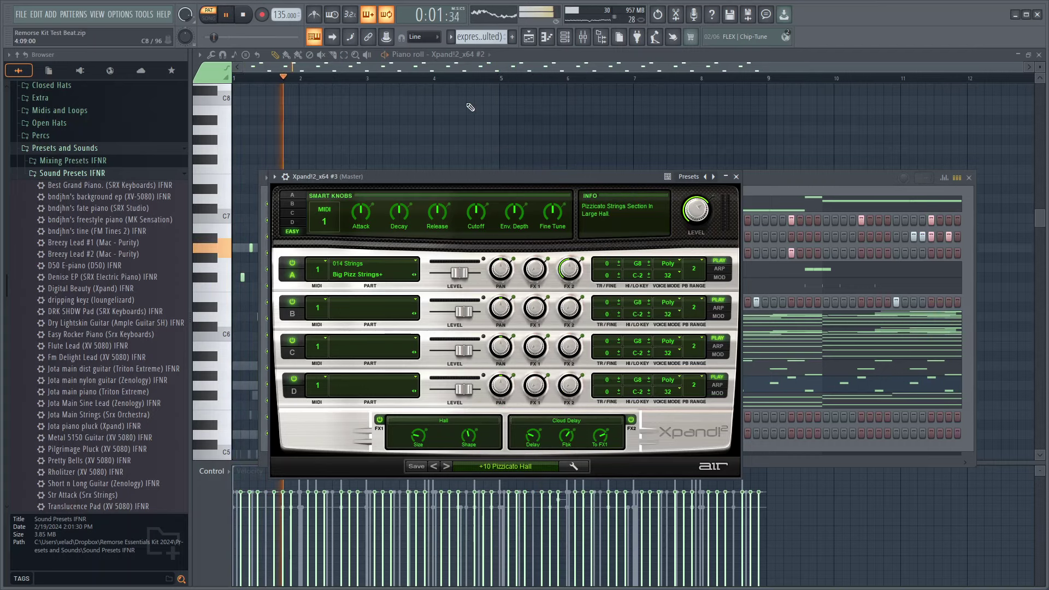
Step: Show the new Xpand!2 channel's piano roll and play the pattern against the other parts' ghost notes
{"action": "left_click", "coordinate": [459, 54]}
{"action": "left_click", "coordinate": [459, 374]}
{"action": "scroll", "coordinate": [280, 323], "scroll_direction": "up", "scroll_amount": 2}
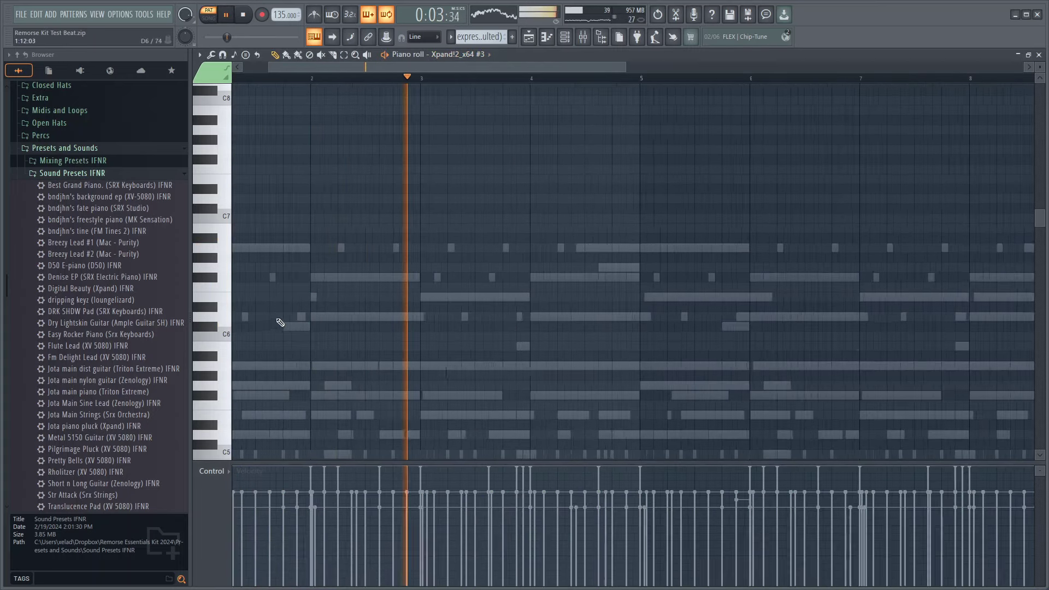
{"action": "key", "text": "space"}
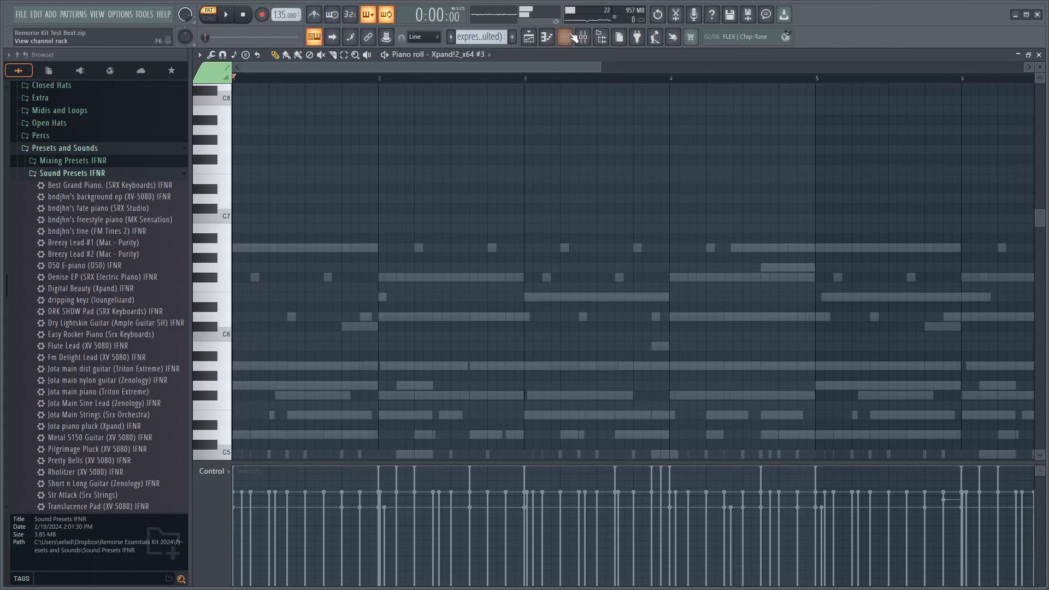
Step: Replace the third Xpand!2 channel with the SRX ORCHESTRA plugin, found by searching the generators for "srx"
{"action": "left_click", "coordinate": [575, 36]}
{"action": "right_click", "coordinate": [351, 433]}
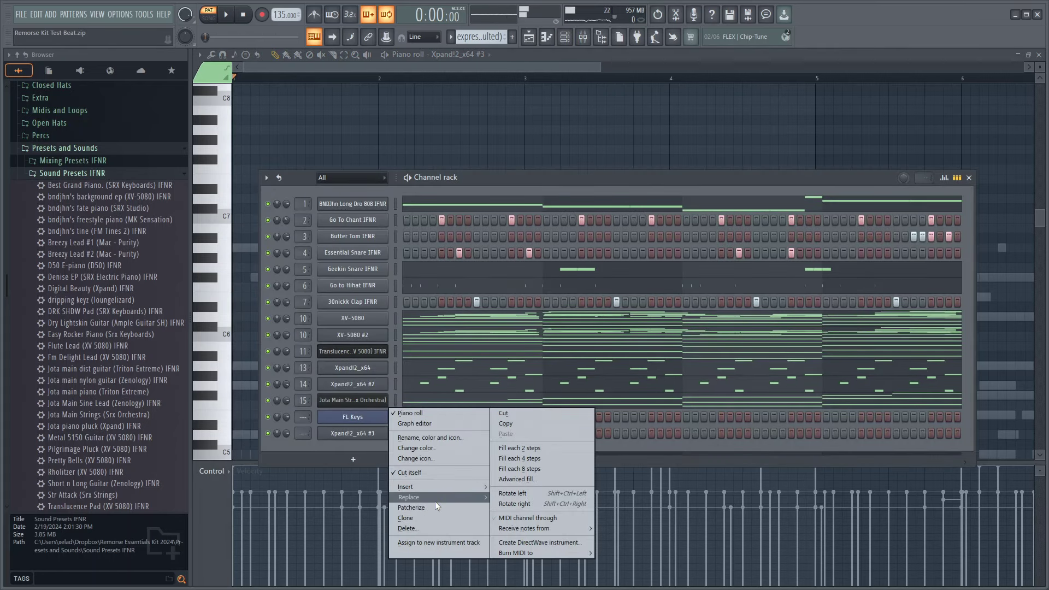
{"action": "mouse_move", "coordinate": [435, 498]}
{"action": "left_click", "coordinate": [530, 35]}
{"action": "type", "text": "srx"}
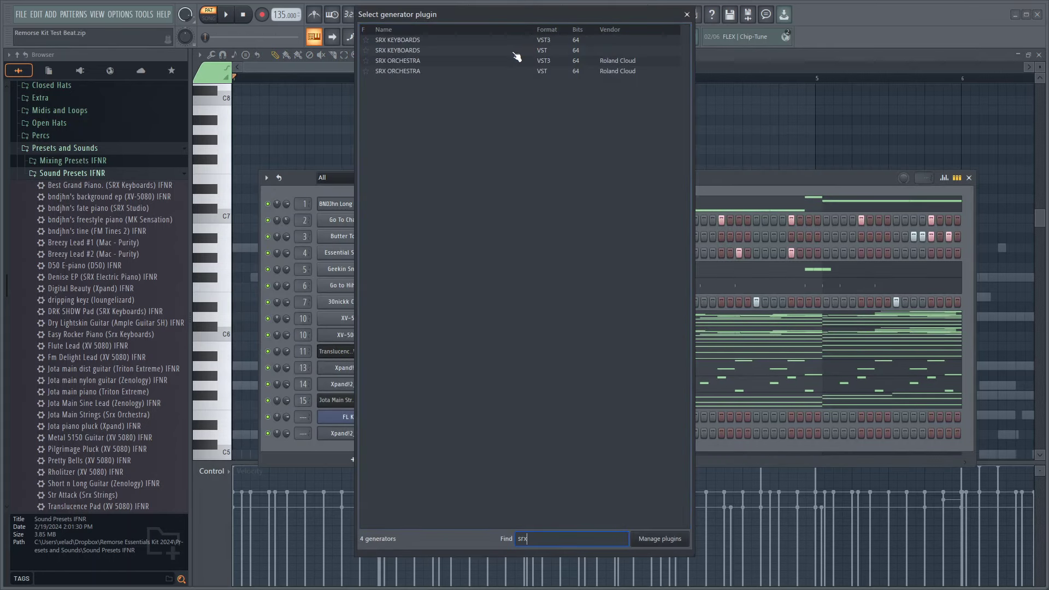
{"action": "double_click", "coordinate": [397, 64]}
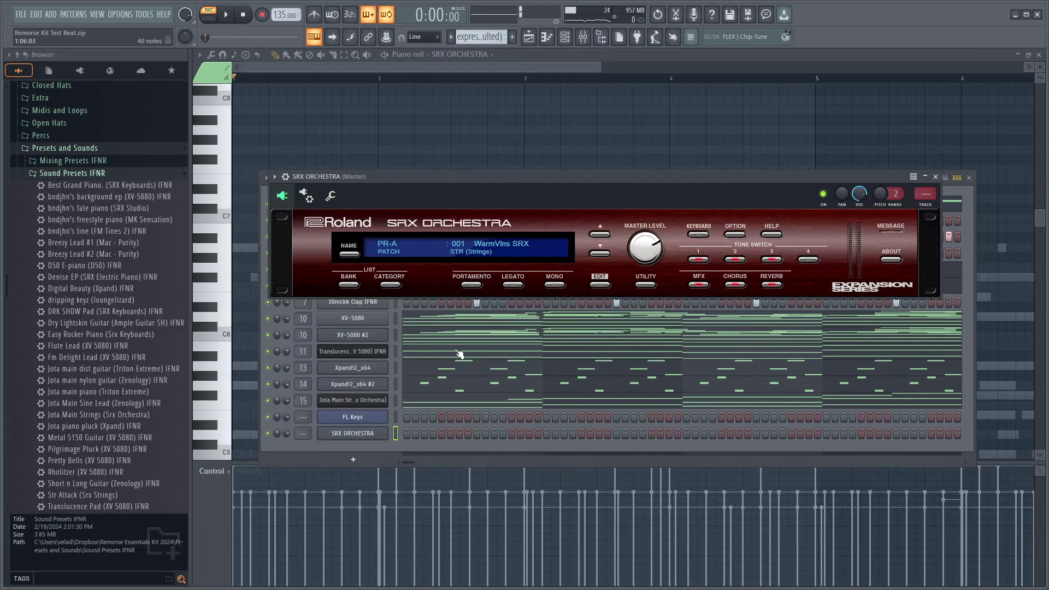
Step: Load patch 006 Vl&Va Spicct from the STR (Strings) category in SRX ORCHESTRA
{"action": "left_click", "coordinate": [469, 253]}
{"action": "left_click", "coordinate": [459, 253]}
{"action": "left_click", "coordinate": [422, 280]}
{"action": "left_click", "coordinate": [387, 284]}
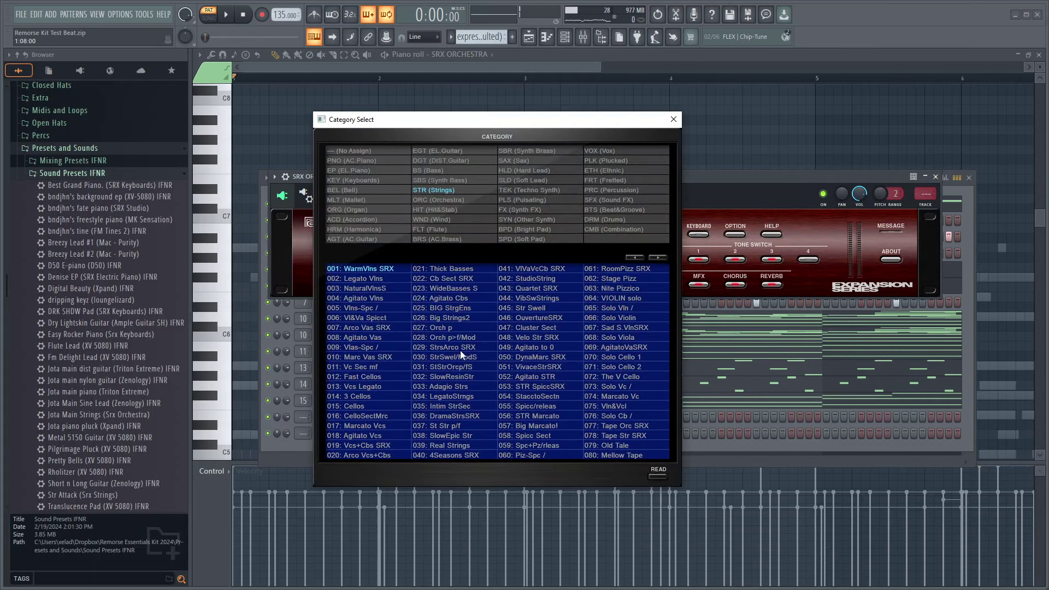
{"action": "left_click", "coordinate": [358, 317]}
{"action": "left_click", "coordinate": [671, 120]}
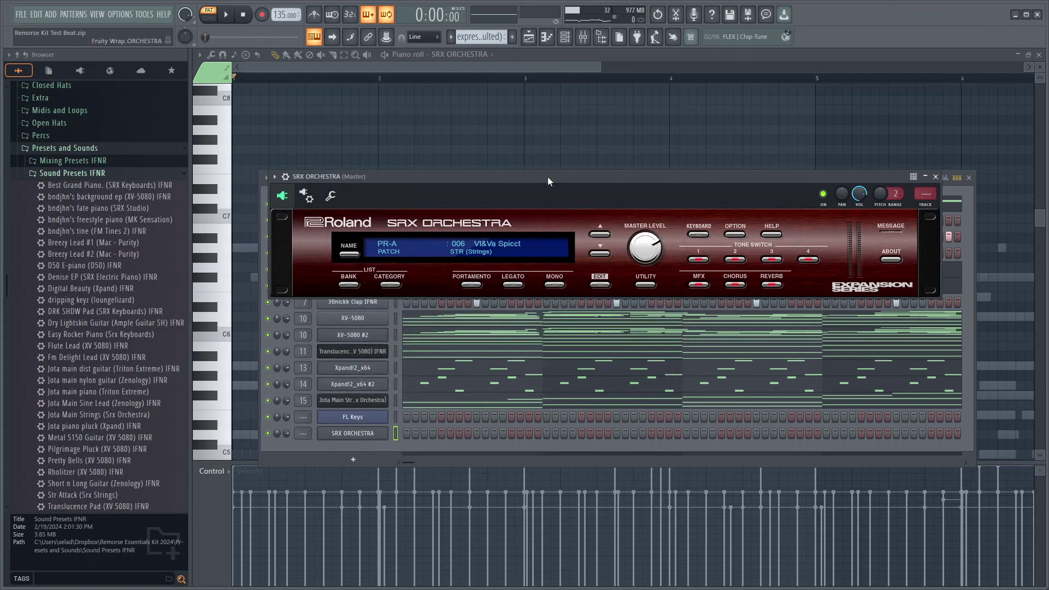
Step: Place one-step A6 notes for SRX ORCHESTRA on steps 9 and 15 of bar 1 and step 9 of bar 2
{"action": "left_click", "coordinate": [519, 114]}
{"action": "key", "text": "space"}
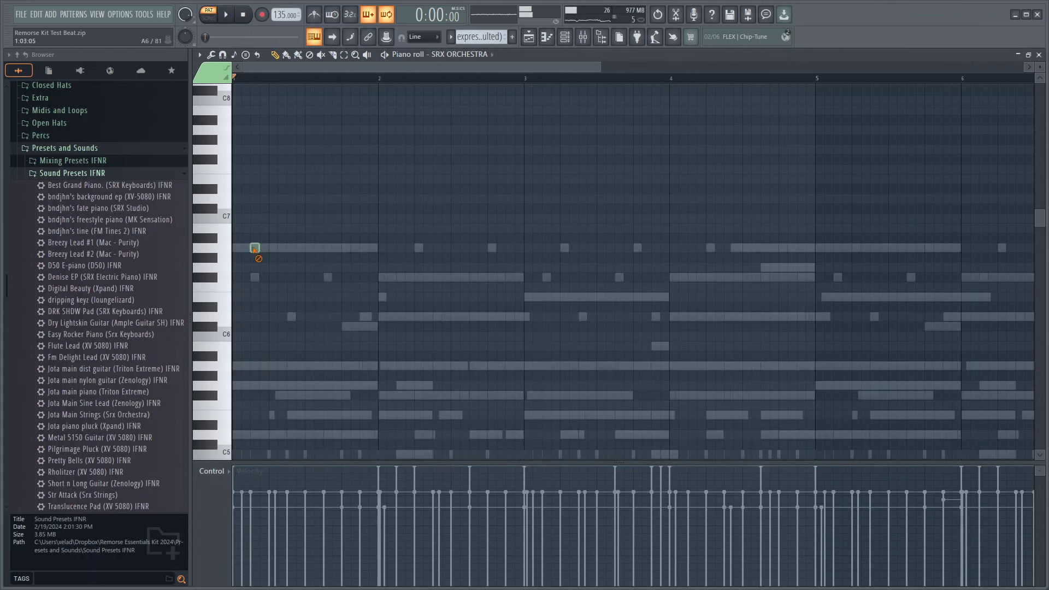
{"action": "left_click", "coordinate": [310, 247]}
{"action": "left_click", "coordinate": [363, 248]}
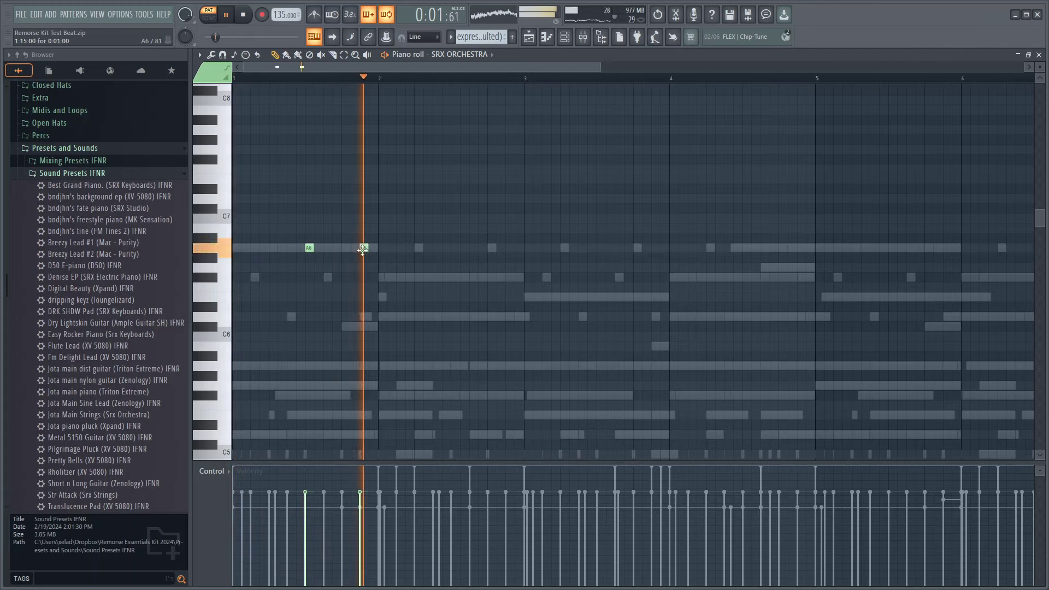
{"action": "key", "text": "space"}
{"action": "key", "text": "space"}
{"action": "left_click", "coordinate": [456, 248]}
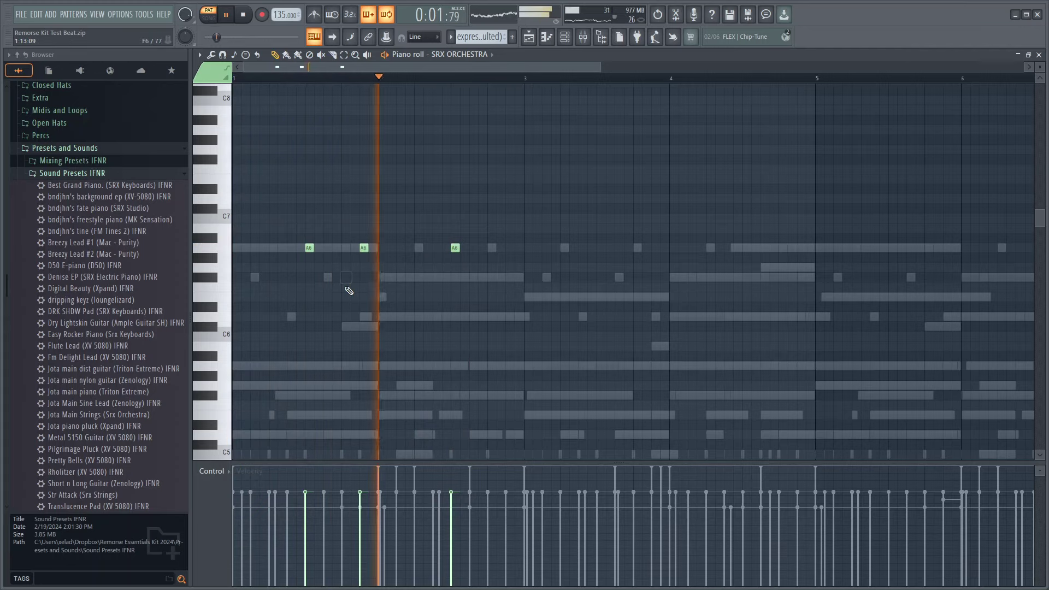
Step: Add D6 notes on step 13 of bars 1 and 2, plus an A6 note on step 15 of bar 2
{"action": "key", "text": "space"}
{"action": "right_click", "coordinate": [346, 279]}
{"action": "key", "text": "space"}
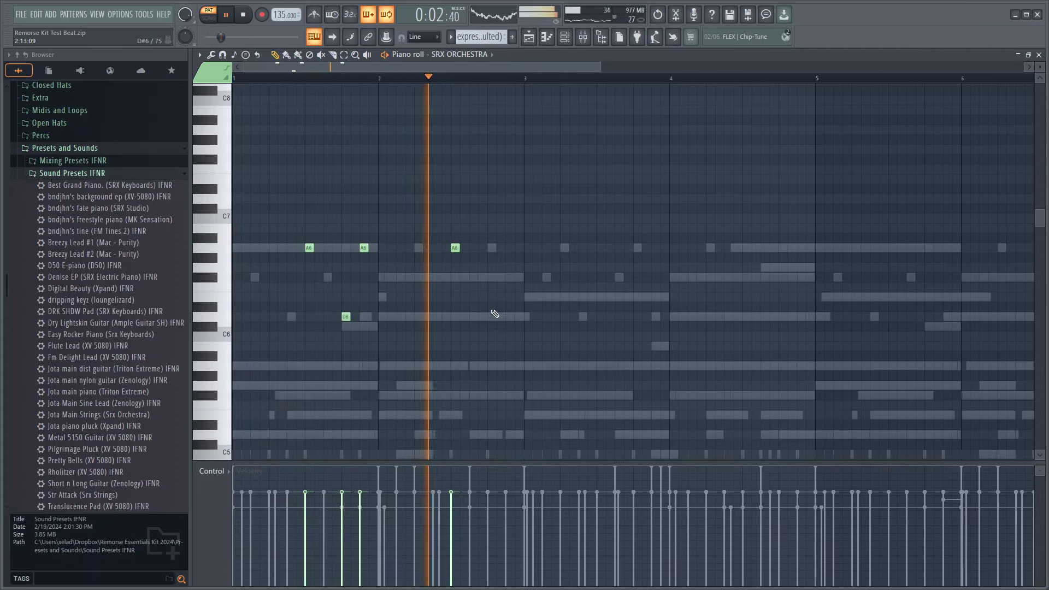
{"action": "key", "text": "space"}
{"action": "left_click", "coordinate": [490, 277]}
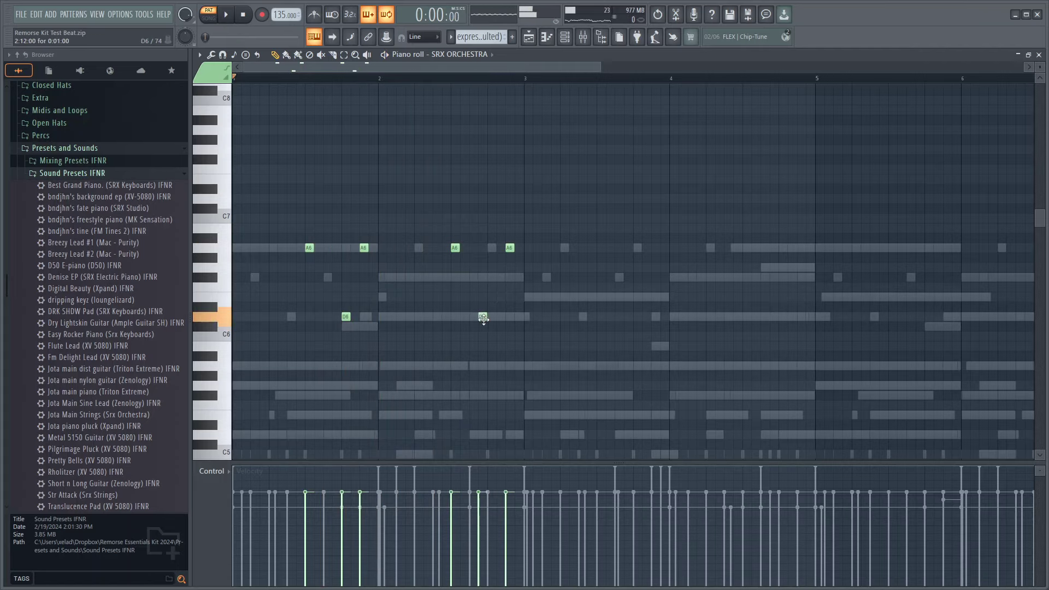
{"action": "left_click_drag", "start_coordinate": [483, 319], "coordinate": [492, 319]}
Step: Lower the velocity of the last A6 note in bars 1 and 2 slightly
{"action": "key", "text": "space"}
{"action": "scroll", "coordinate": [431, 295], "scroll_direction": "down", "scroll_amount": 1}
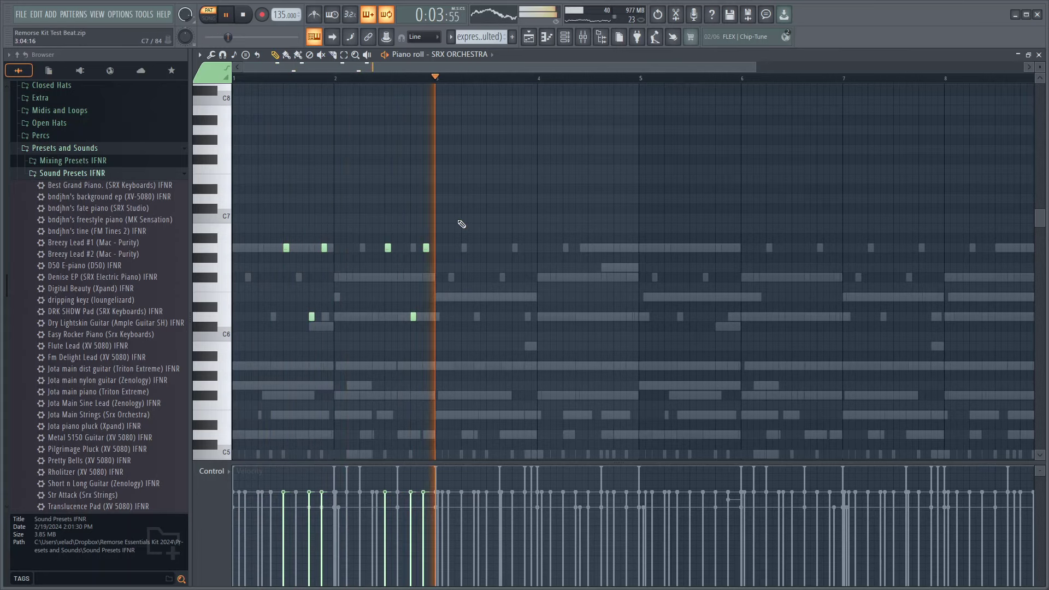
{"action": "left_click", "coordinate": [425, 247], "text": "ctrl"}
{"action": "left_click", "coordinate": [324, 247], "text": "ctrl+shift"}
{"action": "scroll", "coordinate": [326, 249], "scroll_direction": "down", "scroll_amount": 1}
{"action": "key", "text": "space"}
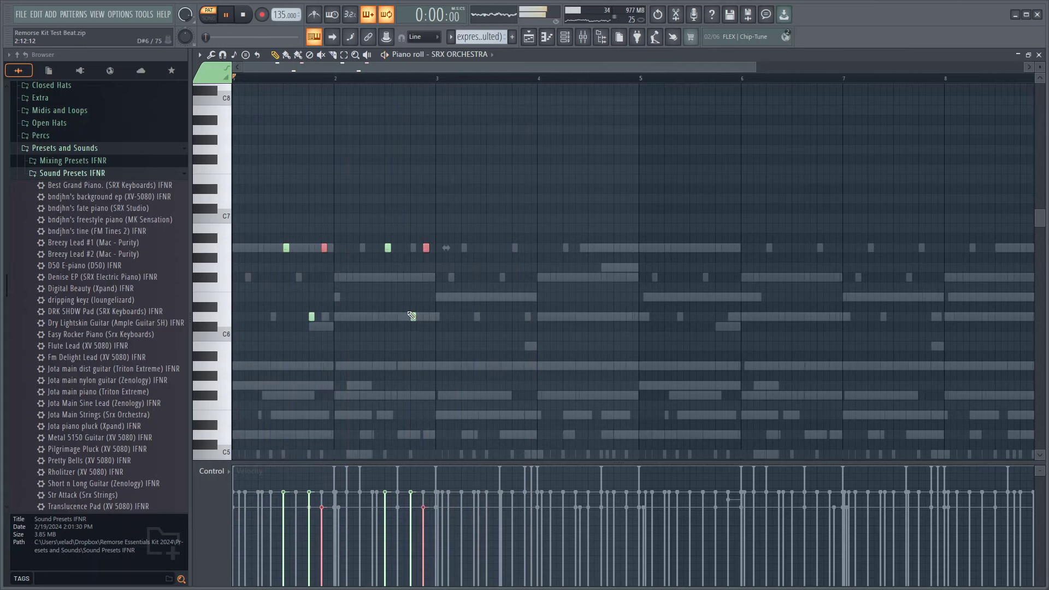
{"action": "key", "text": "ctrl+z"}
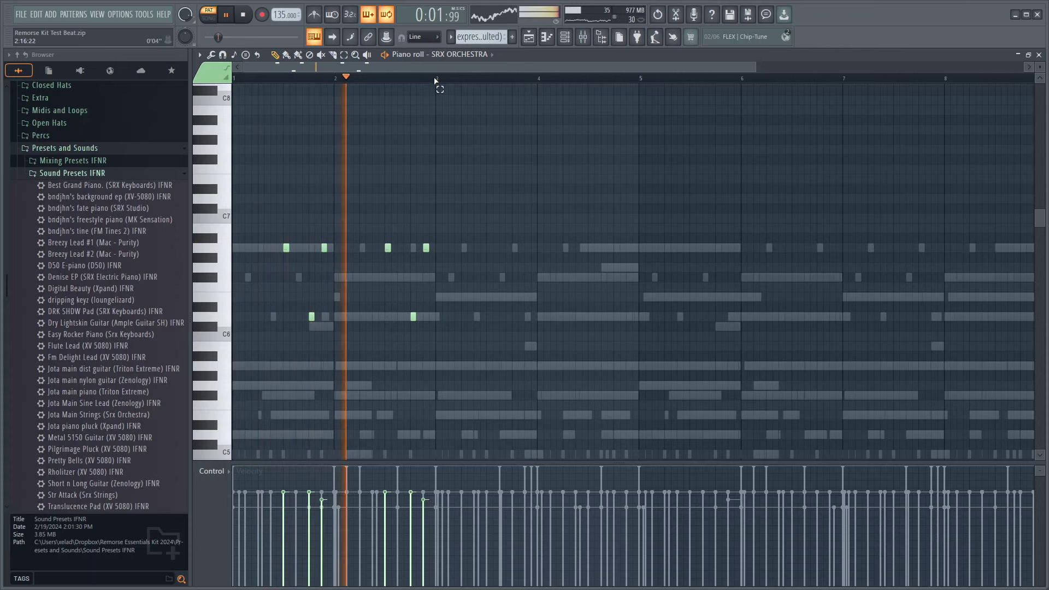
Step: Duplicate the two-bar string pattern into bars 3 and 4, and copy the resulting four bars into bars 5 to 8
{"action": "key", "text": "ctrl+a"}
{"action": "key", "text": "ctrl+b"}
{"action": "key", "text": "ctrl+d"}
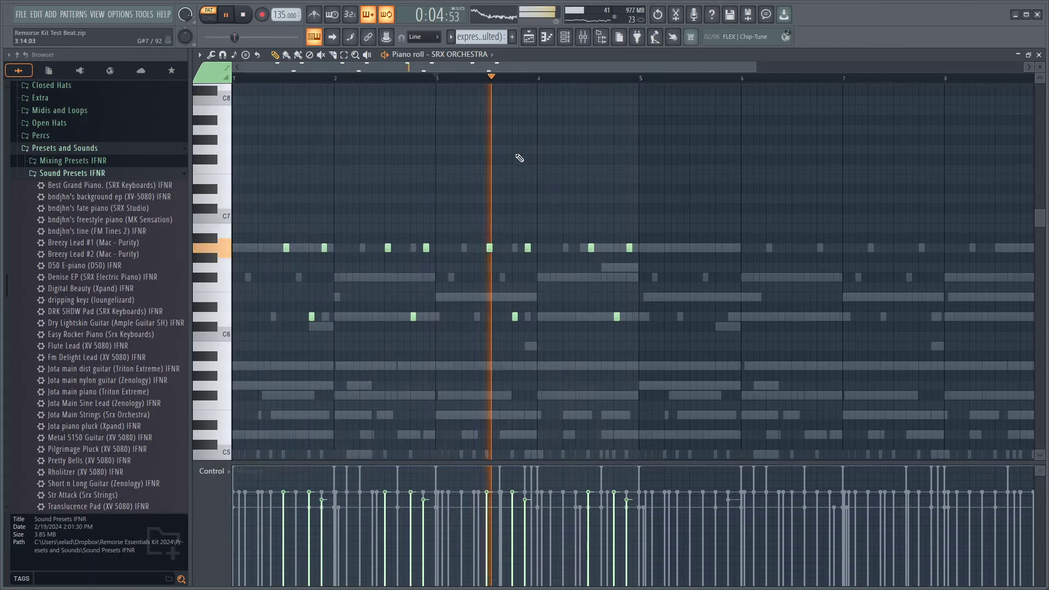
{"action": "scroll", "coordinate": [573, 213], "scroll_direction": "down", "scroll_amount": 1}
{"action": "scroll", "coordinate": [622, 259], "scroll_direction": "up", "scroll_amount": 3}
{"action": "scroll", "coordinate": [546, 181], "scroll_direction": "down", "scroll_amount": 3}
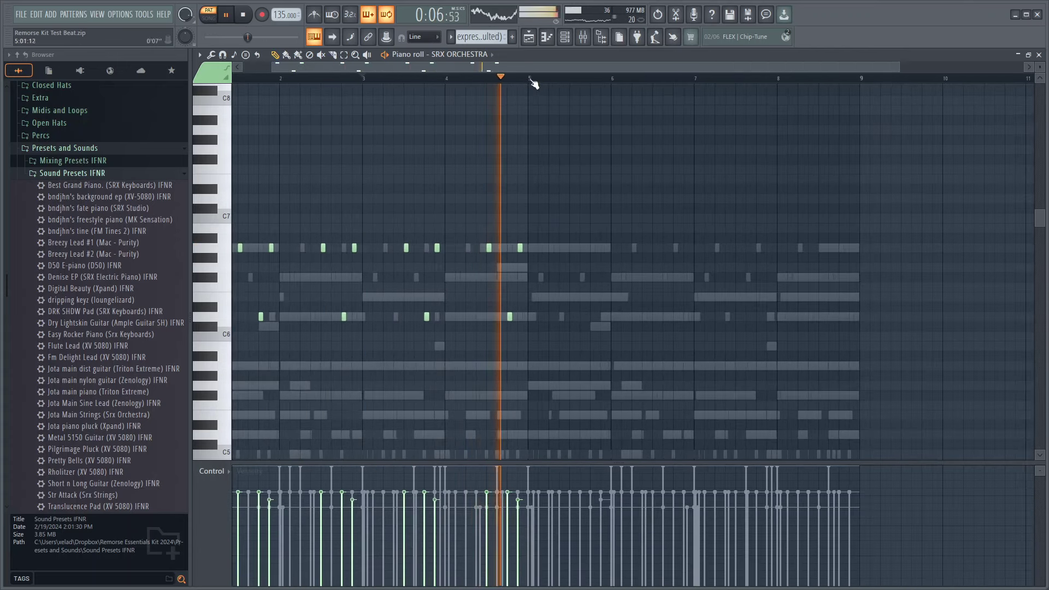
{"action": "left_click_drag", "start_coordinate": [531, 80], "coordinate": [234, 80]}
{"action": "key", "text": "ctrl+b"}
{"action": "scroll", "coordinate": [665, 107], "scroll_direction": "down", "scroll_amount": 2}
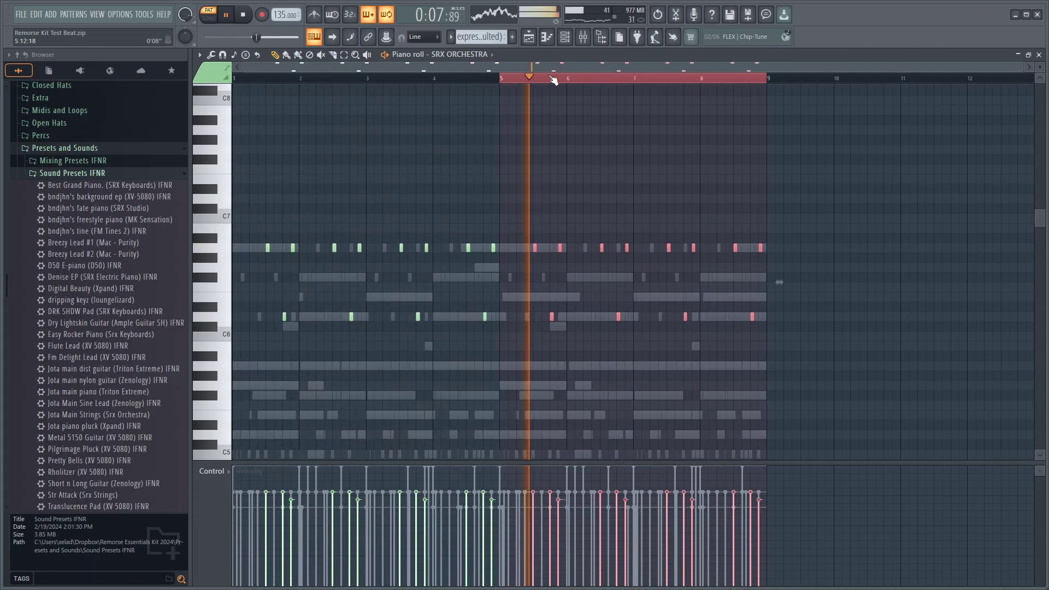
{"action": "key", "text": "ctrl+d"}
Step: Route the SRX ORCHESTRA channel to mixer insert 16 and order it above FL Keys in the channel rack
{"action": "key", "text": "F6"}
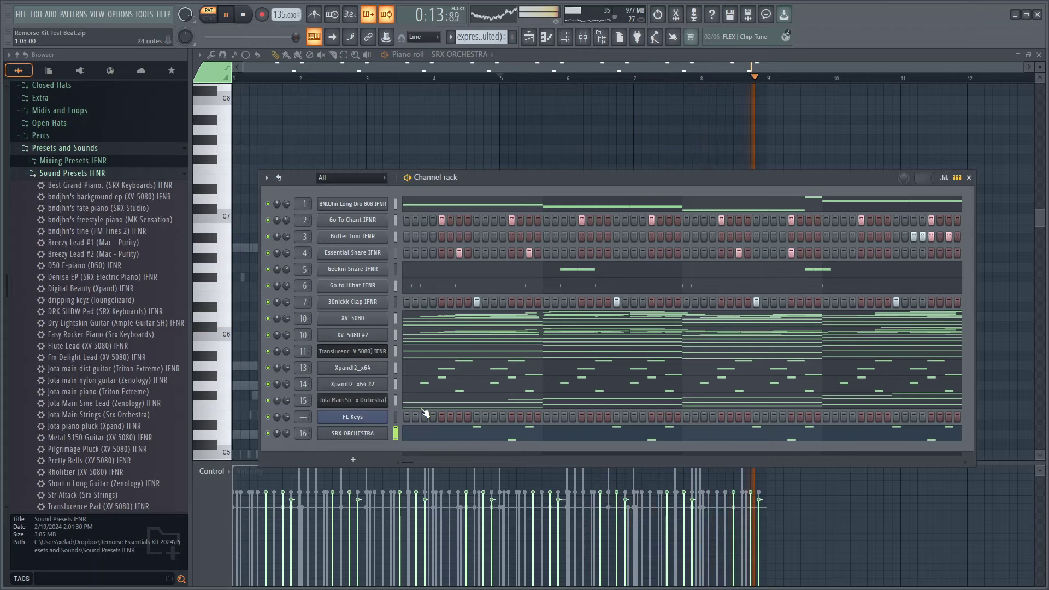
{"action": "key", "text": "alt+Down"}
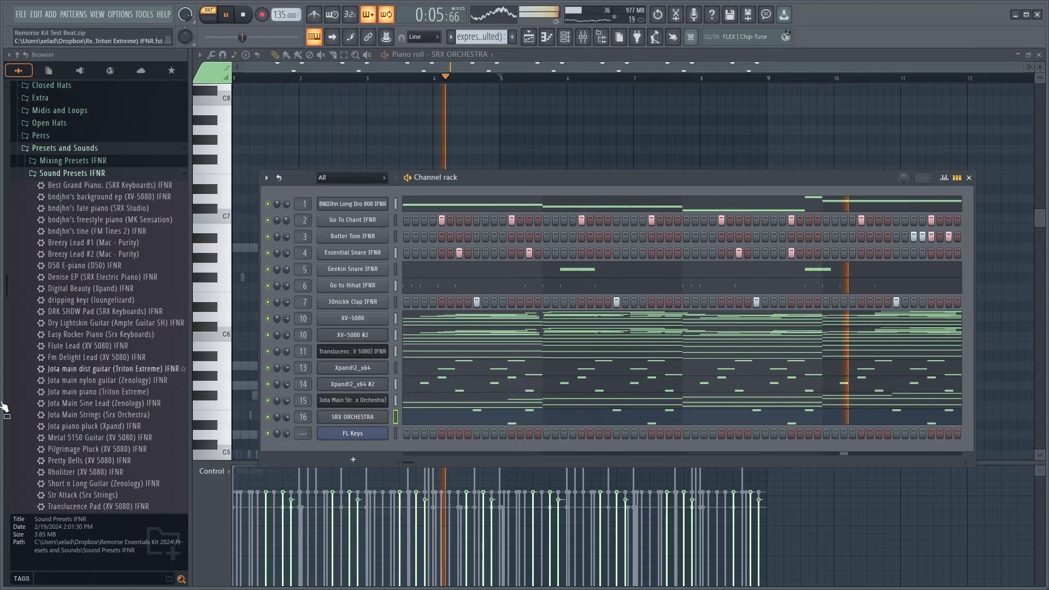
Step: Collapse the Presets and Sounds folder and expand the kit's Extra folder in the browser
{"action": "left_click", "coordinate": [101, 148]}
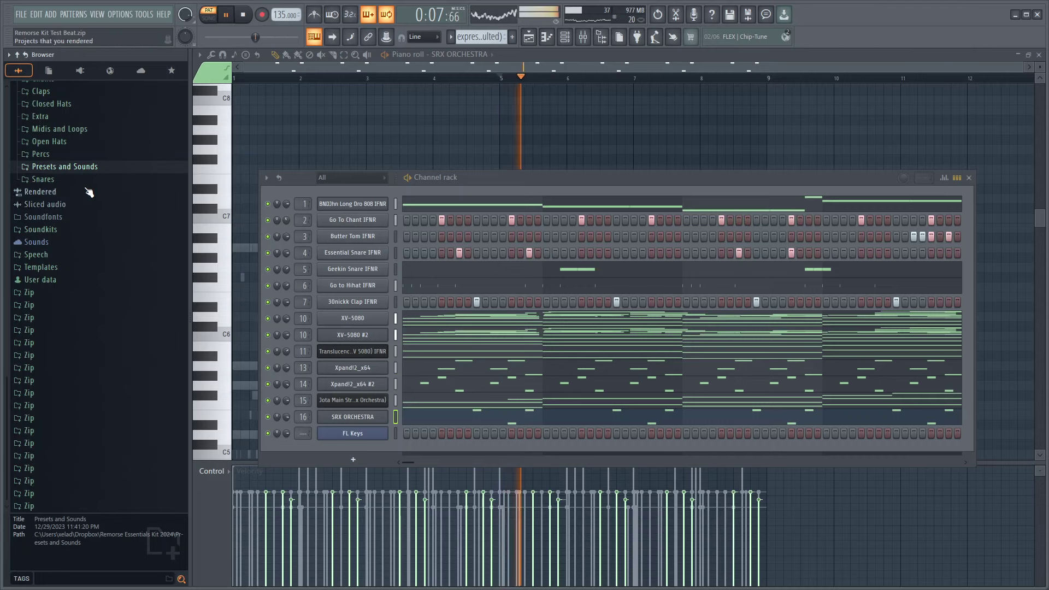
{"action": "scroll", "coordinate": [89, 193], "scroll_direction": "up", "scroll_amount": 2}
{"action": "left_click", "coordinate": [66, 174]}
{"action": "left_click", "coordinate": [66, 174]}
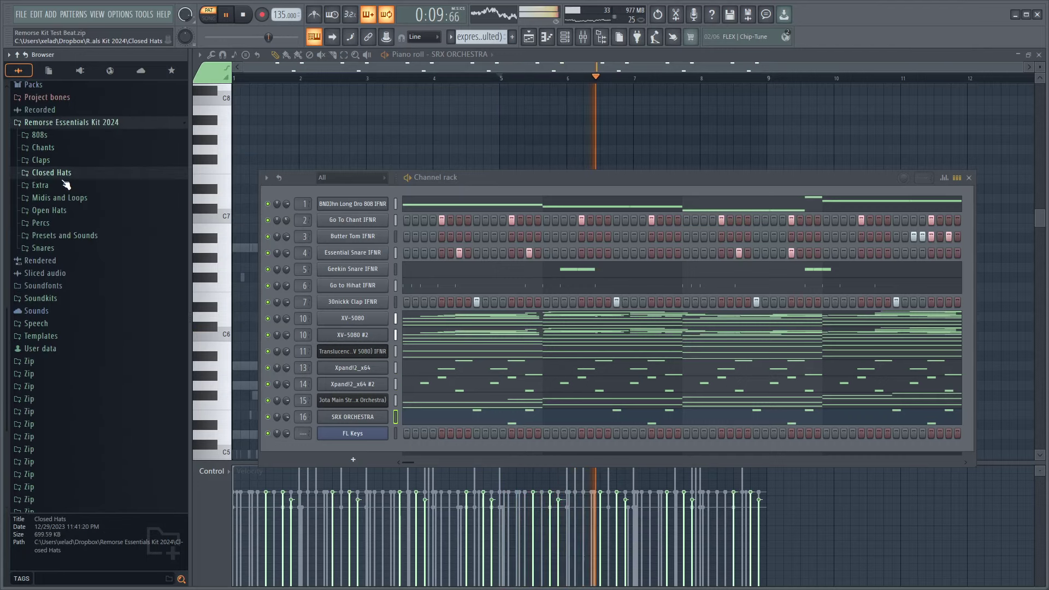
{"action": "left_click", "coordinate": [66, 185]}
Step: Audition effect samples in the Extra folder, including Bird Chirp, Mad AF and Transmission FX
{"action": "left_click", "coordinate": [83, 280]}
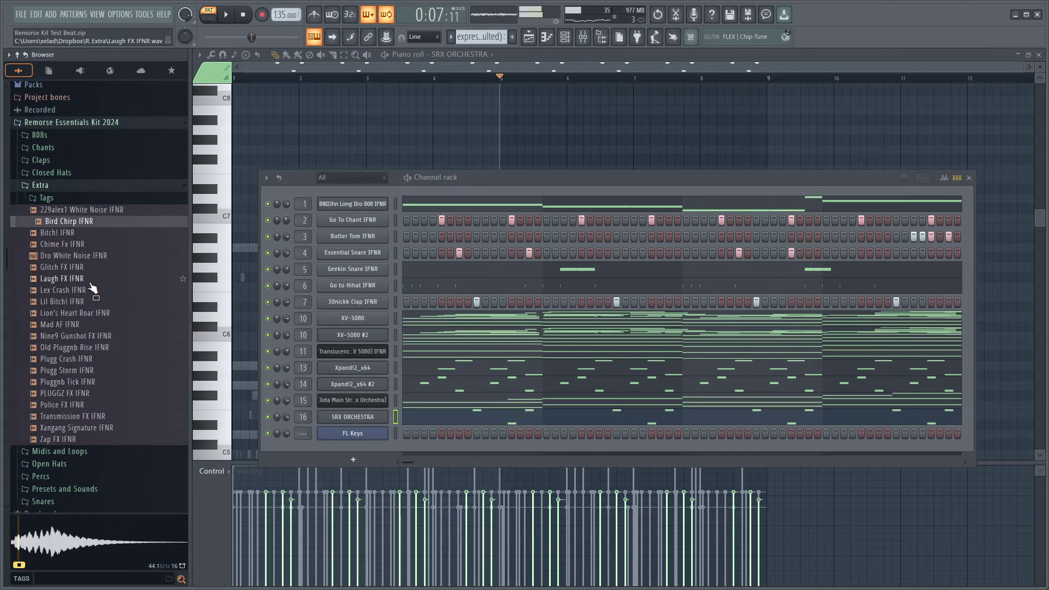
{"action": "left_click", "coordinate": [76, 245]}
{"action": "left_click", "coordinate": [78, 325]}
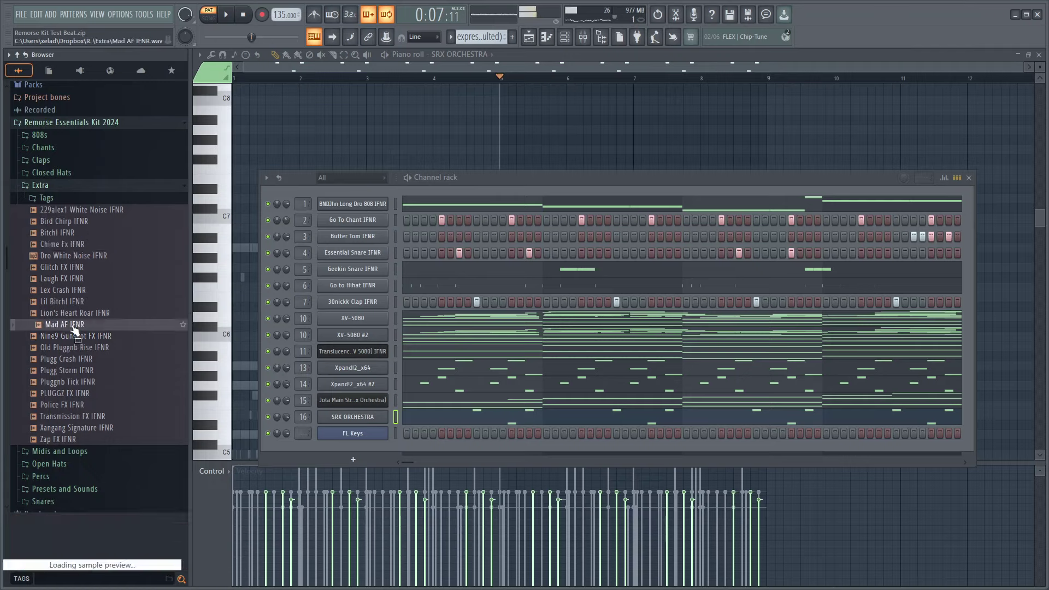
{"action": "left_click", "coordinate": [88, 416]}
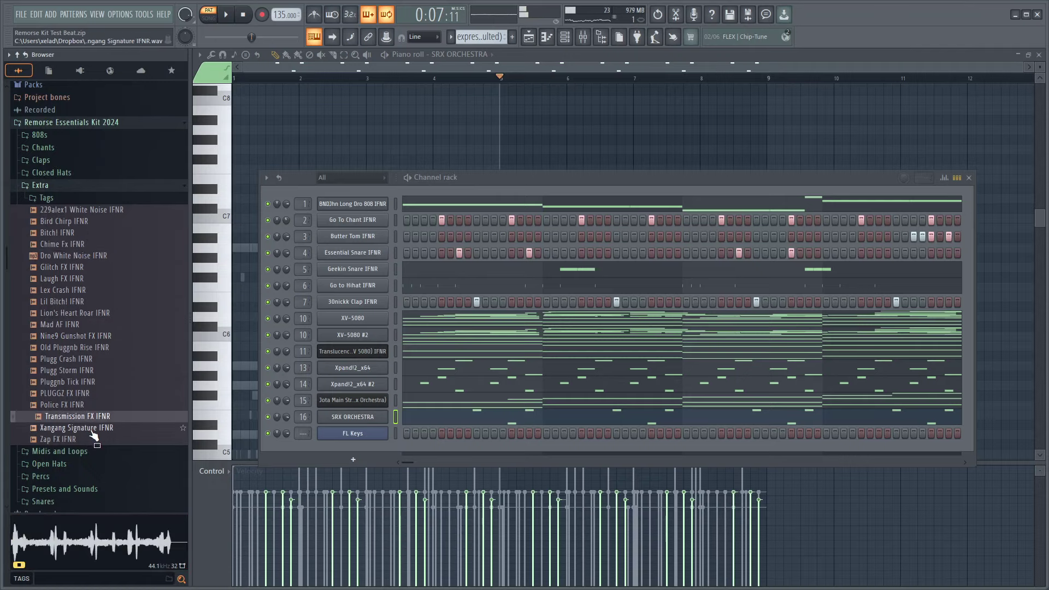
Step: Add Pluggnb Tick IFNR as a new channel at the top of the rack and place a hit on its first step
{"action": "left_click", "coordinate": [79, 385]}
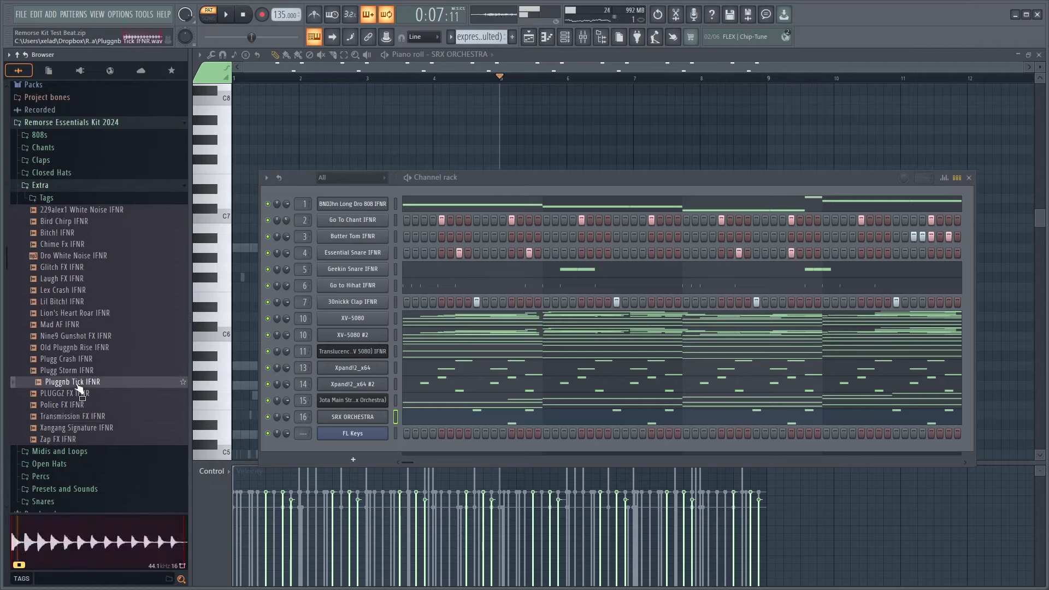
{"action": "left_click_drag", "start_coordinate": [350, 203], "coordinate": [375, 204]}
{"action": "left_click", "coordinate": [415, 206]}
{"action": "key", "text": "space"}
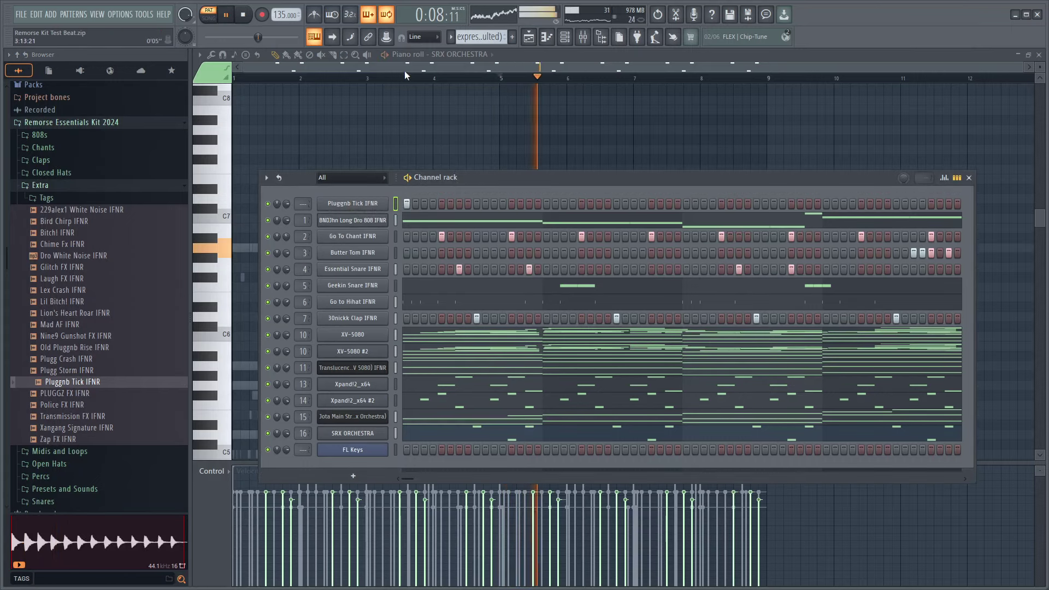
Step: Replay the pattern with the tick and inspect the Pluggnb Tick channel's sampler settings
{"action": "key", "text": "space"}
{"action": "key", "text": "F6"}
{"action": "key", "text": "space"}
{"action": "left_click", "coordinate": [565, 37]}
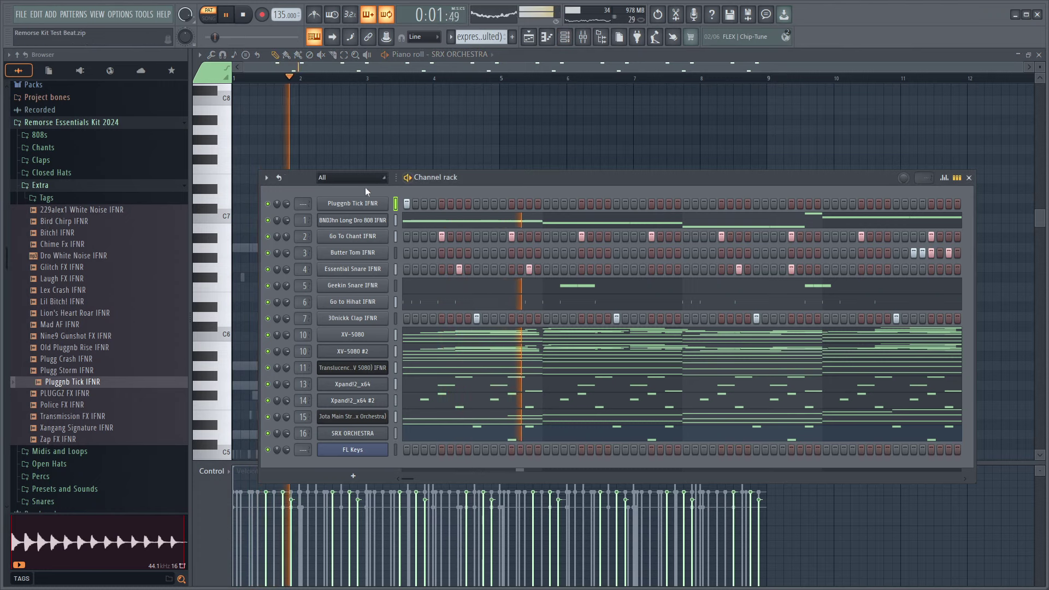
{"action": "left_click", "coordinate": [355, 203]}
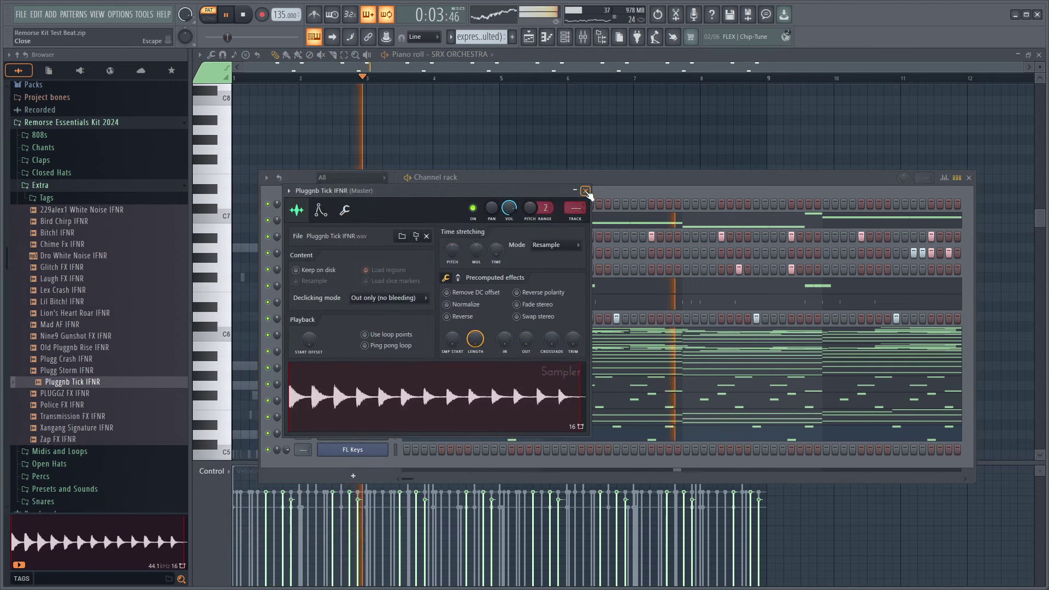
{"action": "left_click", "coordinate": [585, 191]}
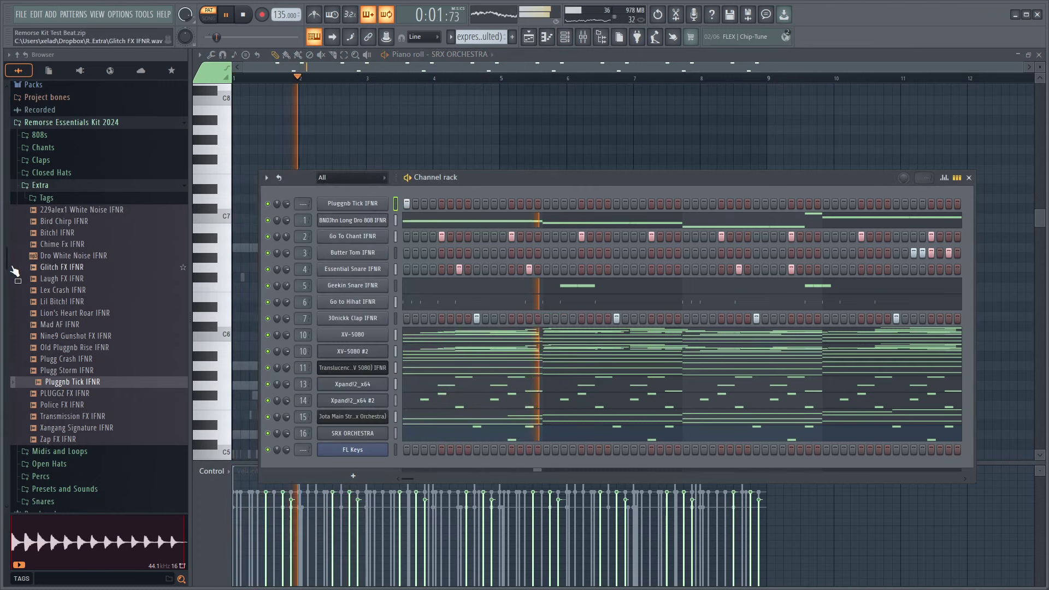
Step: Add Lex Crash IFNR as the top channel with a hit on its first step, and collapse the Extra folder
{"action": "left_click", "coordinate": [73, 291]}
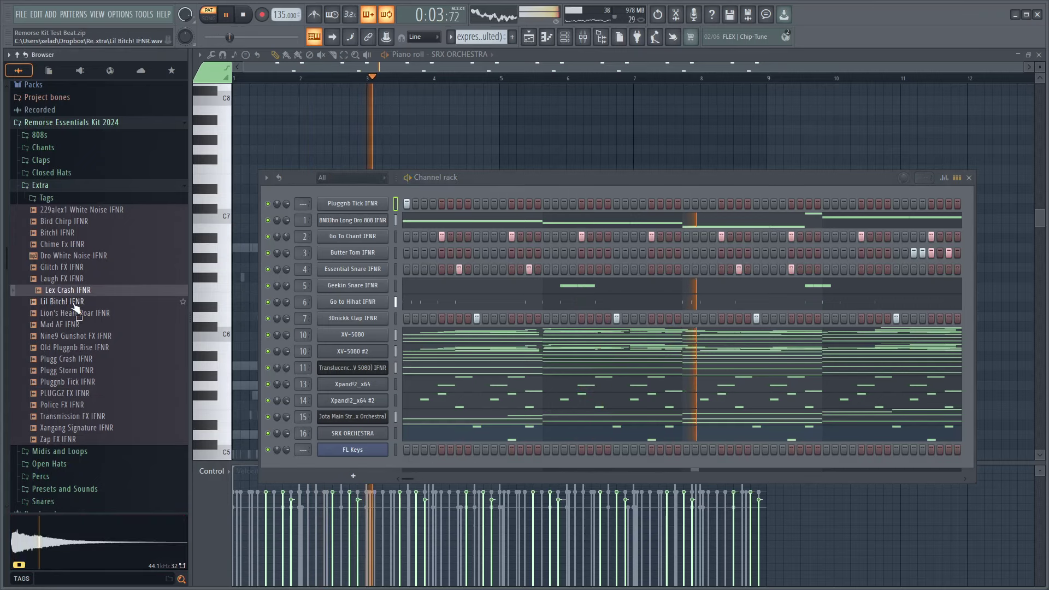
{"action": "left_click_drag", "start_coordinate": [73, 303], "coordinate": [285, 220]}
{"action": "key", "text": "space"}
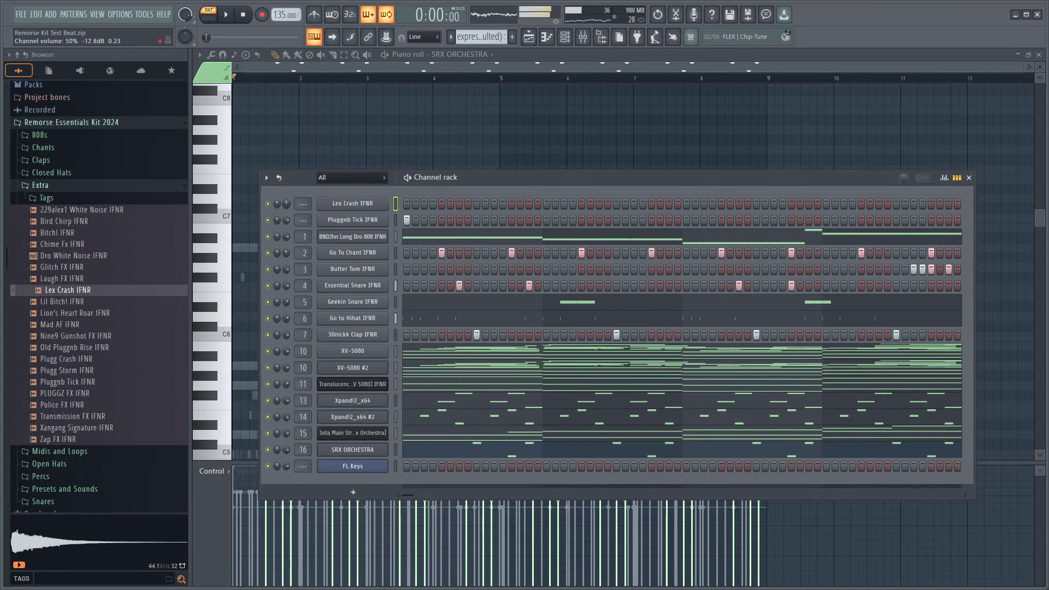
{"action": "left_click", "coordinate": [406, 203]}
{"action": "key", "text": "space"}
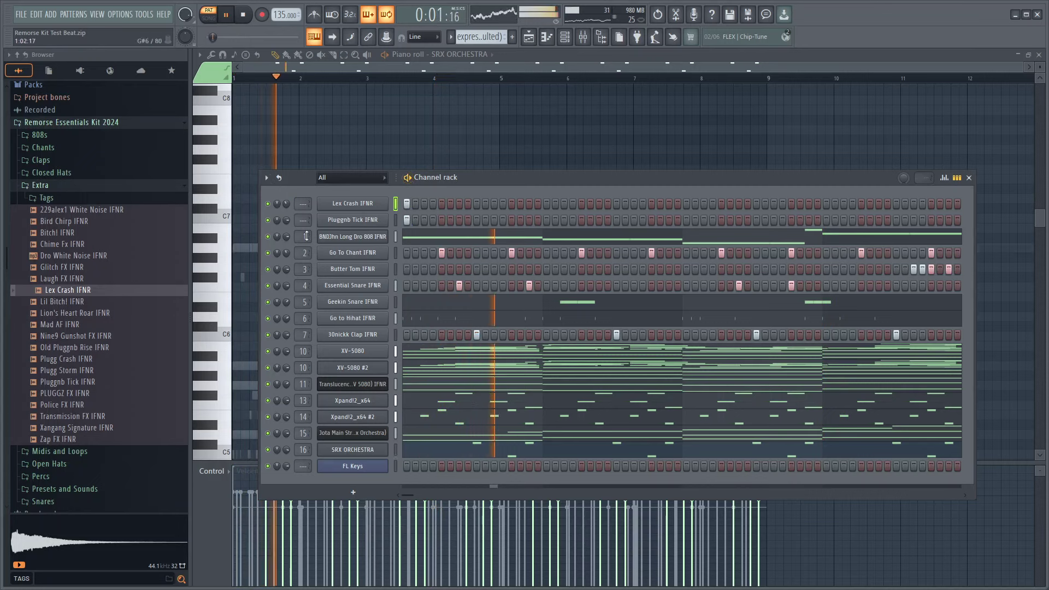
{"action": "left_click", "coordinate": [12, 188]}
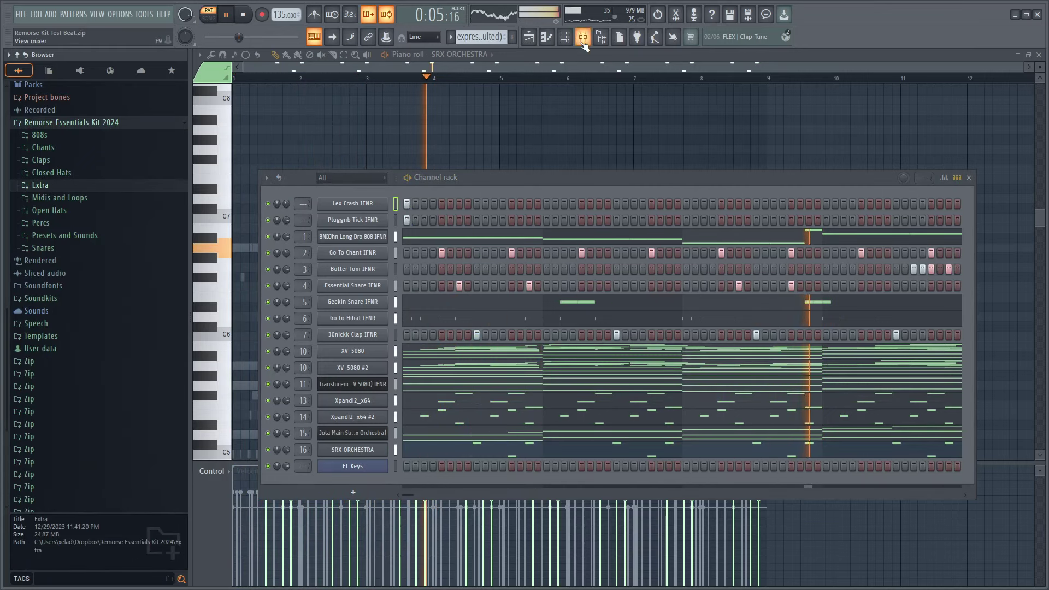
Step: Open the mixer and raise the volume of insert 1 to about 116% (3.6 dB)
{"action": "key", "text": "F9"}
{"action": "left_click", "coordinate": [346, 219]}
{"action": "left_click_drag", "start_coordinate": [337, 311], "coordinate": [337, 307]}
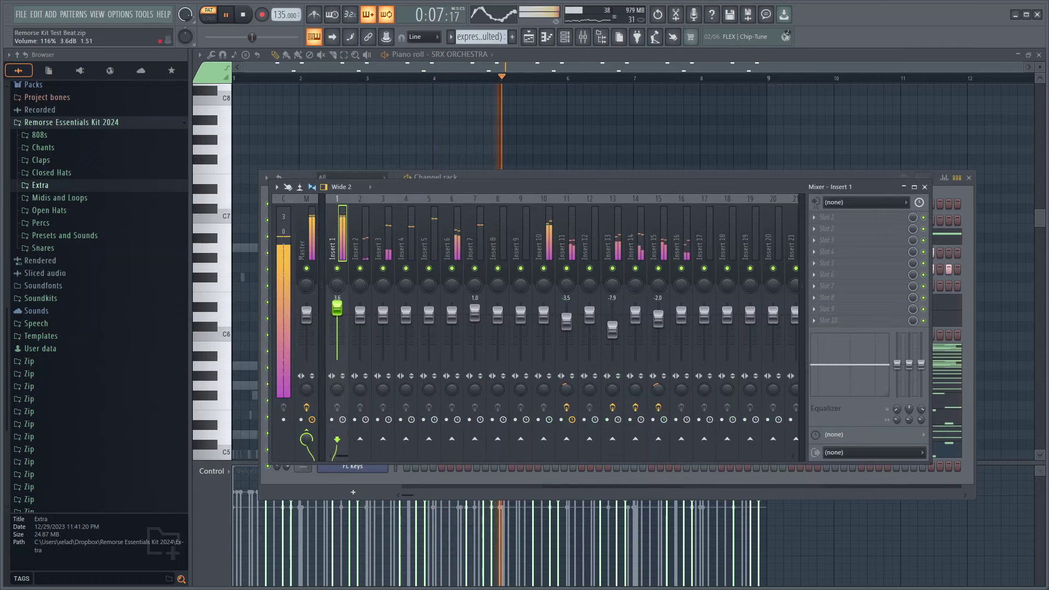
Step: Replace the Fruity Limiter in slot 10 of the Master track with Fruity Soft Clipper
{"action": "left_click", "coordinate": [307, 235]}
{"action": "left_click", "coordinate": [814, 320]}
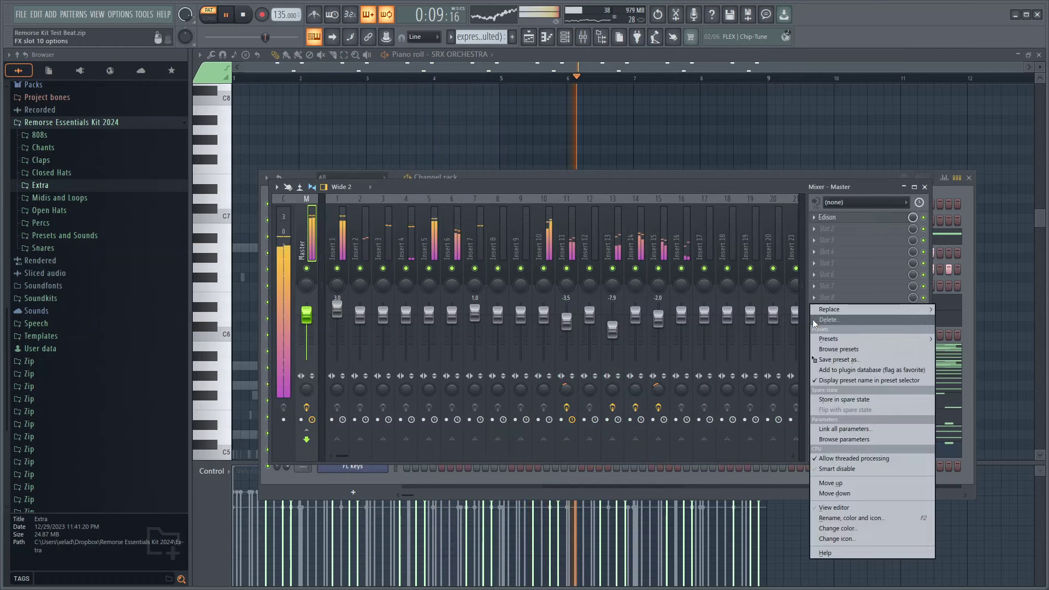
{"action": "mouse_move", "coordinate": [819, 306]}
{"action": "left_click", "coordinate": [662, 299]}
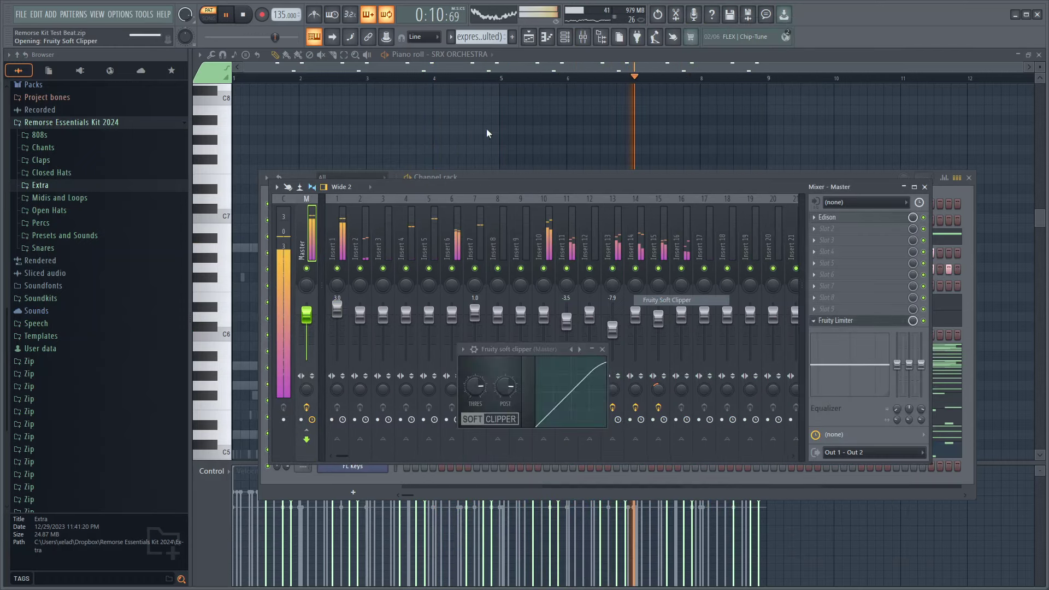
Step: Place the express pattern at the start of track 1 in the playlist and clone that pattern
{"action": "left_click", "coordinate": [534, 35]}
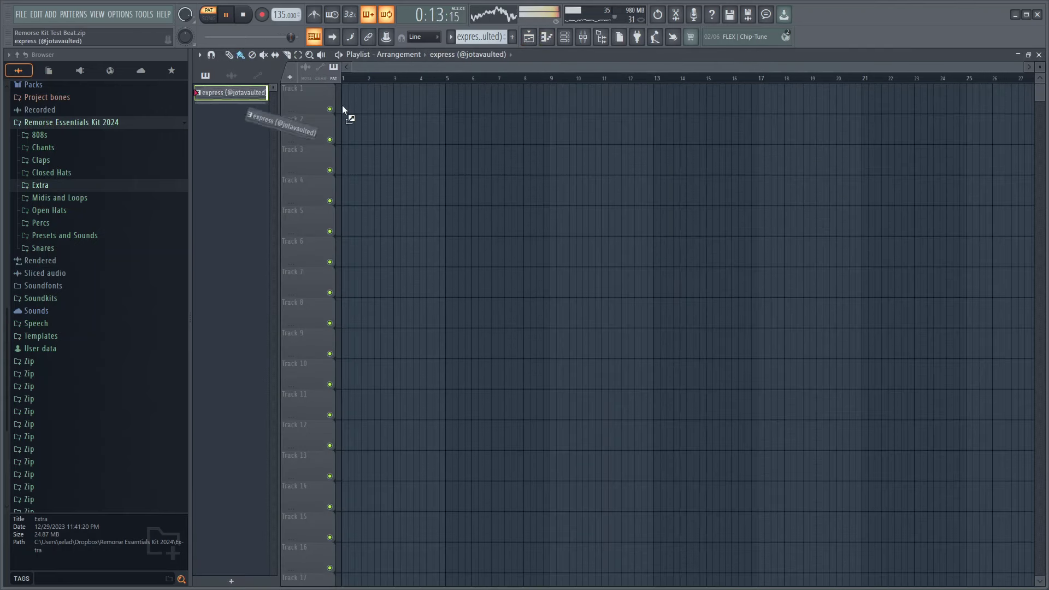
{"action": "left_click_drag", "start_coordinate": [343, 106], "coordinate": [343, 107]}
{"action": "right_click", "coordinate": [239, 103]}
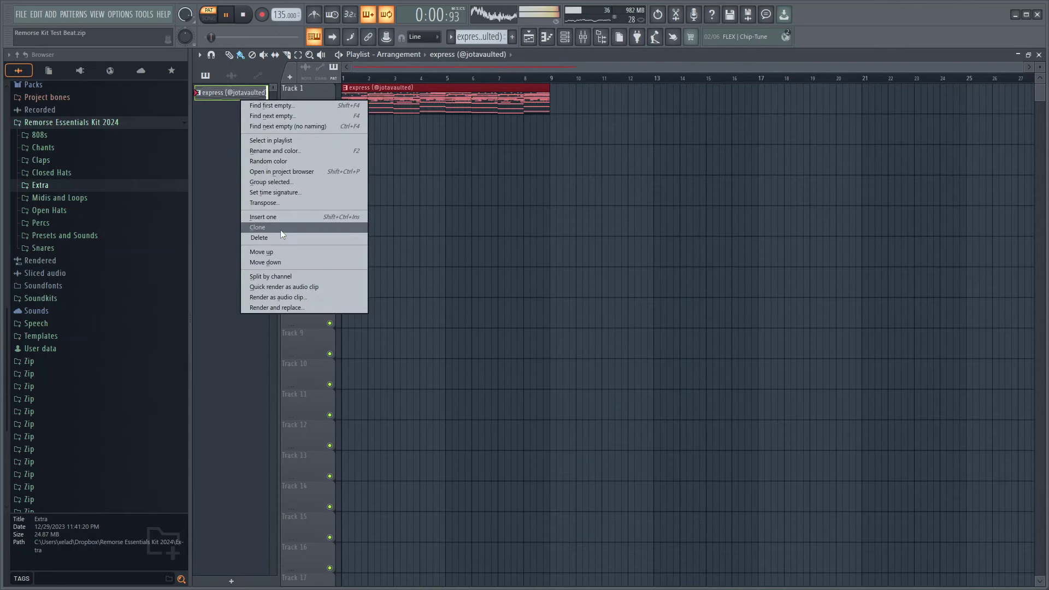
{"action": "left_click", "coordinate": [280, 228]}
Step: Try to split the cloned pattern by channel while it keeps its long name, and undo the split
{"action": "right_click", "coordinate": [257, 109]}
{"action": "left_click", "coordinate": [287, 289]}
{"action": "key", "text": "Delete"}
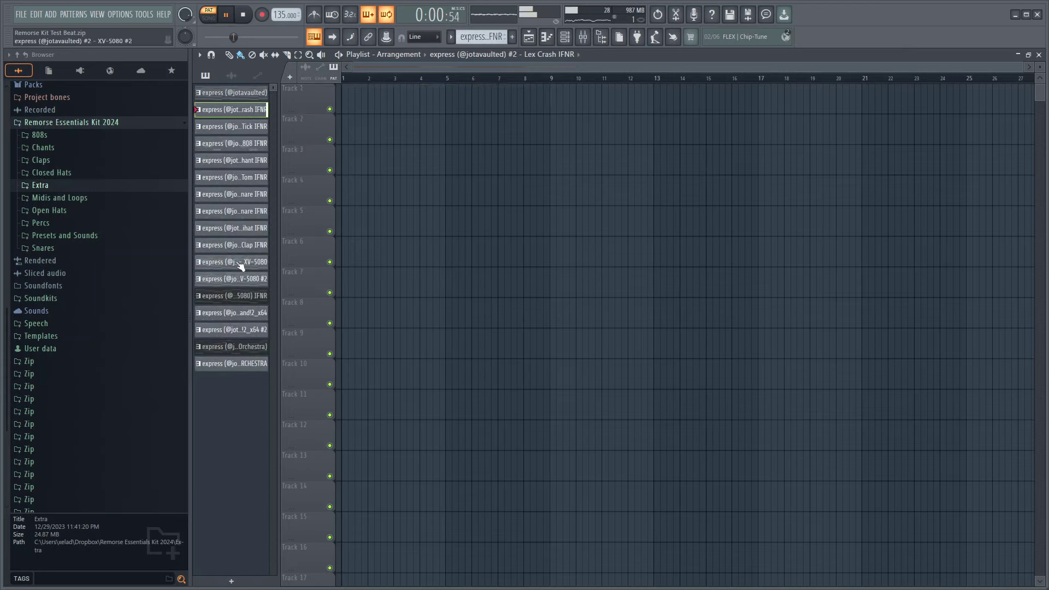
{"action": "key", "text": "ctrl+z"}
{"action": "key", "text": "ctrl+z"}
Step: Clear the cloned pattern's custom name and split it by channel into separate patterns
{"action": "right_click", "coordinate": [240, 120]}
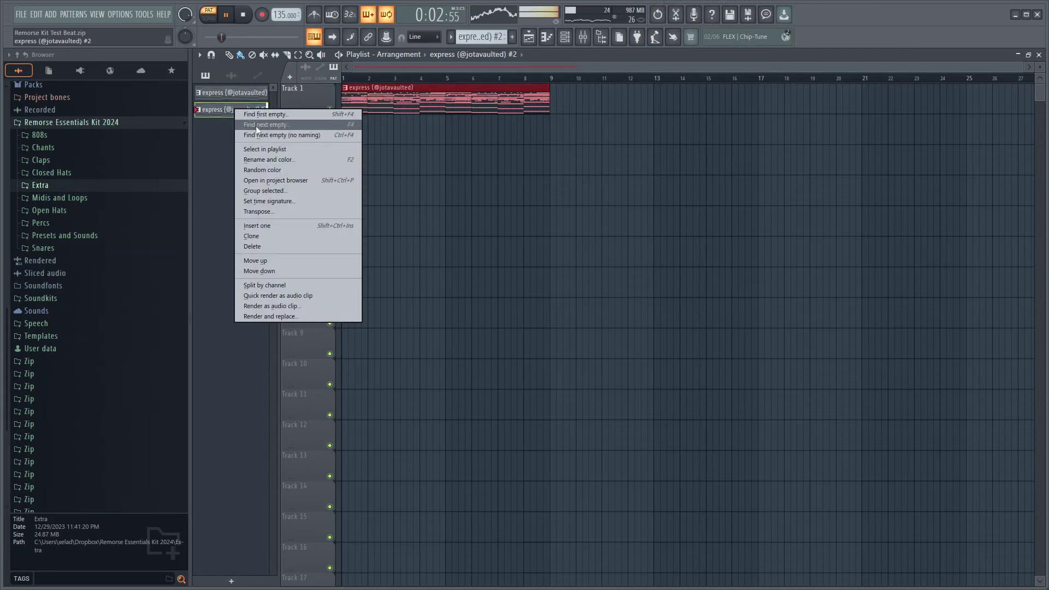
{"action": "left_click", "coordinate": [272, 160]}
{"action": "key", "text": "BackSpace"}
{"action": "key", "text": "Return"}
{"action": "right_click", "coordinate": [243, 111]}
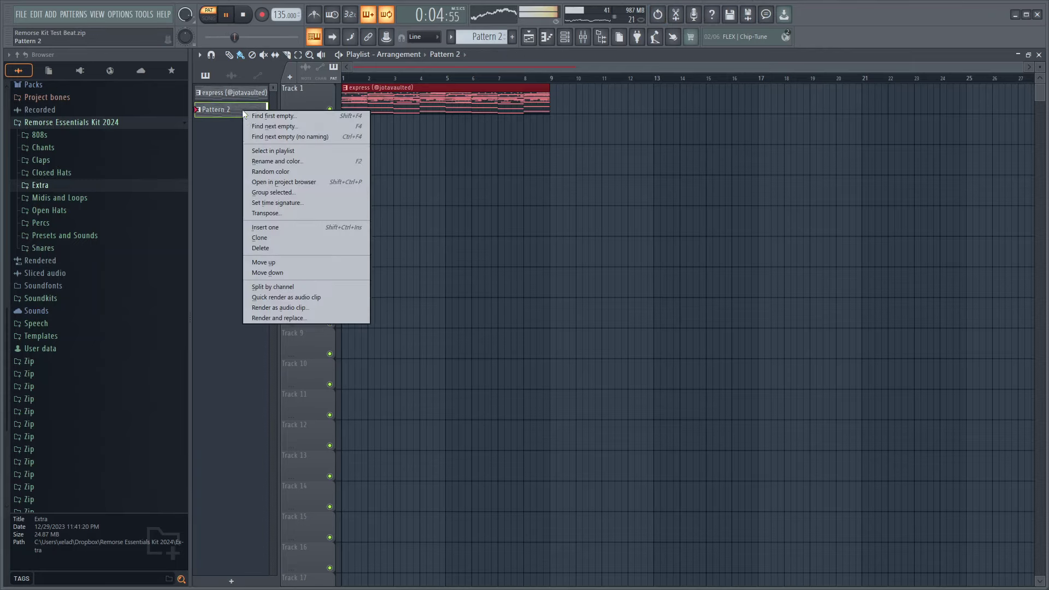
{"action": "left_click", "coordinate": [296, 287]}
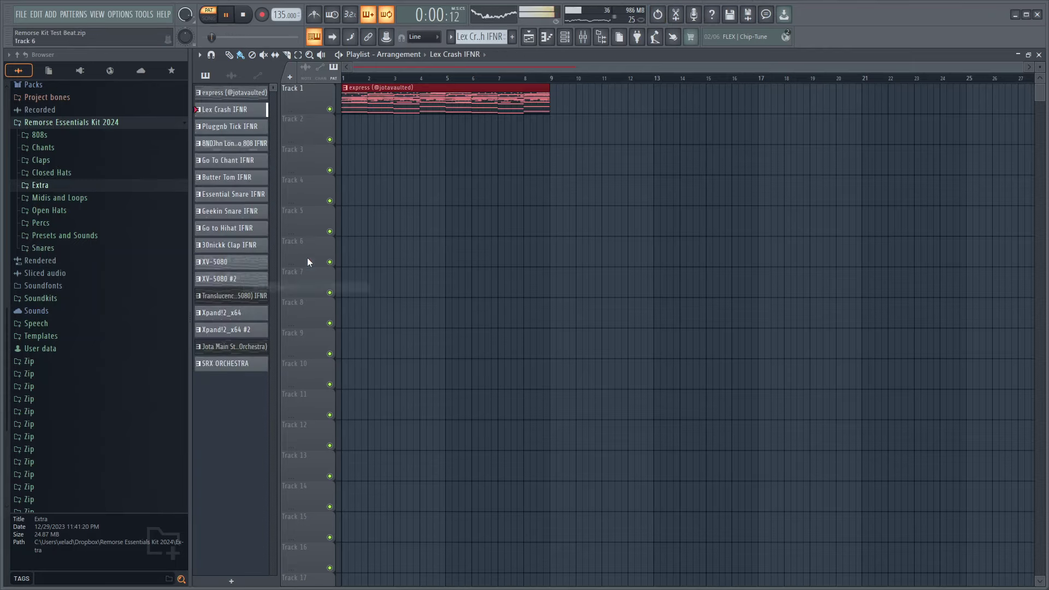
Step: Lay out the split patterns as clips from bar 1, with the melodic parts on tracks 1 to 7 and the drum parts on tracks 9 to 17
{"action": "left_click", "coordinate": [231, 367], "text": "shift"}
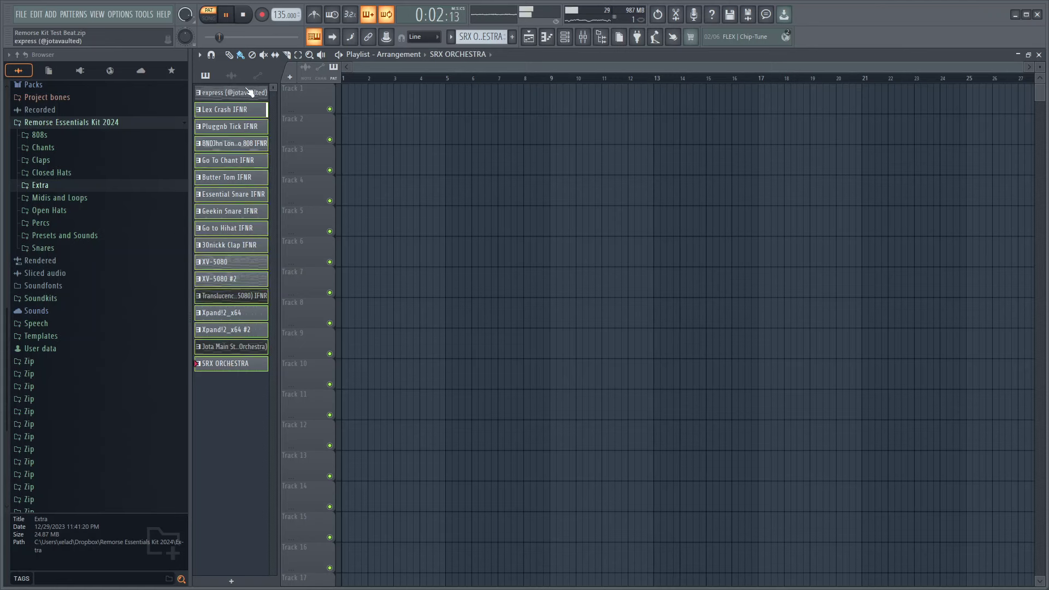
{"action": "left_click_drag", "start_coordinate": [348, 107], "coordinate": [552, 120]}
{"action": "key", "text": "ctrl+d"}
{"action": "left_click_drag", "start_coordinate": [582, 356], "coordinate": [397, 87]}
{"action": "left_click_drag", "start_coordinate": [370, 118], "coordinate": [360, 583]}
{"action": "key", "text": "ctrl+d"}
{"action": "key", "text": "ctrl+a"}
{"action": "left_click_drag", "start_coordinate": [461, 307], "coordinate": [367, 87]}
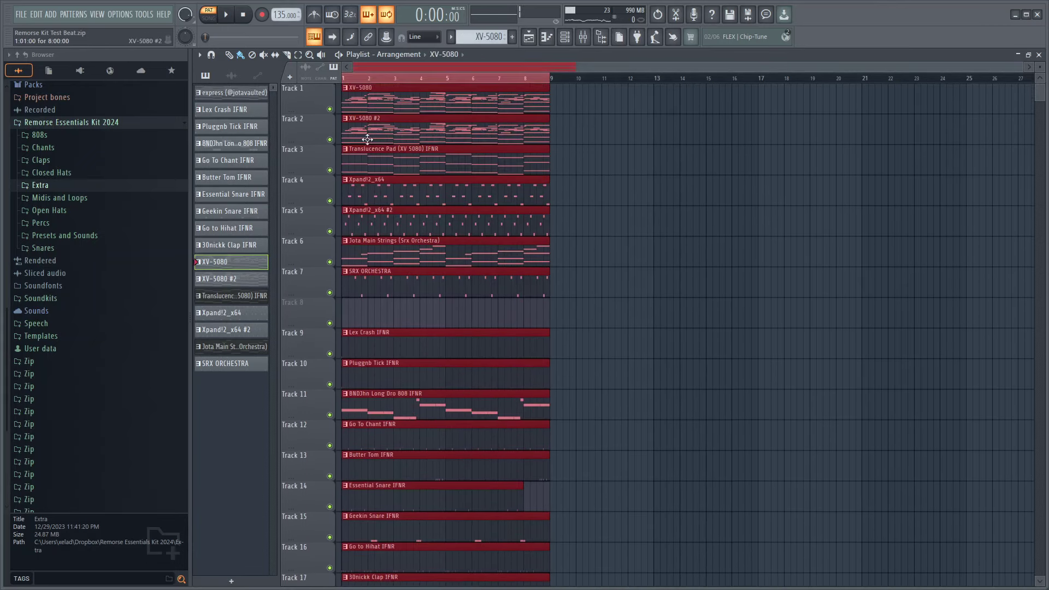
Step: Switch playback to song mode and rename the original full pattern as FULL
{"action": "left_click", "coordinate": [387, 82]}
{"action": "right_click", "coordinate": [220, 93]}
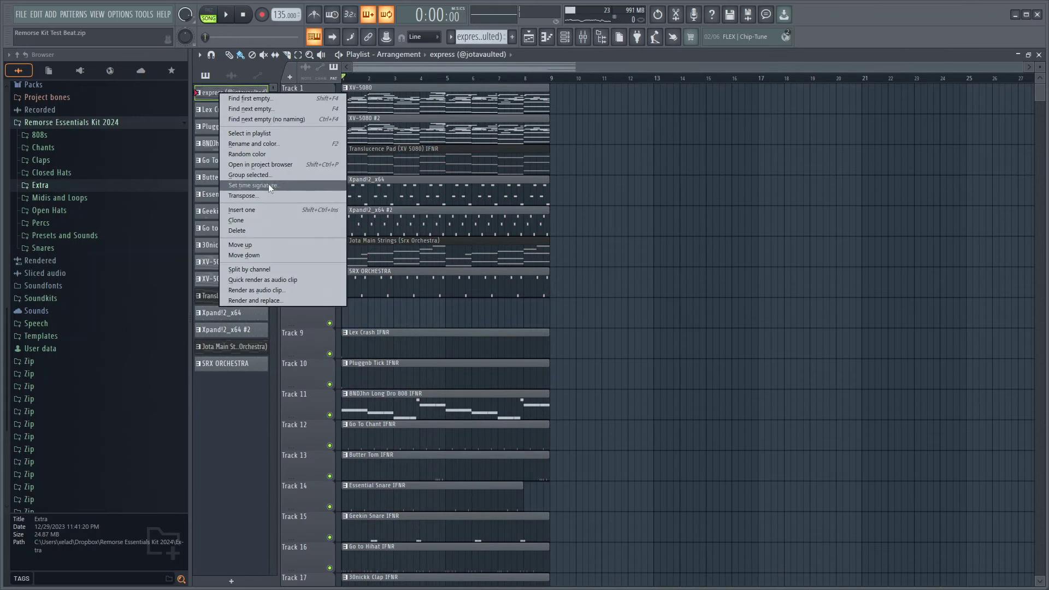
{"action": "left_click", "coordinate": [262, 143]}
{"action": "type", "text": "FULL"}
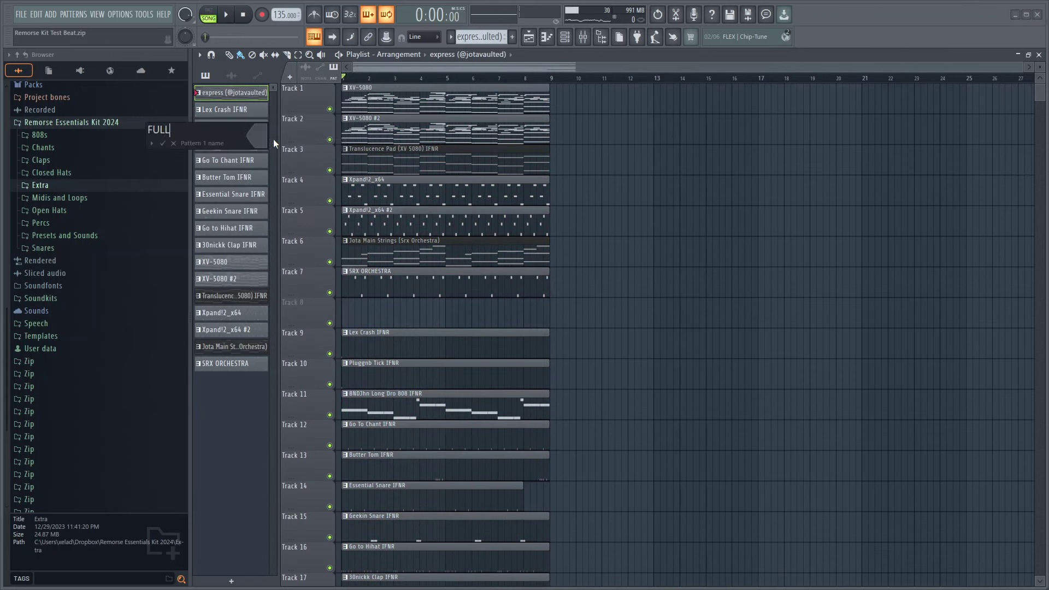
{"action": "key", "text": "Return"}
Step: Play the song and duplicate the clips on tracks 3 to 17 twice so they fill 24 bars
{"action": "key", "text": "space"}
{"action": "scroll", "coordinate": [632, 164], "scroll_direction": "down", "scroll_amount": 5}
{"action": "left_click_drag", "start_coordinate": [585, 461], "coordinate": [342, 82]}
{"action": "key", "text": "ctrl+b"}
{"action": "key", "text": "ctrl+b"}
Step: Extend all three Essential Snare IFNR clips on track 14 to a full eight bars each
{"action": "left_click", "coordinate": [534, 365], "text": "ctrl"}
{"action": "left_click_drag", "start_coordinate": [959, 361], "coordinate": [509, 350]}
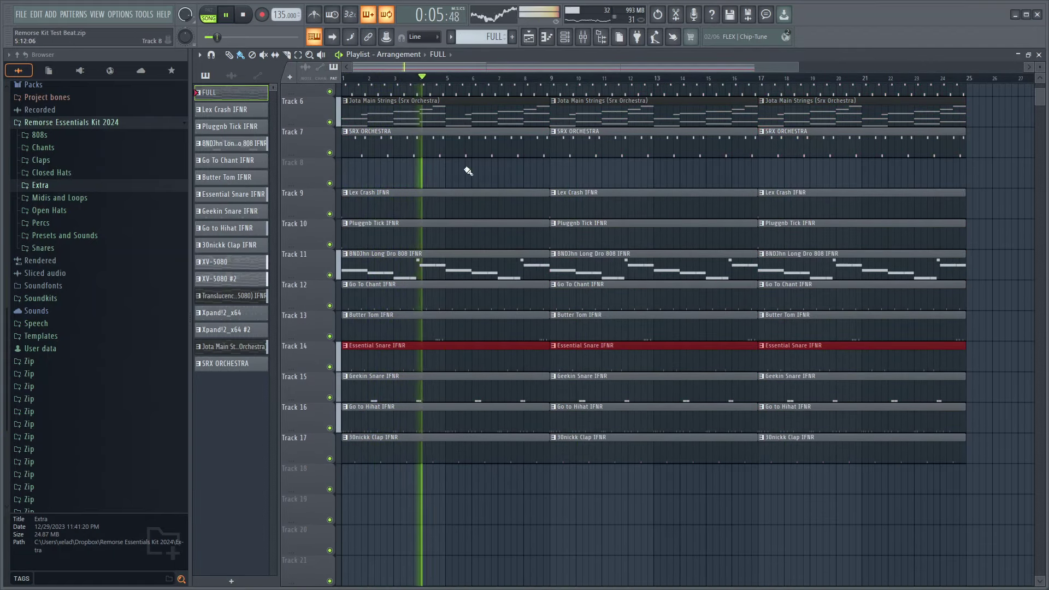
{"action": "left_click", "coordinate": [449, 187]}
Step: Duplicate the XV-5080 and XV-5080 #2 clips on tracks 1 and 2 twice to fill 24 bars
{"action": "scroll", "coordinate": [448, 190], "scroll_direction": "up", "scroll_amount": 1}
{"action": "scroll", "coordinate": [448, 191], "scroll_direction": "up", "scroll_amount": 4}
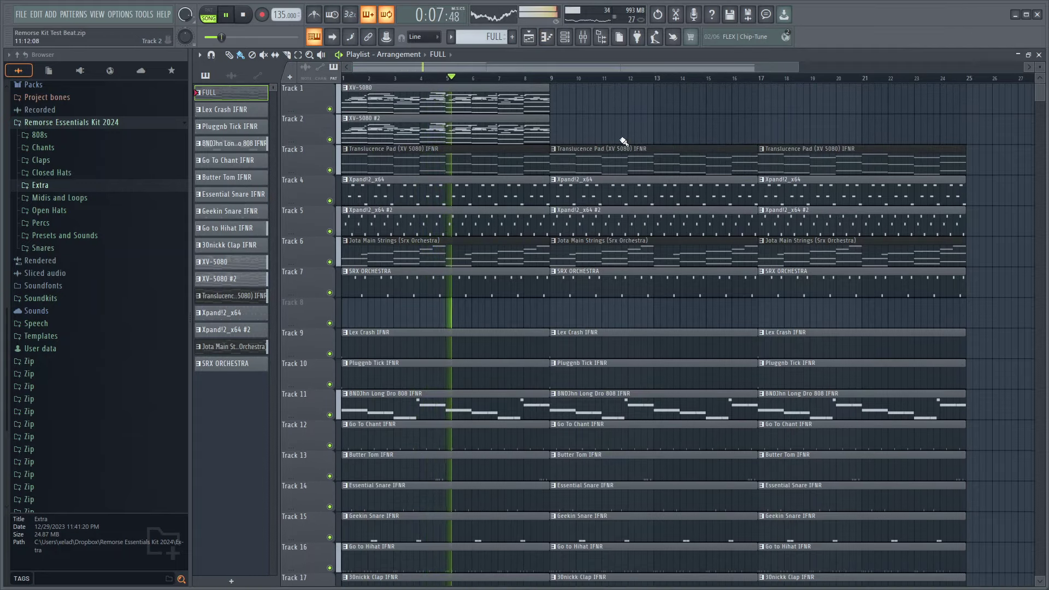
{"action": "left_click_drag", "start_coordinate": [623, 140], "coordinate": [492, 96]}
{"action": "key", "text": "ctrl+b"}
{"action": "key", "text": "ctrl+b"}
Step: Trim the start of the first BNDJhn Long Dro 808 clip to bar 3 and replay the song
{"action": "key", "text": "space"}
{"action": "left_click", "coordinate": [410, 313], "text": "ctrl"}
{"action": "scroll", "coordinate": [409, 317], "scroll_direction": "down", "scroll_amount": 5}
{"action": "right_click", "coordinate": [412, 425]}
{"action": "key", "text": "ctrl+z"}
{"action": "left_click_drag", "start_coordinate": [346, 257], "coordinate": [397, 264]}
{"action": "key", "text": "space"}
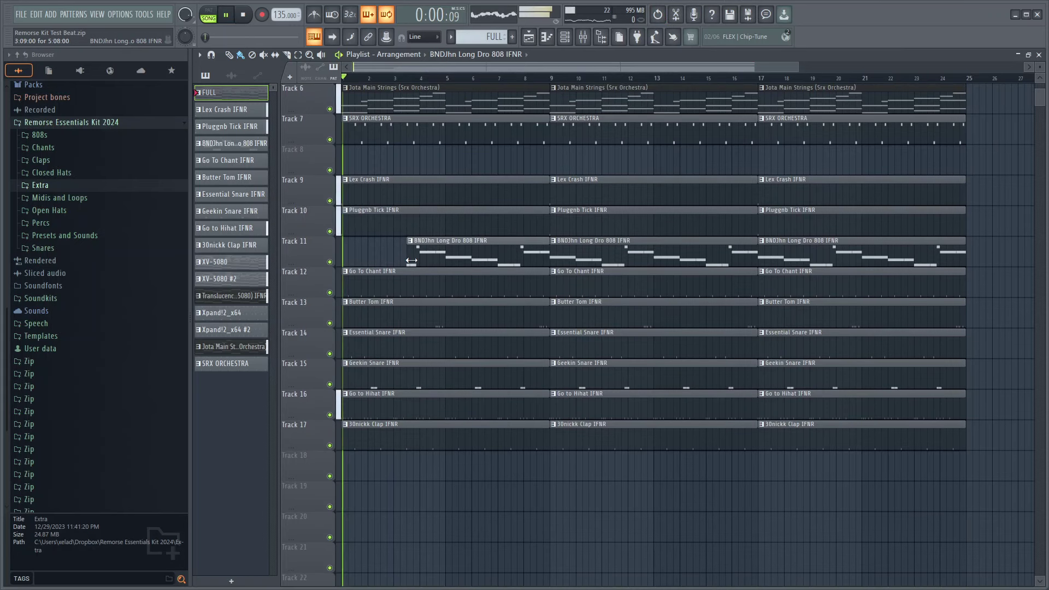
Step: Remove the first Jota Main Strings and SRX ORCHESTRA clips from tracks 6 and 7 and replay the intro
{"action": "scroll", "coordinate": [398, 265], "scroll_direction": "up", "scroll_amount": 5}
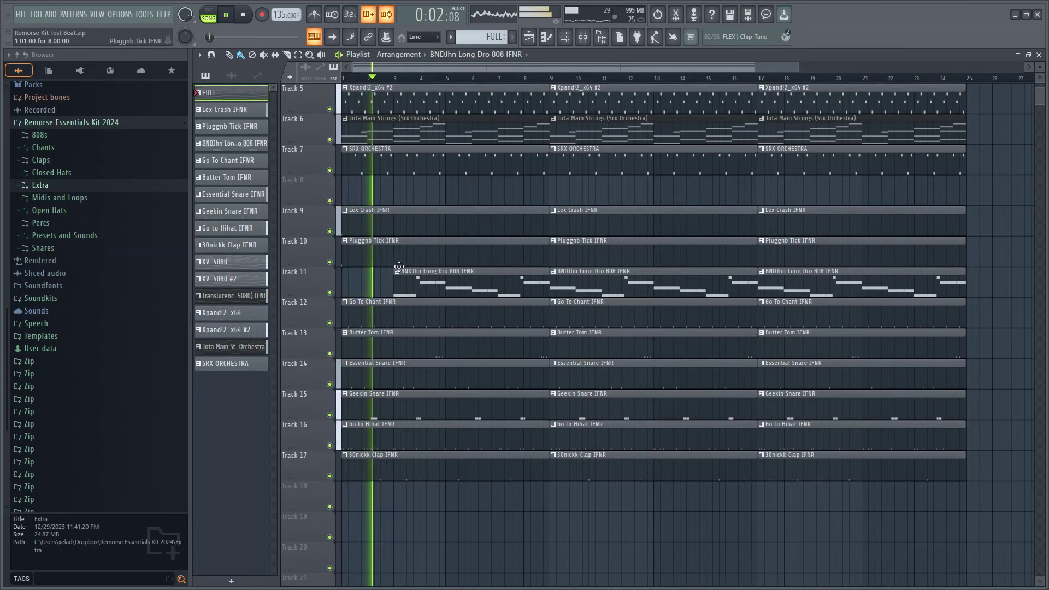
{"action": "key", "text": "space"}
{"action": "right_click", "coordinate": [401, 277]}
{"action": "right_click", "coordinate": [417, 265]}
{"action": "key", "text": "space"}
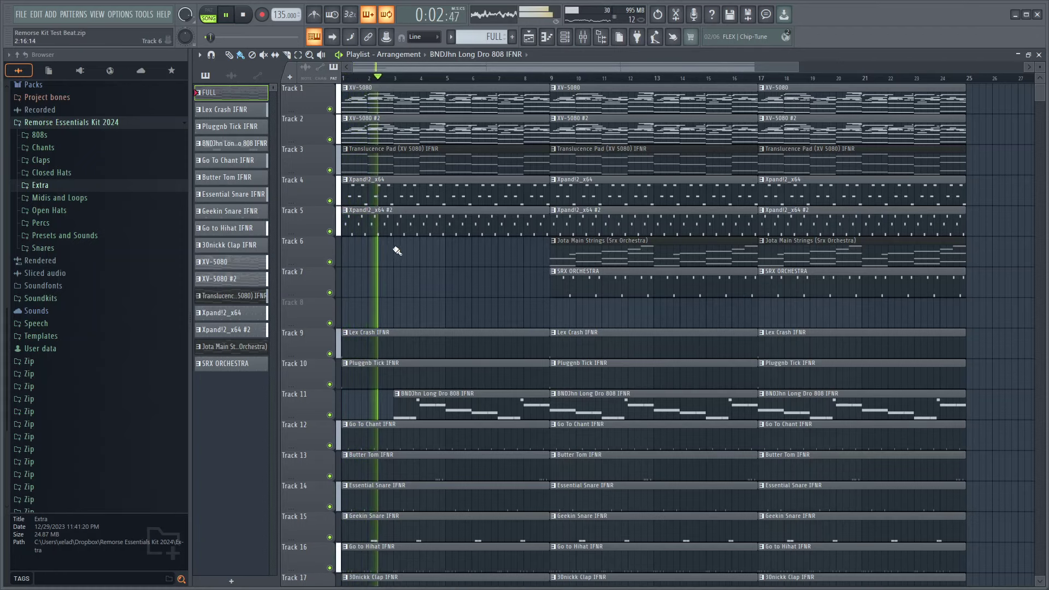
Step: Lower mixer insert 11 to -5.0 dB and check insert 14 in the mixer
{"action": "scroll", "coordinate": [397, 249], "scroll_direction": "down", "scroll_amount": 2}
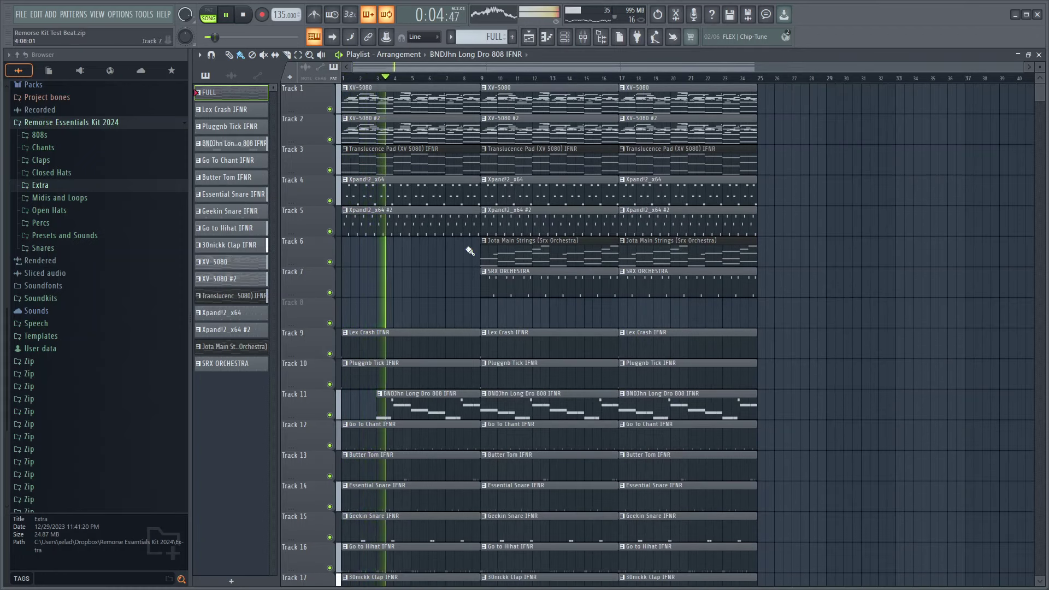
{"action": "left_click", "coordinate": [588, 38]}
{"action": "left_click", "coordinate": [576, 332]}
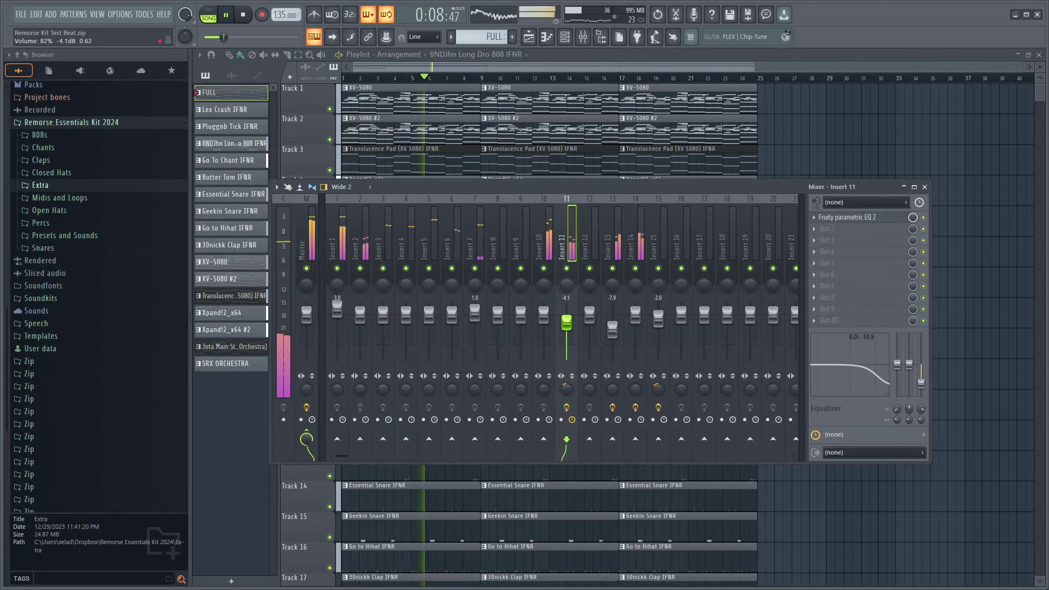
{"action": "left_click", "coordinate": [643, 231]}
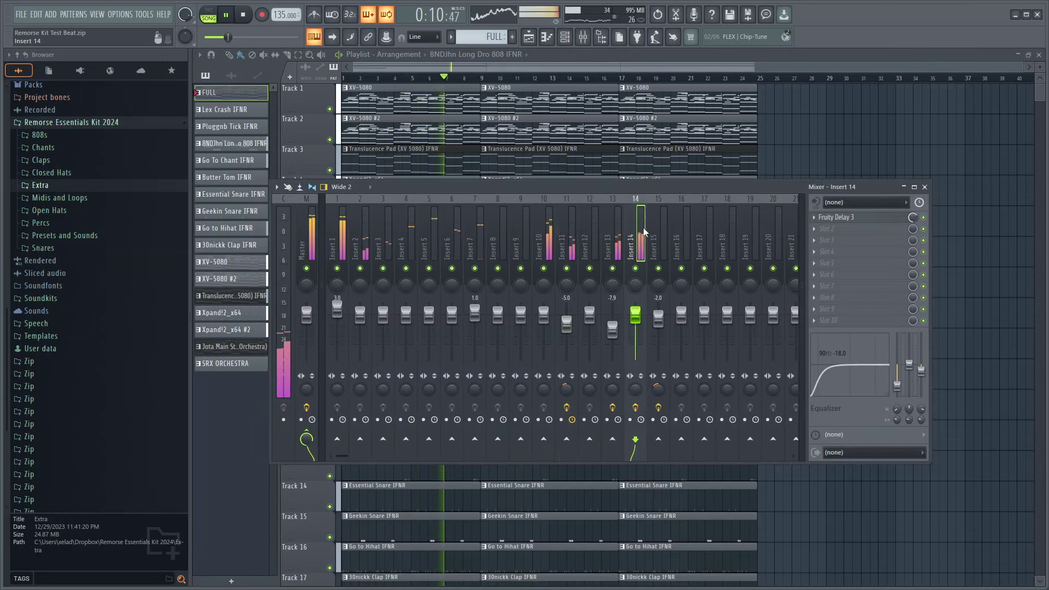
{"action": "key", "text": "F9"}
Step: Inspect the XV-5080 #2 clip's notes in the piano roll and return to the playlist
{"action": "double_click", "coordinate": [513, 119]}
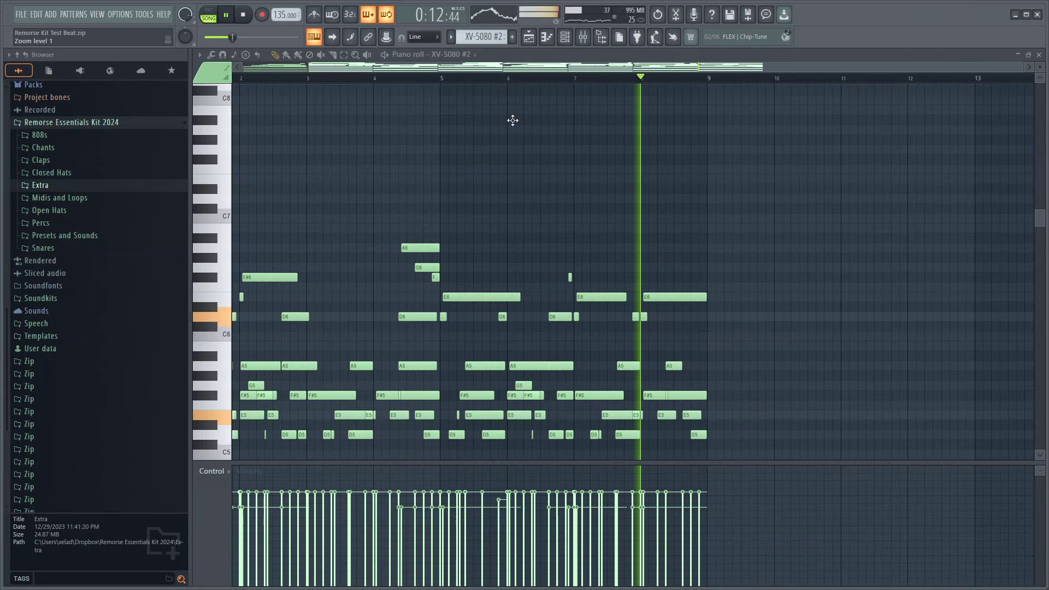
{"action": "scroll", "coordinate": [523, 213], "scroll_direction": "down", "scroll_amount": 6}
{"action": "left_click", "coordinate": [528, 38]}
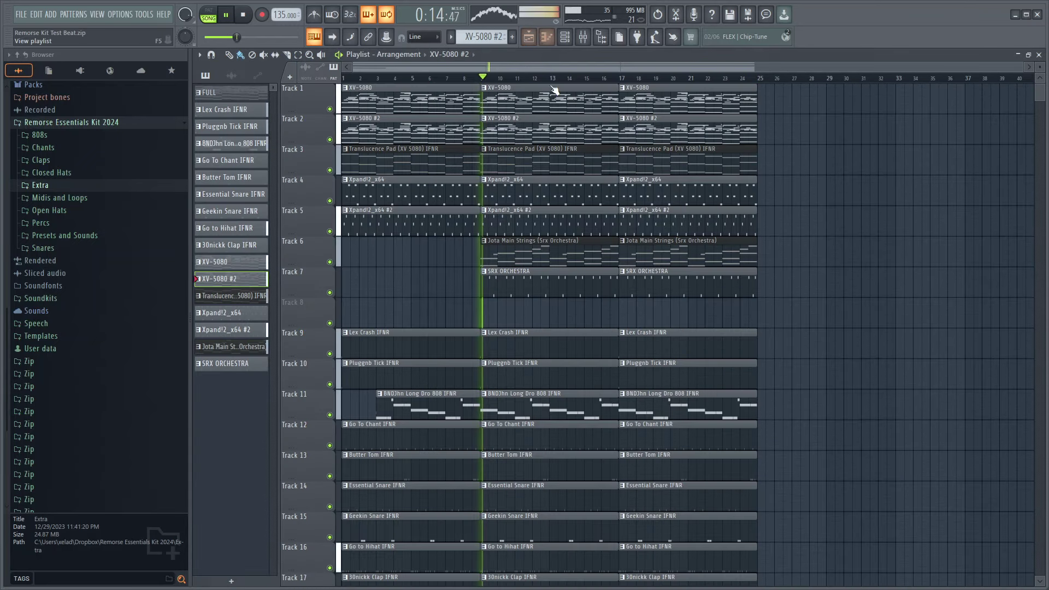
{"action": "scroll", "coordinate": [761, 227], "scroll_direction": "down", "scroll_amount": 4}
{"action": "scroll", "coordinate": [703, 244], "scroll_direction": "up", "scroll_amount": 4}
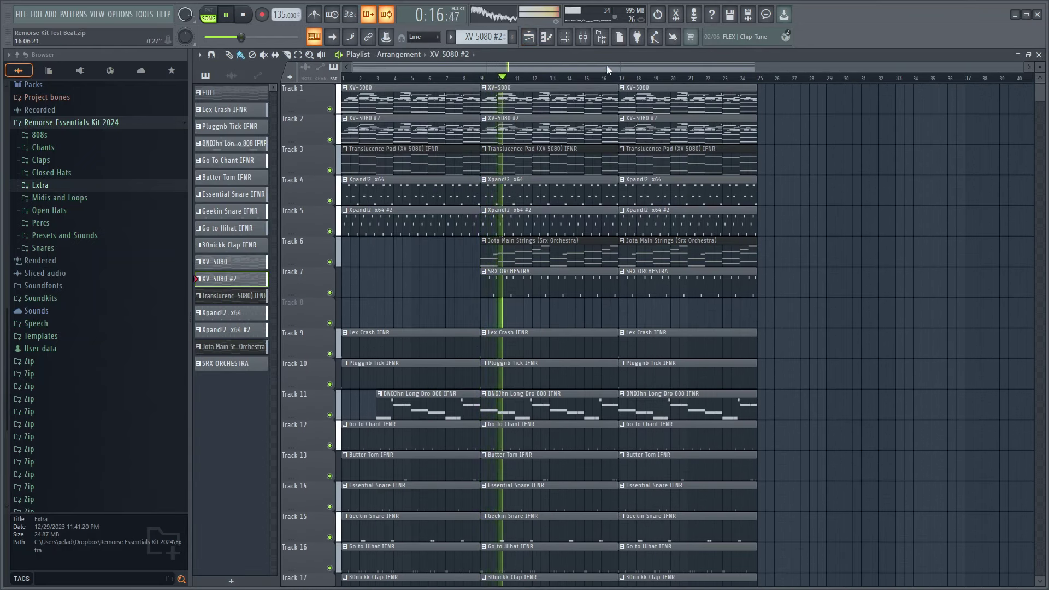
Step: Set mixer insert 15 to 0.0 dB and insert 16 to -2.0 dB
{"action": "left_click", "coordinate": [584, 37]}
{"action": "left_click", "coordinate": [688, 250]}
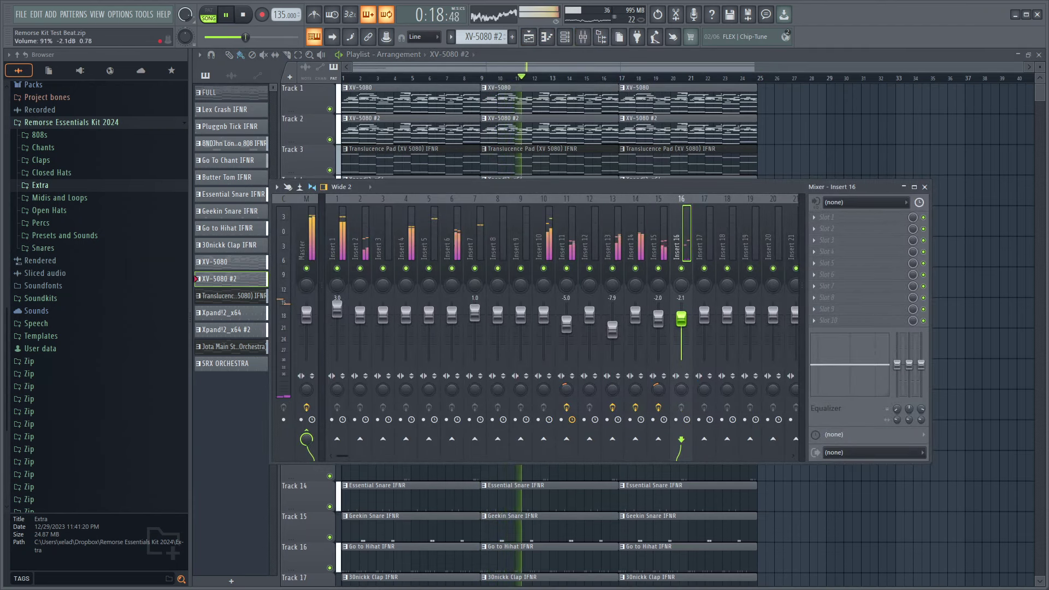
{"action": "left_click", "coordinate": [667, 275]}
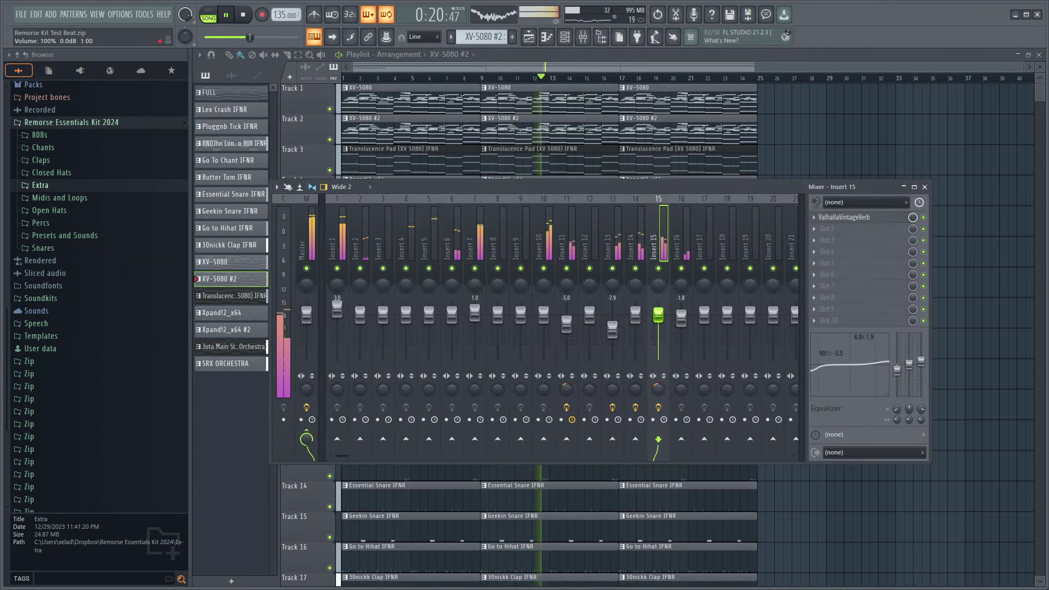
{"action": "left_click_drag", "start_coordinate": [681, 321], "coordinate": [682, 324]}
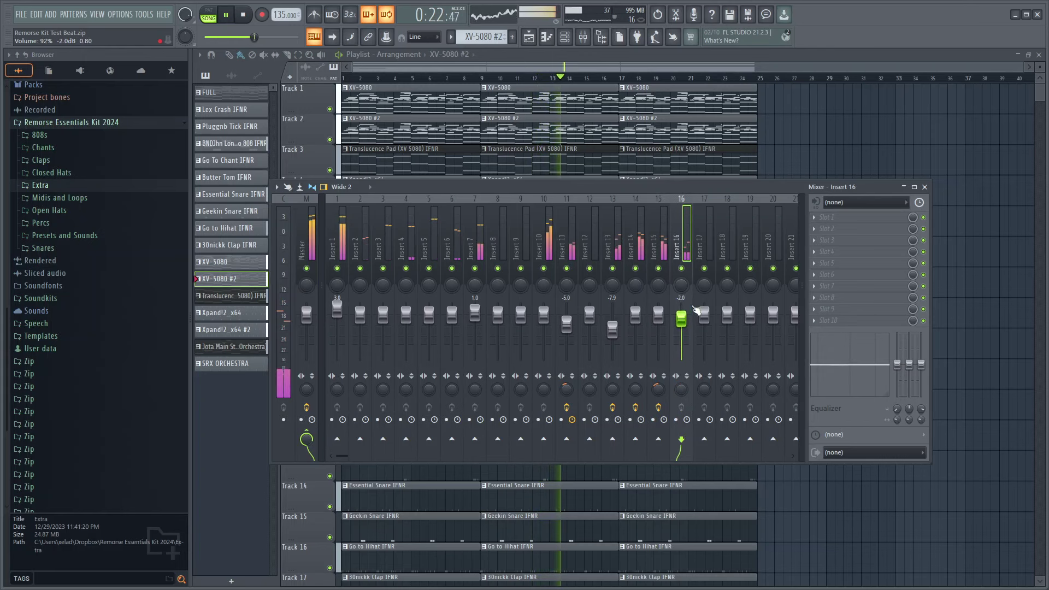
{"action": "key", "text": "F9"}
{"action": "scroll", "coordinate": [781, 285], "scroll_direction": "down", "scroll_amount": 4}
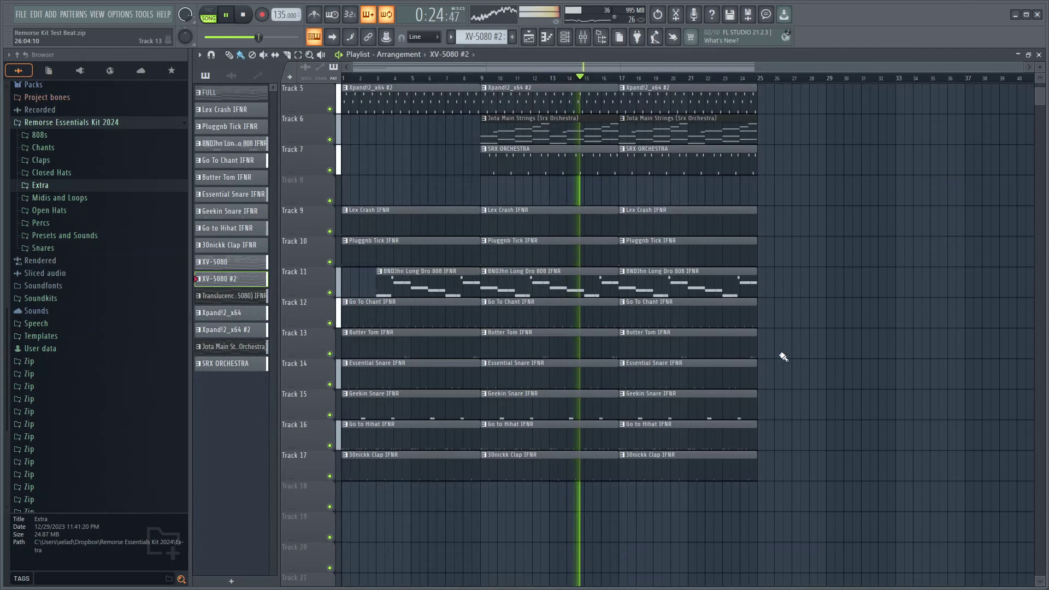
{"action": "scroll", "coordinate": [782, 355], "scroll_direction": "up", "scroll_amount": 4}
{"action": "scroll", "coordinate": [770, 333], "scroll_direction": "down", "scroll_amount": 3}
{"action": "left_click_drag", "start_coordinate": [782, 480], "coordinate": [495, 65]}
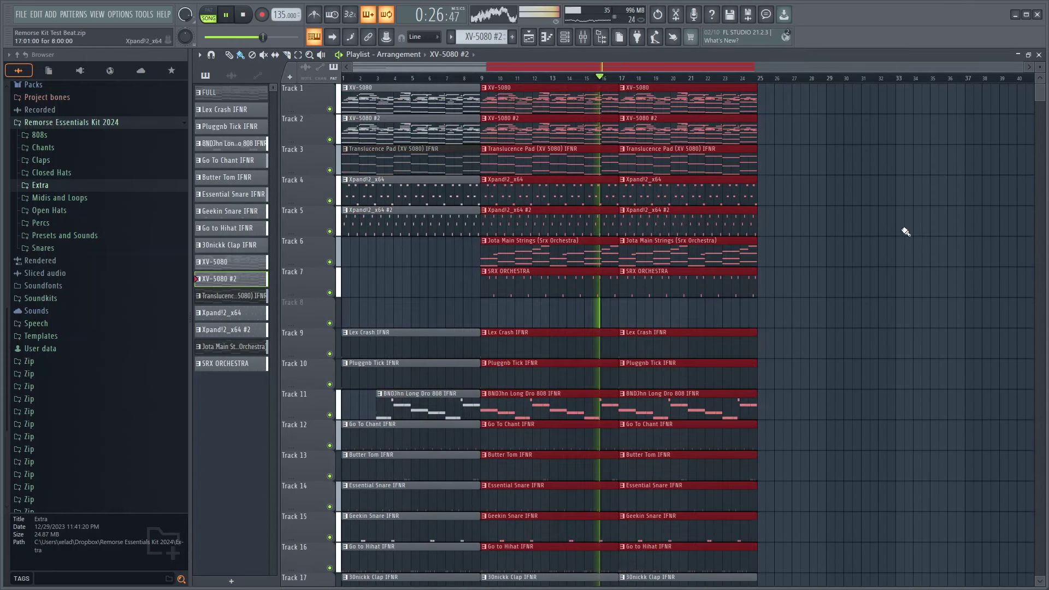
{"action": "scroll", "coordinate": [890, 262], "scroll_direction": "down", "scroll_amount": 4}
{"action": "left_click", "coordinate": [845, 335], "text": "ctrl"}
Step: Duplicate the entire 24-bar arrangement after itself and remove the Jota Main Strings and SRX ORCHESTRA clips starting at bar 33
{"action": "left_click_drag", "start_coordinate": [811, 437], "coordinate": [339, 59]}
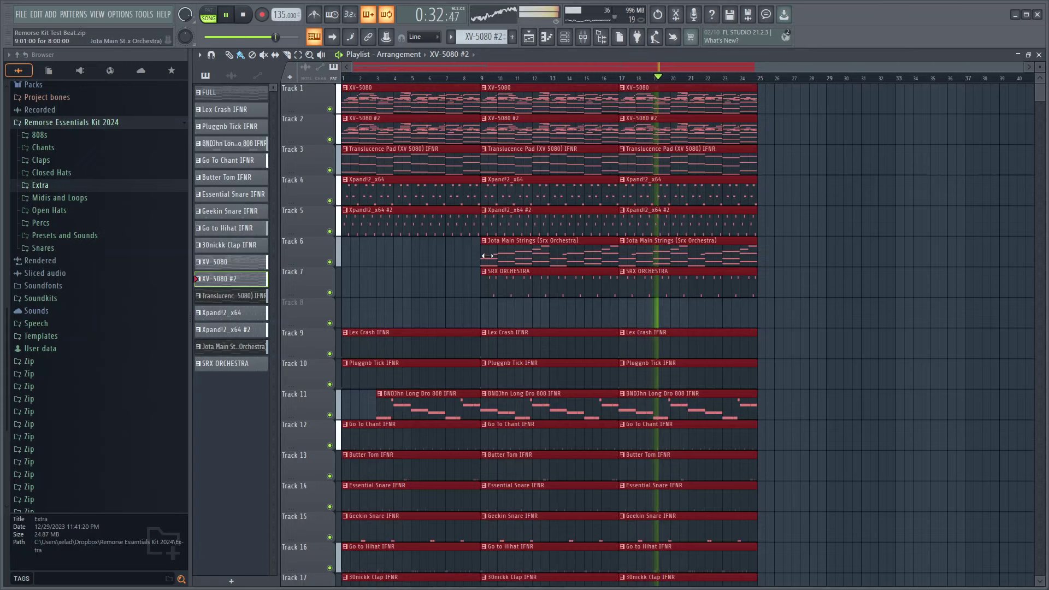
{"action": "key", "text": "ctrl+b"}
{"action": "left_click", "coordinate": [649, 288], "text": "ctrl"}
{"action": "right_click", "coordinate": [722, 254]}
{"action": "right_click", "coordinate": [726, 272]}
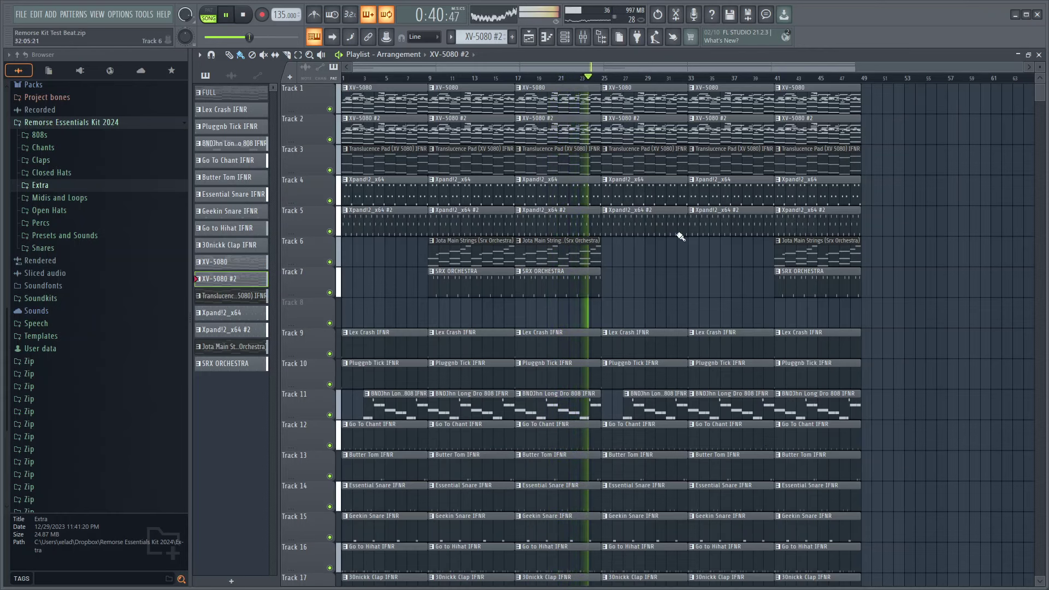
Step: Set the attack time offset of the Jota Main Strings patch in SRX Orchestra to -49
{"action": "key", "text": "F6"}
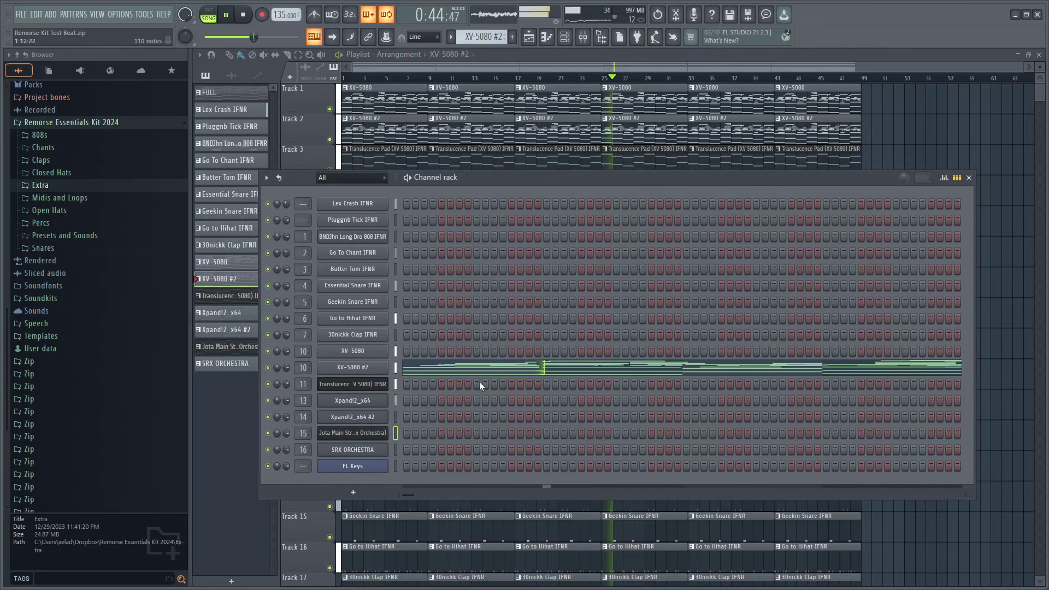
{"action": "left_click", "coordinate": [376, 439]}
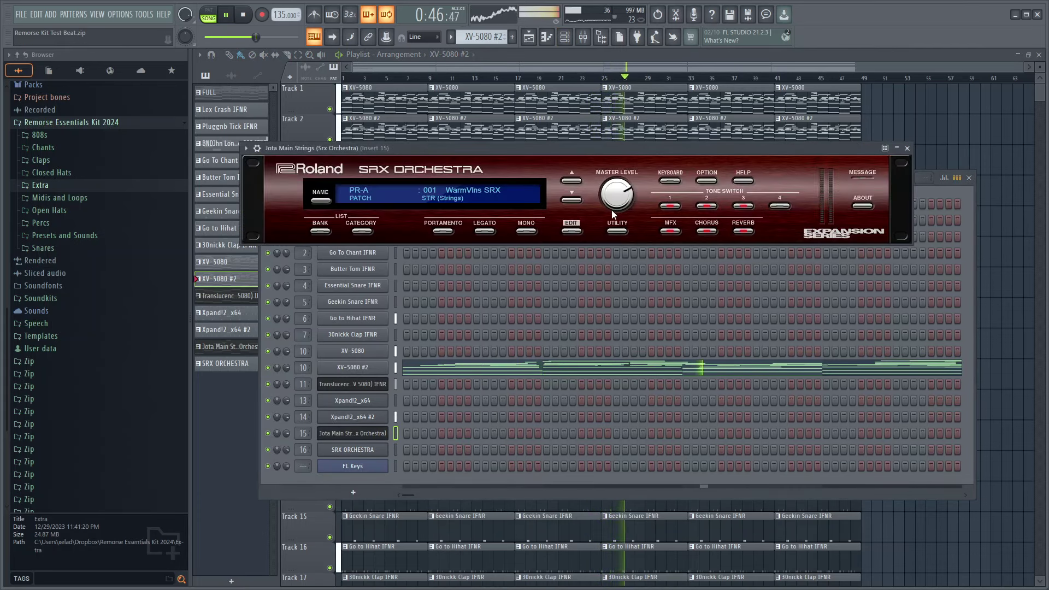
{"action": "left_click", "coordinate": [569, 231]}
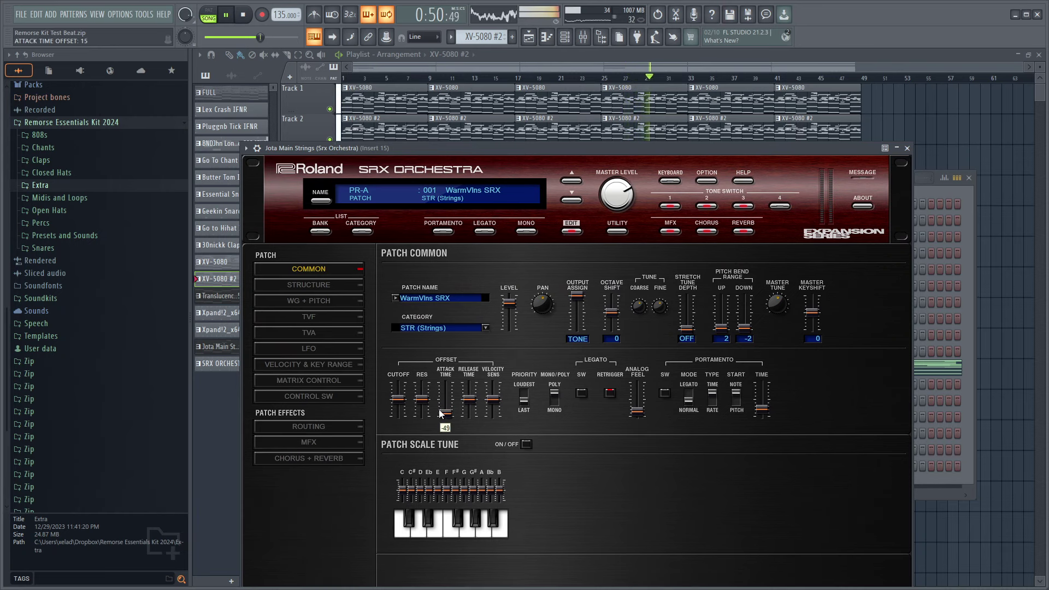
{"action": "right_click", "coordinate": [1009, 164]}
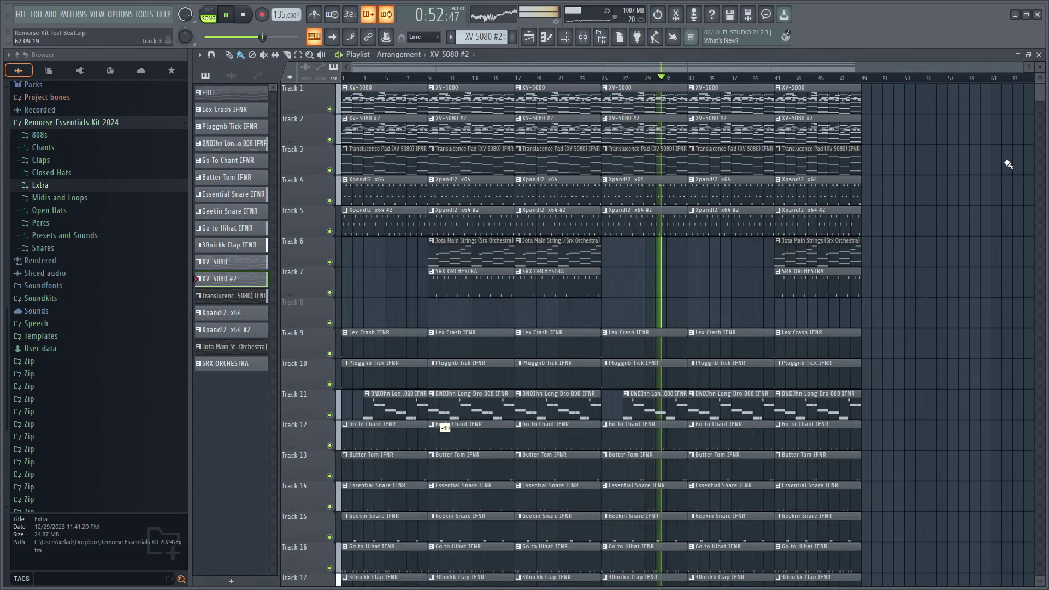
{"action": "scroll", "coordinate": [956, 205], "scroll_direction": "down", "scroll_amount": 1}
{"action": "scroll", "coordinate": [934, 215], "scroll_direction": "up", "scroll_amount": 3, "text": "ctrl"}
{"action": "scroll", "coordinate": [547, 264], "scroll_direction": "down", "scroll_amount": 1, "text": "ctrl"}
{"action": "scroll", "coordinate": [483, 278], "scroll_direction": "up", "scroll_amount": 1}
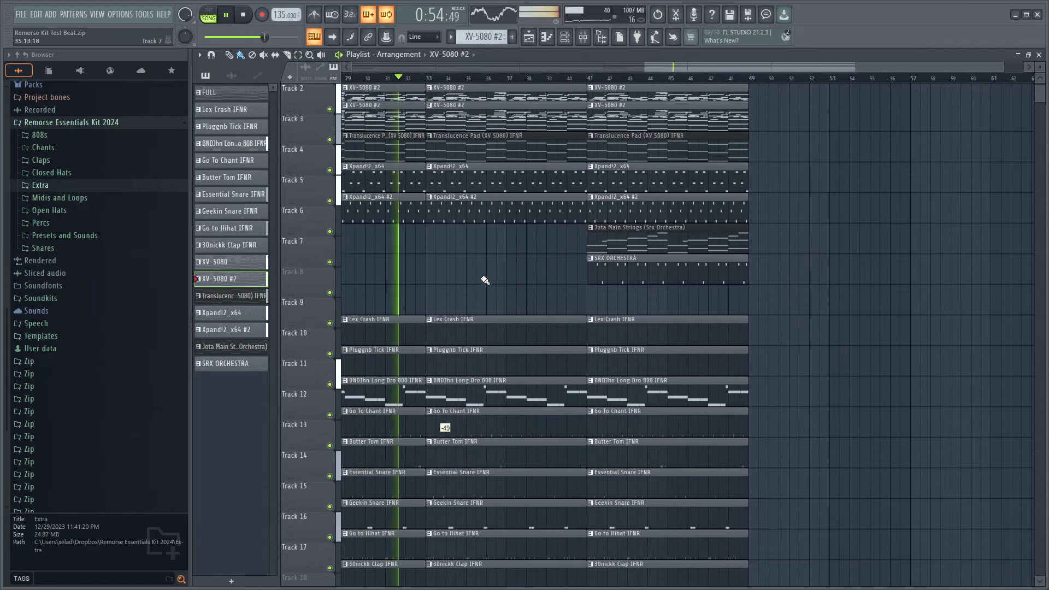
Step: Remove the Xpand!2_x64 #2 clip starting at bar 33, keeping the Xpand!2_x64 clip above it
{"action": "right_click", "coordinate": [471, 224]}
{"action": "scroll", "coordinate": [737, 253], "scroll_direction": "down", "scroll_amount": 4, "text": "ctrl"}
{"action": "scroll", "coordinate": [739, 242], "scroll_direction": "up", "scroll_amount": 3, "text": "ctrl"}
{"action": "scroll", "coordinate": [738, 242], "scroll_direction": "down", "scroll_amount": 3, "text": "ctrl"}
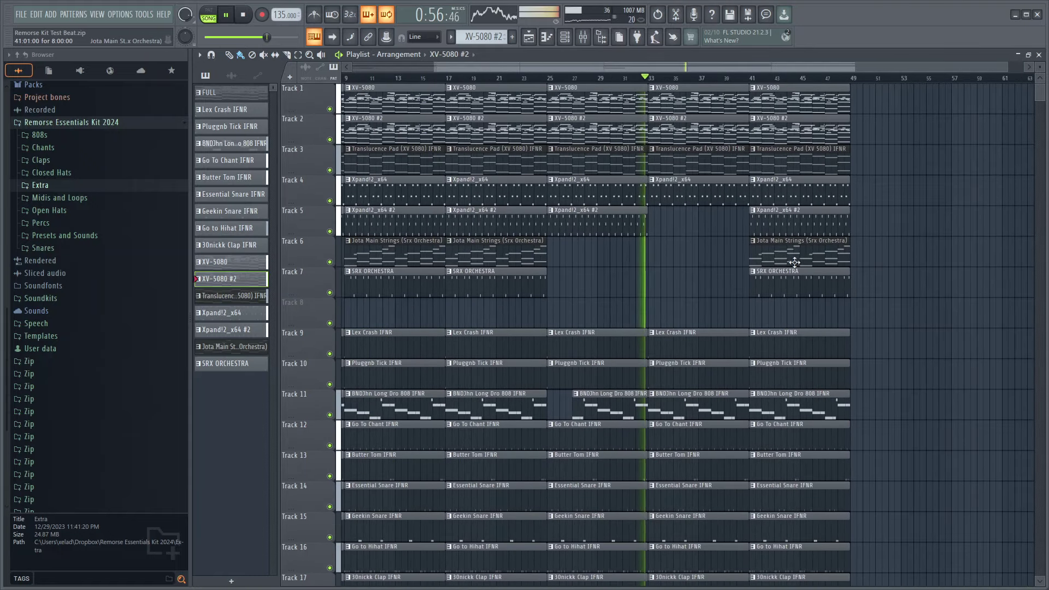
{"action": "key", "text": "ctrl+z"}
{"action": "key", "text": "ctrl+z"}
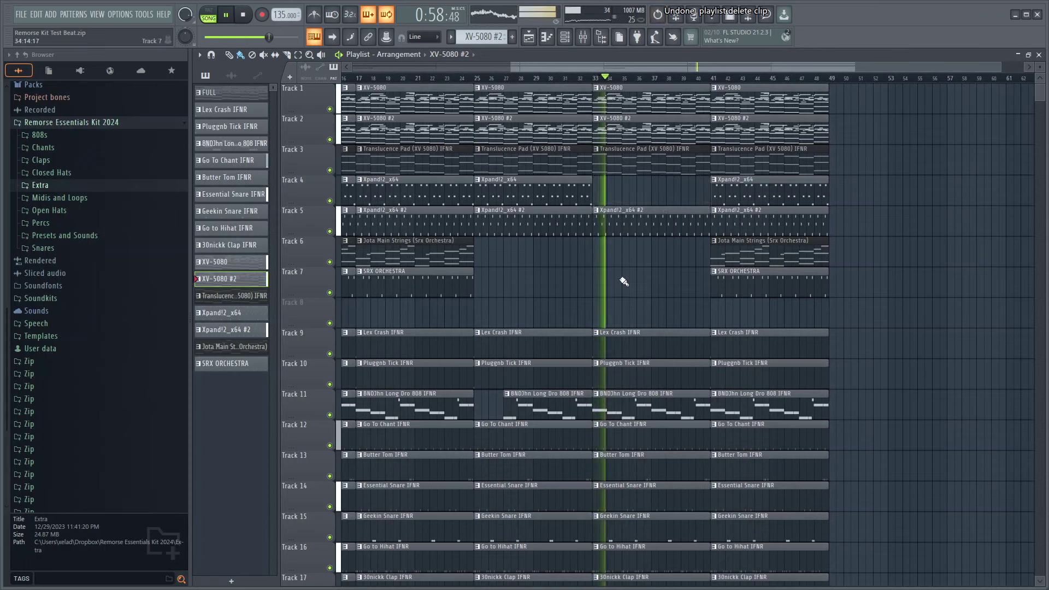
{"action": "scroll", "coordinate": [683, 221], "scroll_direction": "up", "scroll_amount": 3, "text": "ctrl"}
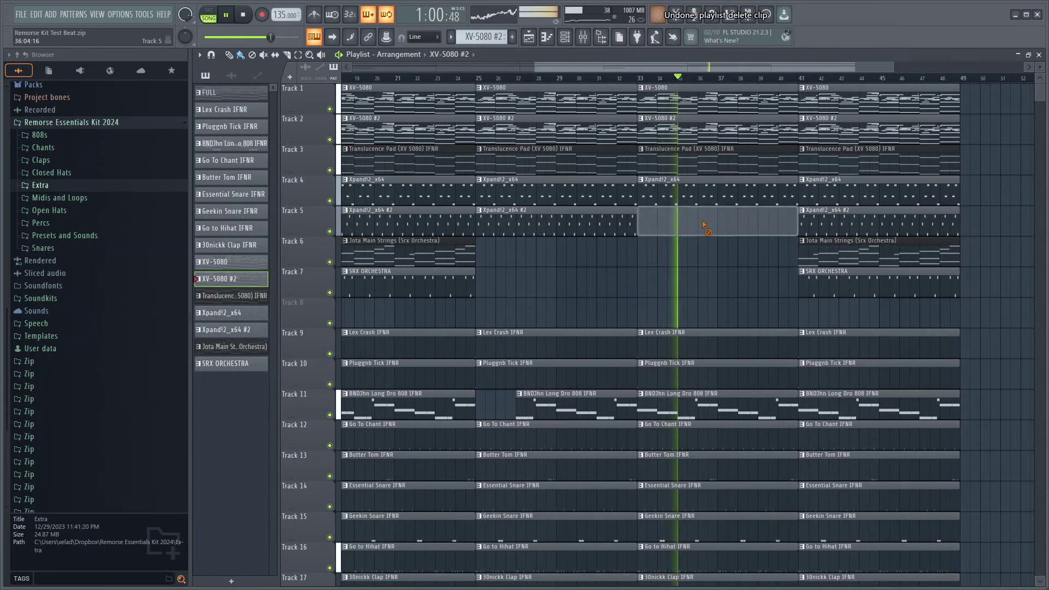
Step: Set mixer insert 13 to -5.9 dB, insert 14 to -1.5 dB and insert 15 to 0.4 dB
{"action": "left_click", "coordinate": [583, 37]}
{"action": "left_click", "coordinate": [637, 292]}
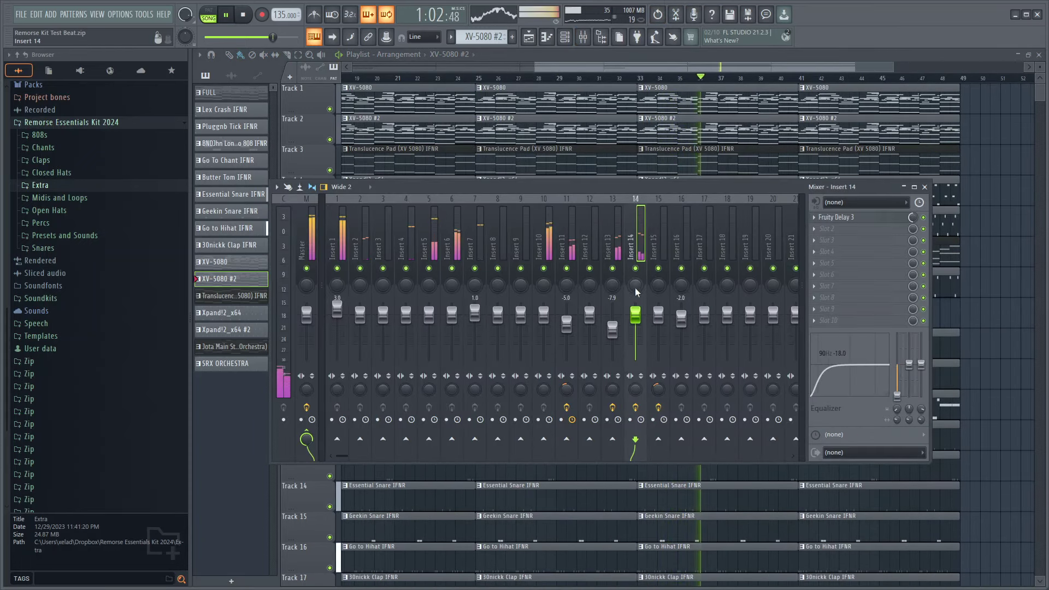
{"action": "left_click", "coordinate": [613, 327]}
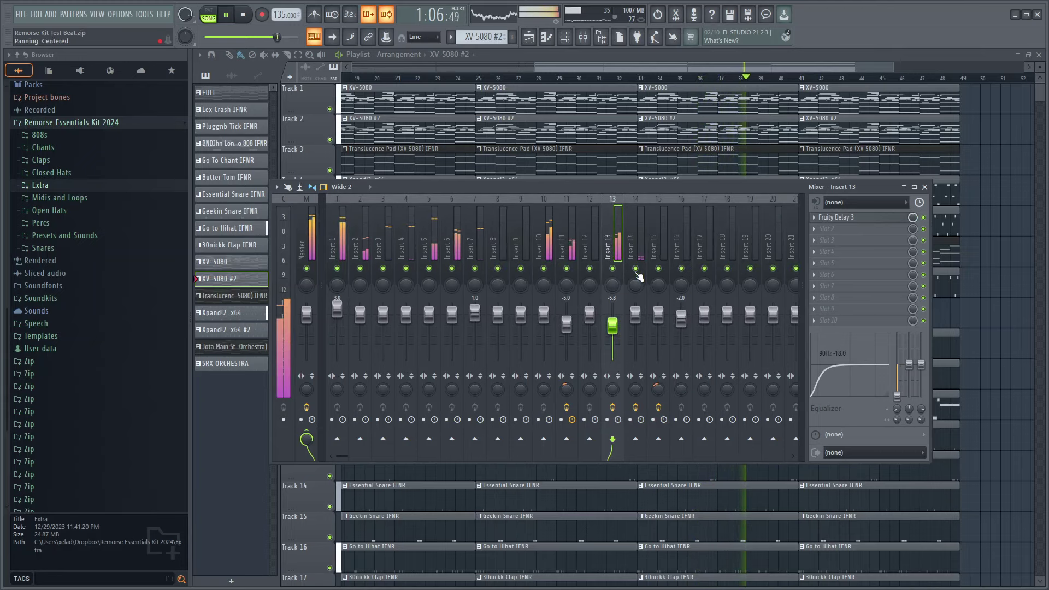
{"action": "left_click", "coordinate": [637, 274]}
{"action": "left_click", "coordinate": [613, 312]}
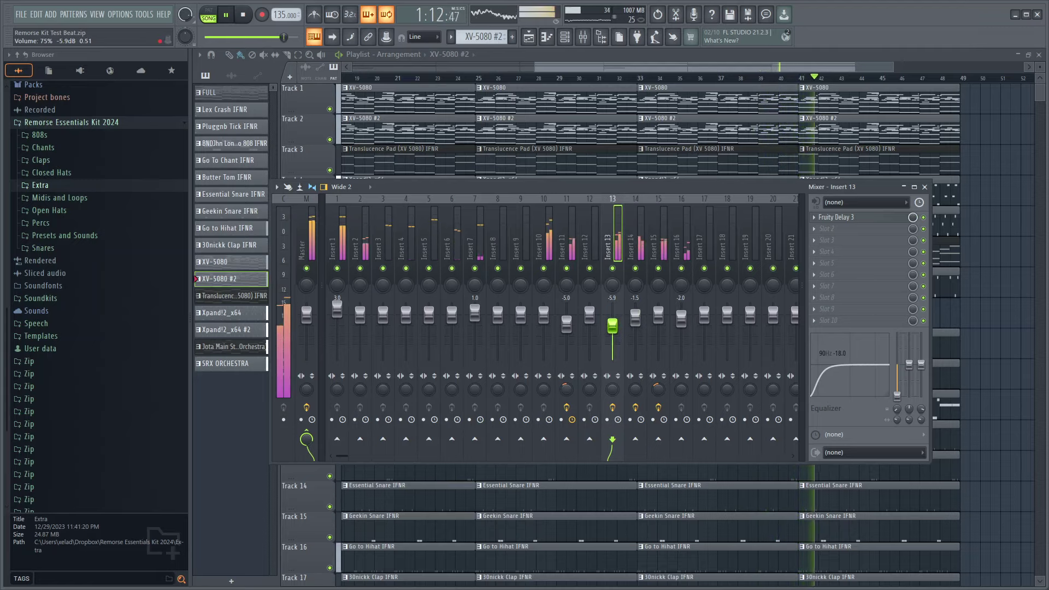
{"action": "left_click", "coordinate": [669, 224]}
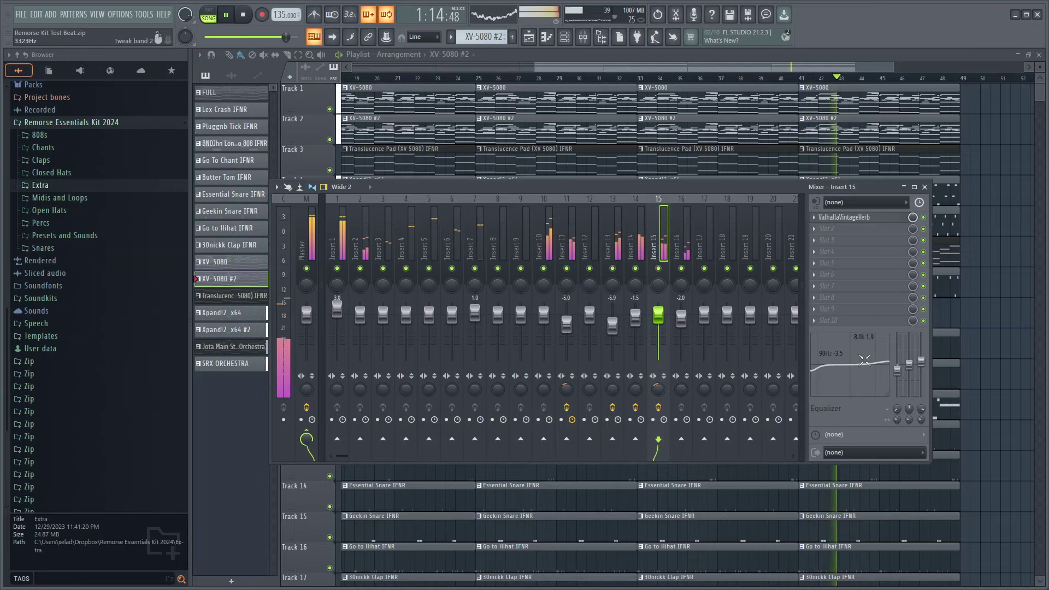
{"action": "left_click_drag", "start_coordinate": [909, 352], "coordinate": [913, 374]}
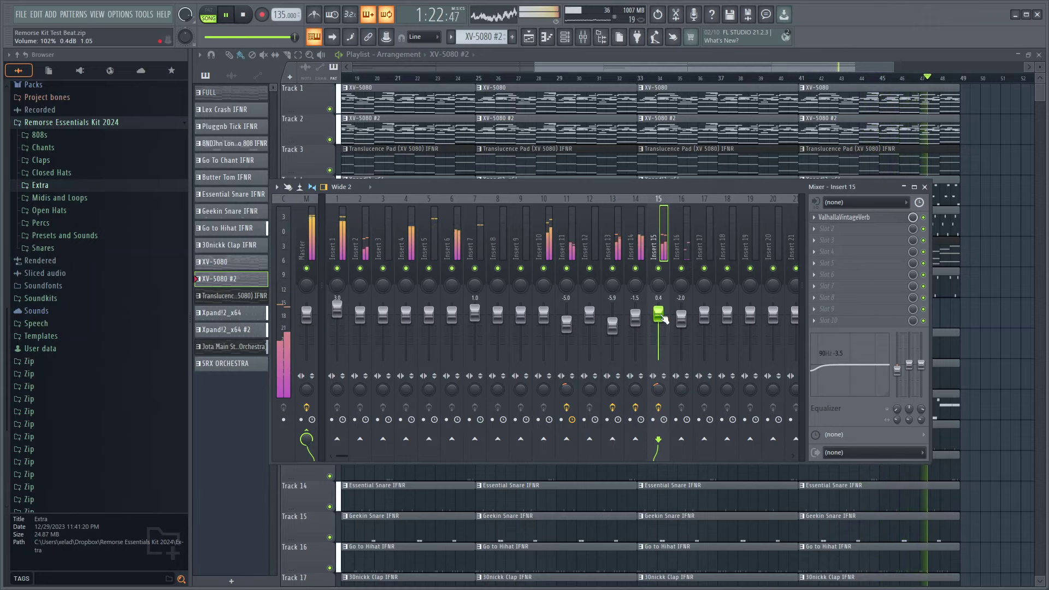
{"action": "key", "text": "F9"}
Step: Duplicate the full eight-bar section at bar 41 so a copy starts at bar 49
{"action": "scroll", "coordinate": [984, 313], "scroll_direction": "down", "scroll_amount": 5}
{"action": "scroll", "coordinate": [993, 330], "scroll_direction": "down", "scroll_amount": 5}
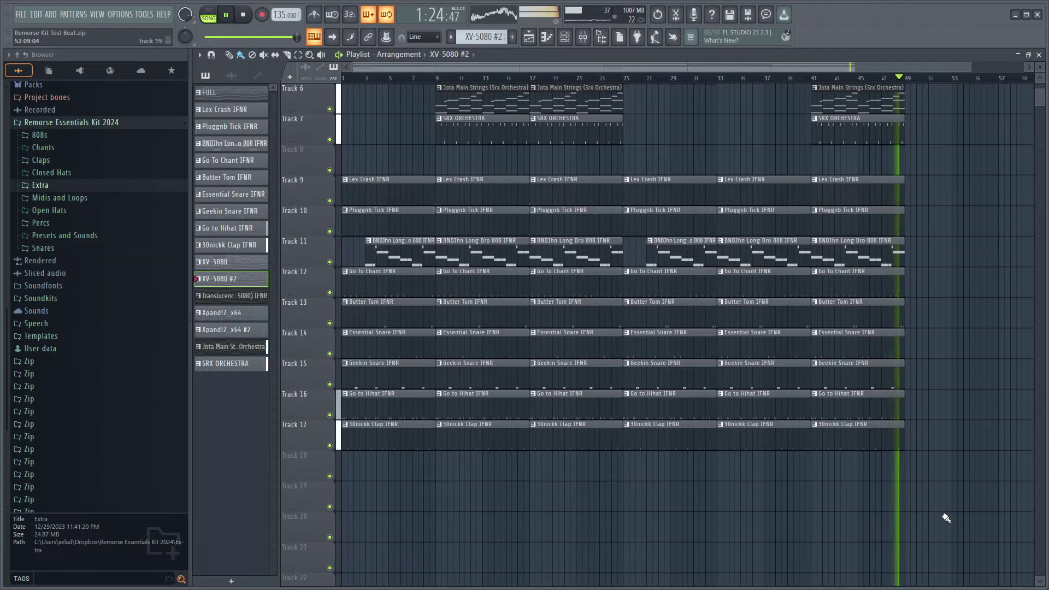
{"action": "left_click_drag", "start_coordinate": [935, 515], "coordinate": [854, 4]}
{"action": "key", "text": "ctrl+b"}
{"action": "scroll", "coordinate": [952, 291], "scroll_direction": "up", "scroll_amount": 4}
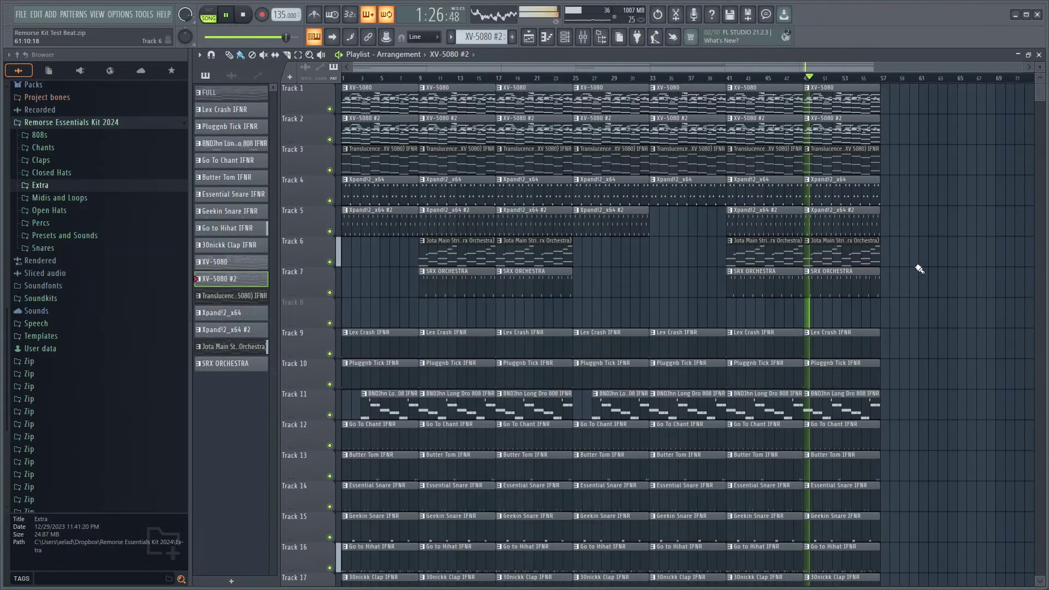
Step: Duplicate only the melody clips on tracks 1 to 7 from bar 49 to bar 57
{"action": "scroll", "coordinate": [907, 306], "scroll_direction": "down", "scroll_amount": 3}
{"action": "left_click_drag", "start_coordinate": [900, 527], "coordinate": [595, 82]}
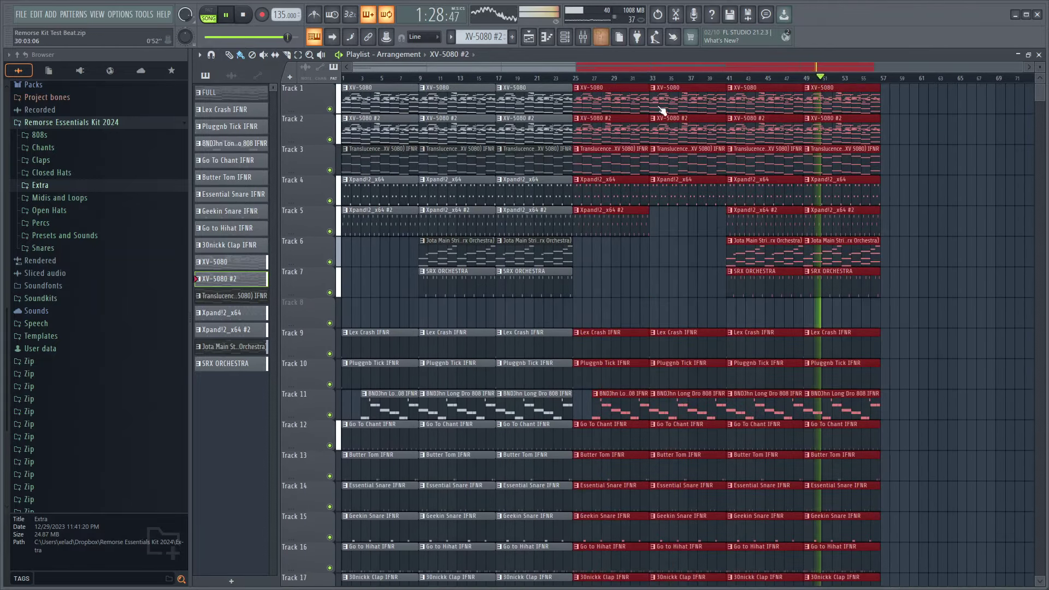
{"action": "left_click", "coordinate": [936, 254]}
{"action": "left_click_drag", "start_coordinate": [919, 296], "coordinate": [850, 95]}
{"action": "key", "text": "ctrl+b"}
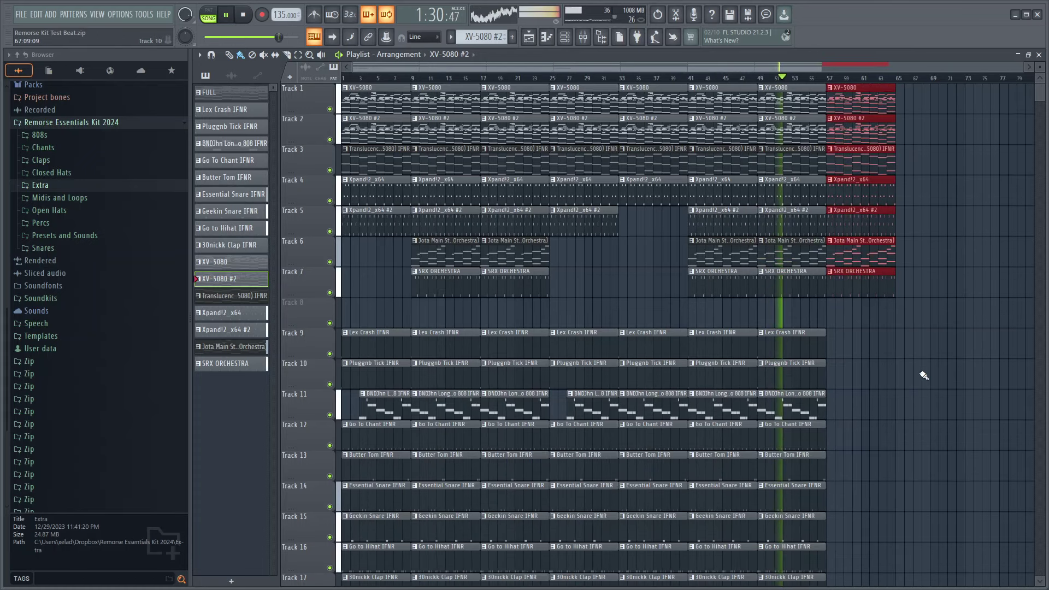
Step: Place copies of the full eight-bar section, with melody and drum clips, at bars 65 and 73
{"action": "left_click", "coordinate": [920, 368]}
{"action": "scroll", "coordinate": [907, 429], "scroll_direction": "down", "scroll_amount": 3}
{"action": "left_click_drag", "start_coordinate": [793, 475], "coordinate": [921, 103]}
{"action": "left_click", "coordinate": [853, 326], "text": "ctrl"}
{"action": "scroll", "coordinate": [851, 298], "scroll_direction": "down", "scroll_amount": 4}
{"action": "left_click_drag", "start_coordinate": [847, 266], "coordinate": [821, 206], "text": "ctrl"}
{"action": "key", "text": "ctrl+b"}
{"action": "key", "text": "ctrl+d"}
{"action": "scroll", "coordinate": [913, 235], "scroll_direction": "up", "scroll_amount": 2}
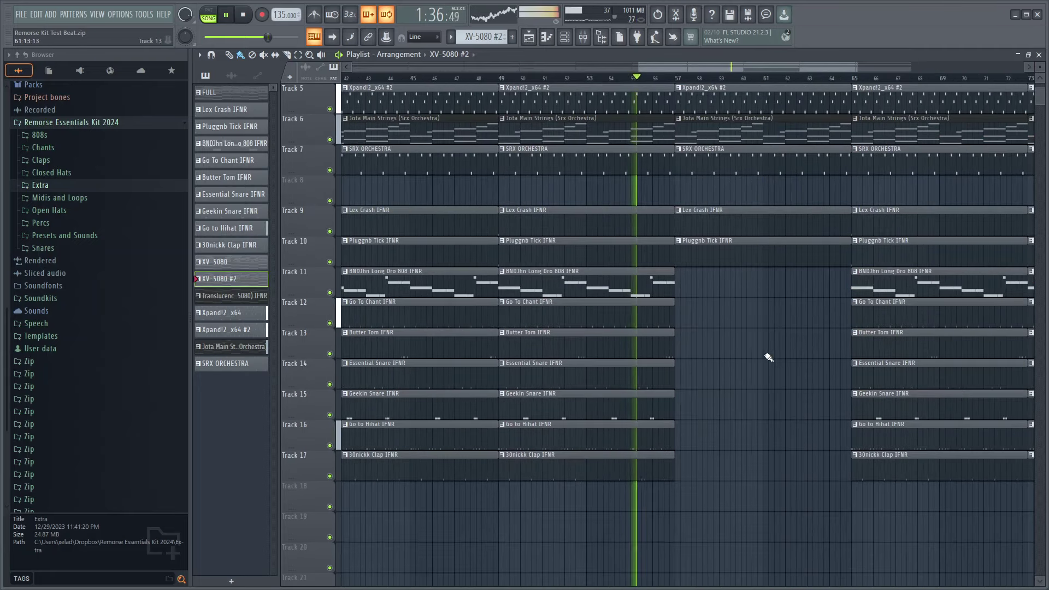
Step: Remove the Lex Crash and Pluggnb Tick clips starting at bar 57
{"action": "scroll", "coordinate": [751, 330], "scroll_direction": "down", "scroll_amount": 1}
{"action": "right_click", "coordinate": [759, 252]}
{"action": "right_click", "coordinate": [761, 223]}
{"action": "scroll", "coordinate": [798, 246], "scroll_direction": "up", "scroll_amount": 4}
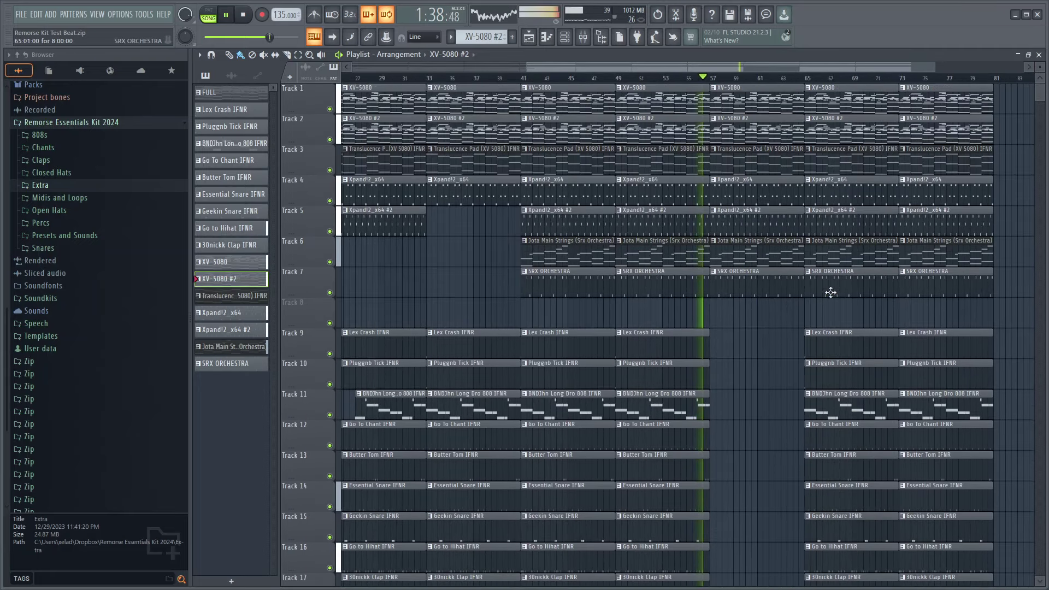
{"action": "scroll", "coordinate": [787, 311], "scroll_direction": "down", "scroll_amount": 1}
{"action": "scroll", "coordinate": [801, 322], "scroll_direction": "up", "scroll_amount": 2}
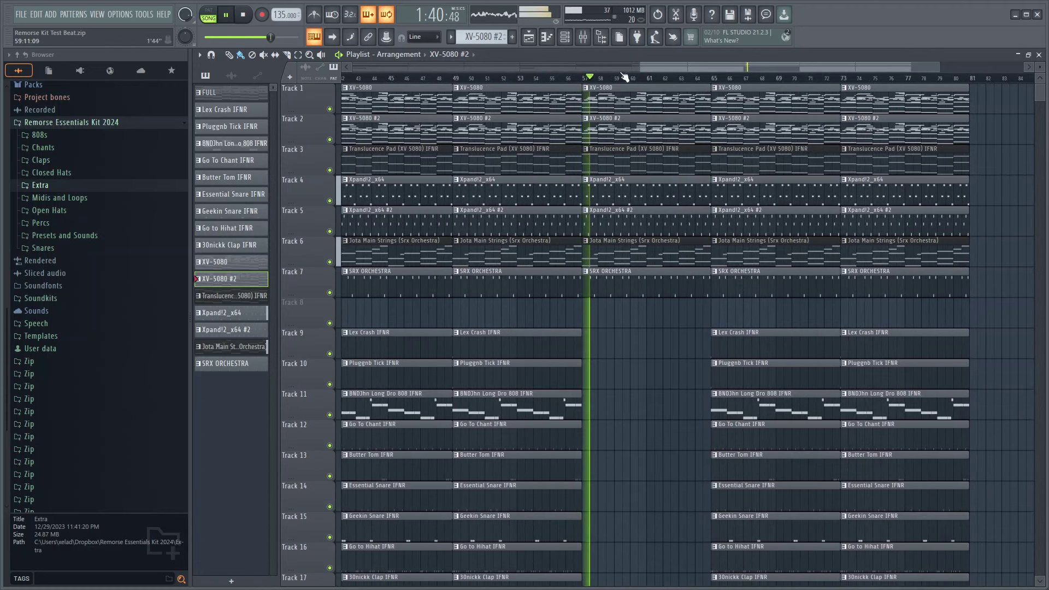
Step: Add a new Xpand!2_x64 instrument channel to the channel rack
{"action": "key", "text": "F6"}
{"action": "right_click", "coordinate": [359, 437]}
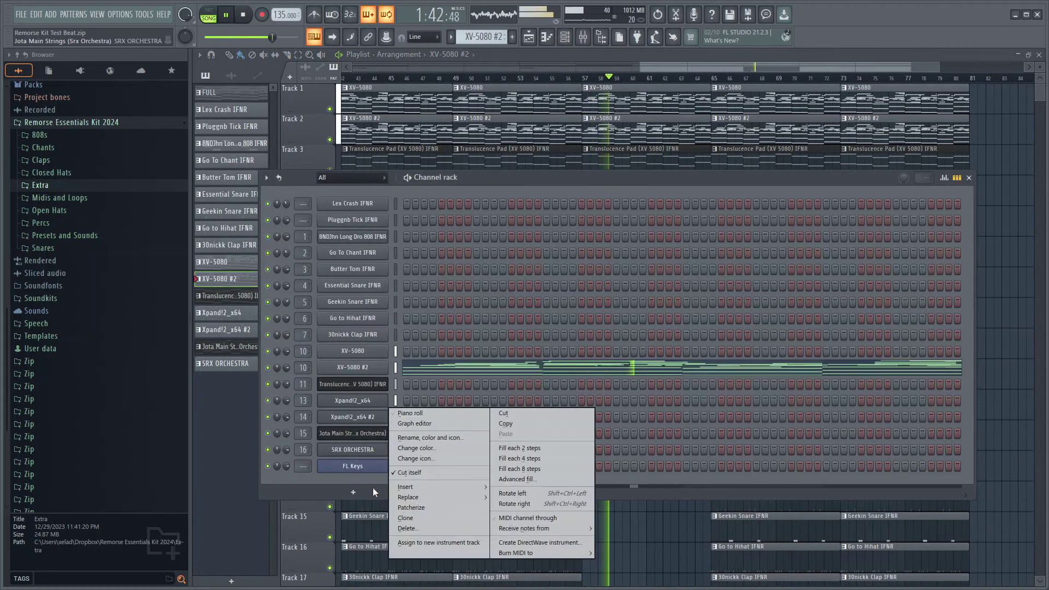
{"action": "left_click", "coordinate": [355, 492]}
{"action": "left_click", "coordinate": [361, 47]}
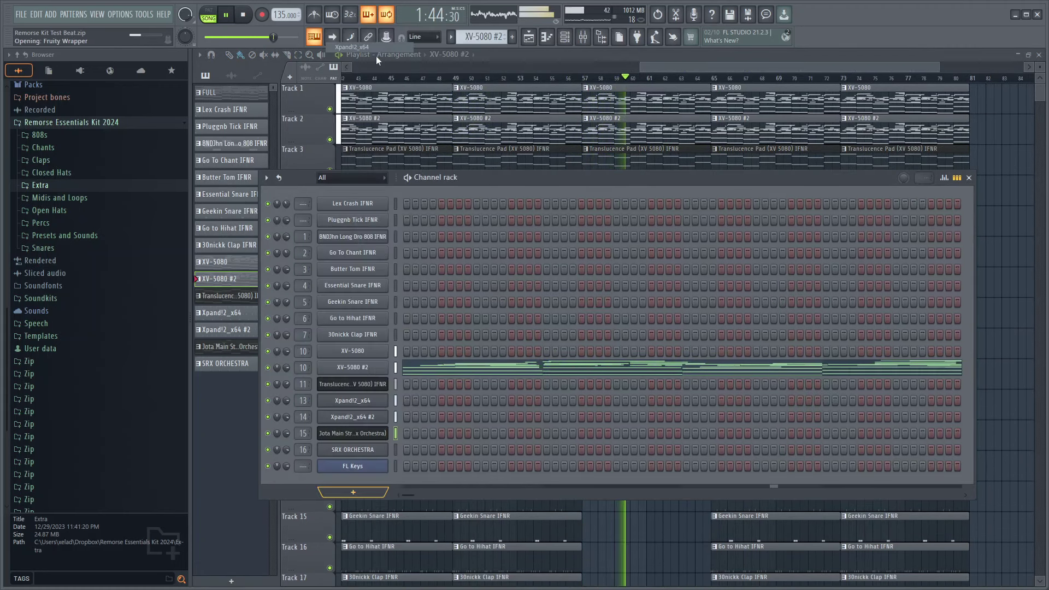
Step: Copy the Jota Main Strings notes into the Xpand!2_x64 #3 channel and move that channel directly below Jota Main Strings
{"action": "left_click", "coordinate": [452, 37]}
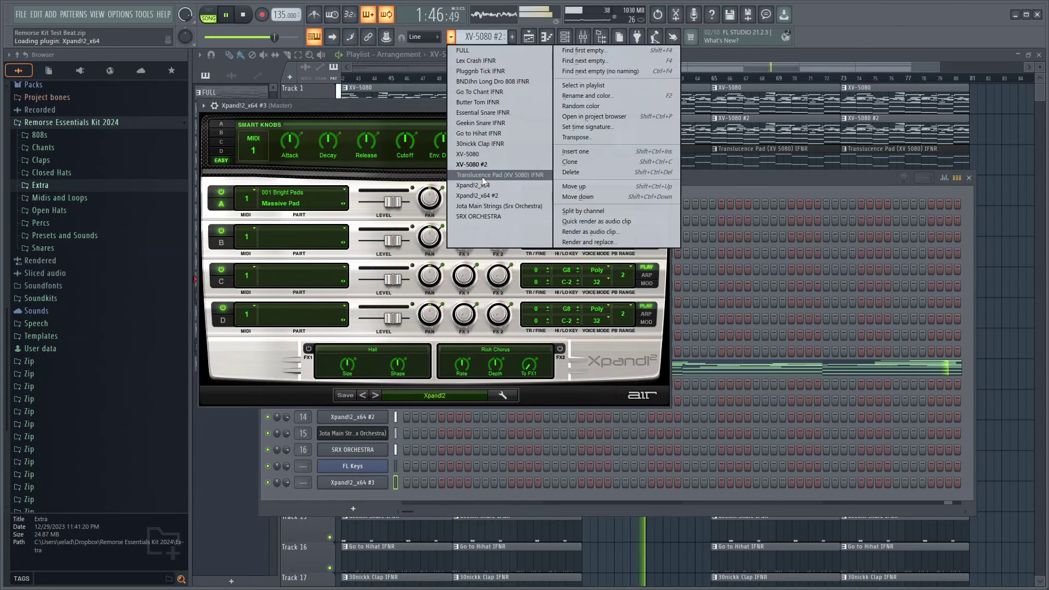
{"action": "left_click", "coordinate": [482, 211]}
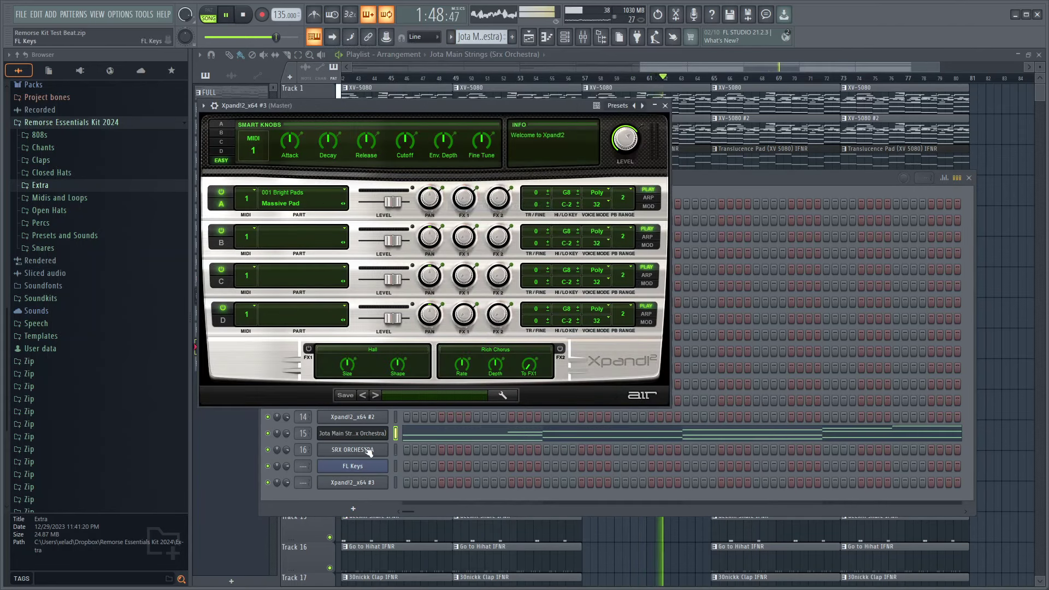
{"action": "right_click", "coordinate": [382, 449]}
{"action": "left_click", "coordinate": [504, 425]}
{"action": "right_click", "coordinate": [365, 480]}
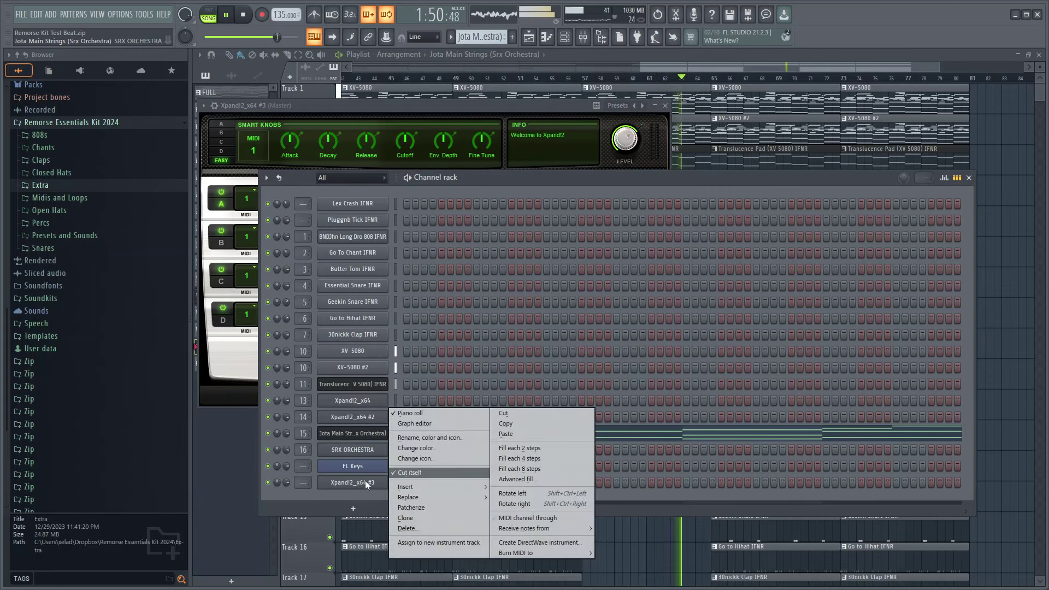
{"action": "left_click", "coordinate": [505, 433]}
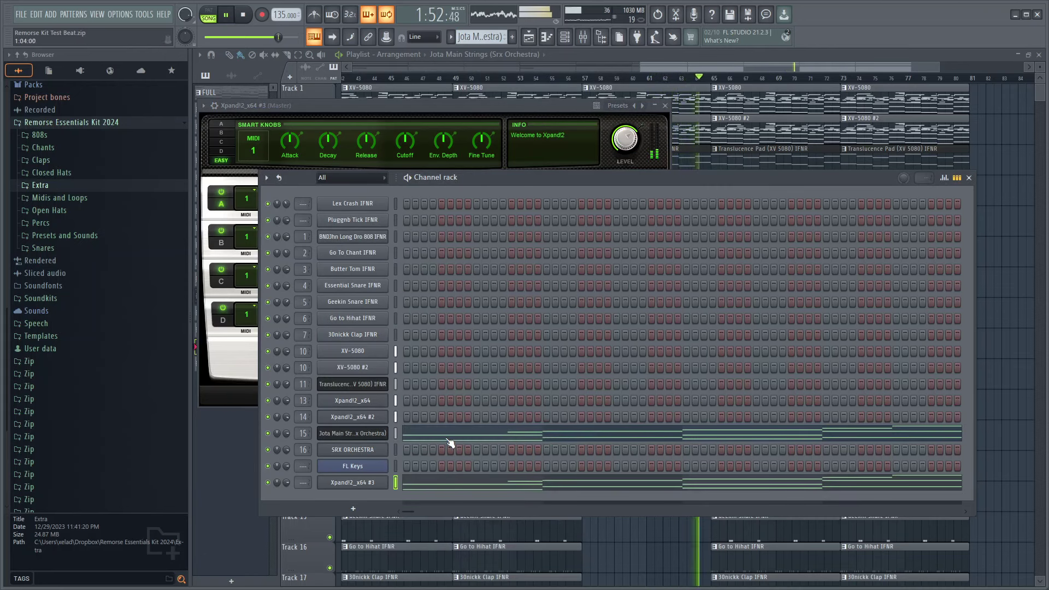
{"action": "key", "text": "alt+Up"}
{"action": "key", "text": "alt+Up"}
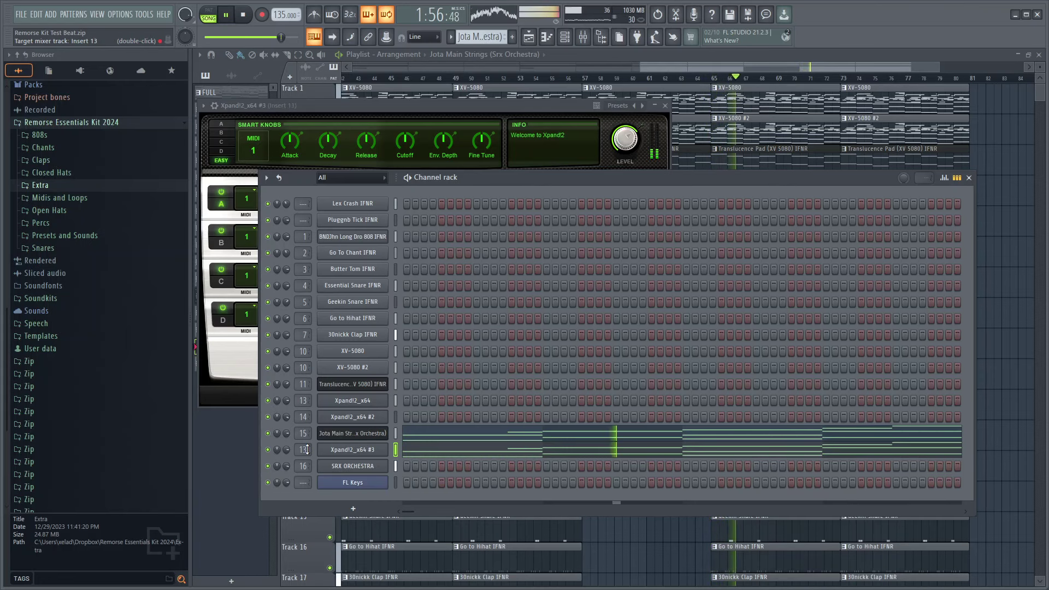
Step: Route Xpand!2_x64 #3 to mixer insert 15 and load its 17 Big Legato Pad strings preset
{"action": "left_click", "coordinate": [351, 450]}
{"action": "left_click", "coordinate": [350, 449]}
{"action": "left_click", "coordinate": [441, 395]}
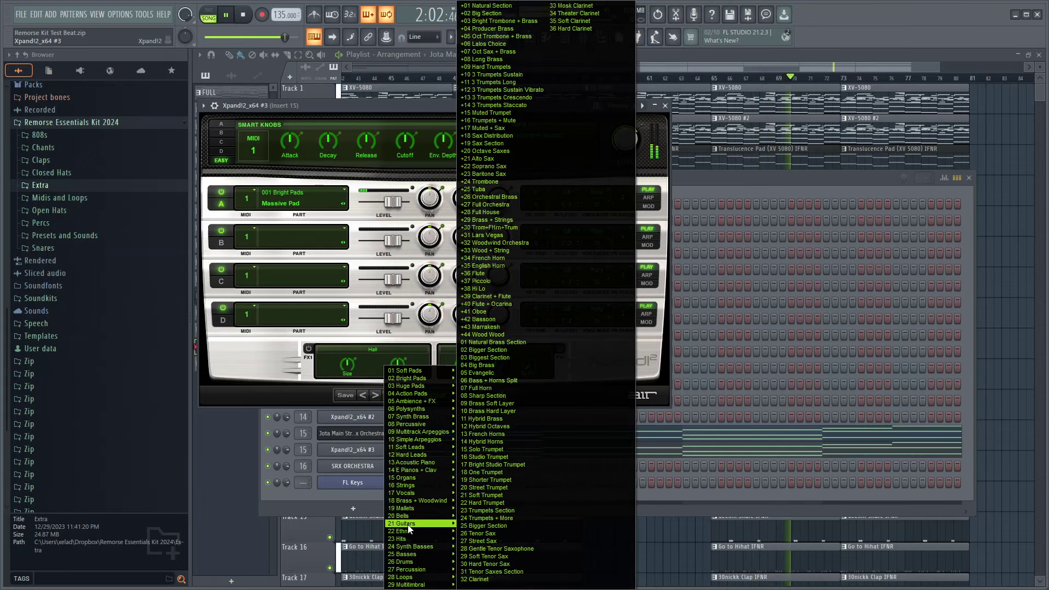
{"action": "mouse_move", "coordinate": [421, 437]}
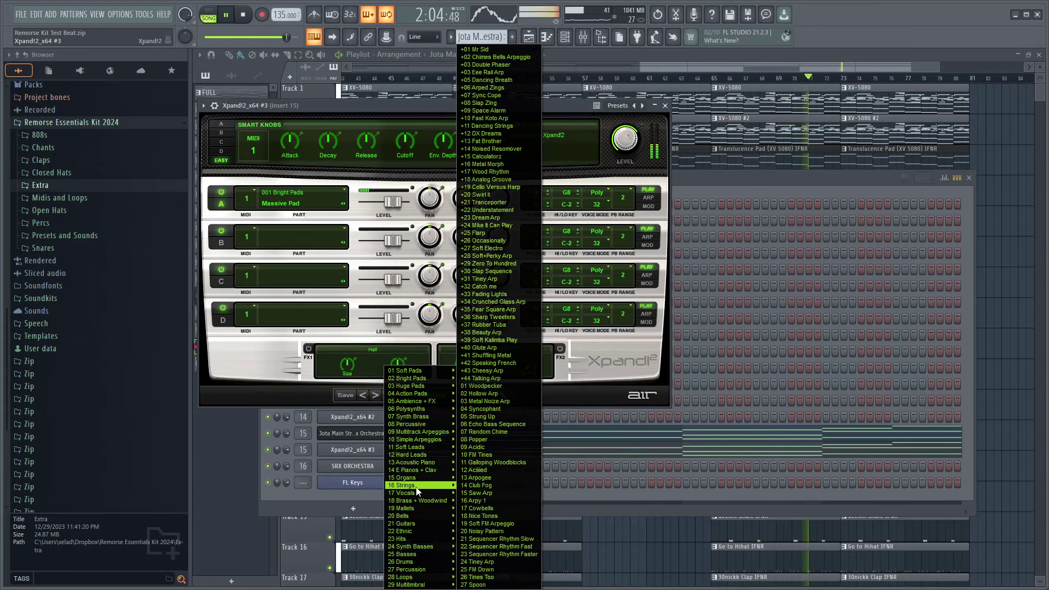
{"action": "mouse_move", "coordinate": [418, 456]}
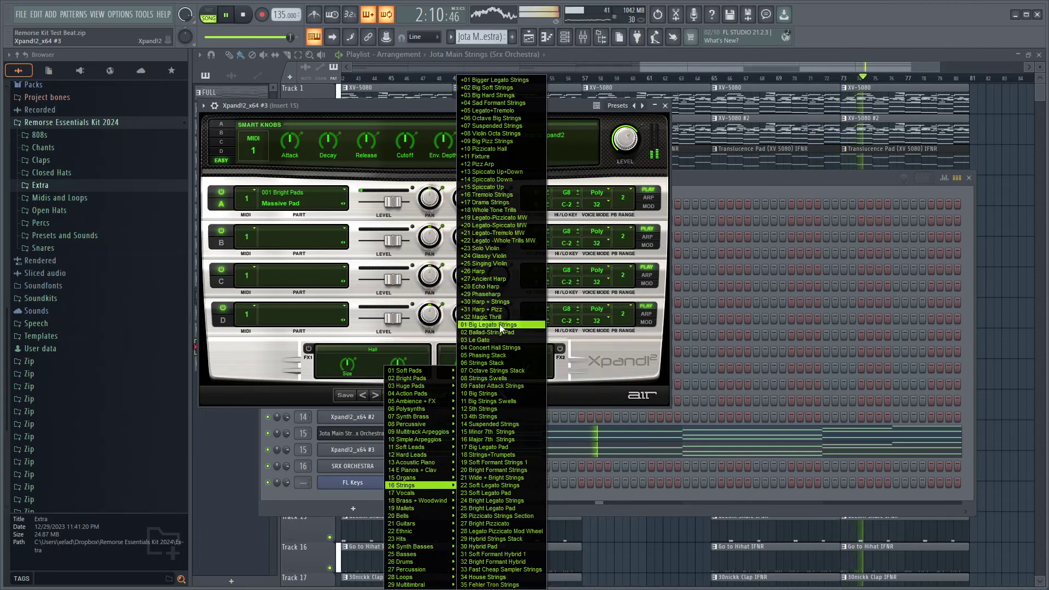
{"action": "left_click", "coordinate": [507, 447]}
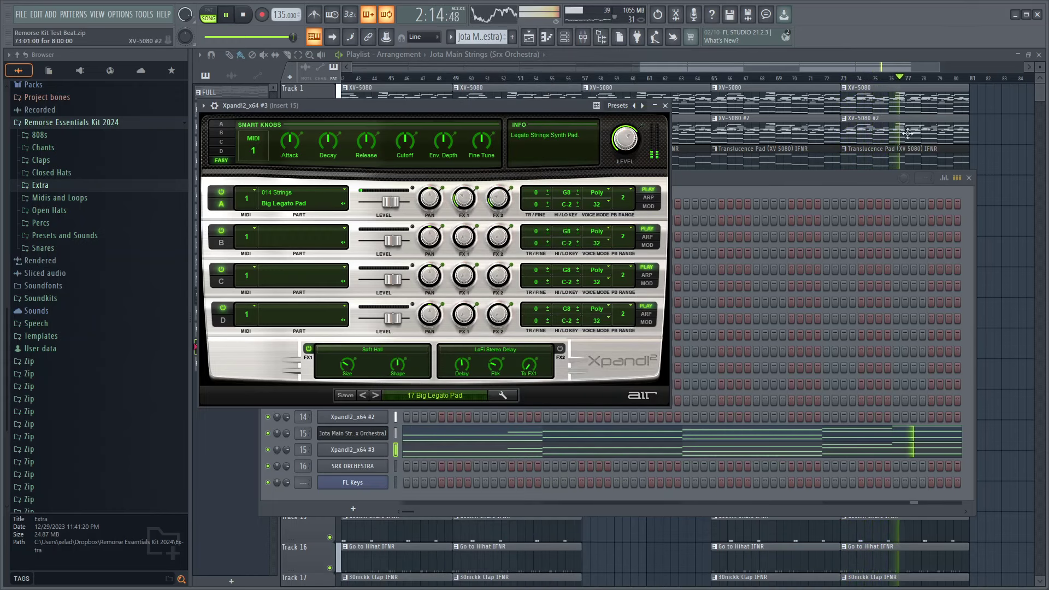
Step: Audition mixer insert 15 in solo, restore the full mix and save the project
{"action": "left_click", "coordinate": [585, 38]}
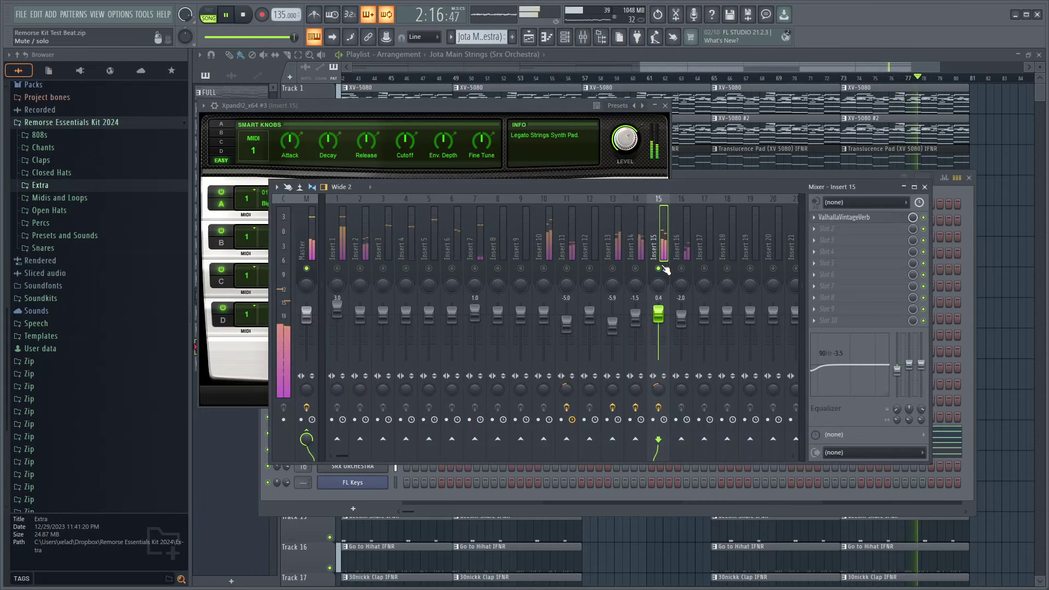
{"action": "right_click", "coordinate": [659, 268]}
{"action": "key", "text": "ctrl+s"}
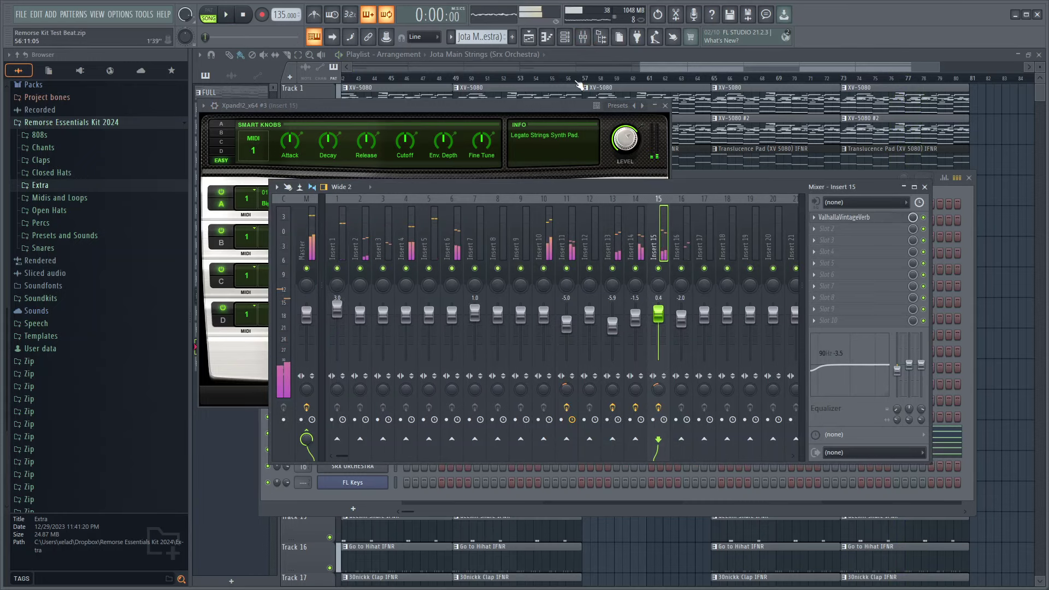
Step: Play the arrangement from bar 57 and copy the Lex Crash clip at bar 65 to bar 61
{"action": "left_click", "coordinate": [577, 81]}
{"action": "key", "text": "space"}
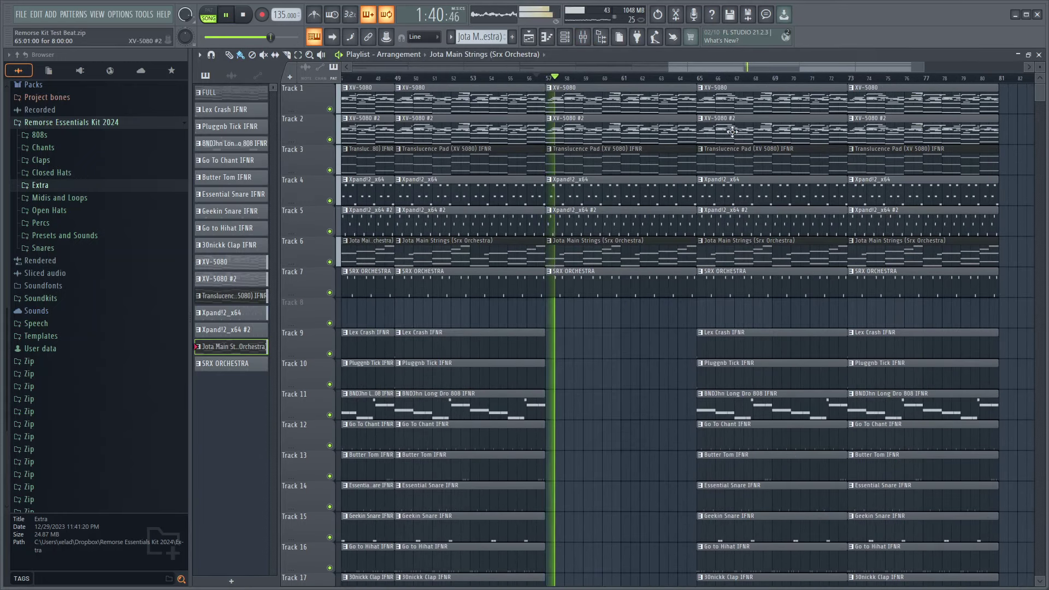
{"action": "scroll", "coordinate": [747, 234], "scroll_direction": "down", "scroll_amount": 3}
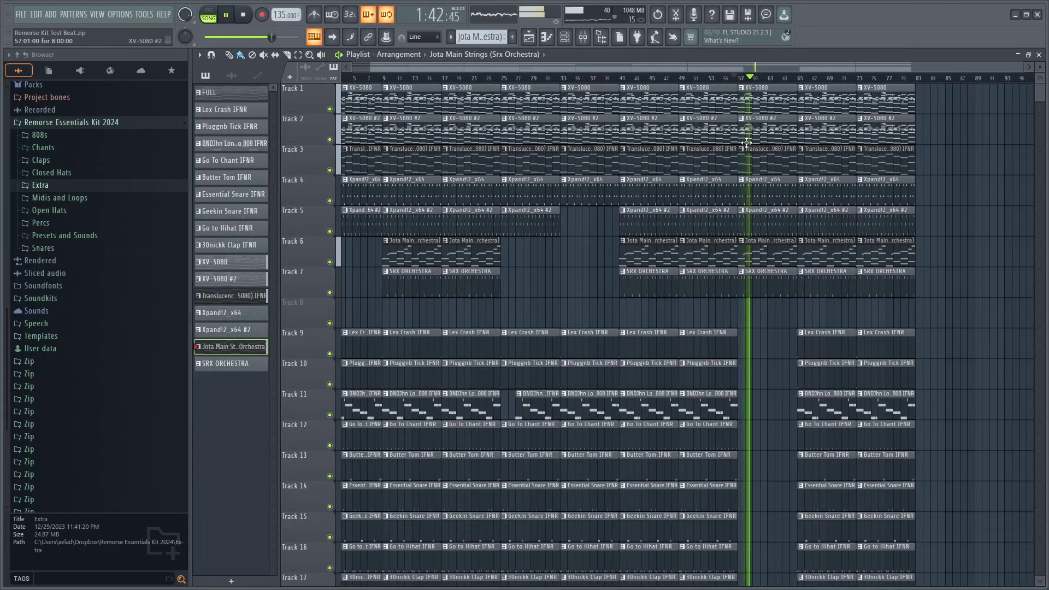
{"action": "scroll", "coordinate": [833, 307], "scroll_direction": "up", "scroll_amount": 2}
{"action": "scroll", "coordinate": [782, 283], "scroll_direction": "down", "scroll_amount": 3}
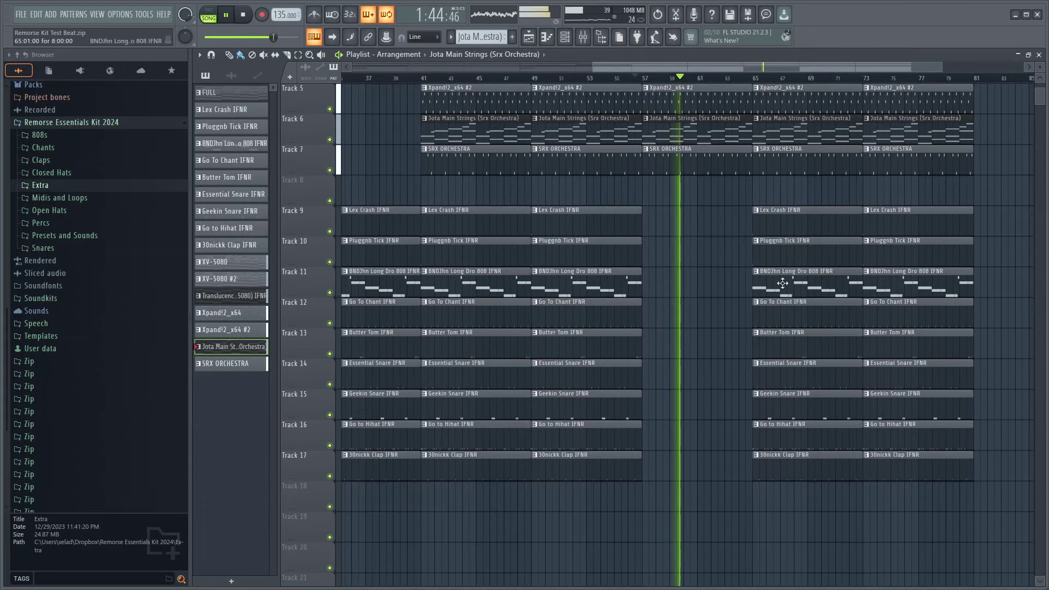
{"action": "left_click_drag", "start_coordinate": [780, 224], "coordinate": [728, 229], "text": "shift"}
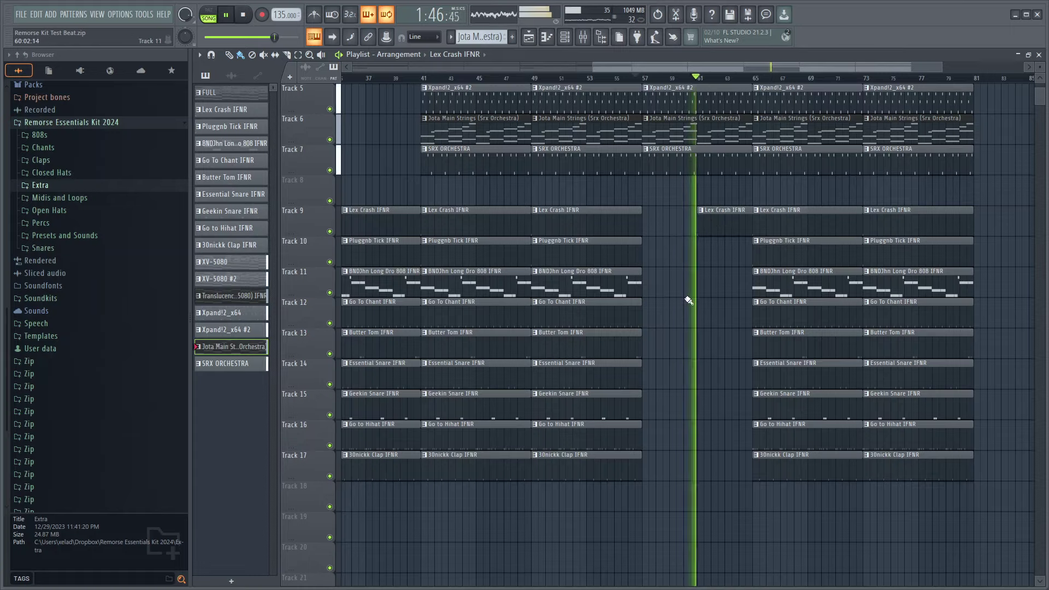
{"action": "scroll", "coordinate": [689, 300], "scroll_direction": "up", "scroll_amount": 2}
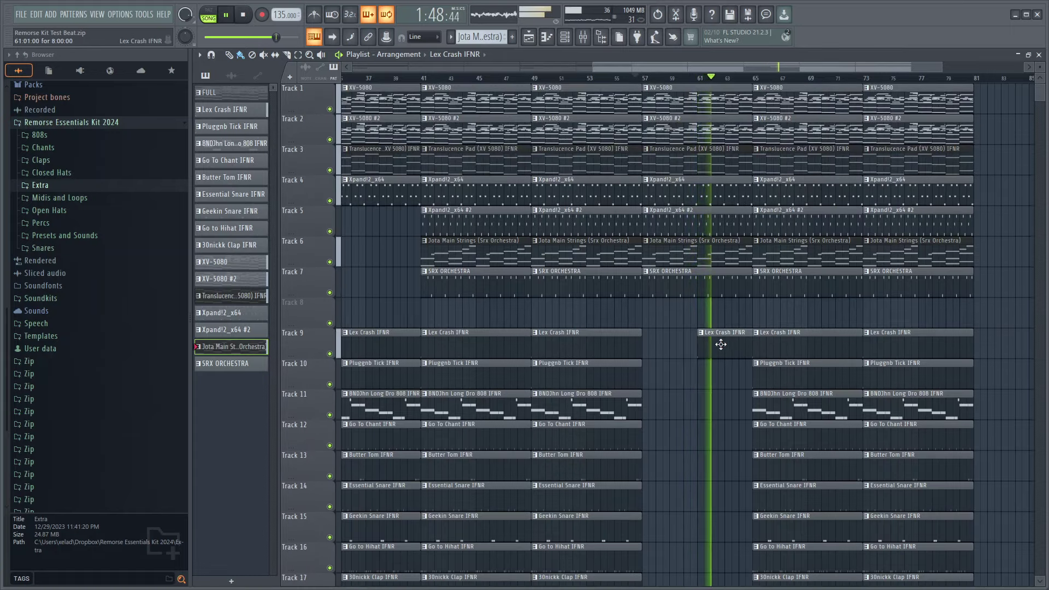
{"action": "left_click", "coordinate": [714, 343]}
Step: Trim the start of the BNDJhn Long Dro 808 clip at bar 65 so it begins at 67:09:00
{"action": "scroll", "coordinate": [711, 429], "scroll_direction": "down", "scroll_amount": 2}
{"action": "scroll", "coordinate": [941, 343], "scroll_direction": "down", "scroll_amount": 2}
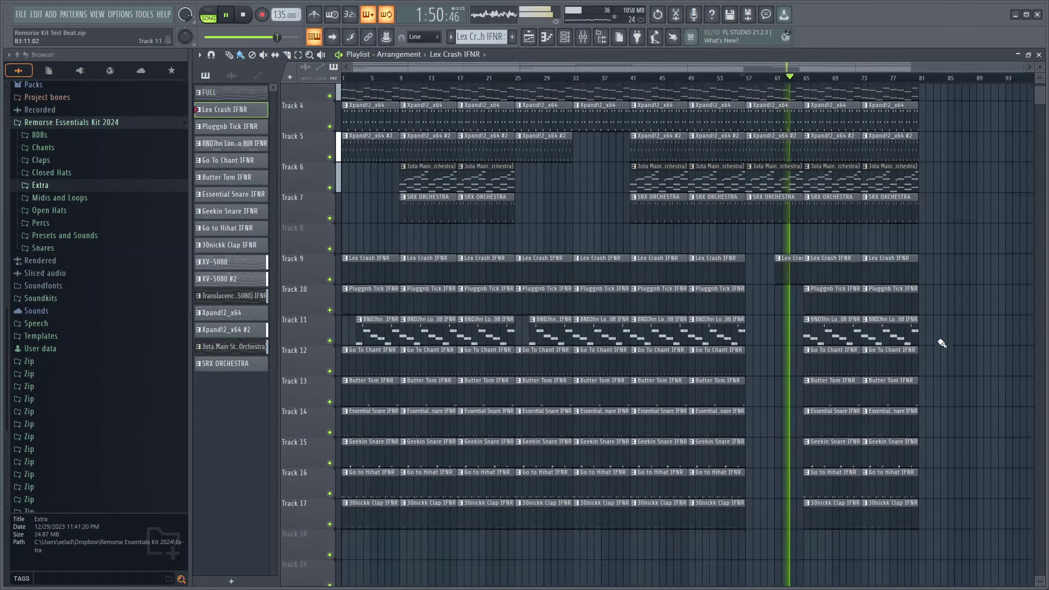
{"action": "scroll", "coordinate": [941, 343], "scroll_direction": "up", "scroll_amount": 3, "text": "ctrl"}
{"action": "left_click_drag", "start_coordinate": [608, 318], "coordinate": [654, 325]}
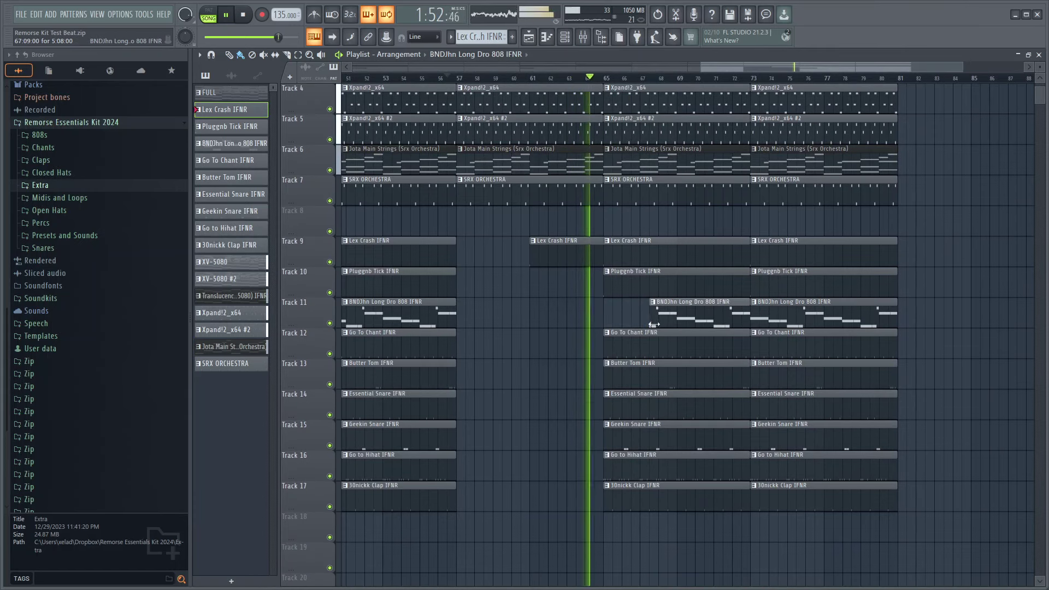
Step: Examine the full arrangement, the channel routing, mixer inserts 14 and 15, and the Translucence Pad pattern's notes
{"action": "scroll", "coordinate": [502, 435], "scroll_direction": "down", "scroll_amount": 2}
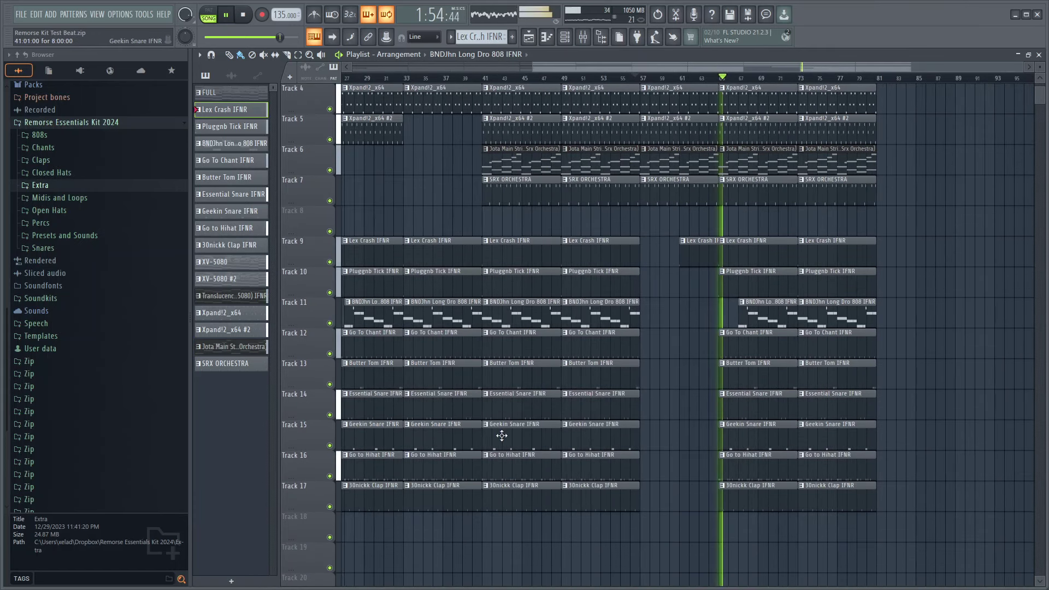
{"action": "scroll", "coordinate": [410, 420], "scroll_direction": "down", "scroll_amount": 2}
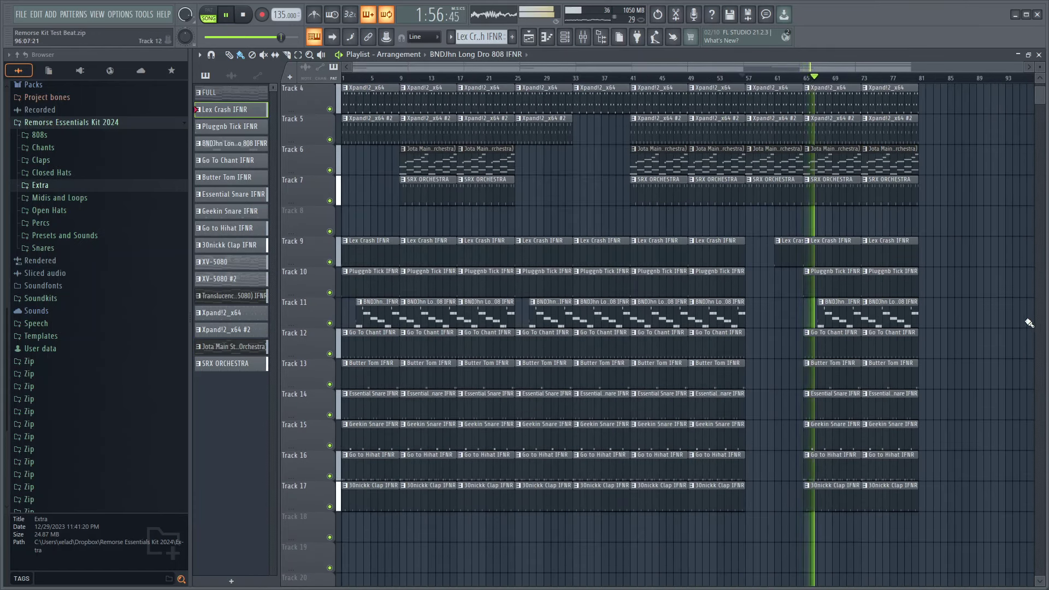
{"action": "scroll", "coordinate": [956, 355], "scroll_direction": "up", "scroll_amount": 2}
{"action": "scroll", "coordinate": [878, 398], "scroll_direction": "up", "scroll_amount": 3}
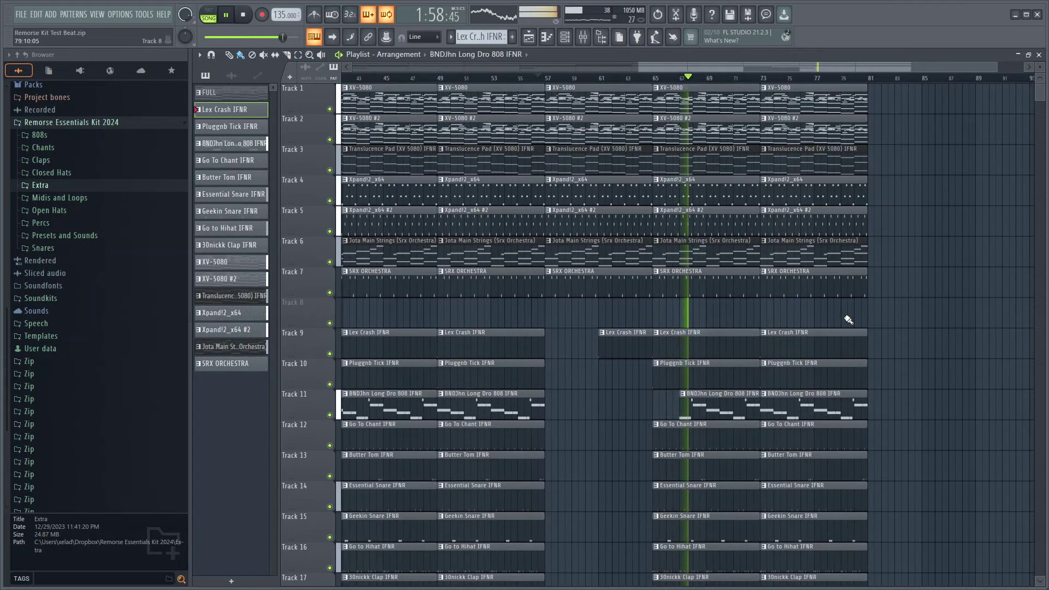
{"action": "left_click", "coordinate": [567, 39]}
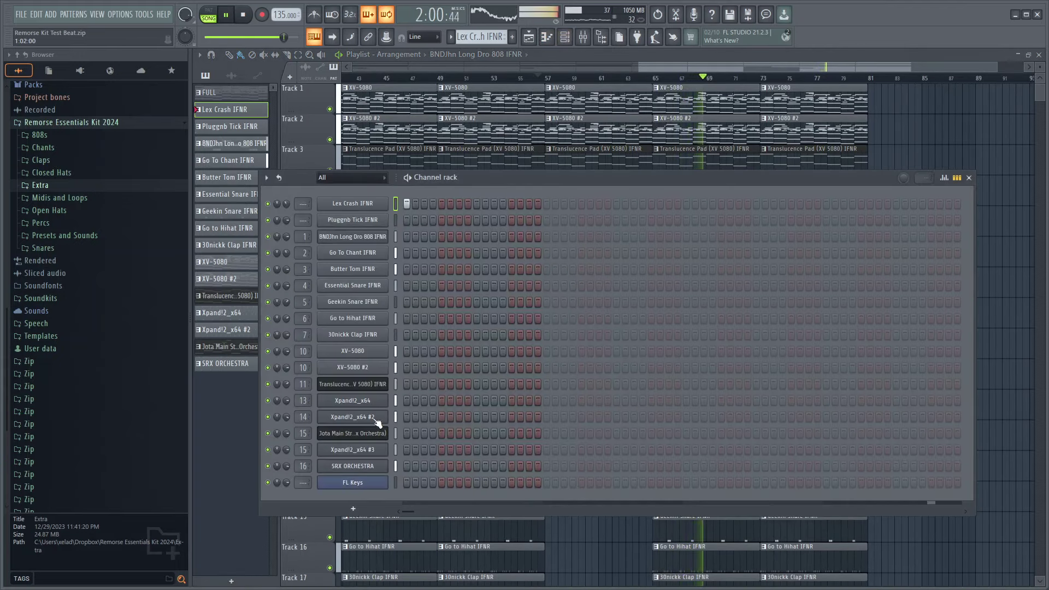
{"action": "left_click", "coordinate": [582, 37]}
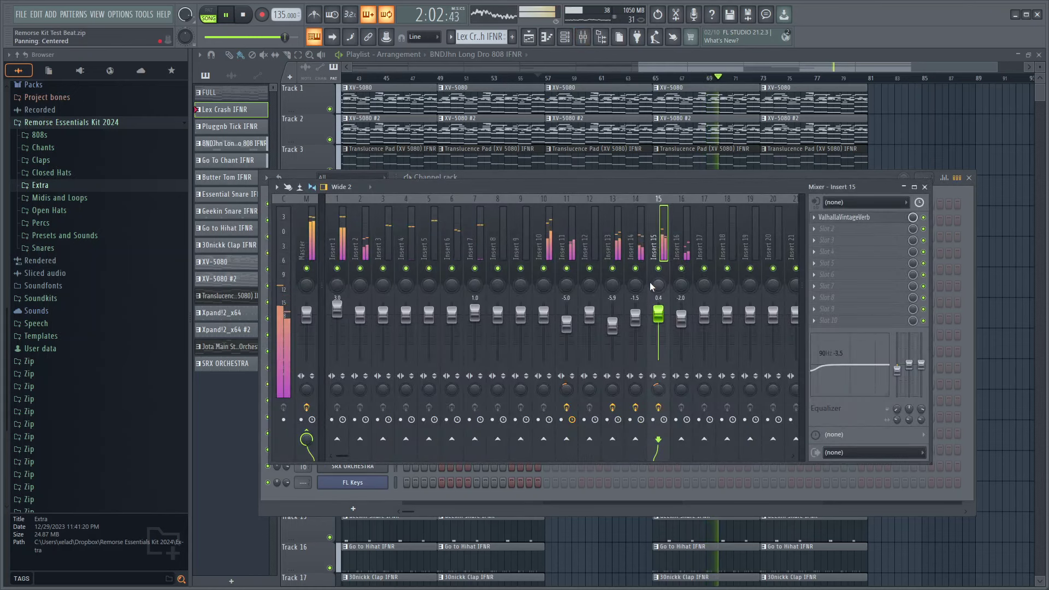
{"action": "left_click", "coordinate": [631, 252]}
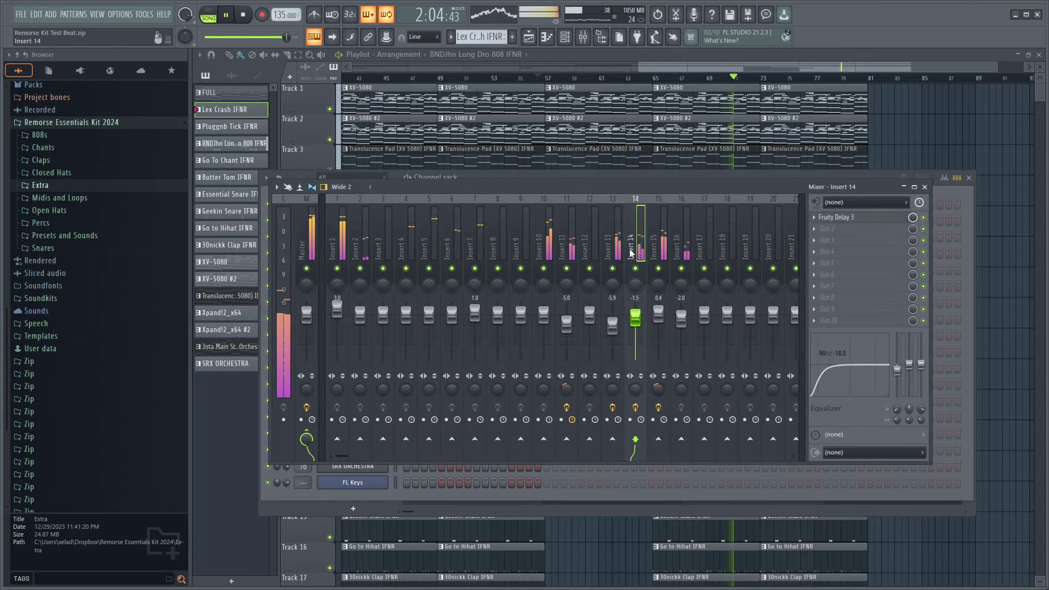
{"action": "left_click", "coordinate": [962, 141]}
{"action": "double_click", "coordinate": [739, 160]}
{"action": "left_click", "coordinate": [528, 36]}
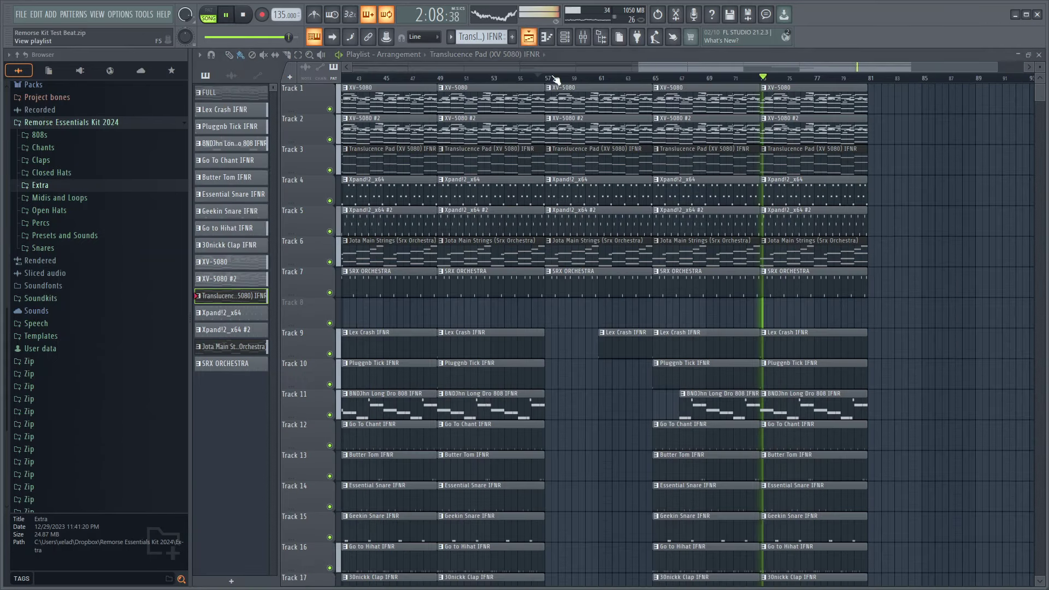
Step: Try removing the low D5 and E5 notes from the Jota Main Strings pattern
{"action": "double_click", "coordinate": [704, 286]}
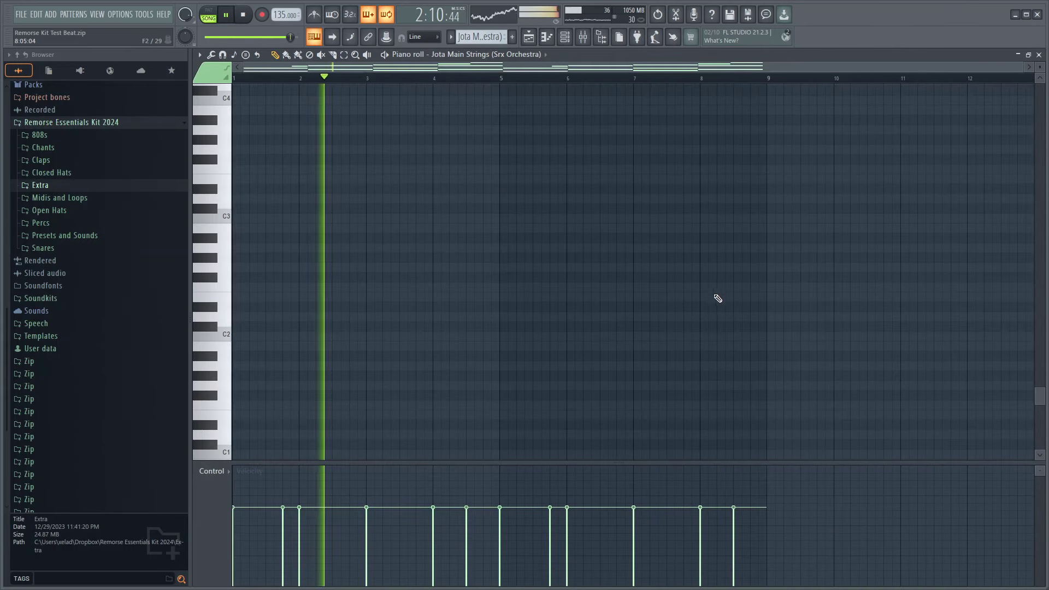
{"action": "scroll", "coordinate": [710, 340], "scroll_direction": "up", "scroll_amount": 5}
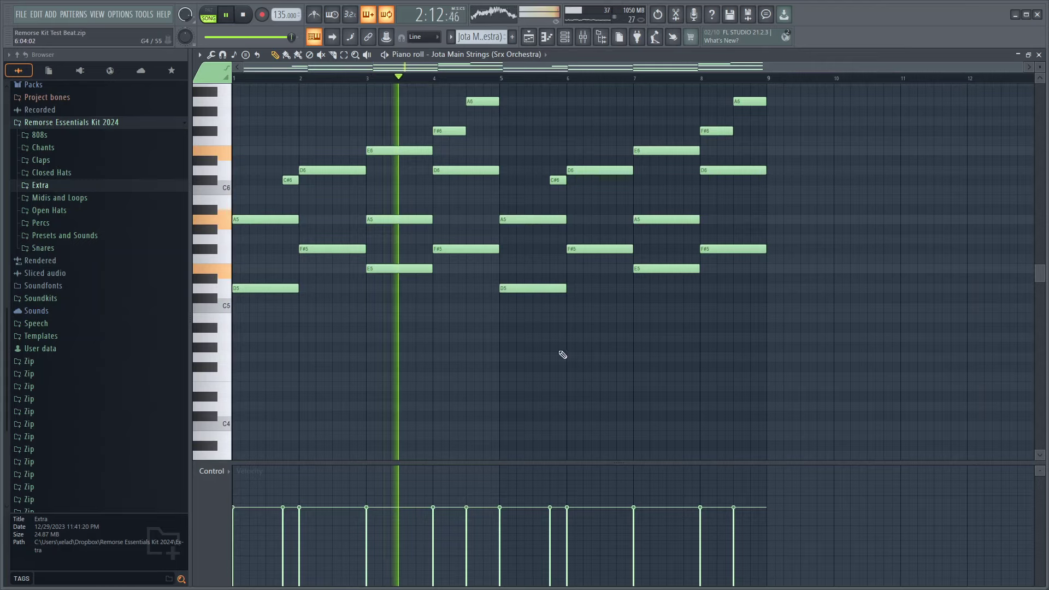
{"action": "right_click", "coordinate": [289, 288]}
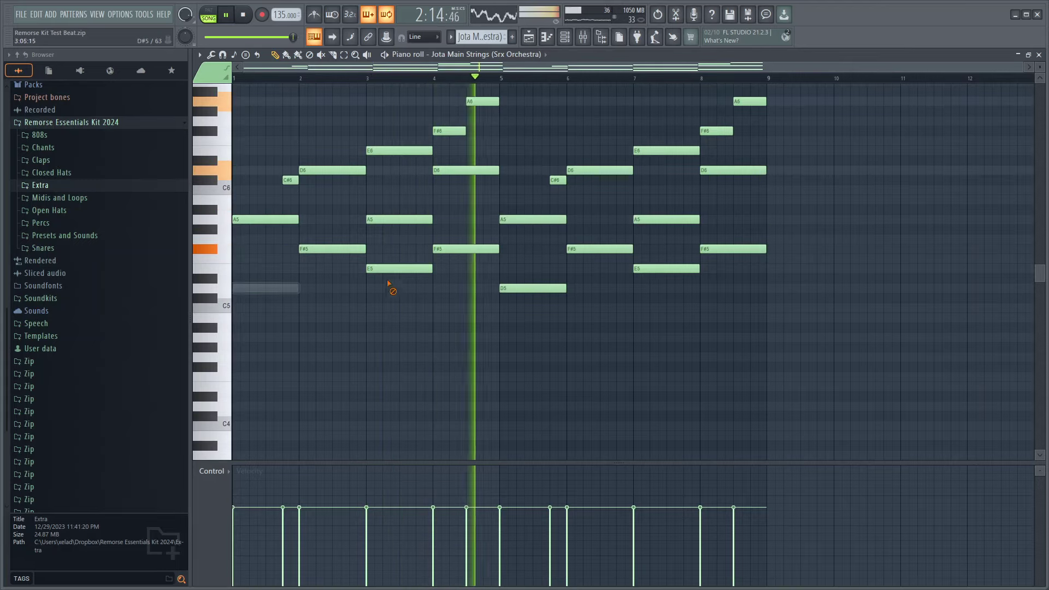
{"action": "right_click", "coordinate": [399, 268]}
{"action": "right_click", "coordinate": [544, 288]}
{"action": "right_click", "coordinate": [683, 269]}
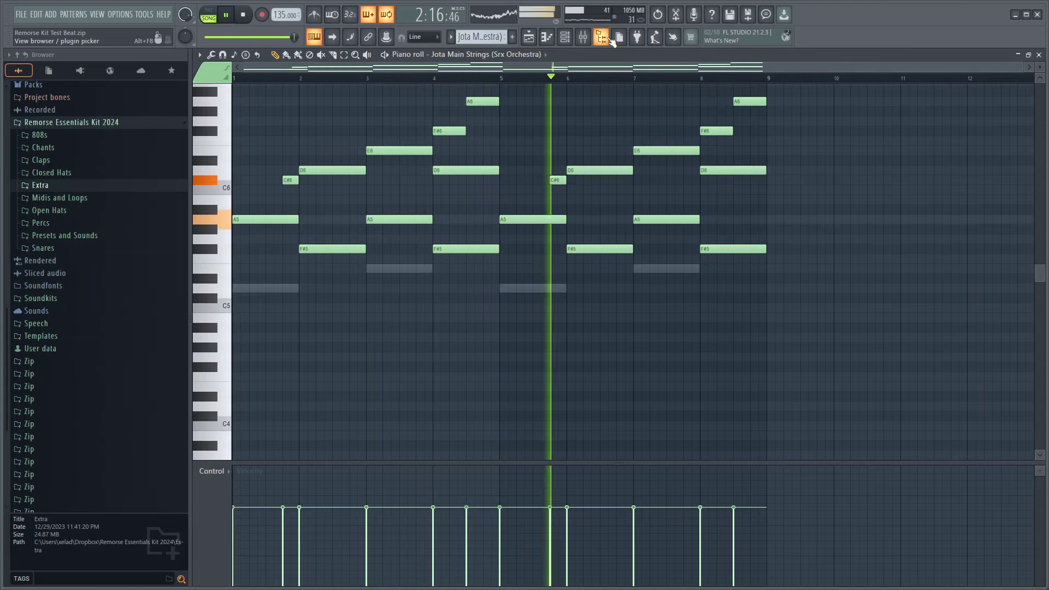
Step: Delete the low D5 and E5 notes from the Xpand!2_x64 #3 layer of the strings pattern
{"action": "left_click", "coordinate": [431, 55]}
{"action": "left_click", "coordinate": [450, 271]}
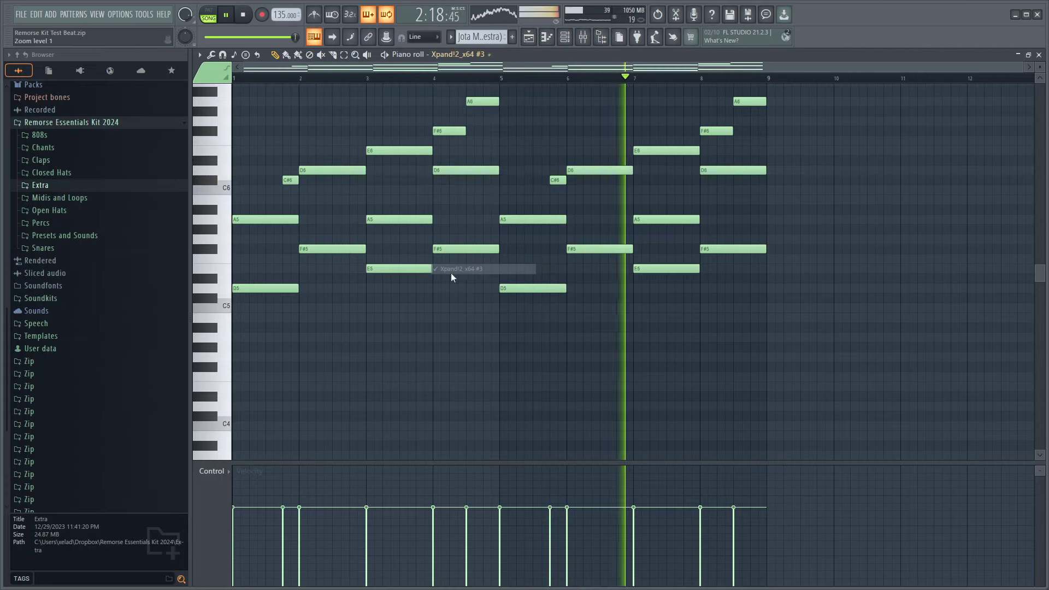
{"action": "right_click", "coordinate": [399, 268]}
{"action": "right_click", "coordinate": [289, 288]}
{"action": "right_click", "coordinate": [533, 287]}
{"action": "right_click", "coordinate": [675, 269]}
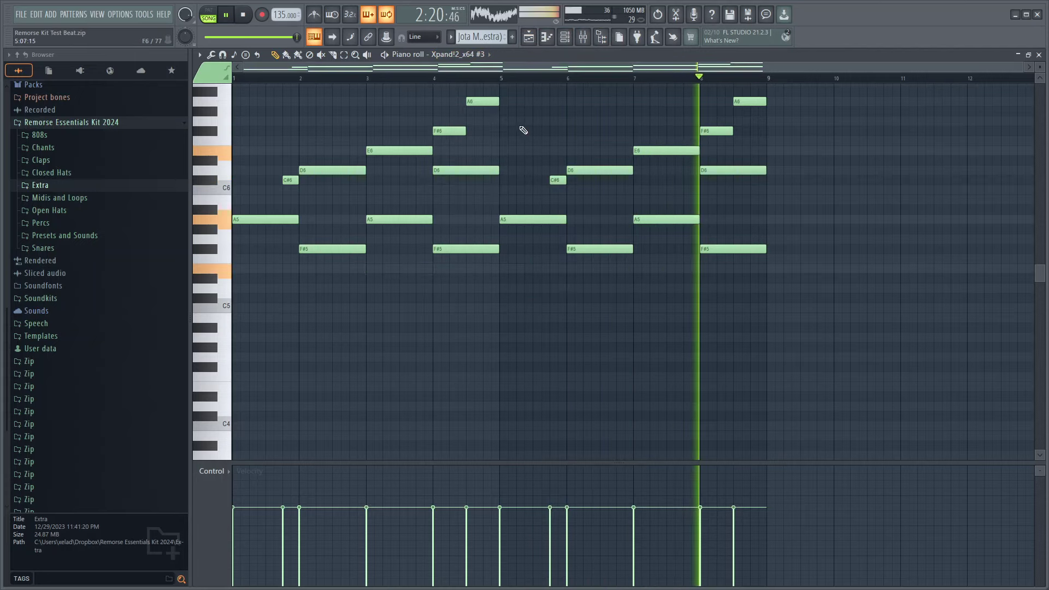
{"action": "key", "text": "ctrl+z"}
{"action": "left_click_drag", "start_coordinate": [679, 310], "coordinate": [171, 268]}
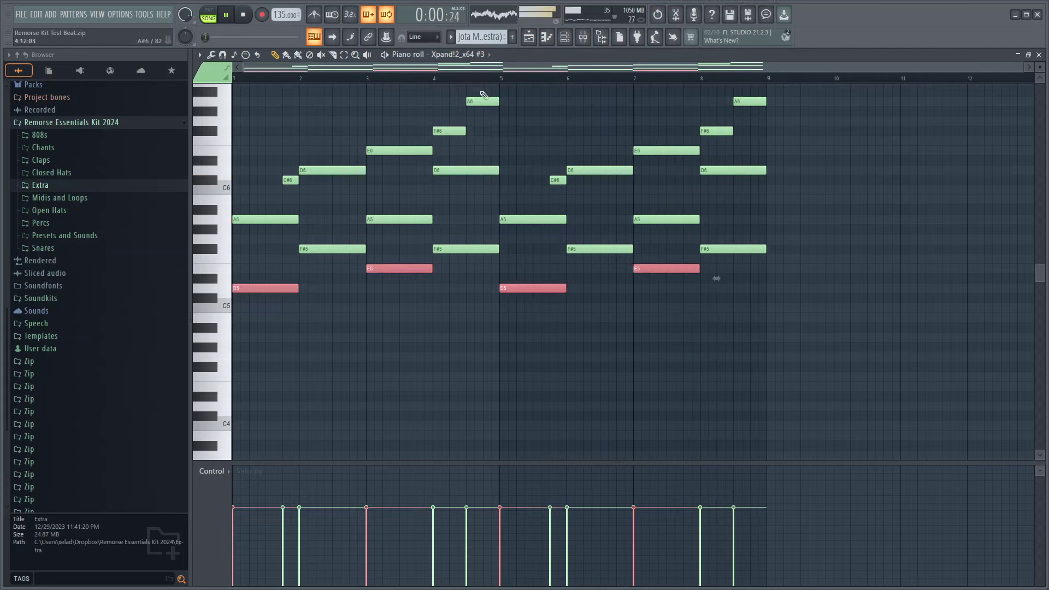
{"action": "key", "text": "Delete"}
Step: Check the low notes of the Jota Main Strings layer and the mixer levels, and return to the arrangement
{"action": "left_click", "coordinate": [477, 56]}
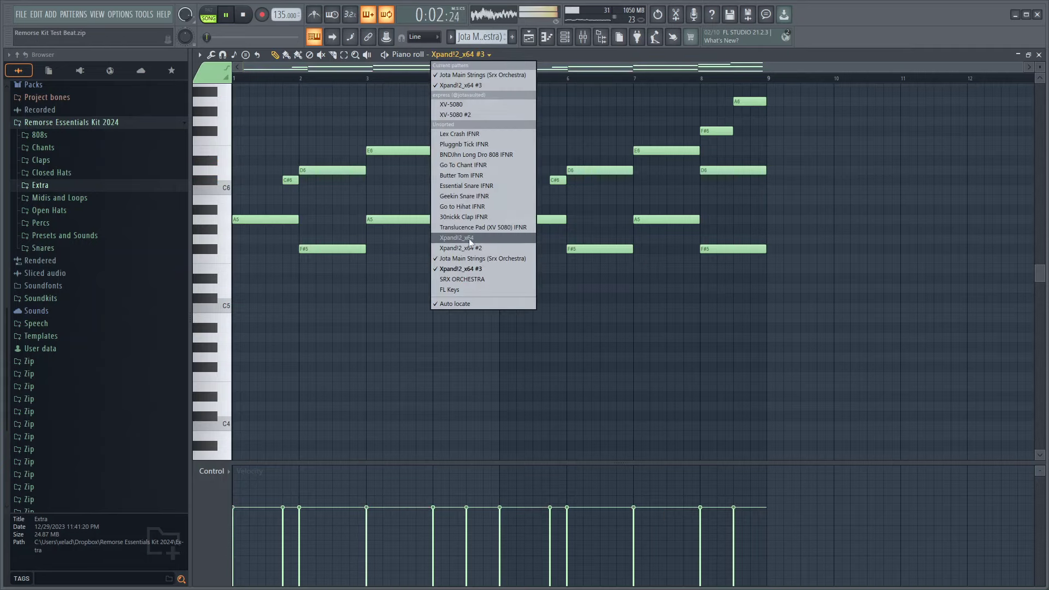
{"action": "left_click", "coordinate": [463, 259]}
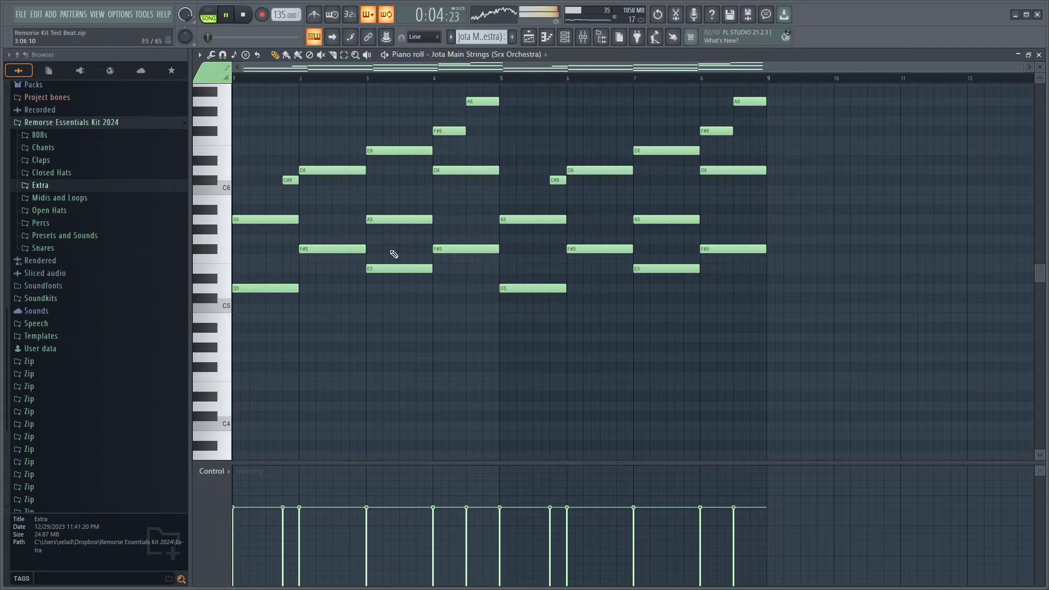
{"action": "left_click_drag", "start_coordinate": [784, 323], "coordinate": [49, 232]}
{"action": "left_click", "coordinate": [481, 54]}
{"action": "left_click", "coordinate": [543, 268]}
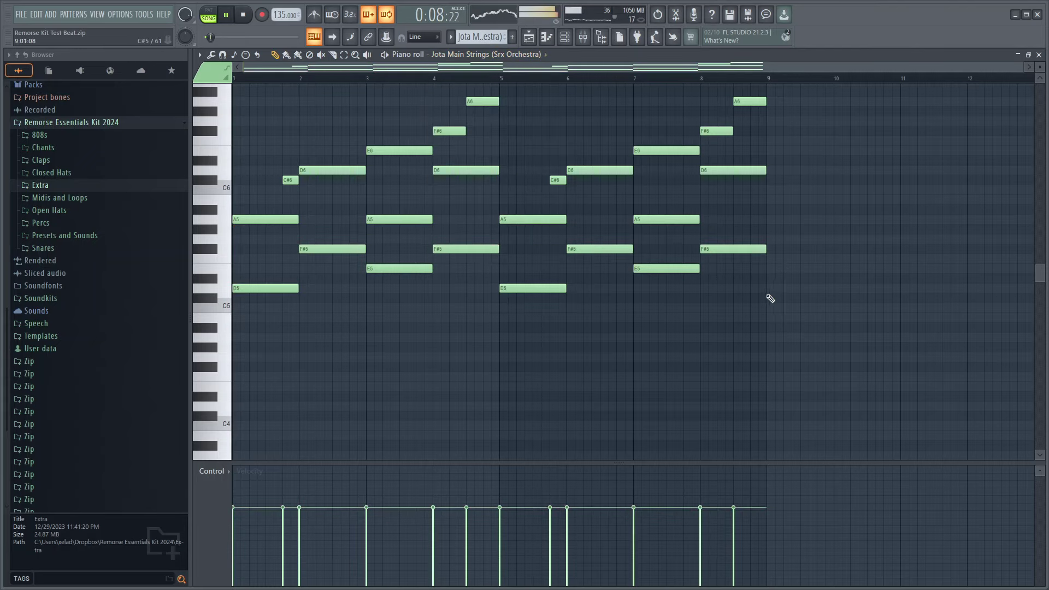
{"action": "key", "text": "F9"}
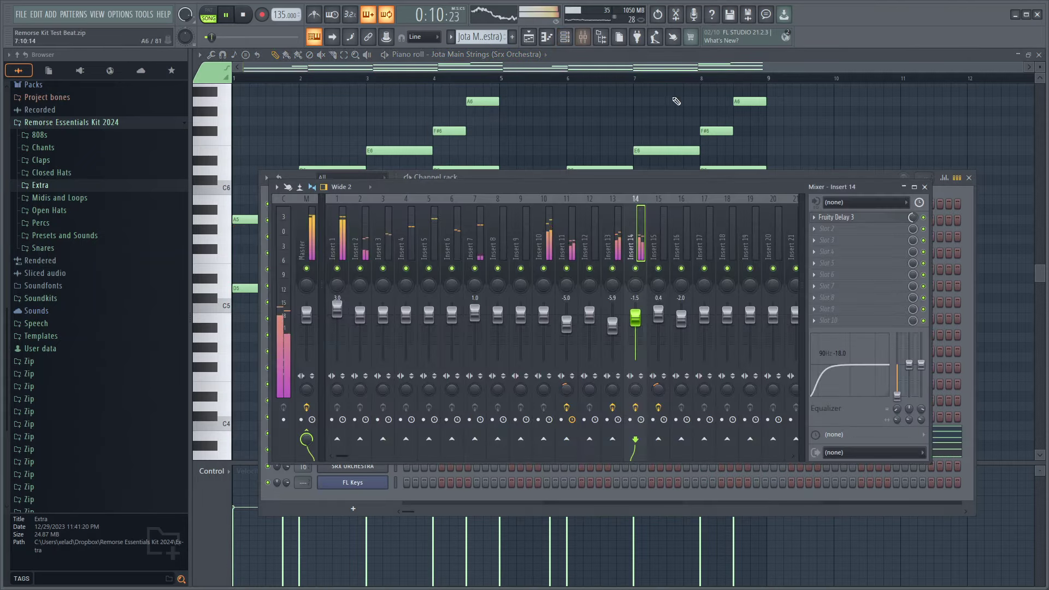
{"action": "left_click", "coordinate": [528, 37]}
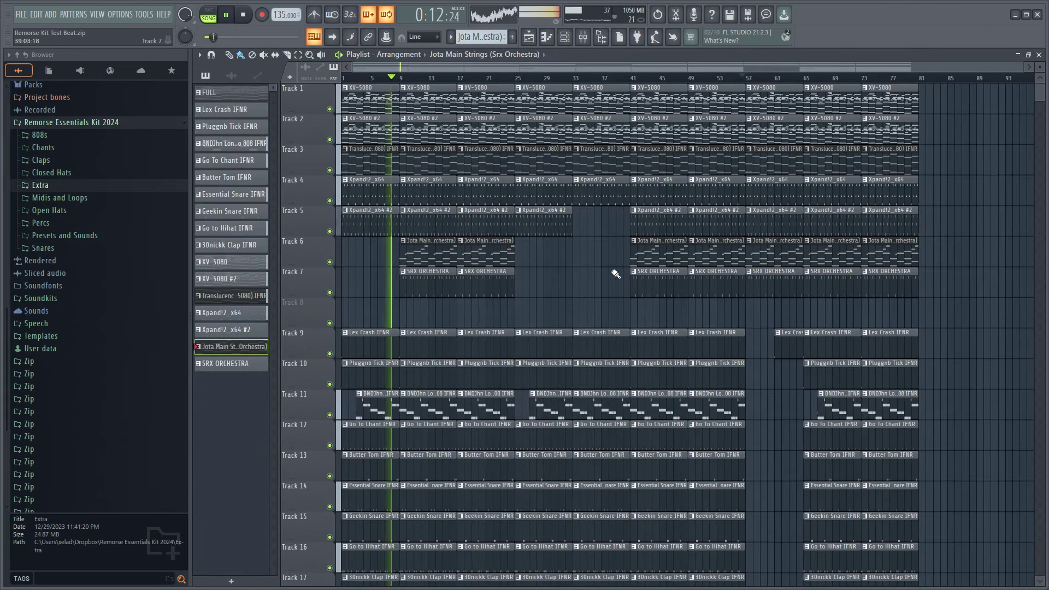
Step: Copy the clips of bars 25 to 40 on all tracks to bar 81 and play the arrangement from bar 78
{"action": "scroll", "coordinate": [472, 241], "scroll_direction": "up", "scroll_amount": 5}
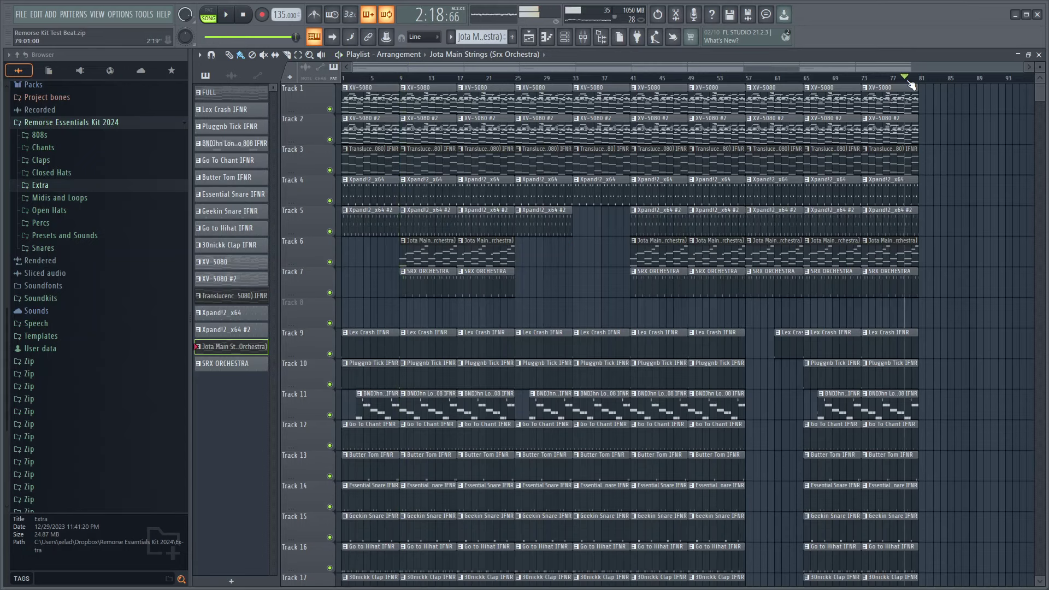
{"action": "key", "text": "space"}
{"action": "scroll", "coordinate": [791, 298], "scroll_direction": "down", "scroll_amount": 3}
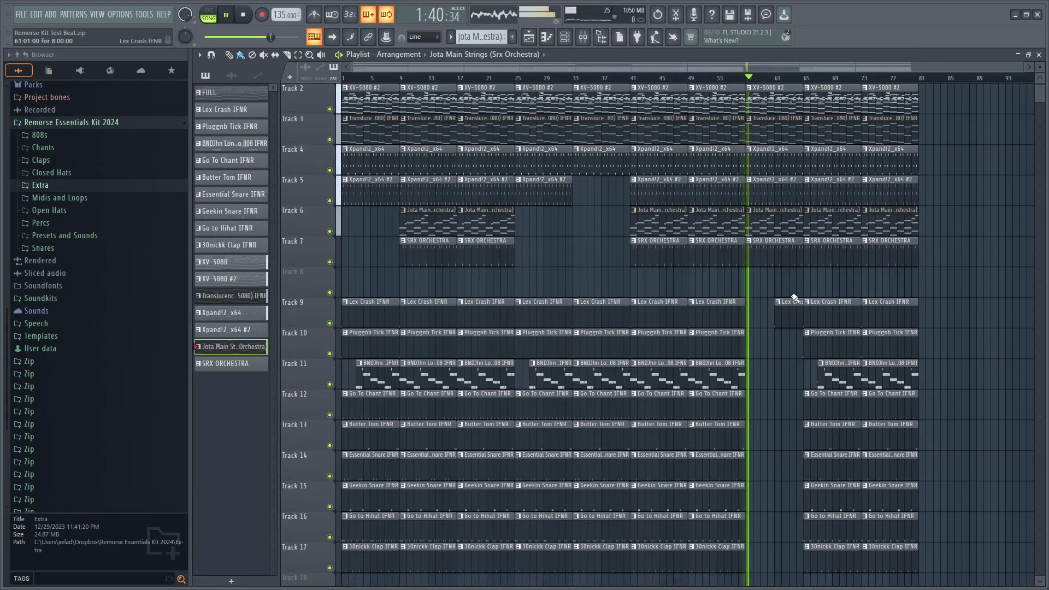
{"action": "left_click_drag", "start_coordinate": [604, 538], "coordinate": [947, 108]}
{"action": "left_click", "coordinate": [897, 77]}
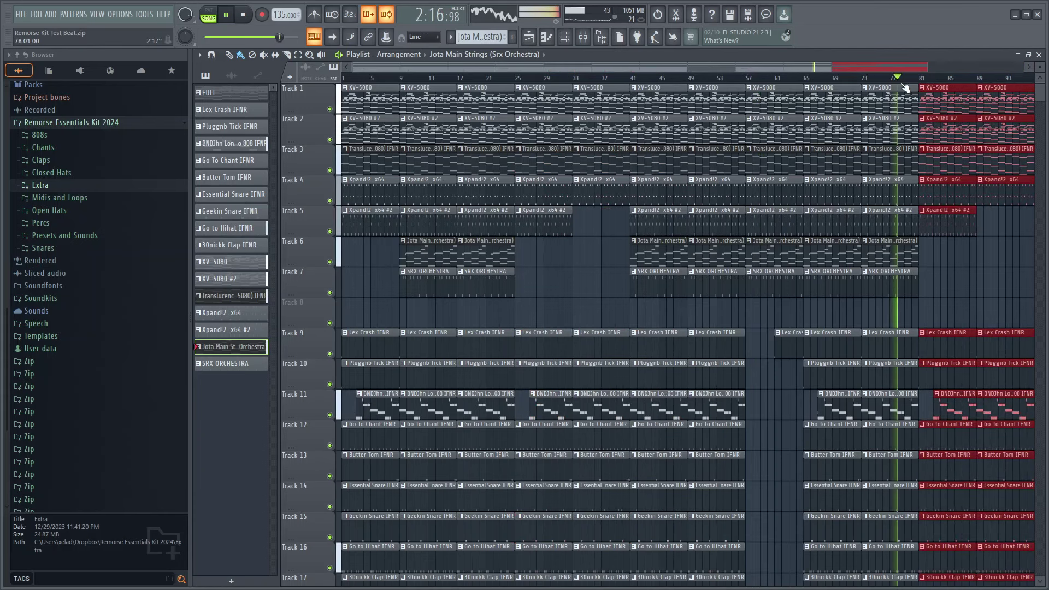
{"action": "scroll", "coordinate": [943, 335], "scroll_direction": "down", "scroll_amount": 1}
{"action": "right_click", "coordinate": [949, 257]}
Step: Delete the Xpand!2_x64 and Xpand!2_x64 #2 clips from bar 81 onward on tracks 4 and 5
{"action": "scroll", "coordinate": [951, 262], "scroll_direction": "up", "scroll_amount": 3}
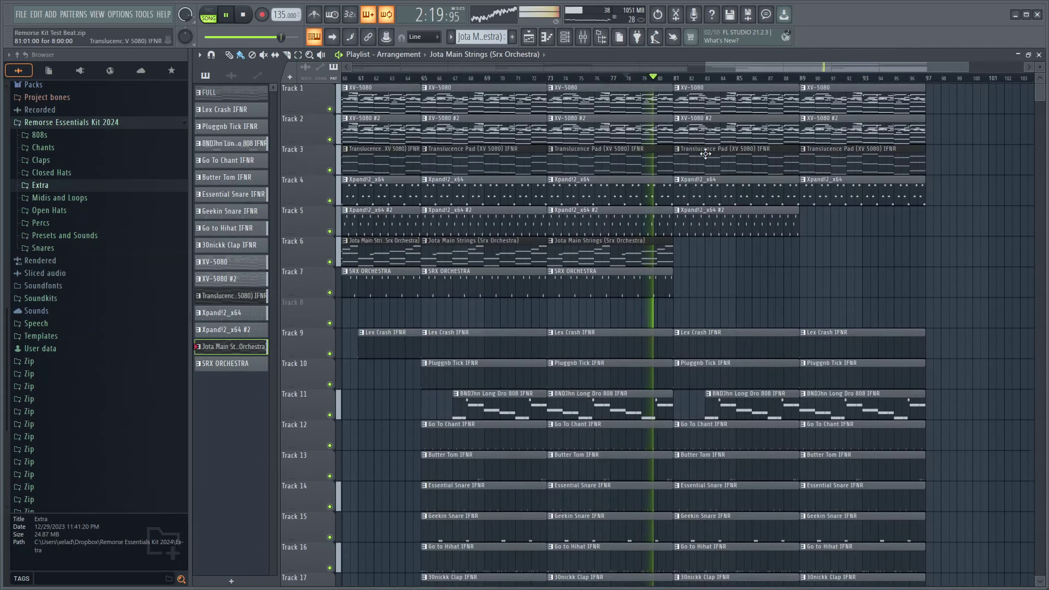
{"action": "scroll", "coordinate": [706, 154], "scroll_direction": "down", "scroll_amount": 1}
{"action": "scroll", "coordinate": [792, 154], "scroll_direction": "down", "scroll_amount": 4}
{"action": "scroll", "coordinate": [743, 291], "scroll_direction": "up", "scroll_amount": 4}
{"action": "right_click", "coordinate": [717, 214]}
{"action": "right_click", "coordinate": [765, 183]}
{"action": "right_click", "coordinate": [824, 197]}
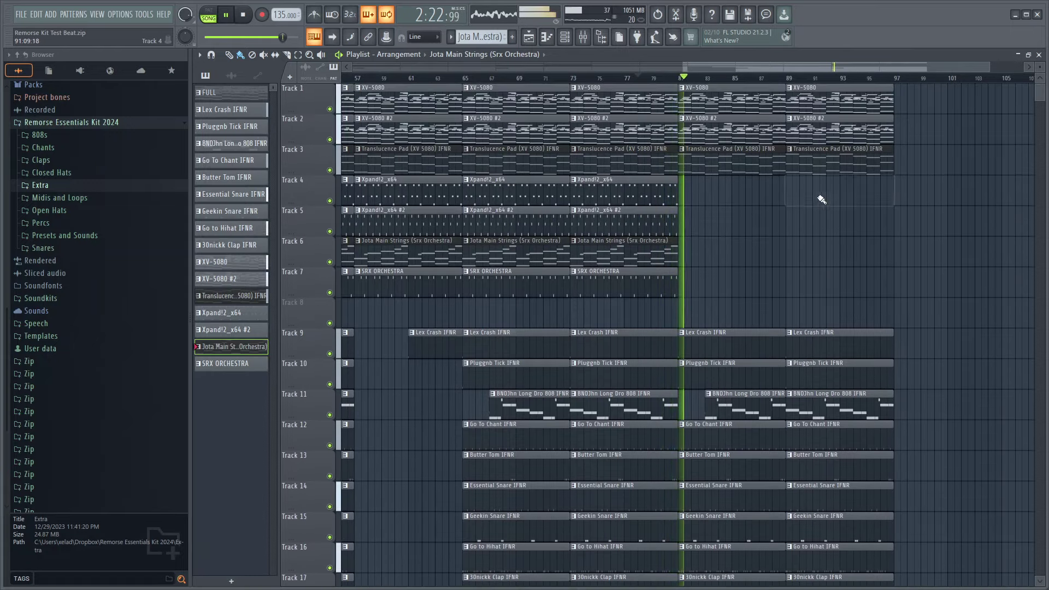
Step: Delete the Xpand!2_x64, Xpand!2_x64 #2, Jota Main Strings and SRX ORCHESTRA clips between bars 65 and 81
{"action": "scroll", "coordinate": [847, 277], "scroll_direction": "down", "scroll_amount": 3}
{"action": "scroll", "coordinate": [863, 279], "scroll_direction": "up", "scroll_amount": 3}
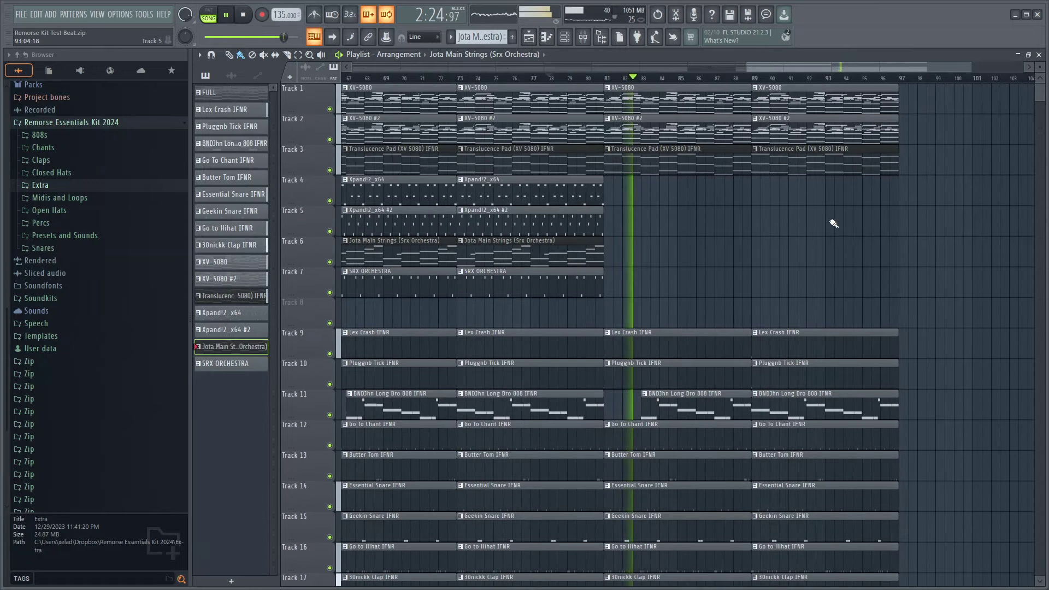
{"action": "scroll", "coordinate": [834, 223], "scroll_direction": "down", "scroll_amount": 4}
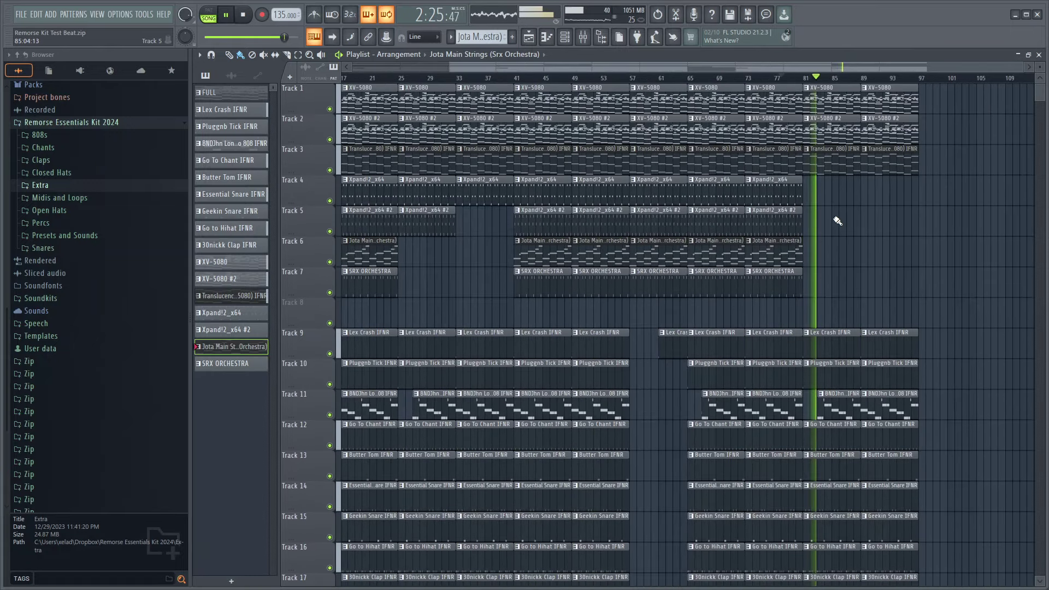
{"action": "right_click", "coordinate": [709, 200]}
{"action": "right_click", "coordinate": [715, 218]}
{"action": "right_click", "coordinate": [760, 217]}
{"action": "right_click", "coordinate": [764, 202]}
{"action": "right_click", "coordinate": [760, 248]}
{"action": "right_click", "coordinate": [727, 254]}
{"action": "right_click", "coordinate": [730, 289]}
{"action": "right_click", "coordinate": [787, 273]}
Step: Copy the bar 57 clips on tracks 4 to 7 to the later section and align them to start at bar 81
{"action": "left_click_drag", "start_coordinate": [711, 310], "coordinate": [820, 204]}
{"action": "key", "text": "space"}
{"action": "key", "text": "space"}
{"action": "scroll", "coordinate": [767, 254], "scroll_direction": "up", "scroll_amount": 3}
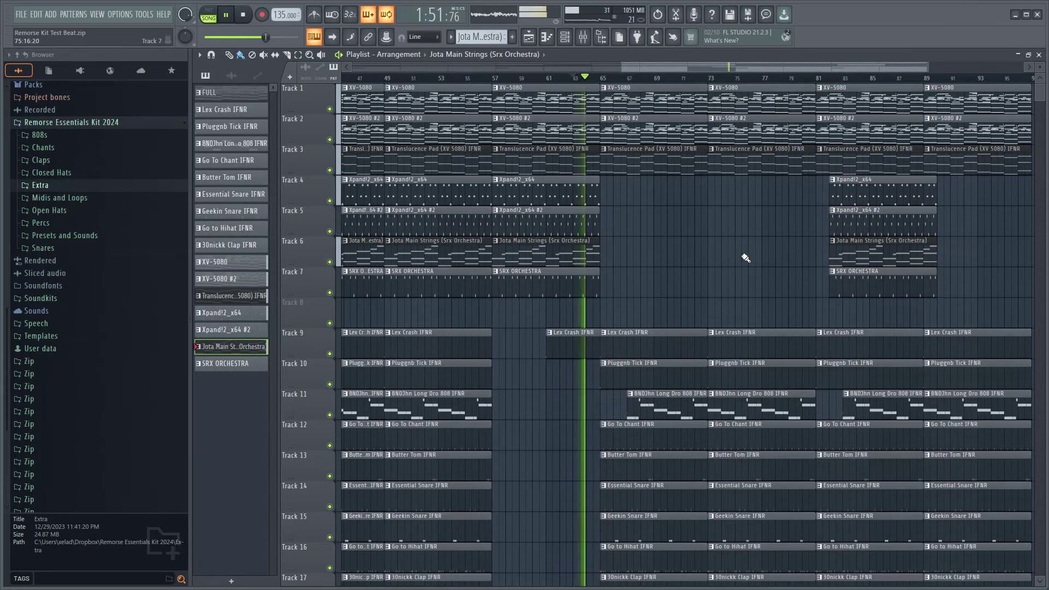
{"action": "scroll", "coordinate": [790, 256], "scroll_direction": "down", "scroll_amount": 2}
{"action": "left_click_drag", "start_coordinate": [874, 287], "coordinate": [844, 191]}
{"action": "left_click_drag", "start_coordinate": [846, 204], "coordinate": [835, 204]}
{"action": "key", "text": "ctrl+d"}
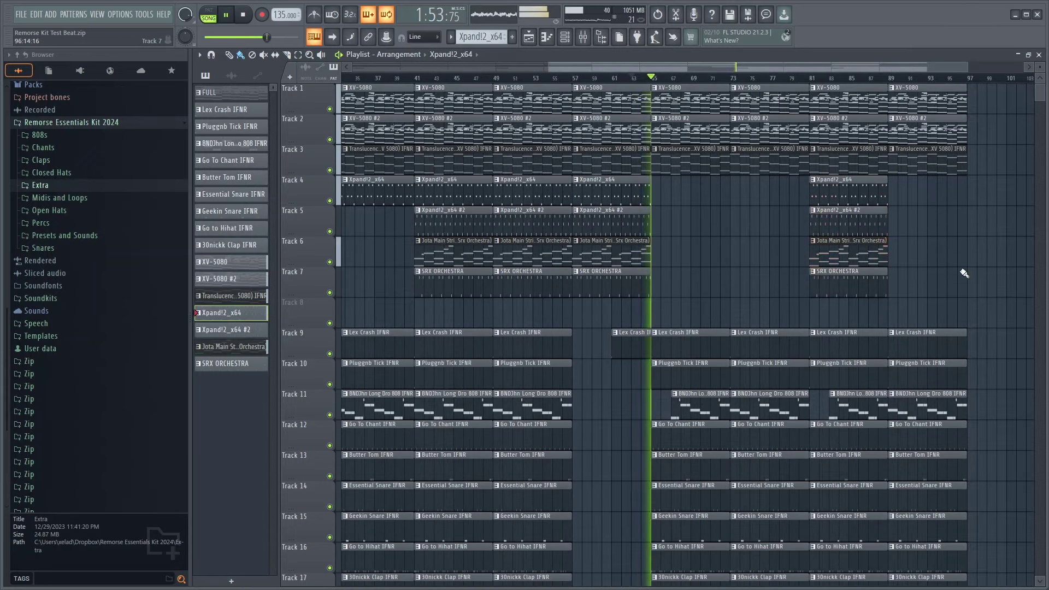
Step: Add an Xpand!2_x64 clip at bar 73 and duplicate the bar 81 clips on tracks 4 to 7 to bar 89
{"action": "scroll", "coordinate": [496, 335], "scroll_direction": "down", "scroll_amount": 2}
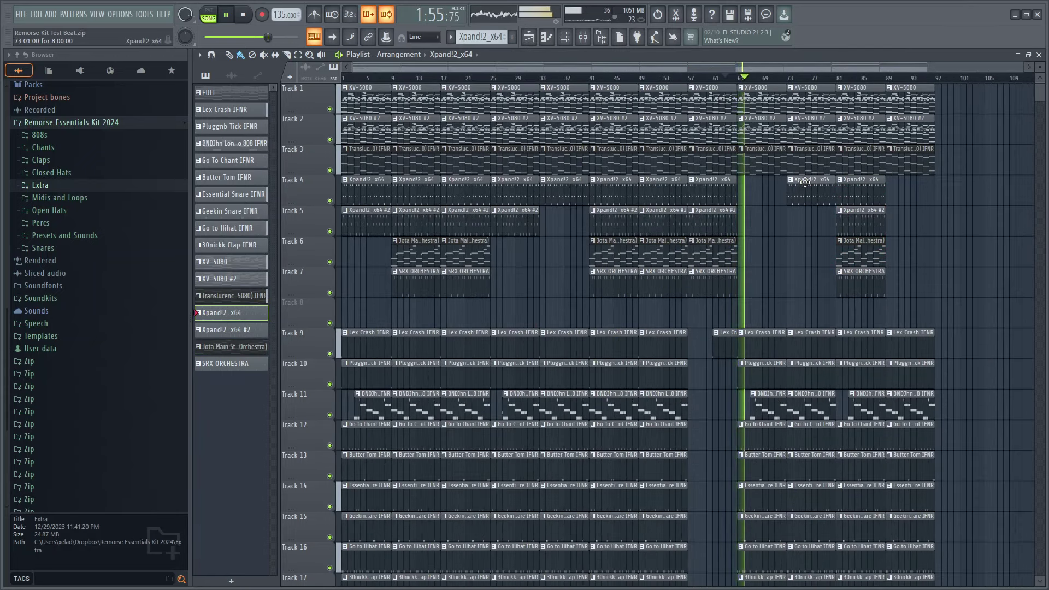
{"action": "scroll", "coordinate": [791, 257], "scroll_direction": "up", "scroll_amount": 2}
{"action": "scroll", "coordinate": [791, 257], "scroll_direction": "down", "scroll_amount": 2}
{"action": "left_click_drag", "start_coordinate": [874, 311], "coordinate": [867, 197]}
{"action": "key", "text": "ctrl+b"}
{"action": "key", "text": "ctrl+d"}
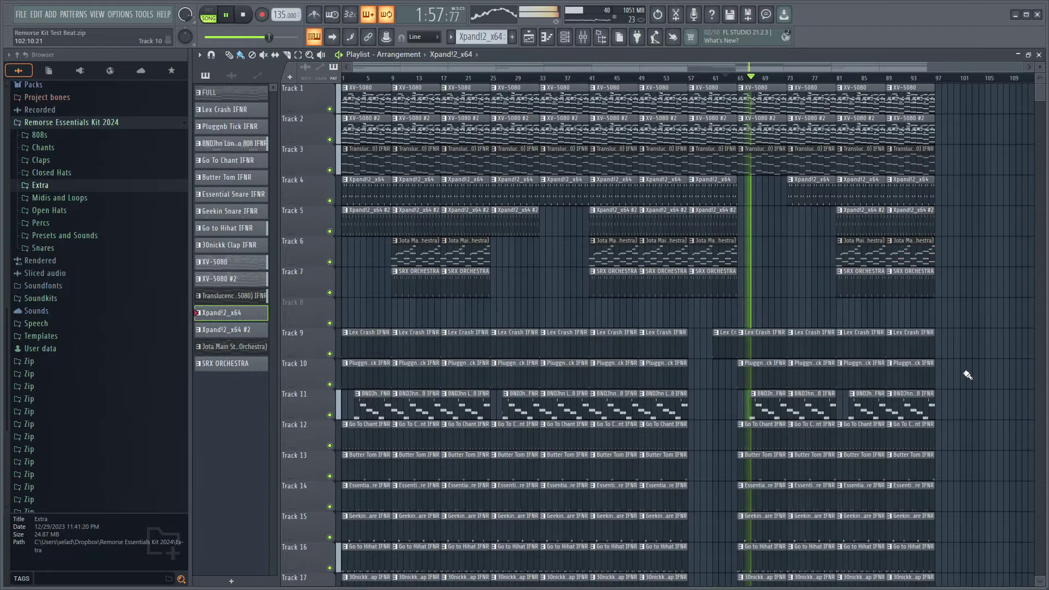
Step: Duplicate the bar 89 clips on tracks 1 to 7 twice, to bars 97 and 105
{"action": "scroll", "coordinate": [937, 369], "scroll_direction": "down", "scroll_amount": 3}
{"action": "scroll", "coordinate": [896, 388], "scroll_direction": "up", "scroll_amount": 3}
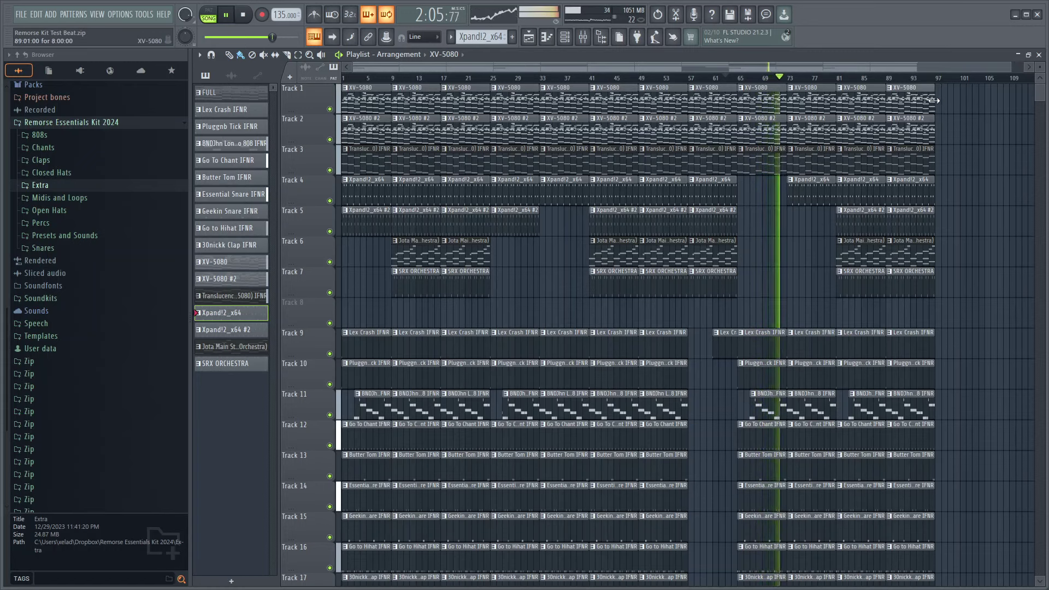
{"action": "left_click_drag", "start_coordinate": [726, 327], "coordinate": [957, 98]}
{"action": "scroll", "coordinate": [1002, 273], "scroll_direction": "up", "scroll_amount": 4}
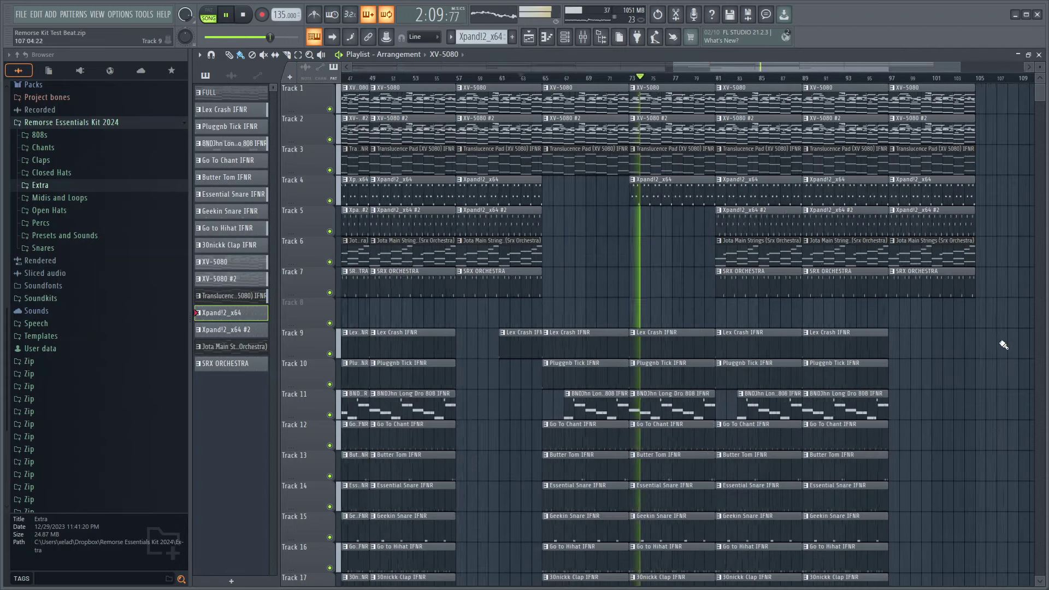
{"action": "key", "text": "ctrl+b"}
{"action": "scroll", "coordinate": [931, 218], "scroll_direction": "down", "scroll_amount": 5}
{"action": "left_click", "coordinate": [927, 437], "text": "ctrl"}
{"action": "scroll", "coordinate": [906, 349], "scroll_direction": "down", "scroll_amount": 3}
{"action": "scroll", "coordinate": [901, 328], "scroll_direction": "up", "scroll_amount": 3}
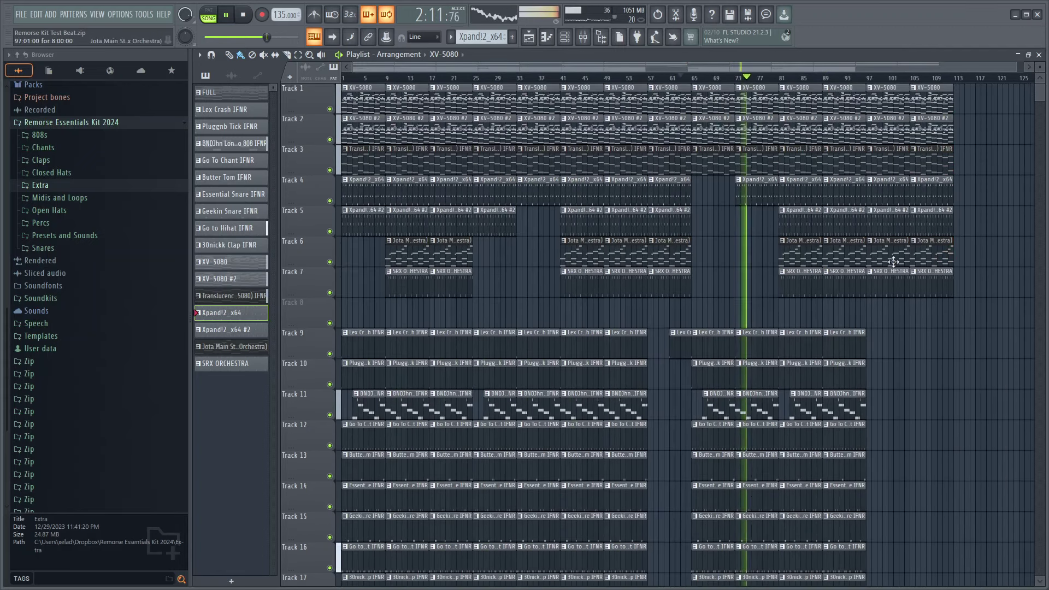
Step: Delete the Jota Main Strings and SRX ORCHESTRA clips from bar 97 onward and move the bar 97 Lex Crash clip to bar 101
{"action": "right_click", "coordinate": [892, 262]}
{"action": "right_click", "coordinate": [931, 246]}
{"action": "right_click", "coordinate": [926, 295]}
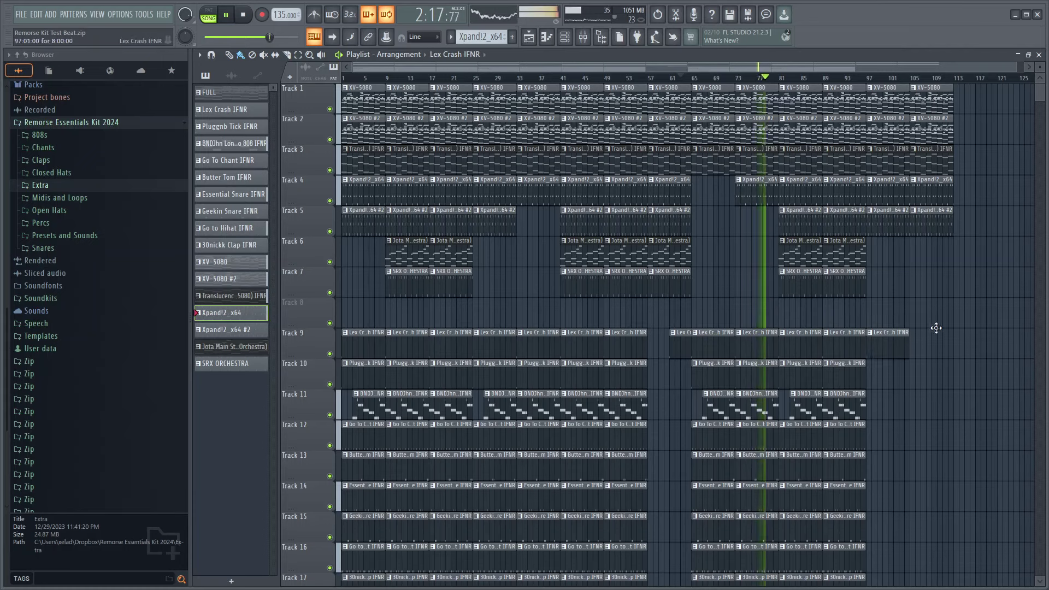
{"action": "left_click_drag", "start_coordinate": [877, 332], "coordinate": [925, 332]}
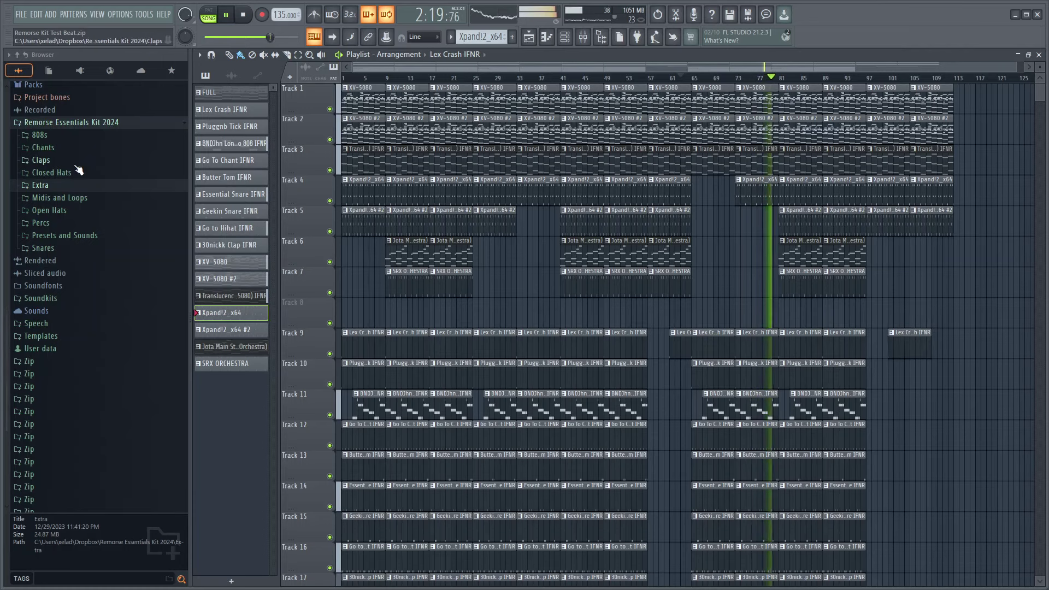
Step: Preview the producer tags in the kit's Extra folder and add Remorse Tag IFNR to Track 8 past the song's end
{"action": "left_click", "coordinate": [52, 185]}
{"action": "left_click", "coordinate": [51, 198]}
{"action": "left_click", "coordinate": [79, 246]}
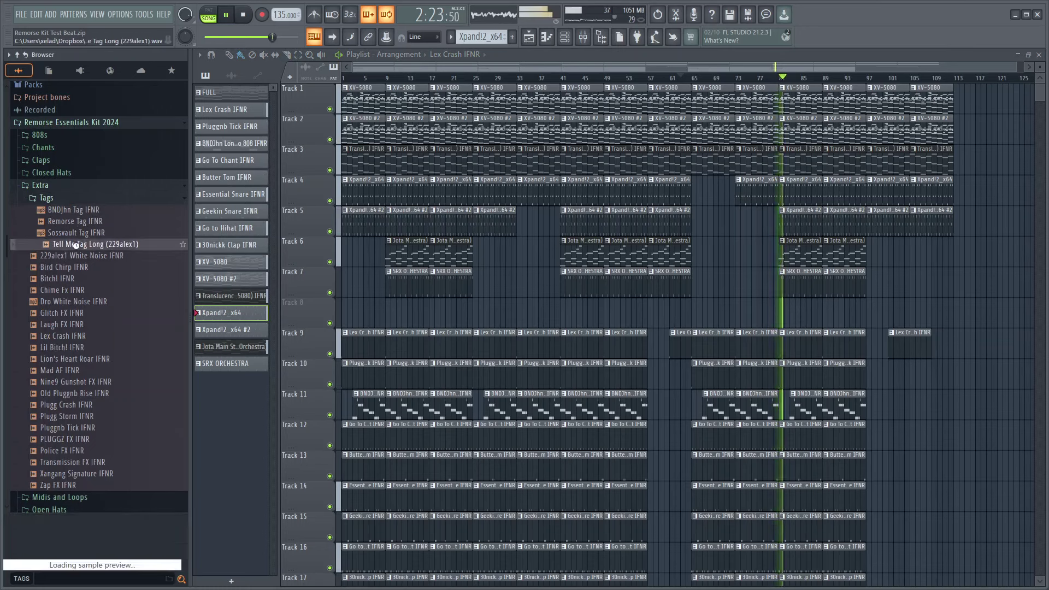
{"action": "left_click", "coordinate": [75, 222]}
{"action": "left_click_drag", "start_coordinate": [74, 228], "coordinate": [942, 309]}
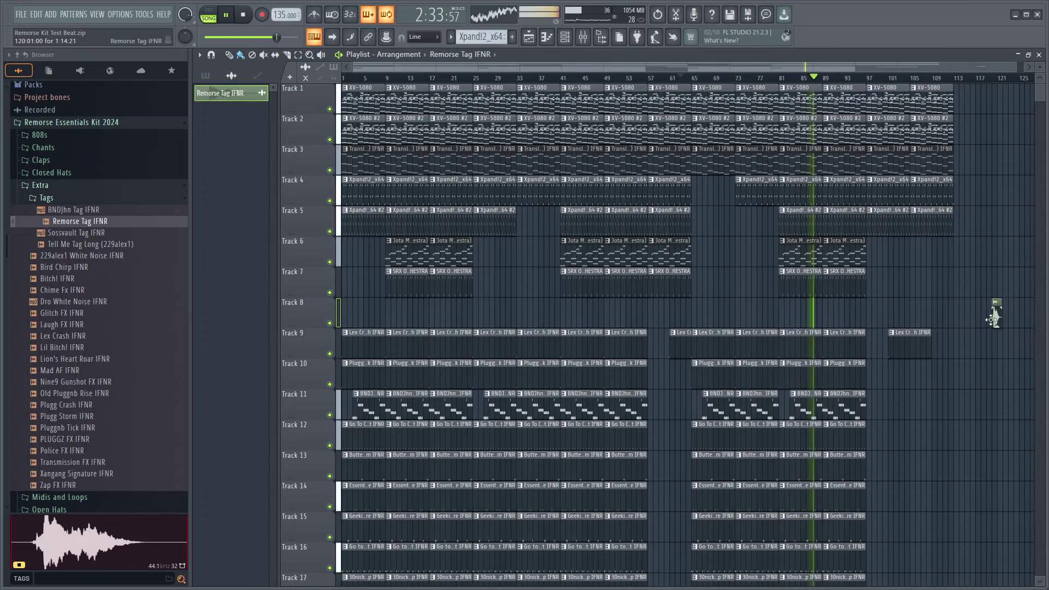
Step: Move the Remorse Tag clip on Track 8 to 98:11 and lower its gain to -5.1 dB
{"action": "scroll", "coordinate": [918, 401], "scroll_direction": "up", "scroll_amount": 6, "text": "ctrl"}
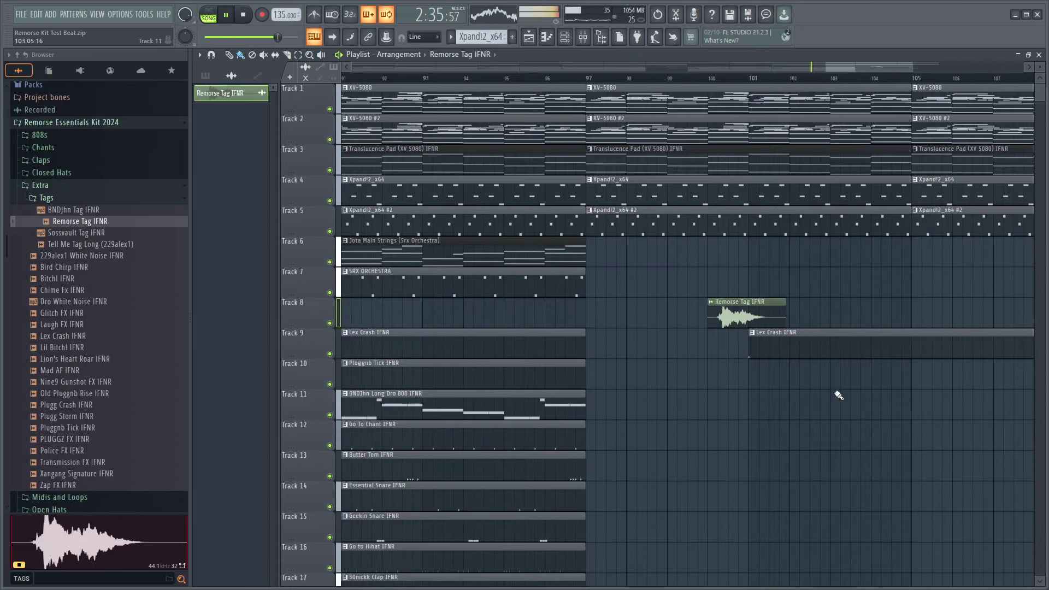
{"action": "left_click_drag", "start_coordinate": [608, 304], "coordinate": [488, 304]}
{"action": "scroll", "coordinate": [486, 306], "scroll_direction": "up", "scroll_amount": 1}
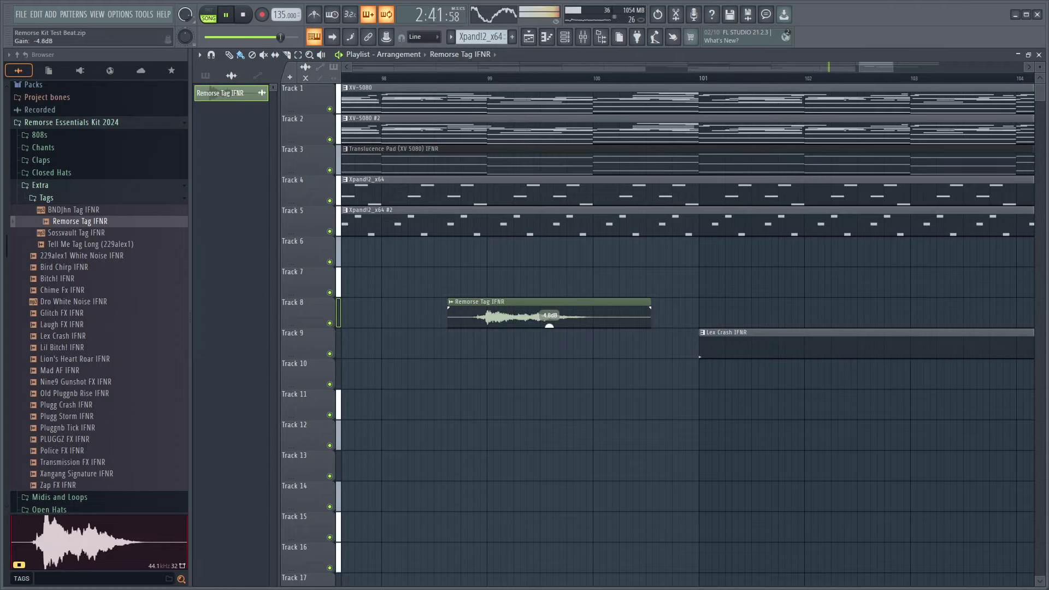
{"action": "scroll", "coordinate": [567, 241], "scroll_direction": "down", "scroll_amount": 3, "text": "ctrl"}
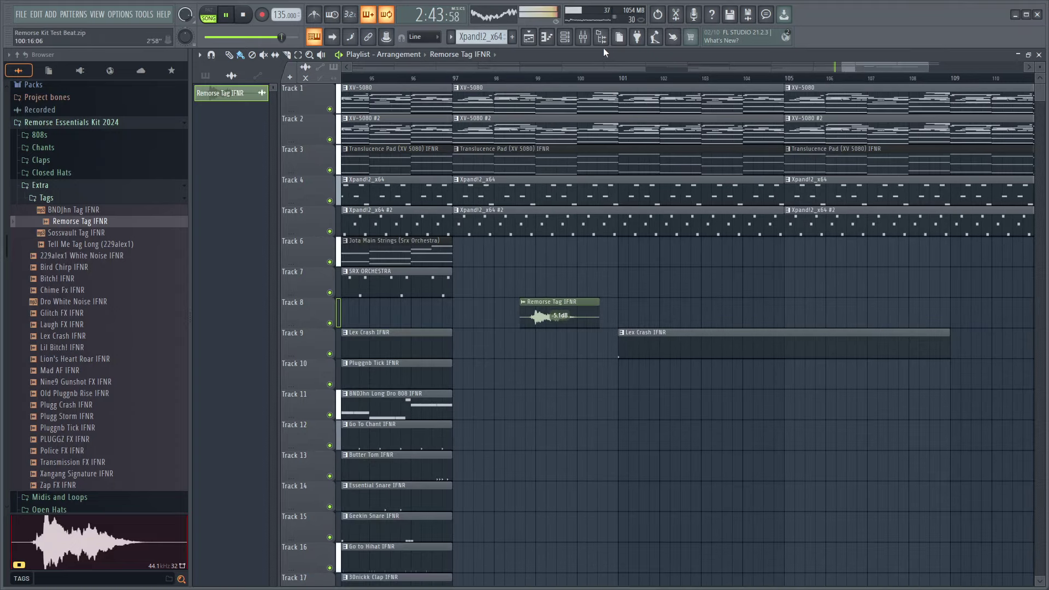
Step: Audition mixer Insert 15 in solo, restore the other tracks, and raise its high-shelf EQ to 3.1 dB
{"action": "left_click", "coordinate": [582, 37]}
{"action": "right_click", "coordinate": [659, 269]}
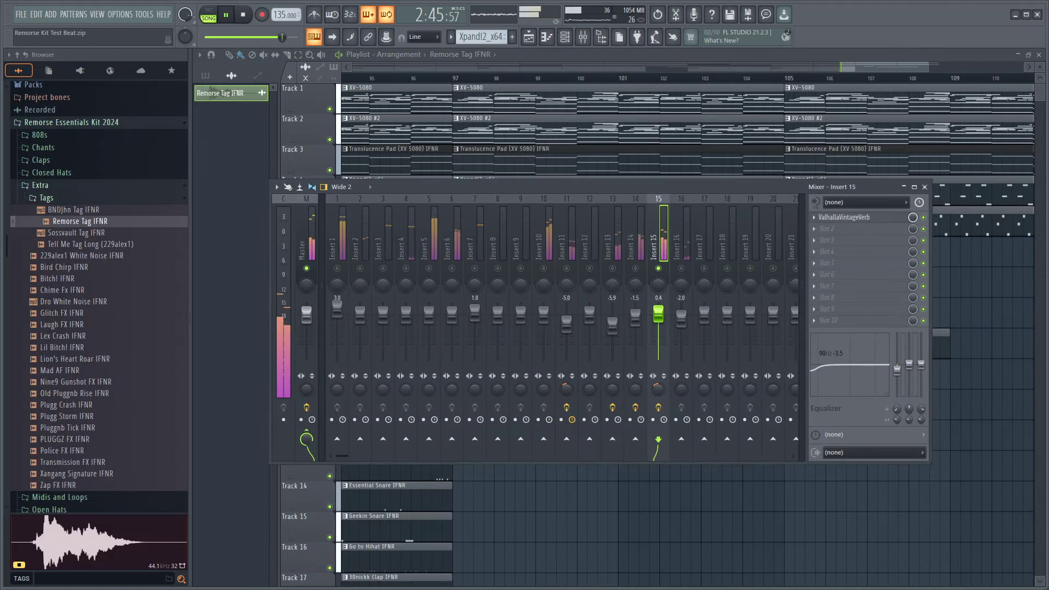
{"action": "right_click", "coordinate": [659, 269]}
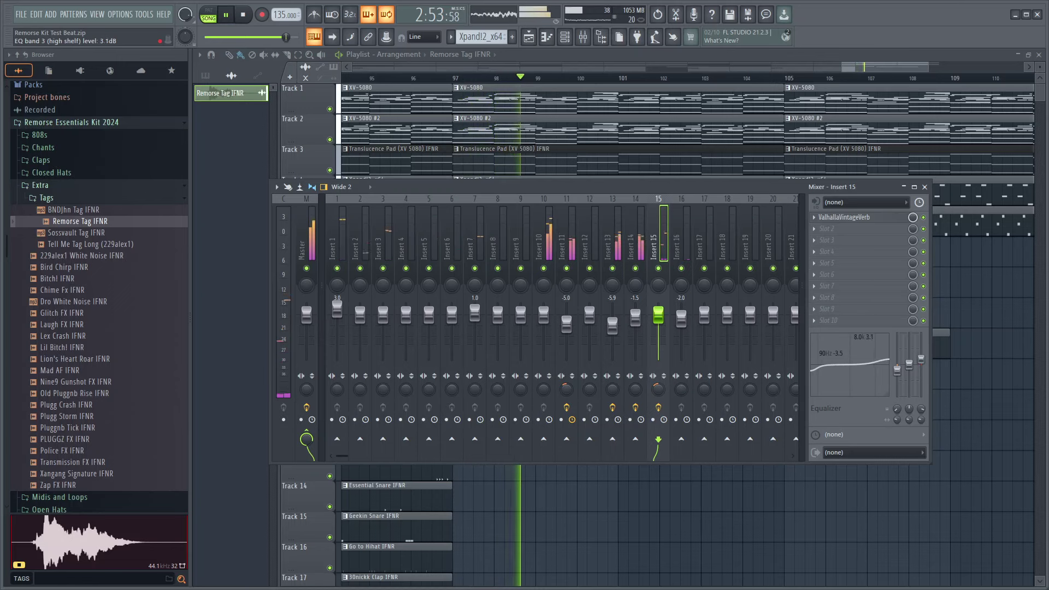
{"action": "key", "text": "F9"}
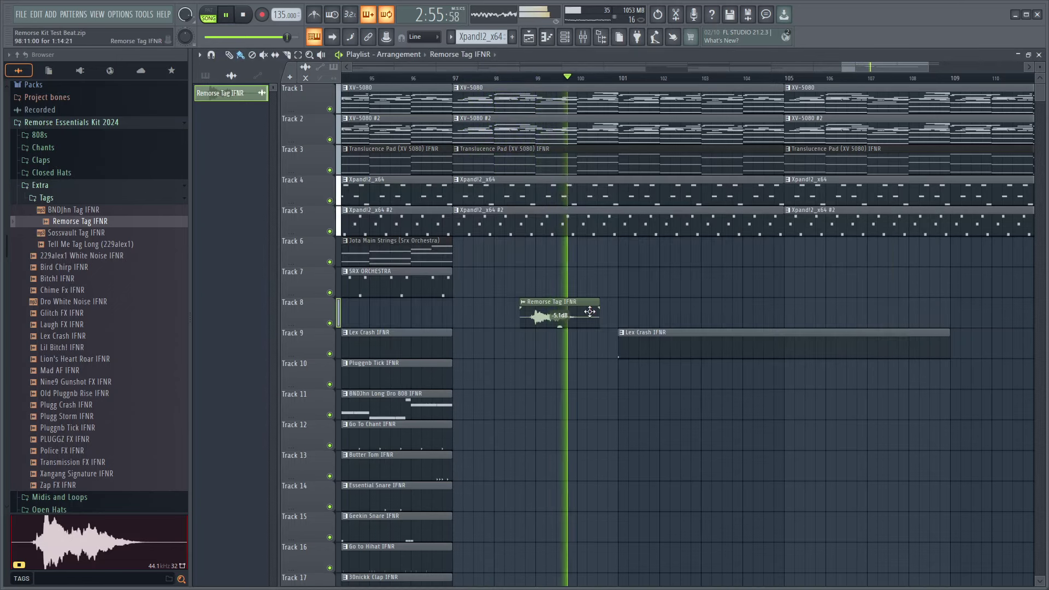
Step: Move the Remorse Tag clip to 100:11, set its gain to -3.9 dB, and replay the passage
{"action": "left_click_drag", "start_coordinate": [562, 328], "coordinate": [644, 318]}
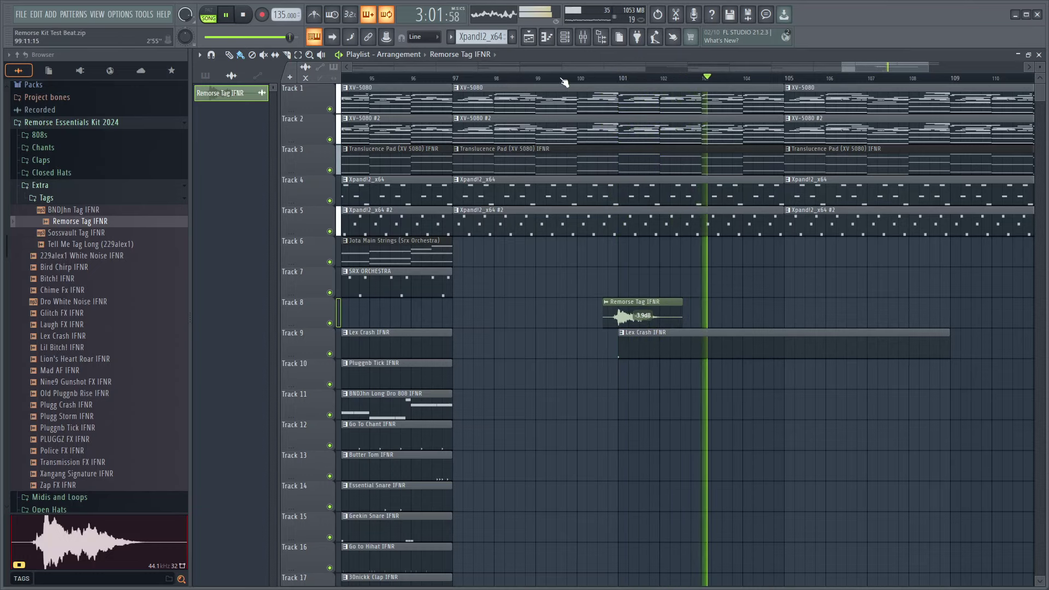
{"action": "left_click", "coordinate": [538, 79]}
{"action": "scroll", "coordinate": [648, 225], "scroll_direction": "down", "scroll_amount": 3}
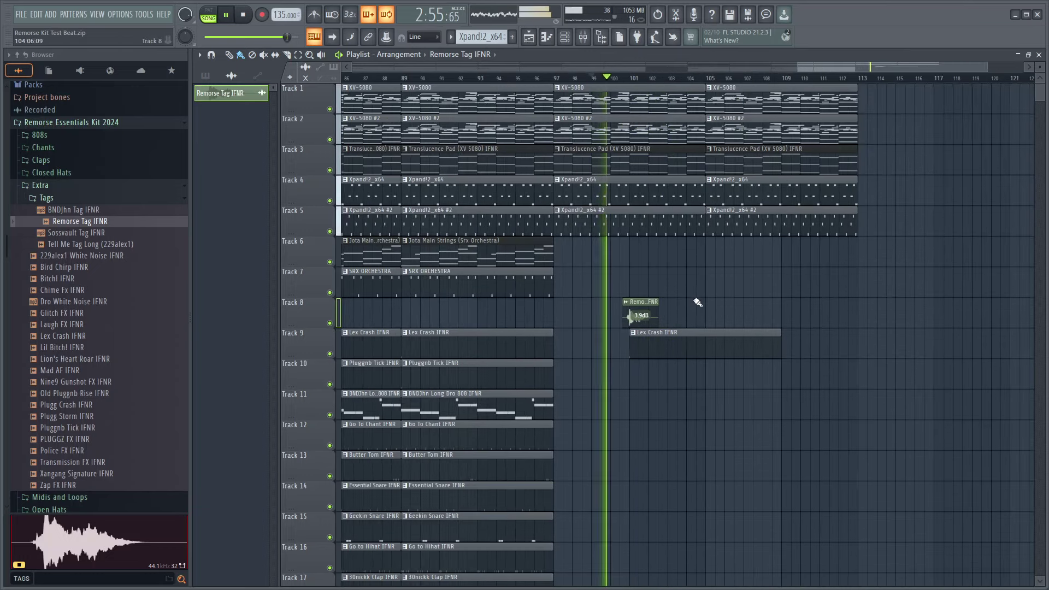
{"action": "scroll", "coordinate": [698, 302], "scroll_direction": "up", "scroll_amount": 3}
{"action": "key", "text": "F9"}
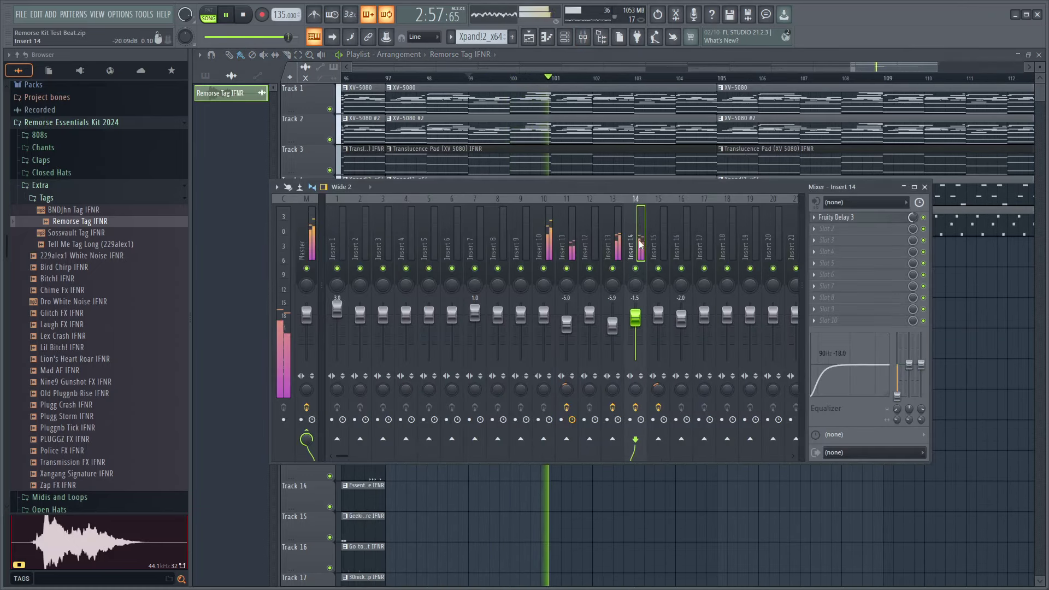
{"action": "key", "text": "F9"}
Step: Replay the bar 101 crash entry and nudge the Remorse Tag clip one step later to 100:12
{"action": "scroll", "coordinate": [481, 294], "scroll_direction": "up", "scroll_amount": 5}
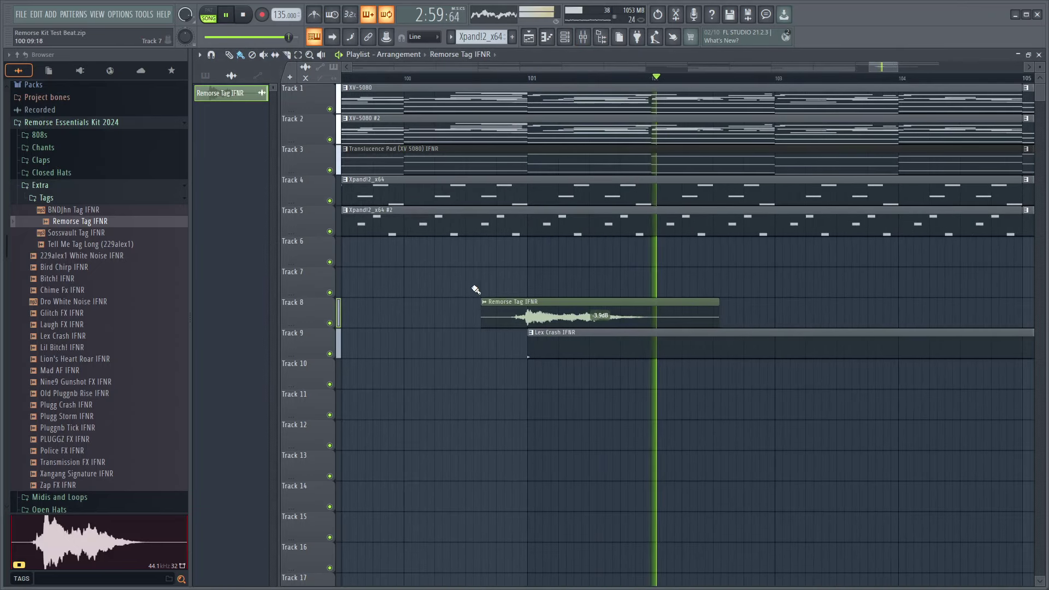
{"action": "scroll", "coordinate": [471, 230], "scroll_direction": "down", "scroll_amount": 3}
{"action": "left_click", "coordinate": [415, 78]}
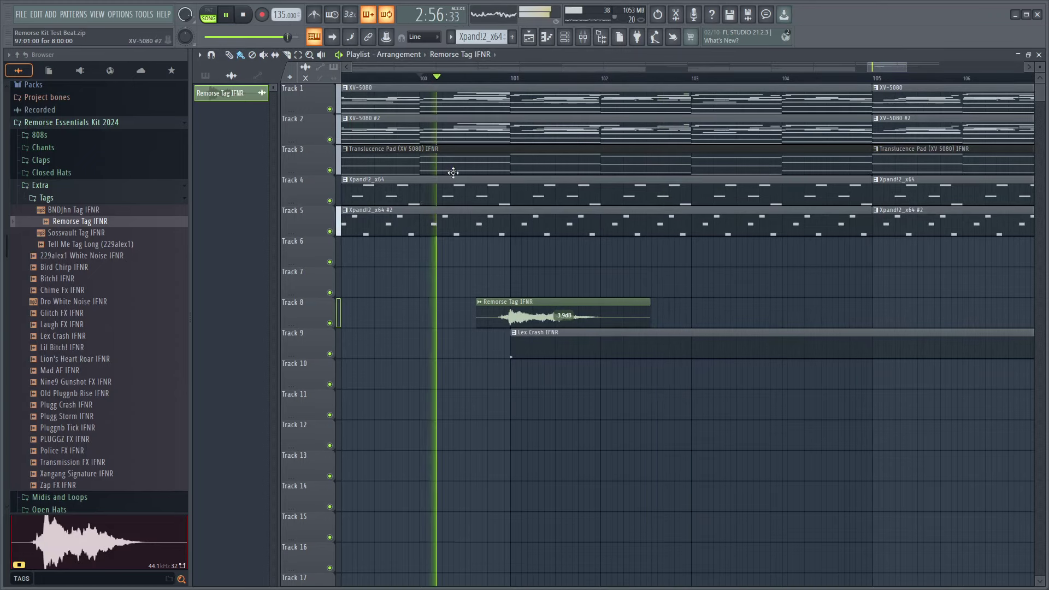
{"action": "scroll", "coordinate": [468, 284], "scroll_direction": "up", "scroll_amount": 2}
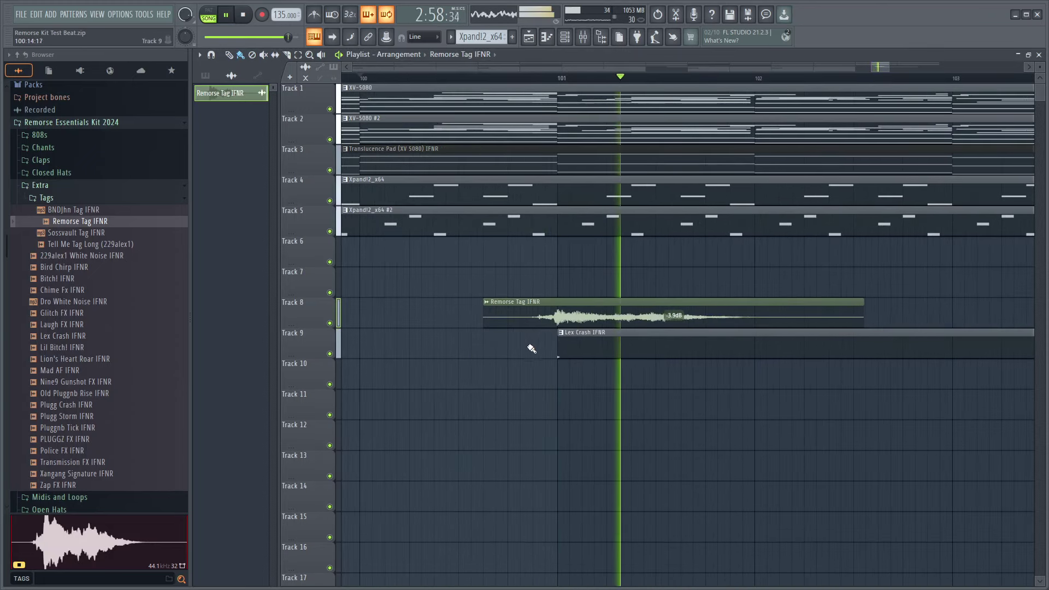
{"action": "scroll", "coordinate": [518, 343], "scroll_direction": "up", "scroll_amount": 2}
{"action": "scroll", "coordinate": [515, 325], "scroll_direction": "down", "scroll_amount": 3}
{"action": "scroll", "coordinate": [521, 336], "scroll_direction": "up", "scroll_amount": 2}
{"action": "left_click_drag", "start_coordinate": [523, 312], "coordinate": [532, 313]}
{"action": "left_click", "coordinate": [424, 36]}
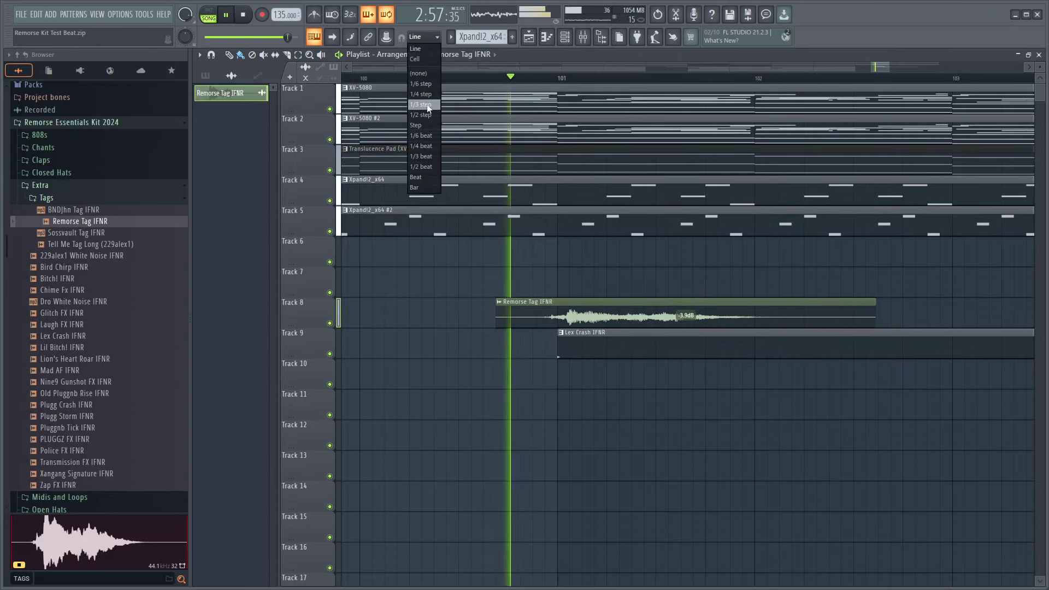
{"action": "left_click", "coordinate": [427, 86]}
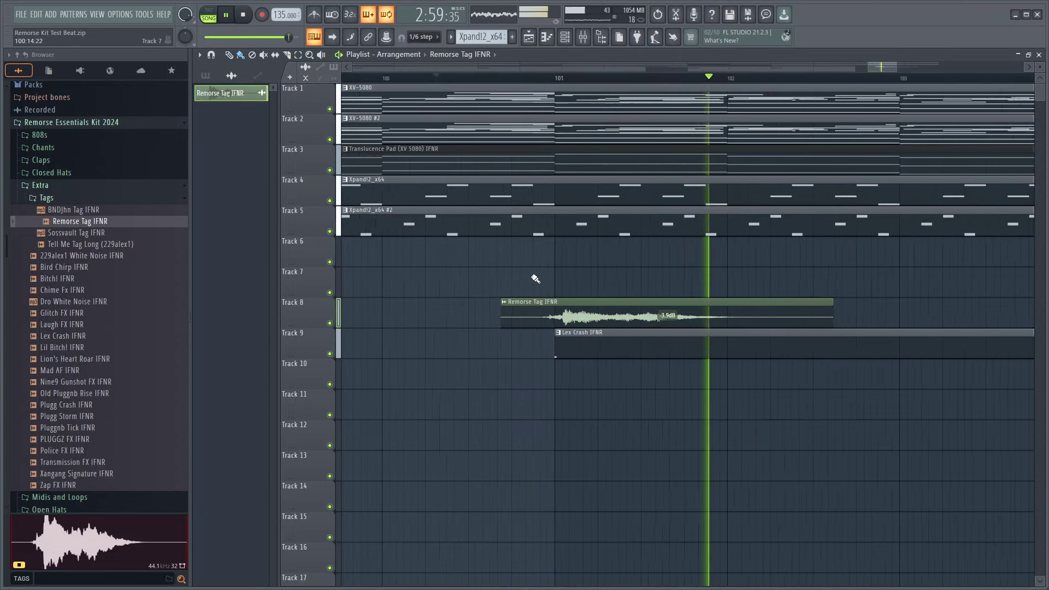
{"action": "scroll", "coordinate": [519, 243], "scroll_direction": "down", "scroll_amount": 3}
{"action": "left_click", "coordinate": [424, 36]}
{"action": "left_click", "coordinate": [426, 51]}
Step: Place a copy of the Remorse Tag near bar 26 on Track 8 and extend Track 1's last XV-5080 clip to about bar 115
{"action": "scroll", "coordinate": [780, 307], "scroll_direction": "down", "scroll_amount": 3}
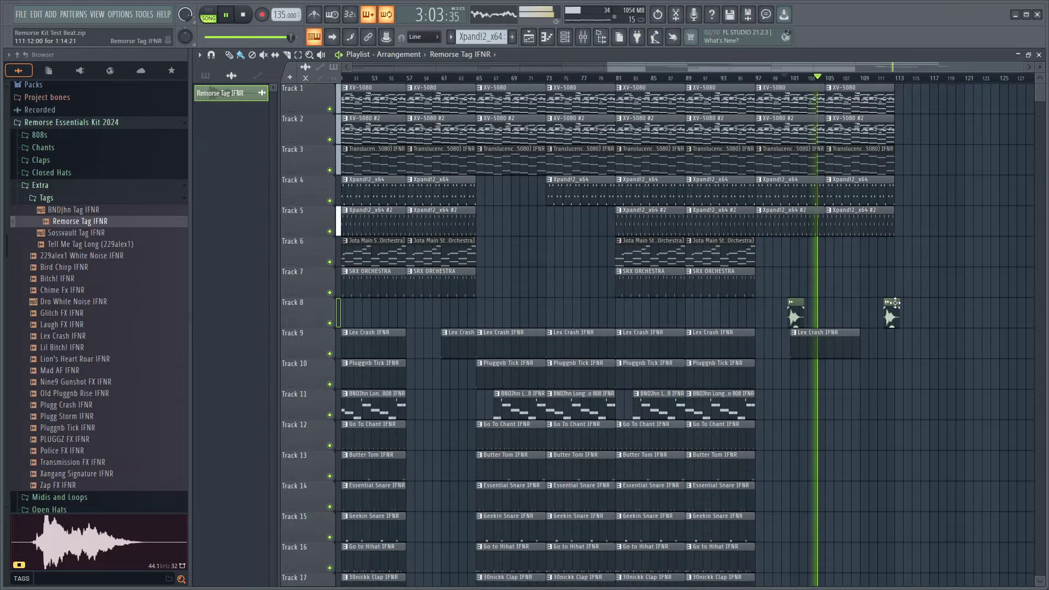
{"action": "left_click_drag", "start_coordinate": [515, 302], "coordinate": [345, 305]}
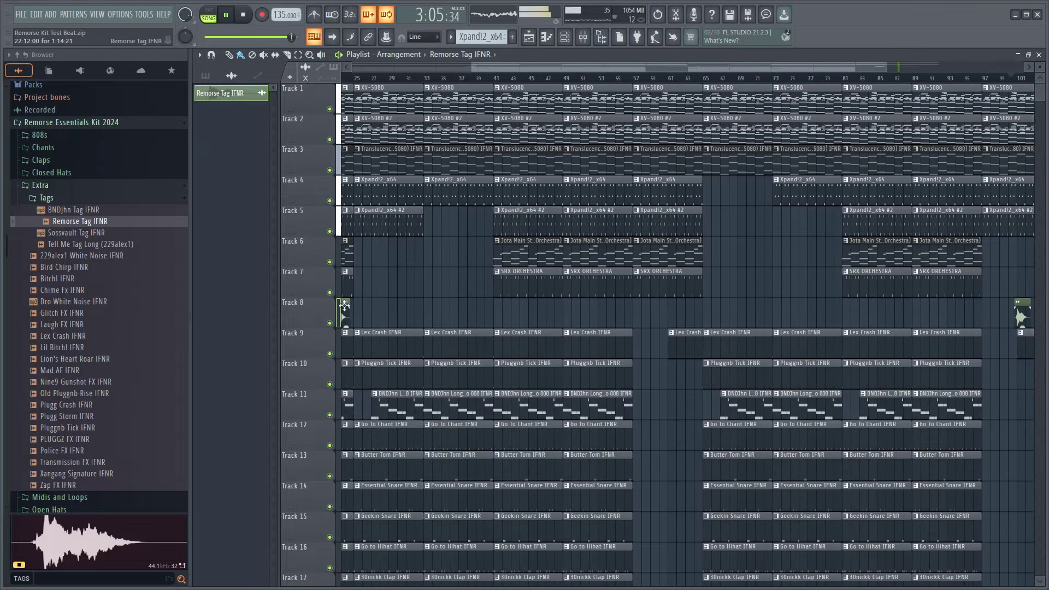
{"action": "scroll", "coordinate": [456, 266], "scroll_direction": "down", "scroll_amount": 2}
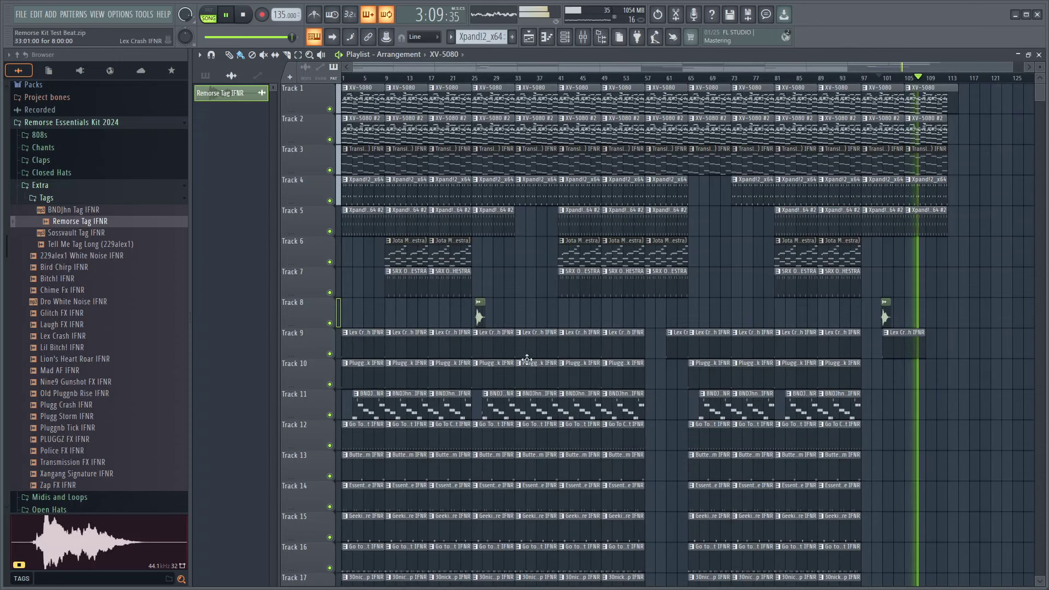
Step: Move the copied Remorse Tag clip to 1:03 at the song's start, checking its timing by playback
{"action": "scroll", "coordinate": [353, 321], "scroll_direction": "up", "scroll_amount": 8}
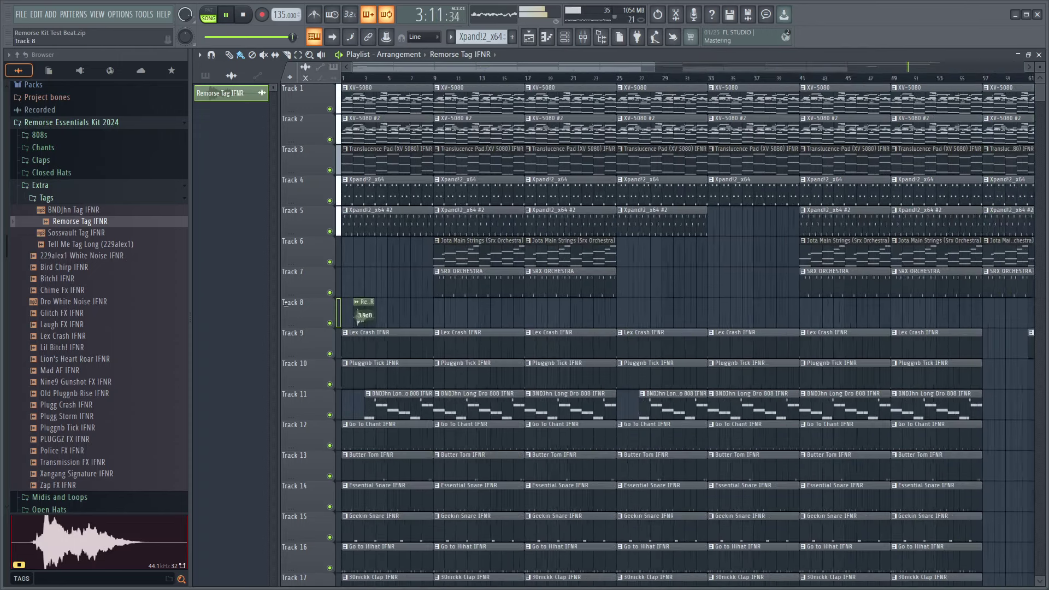
{"action": "key", "text": "space"}
{"action": "scroll", "coordinate": [457, 315], "scroll_direction": "up", "scroll_amount": 3}
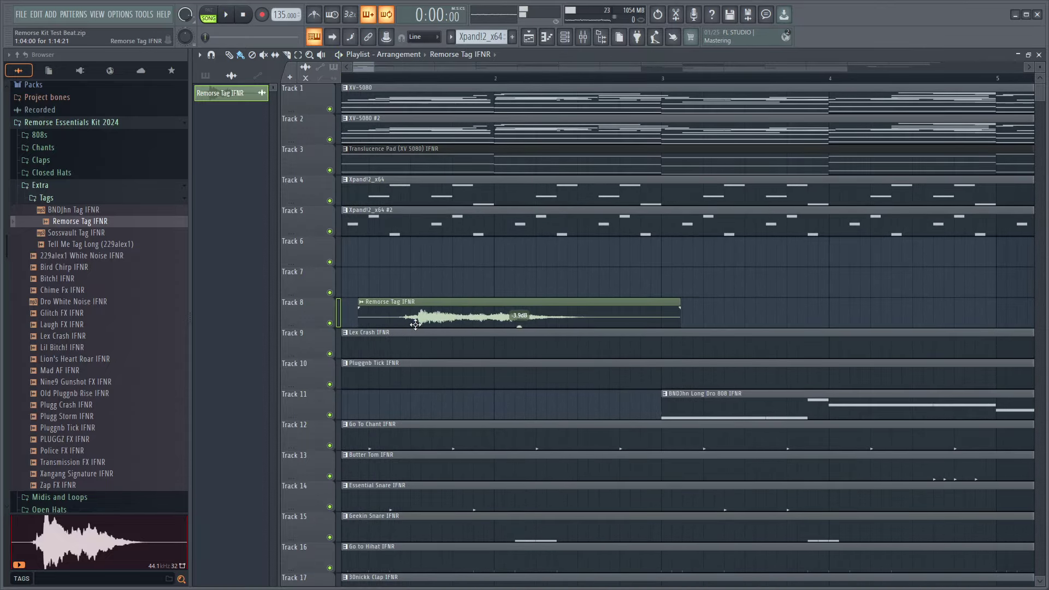
{"action": "left_click_drag", "start_coordinate": [417, 299], "coordinate": [425, 317]}
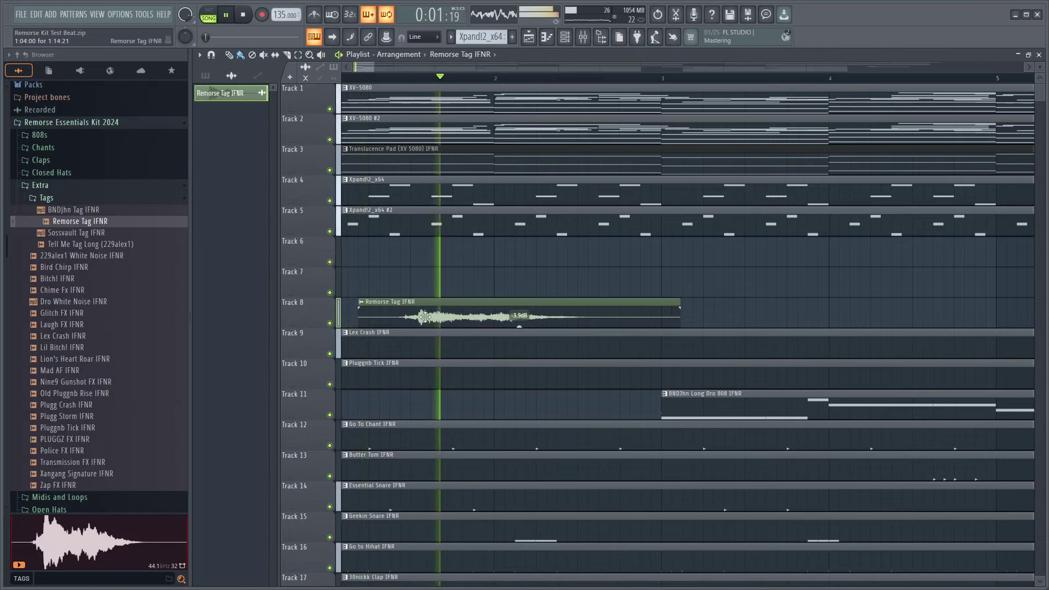
{"action": "key", "text": "space"}
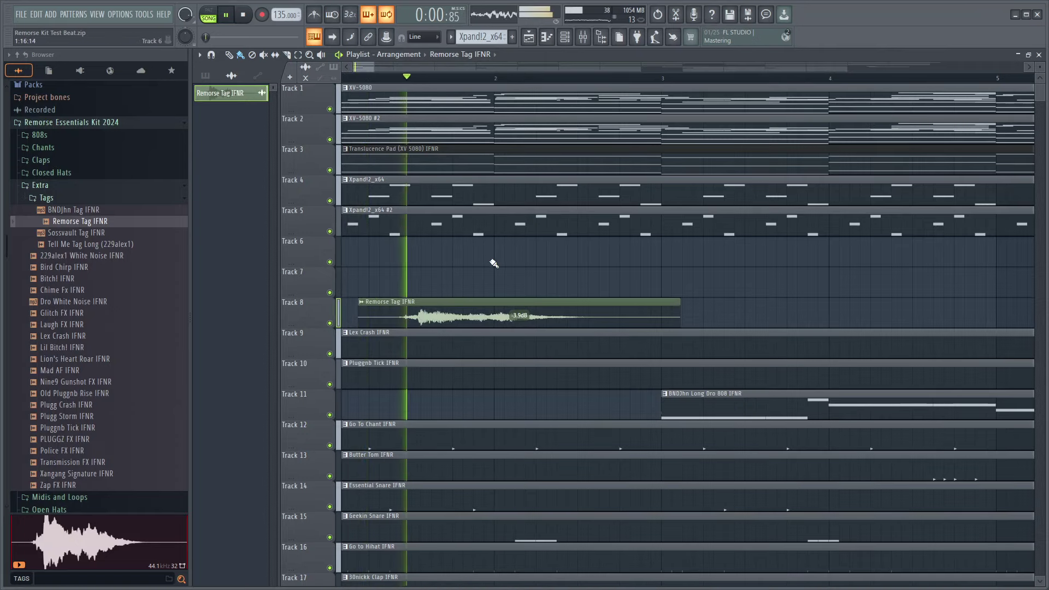
{"action": "scroll", "coordinate": [357, 258], "scroll_direction": "up", "scroll_amount": 3}
{"action": "key", "text": "space"}
{"action": "left_click_drag", "start_coordinate": [482, 308], "coordinate": [460, 308]}
{"action": "key", "text": "space"}
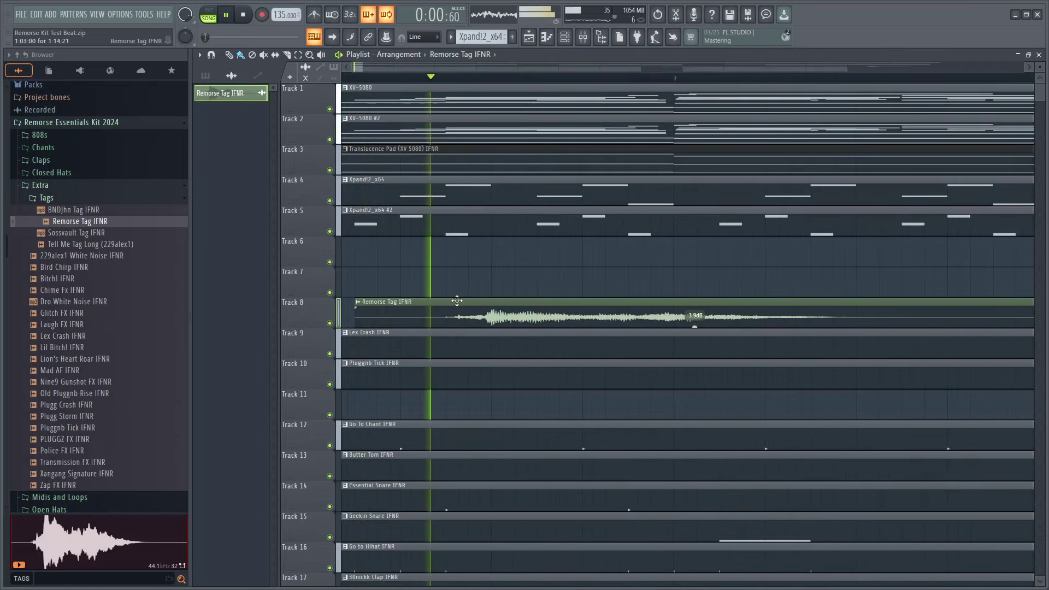
Step: Nudge the outro's Remorse Tag clip back to 100:11 and delete the Lex Crash clip at bar 101
{"action": "scroll", "coordinate": [456, 300], "scroll_direction": "down", "scroll_amount": 6, "text": "ctrl"}
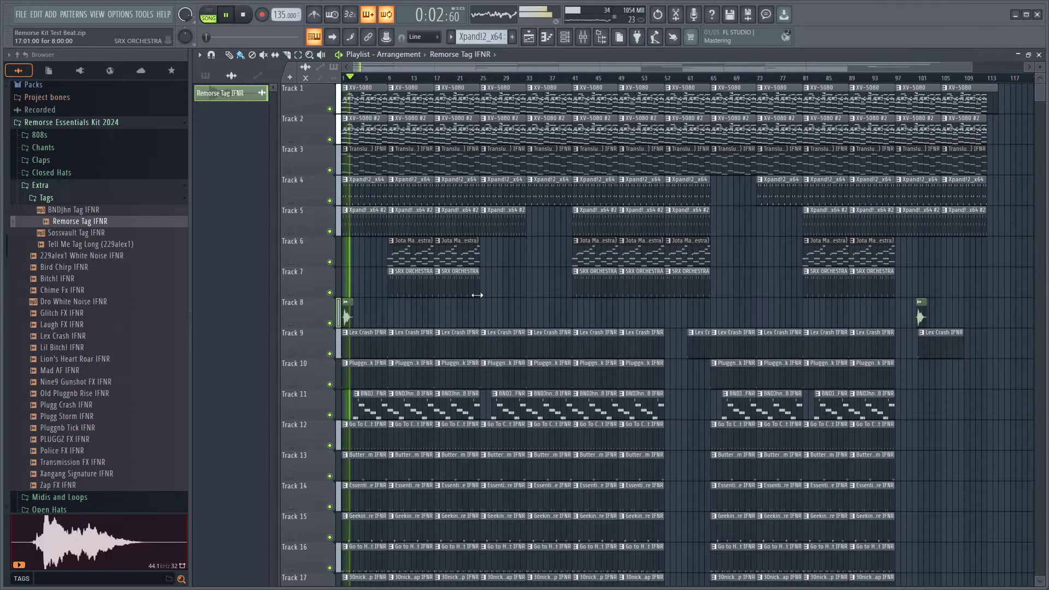
{"action": "scroll", "coordinate": [477, 296], "scroll_direction": "down", "scroll_amount": 3}
{"action": "scroll", "coordinate": [939, 351], "scroll_direction": "down", "scroll_amount": 1, "text": "ctrl"}
{"action": "scroll", "coordinate": [950, 382], "scroll_direction": "up", "scroll_amount": 3}
{"action": "scroll", "coordinate": [960, 412], "scroll_direction": "up", "scroll_amount": 6, "text": "ctrl"}
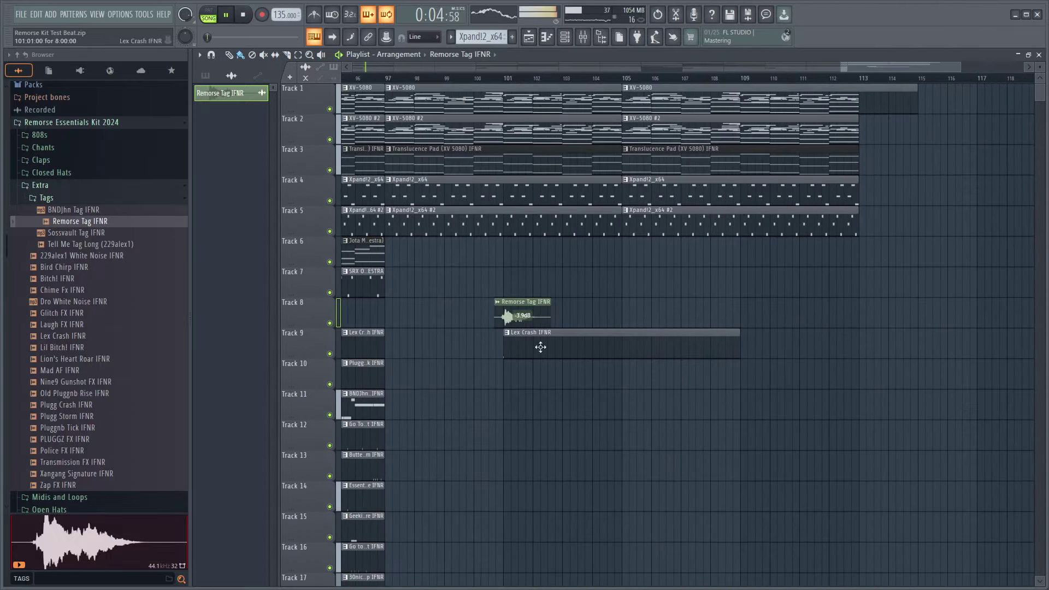
{"action": "scroll", "coordinate": [444, 276], "scroll_direction": "up", "scroll_amount": 3, "text": "ctrl"}
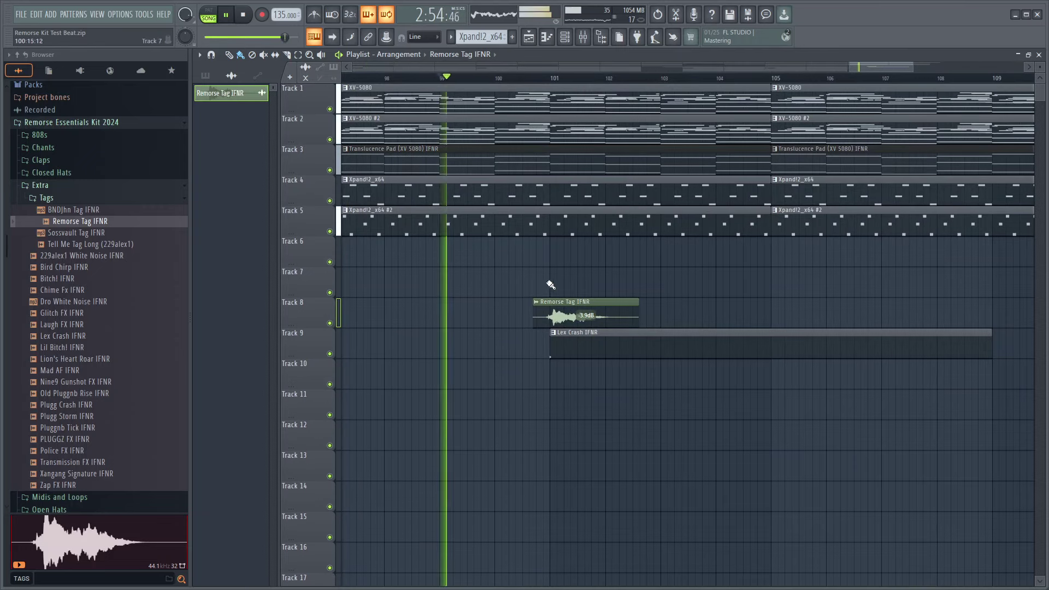
{"action": "scroll", "coordinate": [553, 314], "scroll_direction": "up", "scroll_amount": 5, "text": "ctrl"}
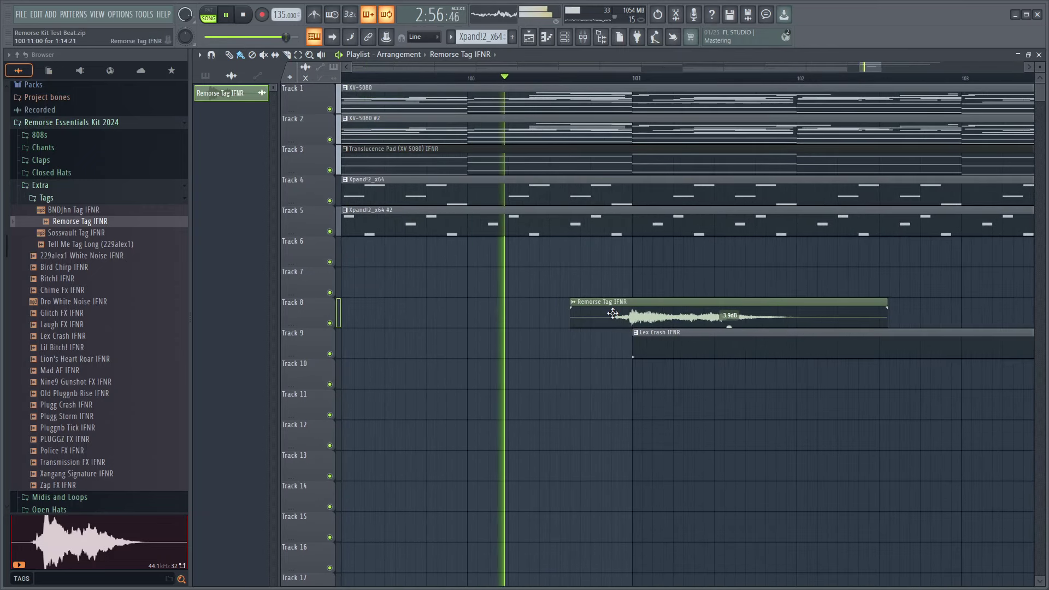
{"action": "right_click", "coordinate": [703, 355]}
Step: Copy the bar 89 Lex Crash clip to bar 105 and delete the Pluggnb Tick clip copied along with it
{"action": "scroll", "coordinate": [636, 318], "scroll_direction": "down", "scroll_amount": 3, "text": "ctrl"}
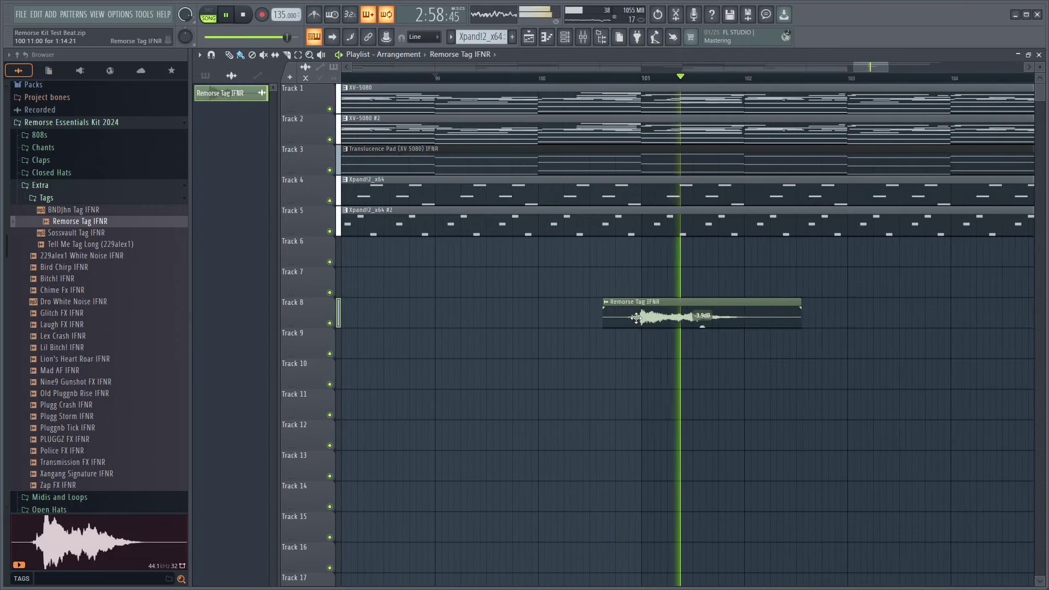
{"action": "scroll", "coordinate": [637, 317], "scroll_direction": "down", "scroll_amount": 8, "text": "ctrl"}
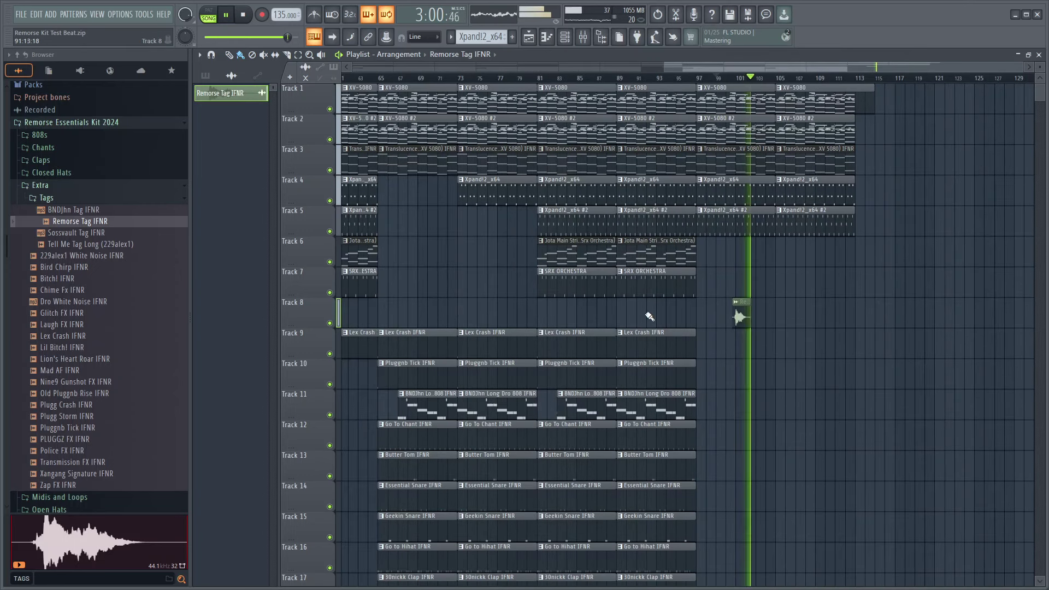
{"action": "left_click_drag", "start_coordinate": [646, 356], "coordinate": [814, 337], "text": "shift"}
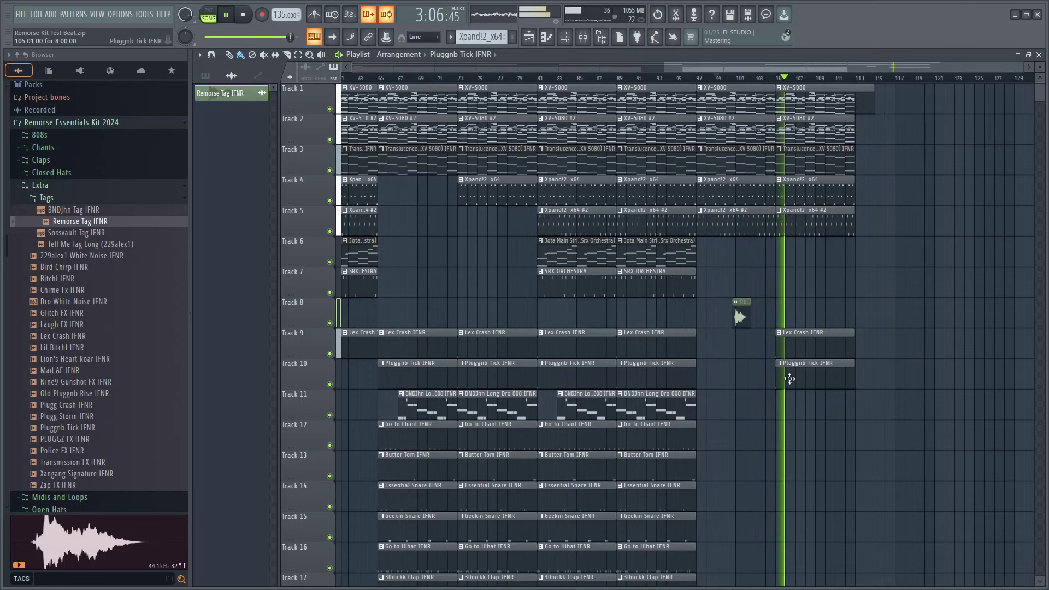
{"action": "right_click", "coordinate": [789, 378]}
{"action": "scroll", "coordinate": [410, 310], "scroll_direction": "down", "scroll_amount": 3, "text": "ctrl"}
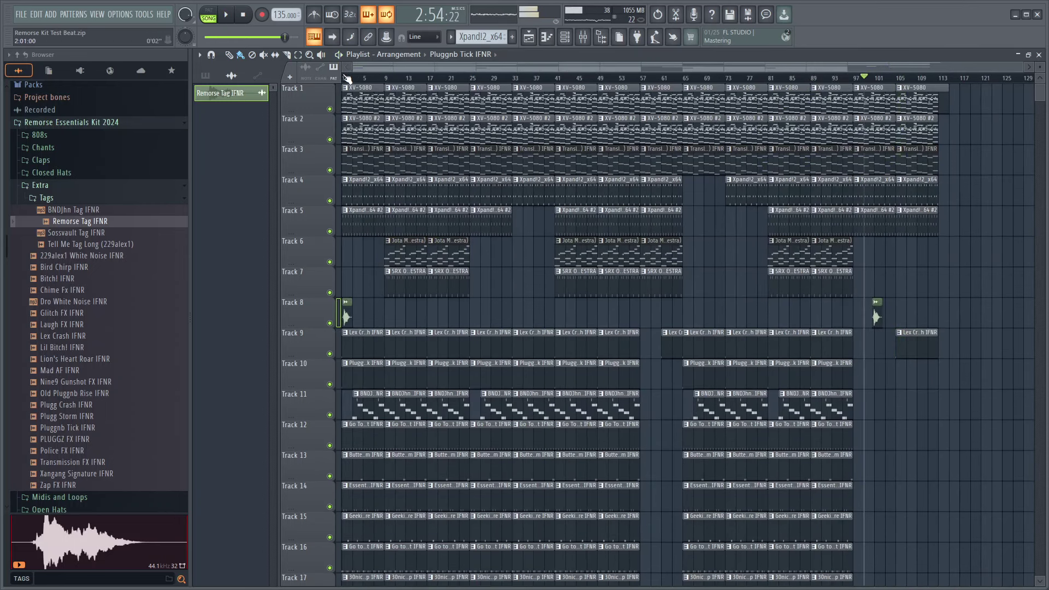
Step: Lower mixer Insert 11 to -5.5 dB and Insert 10 to -0.4 dB while playing the song from the start
{"action": "left_click", "coordinate": [583, 39]}
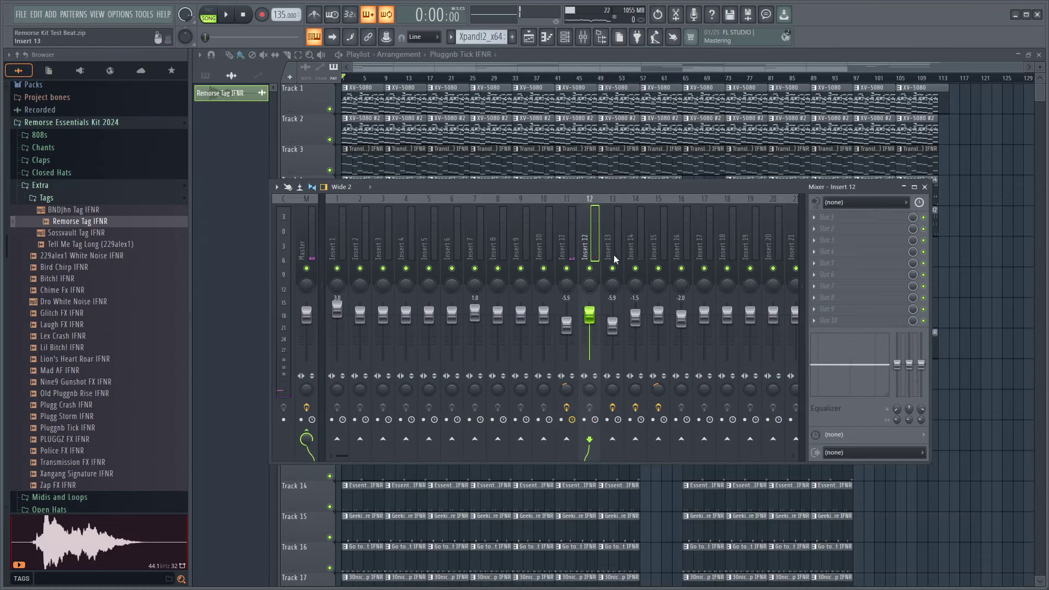
{"action": "right_click", "coordinate": [566, 390]}
{"action": "key", "text": "space"}
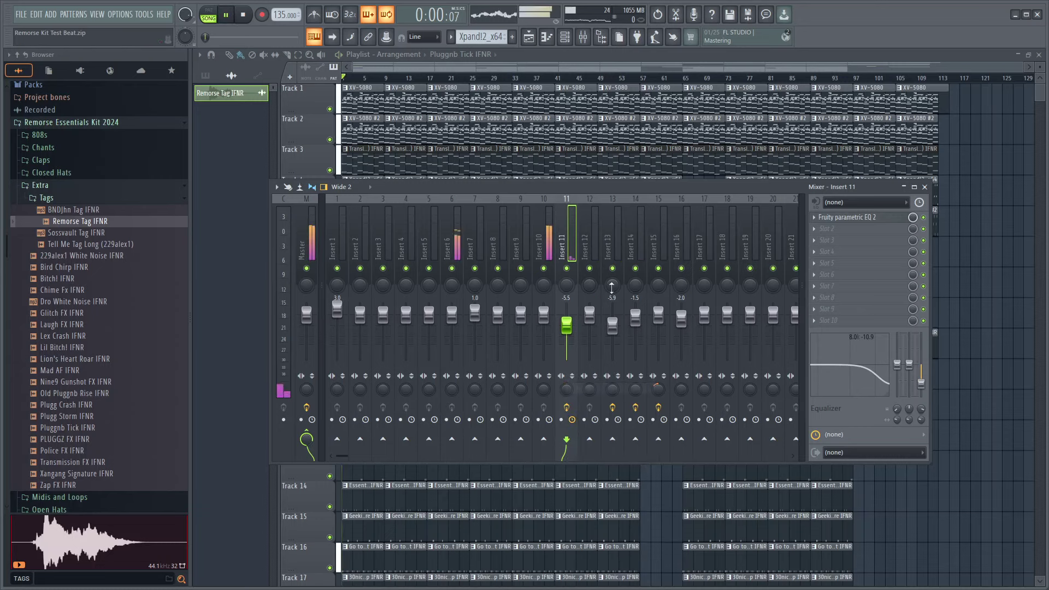
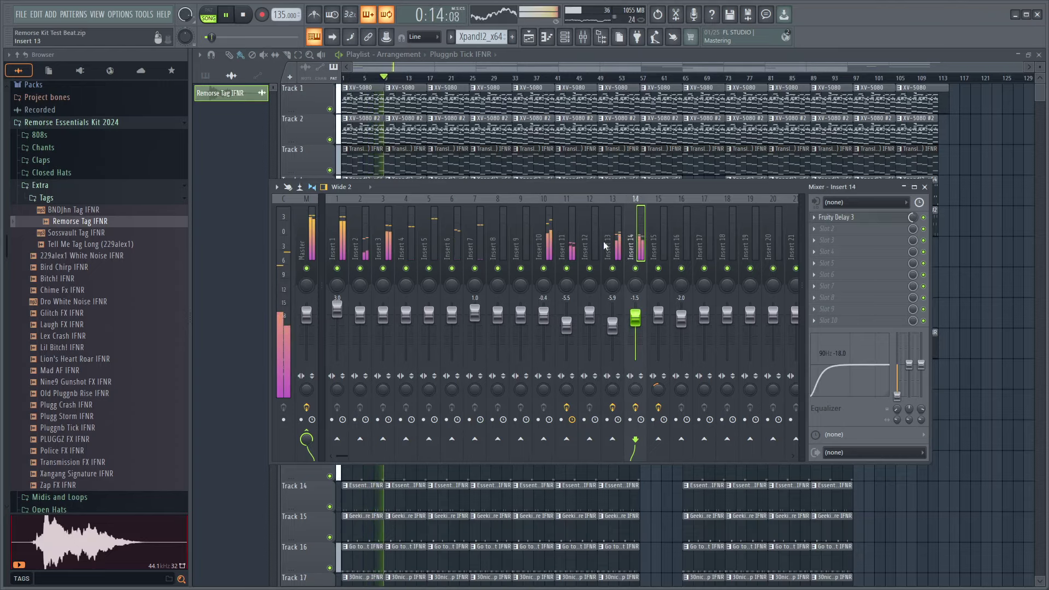
Step: Check the ValhallaVintageVerb effect on mixer Insert 15 during playback and close the mixer
{"action": "left_click", "coordinate": [660, 227]}
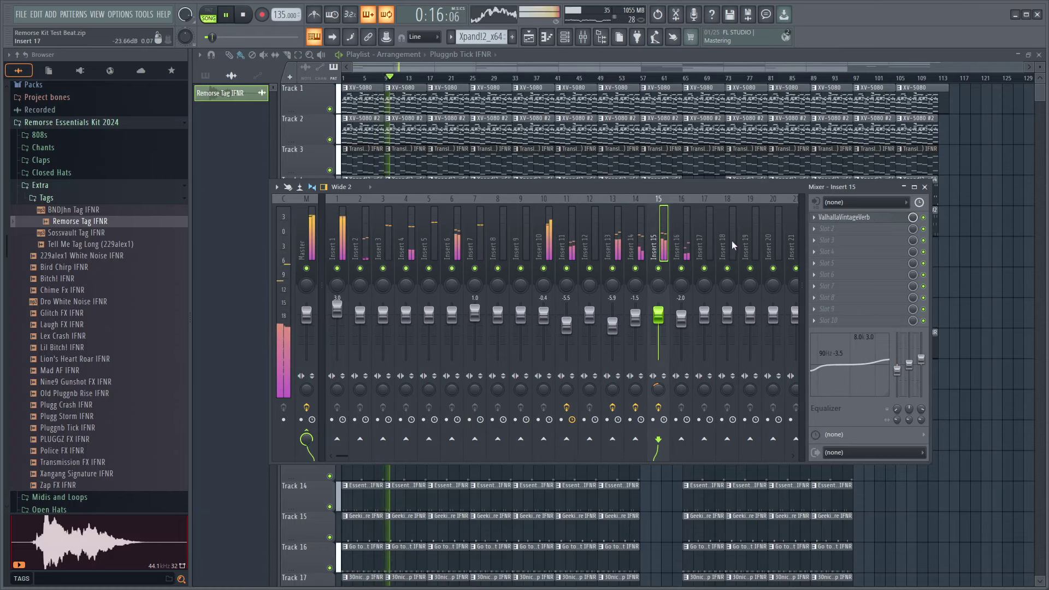
{"action": "left_click", "coordinate": [833, 218]}
{"action": "left_click", "coordinate": [832, 219]}
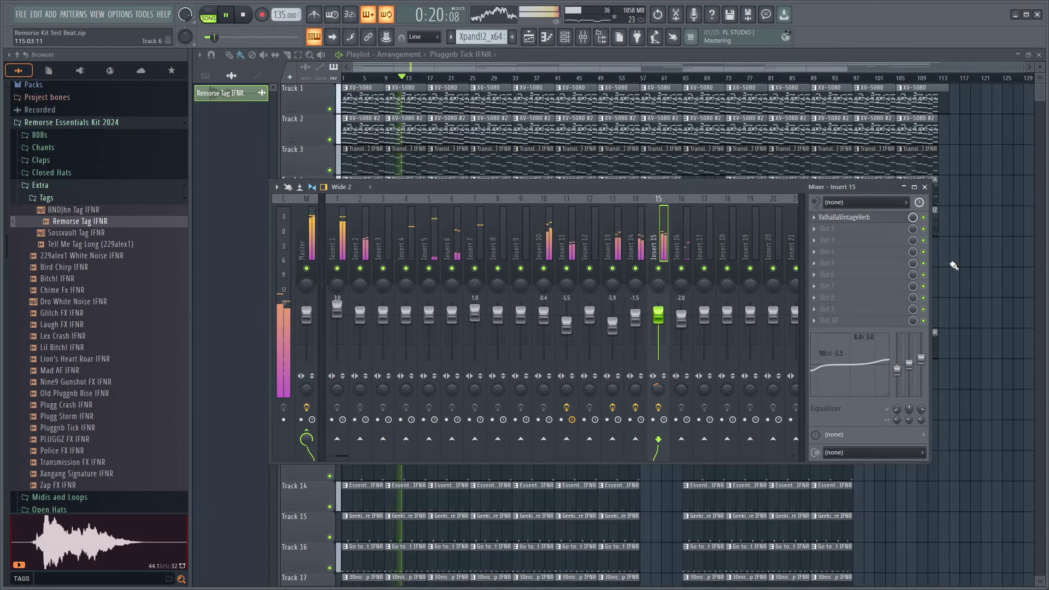
{"action": "key", "text": "F9"}
Step: Open the Geekin Snare pattern in the piano roll and delete the second and third notes of the three-note roll at the end of bar 3
{"action": "scroll", "coordinate": [927, 262], "scroll_direction": "down", "scroll_amount": 3}
{"action": "scroll", "coordinate": [304, 286], "scroll_direction": "up", "scroll_amount": 3}
{"action": "scroll", "coordinate": [304, 286], "scroll_direction": "up", "scroll_amount": 3}
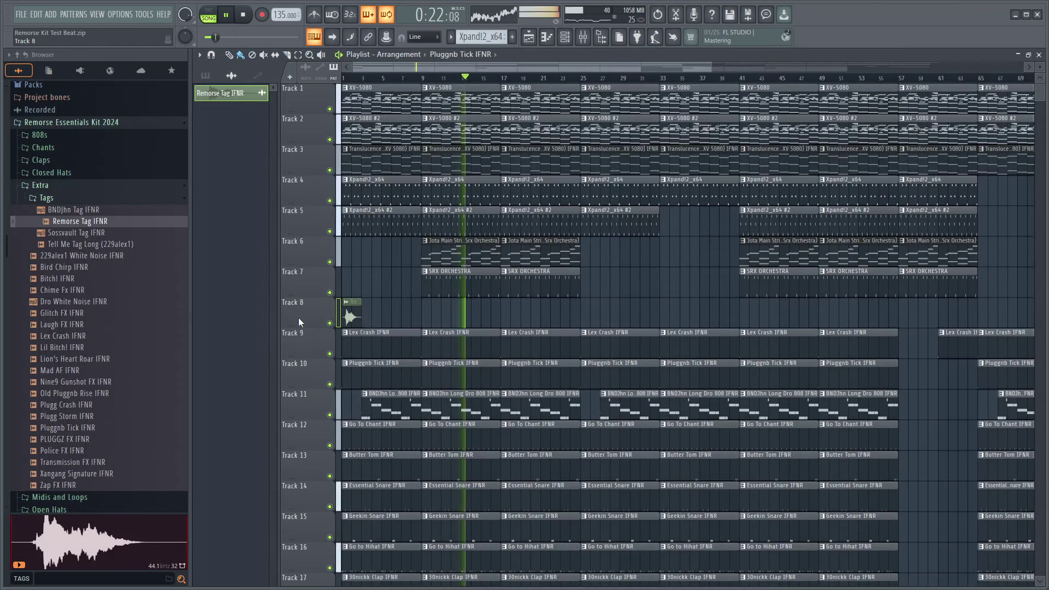
{"action": "scroll", "coordinate": [527, 275], "scroll_direction": "down", "scroll_amount": 2}
{"action": "scroll", "coordinate": [422, 316], "scroll_direction": "down", "scroll_amount": 3}
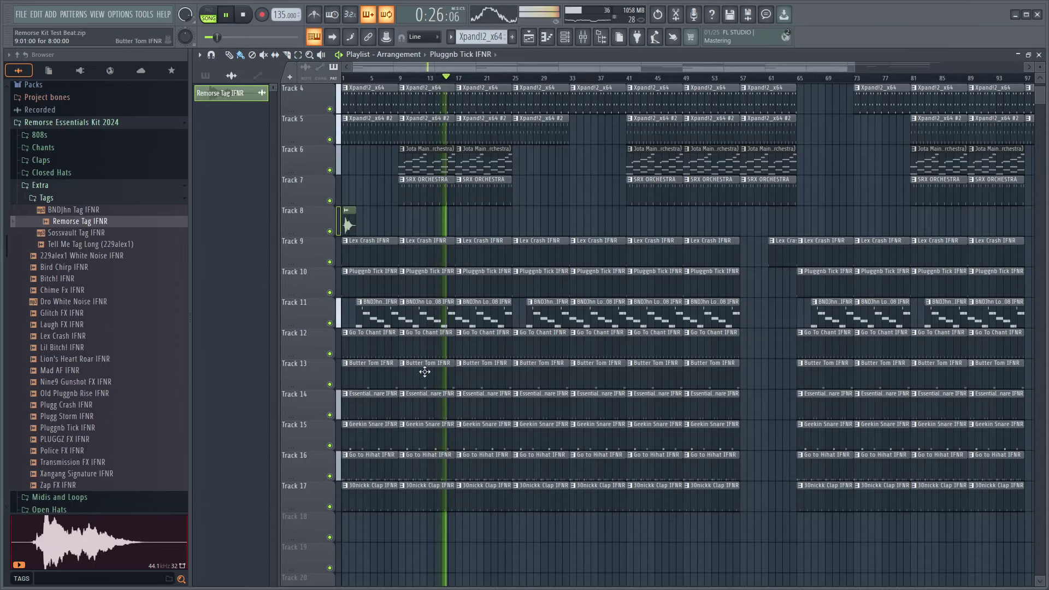
{"action": "double_click", "coordinate": [413, 439]}
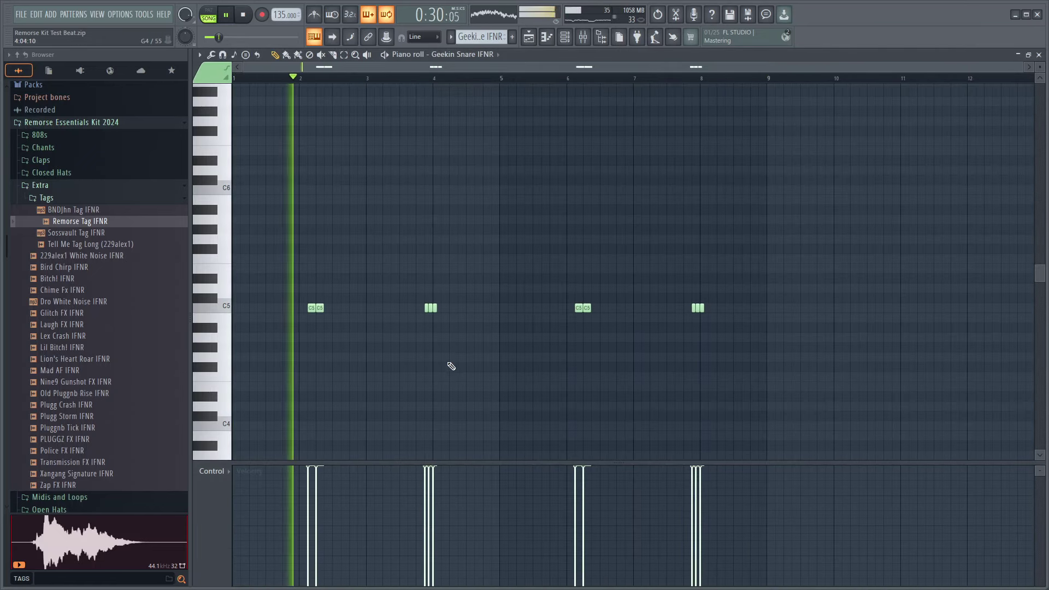
{"action": "scroll", "coordinate": [331, 328], "scroll_direction": "up", "scroll_amount": 3}
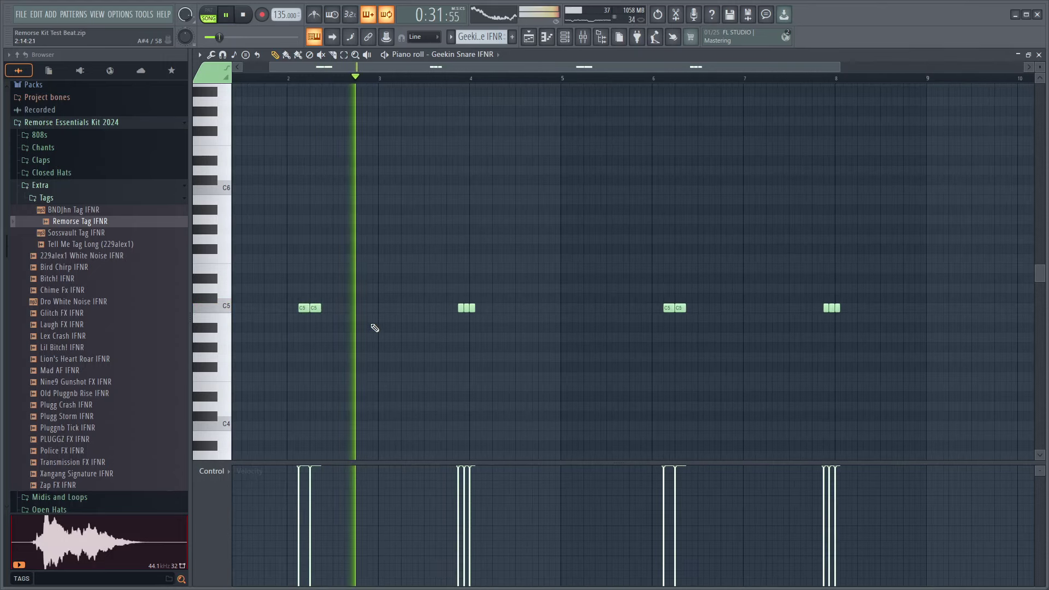
{"action": "right_click", "coordinate": [467, 308]}
{"action": "right_click", "coordinate": [472, 308]}
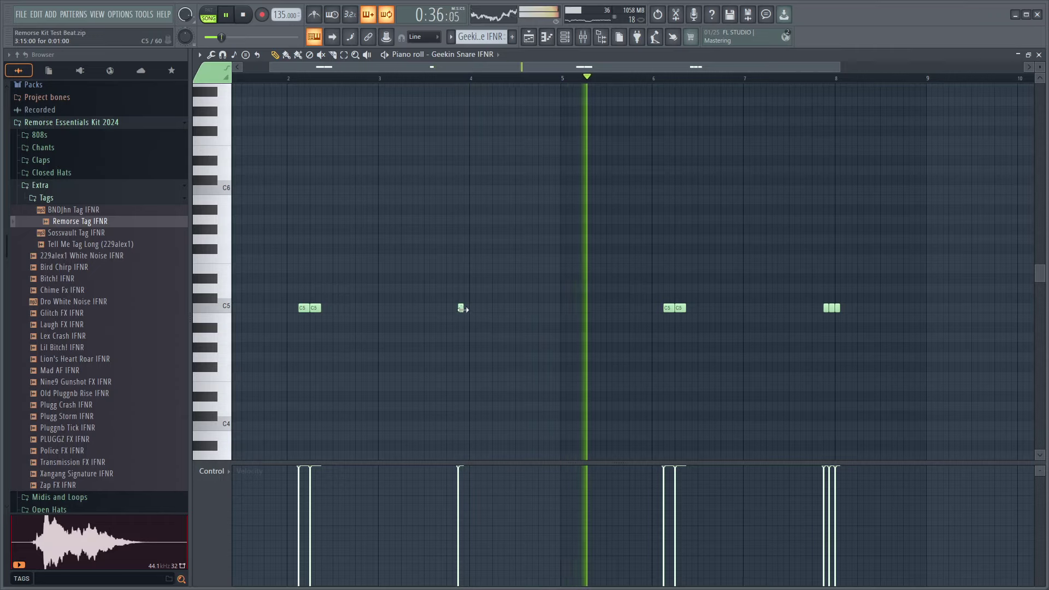
{"action": "key", "text": "ctrl+z"}
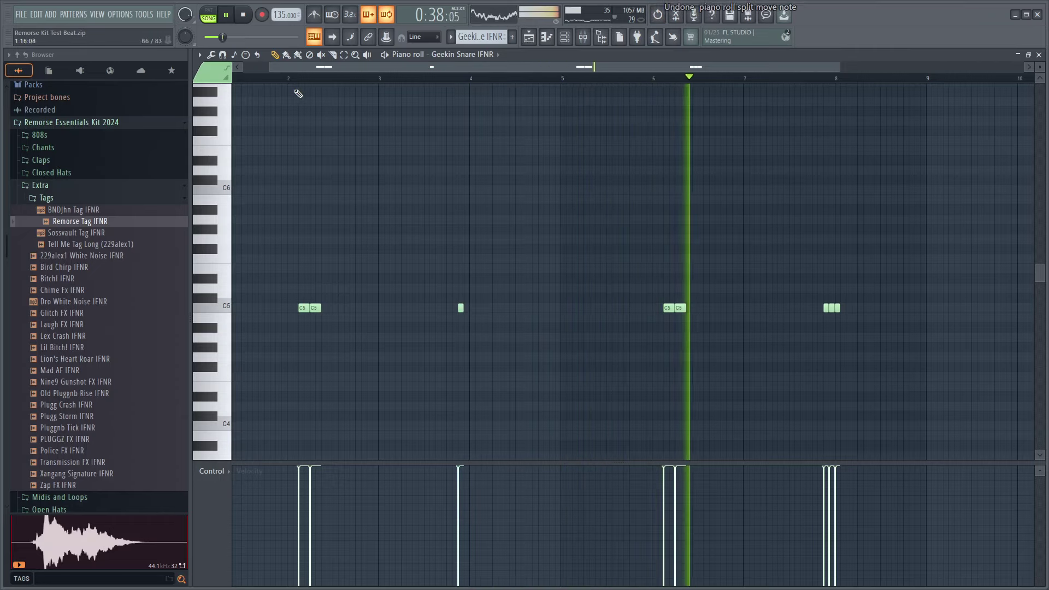
{"action": "right_click", "coordinate": [831, 308]}
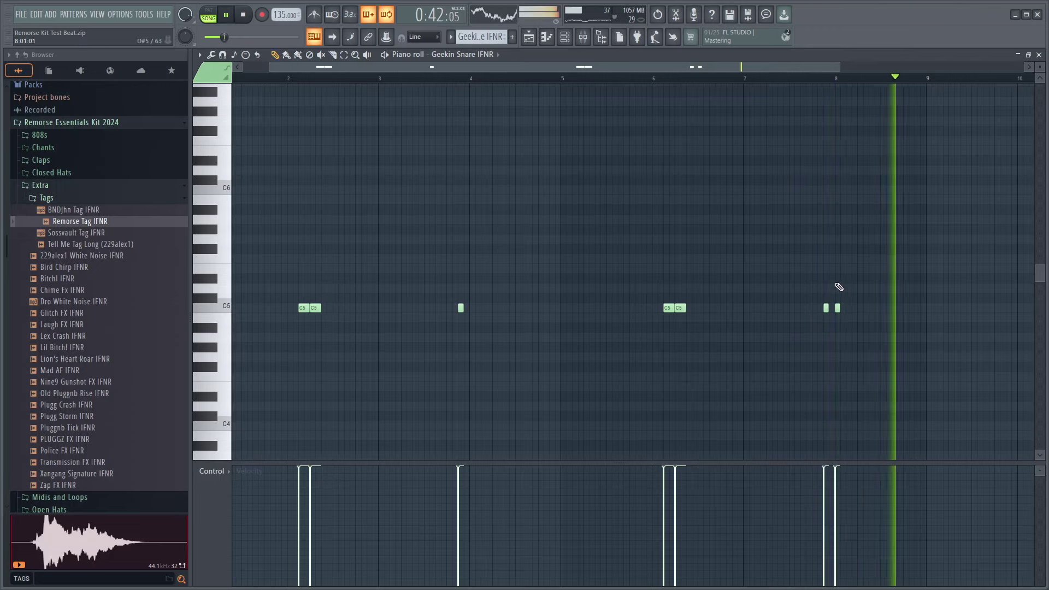
{"action": "key", "text": "ctrl+z"}
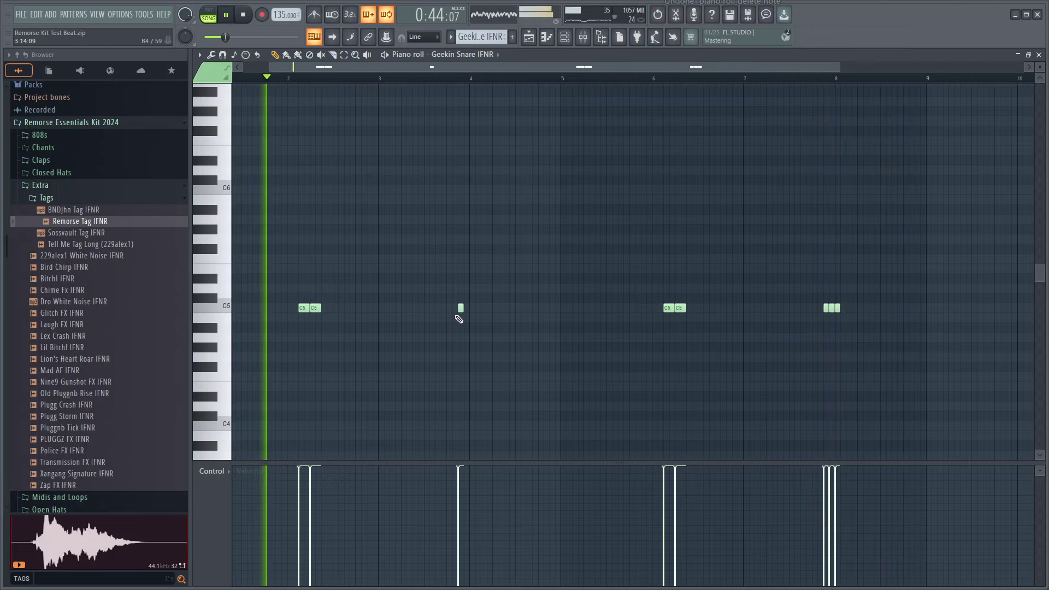
Step: Add two C5 snare notes in bar 4, at 4:03 and 4:05
{"action": "scroll", "coordinate": [458, 313], "scroll_direction": "up", "scroll_amount": 2}
{"action": "left_click", "coordinate": [489, 308]}
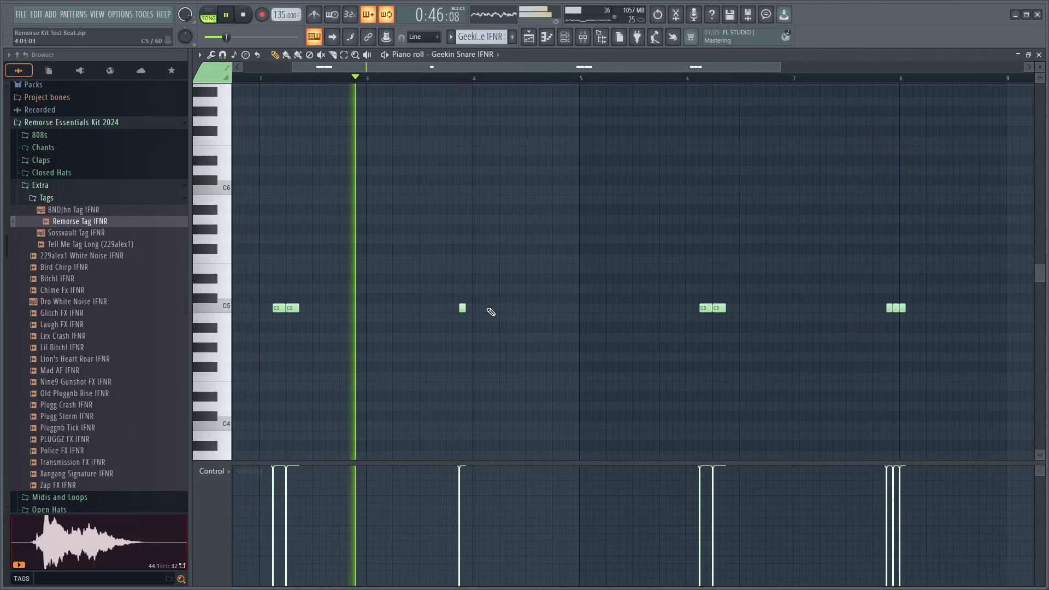
{"action": "left_click", "coordinate": [501, 308]}
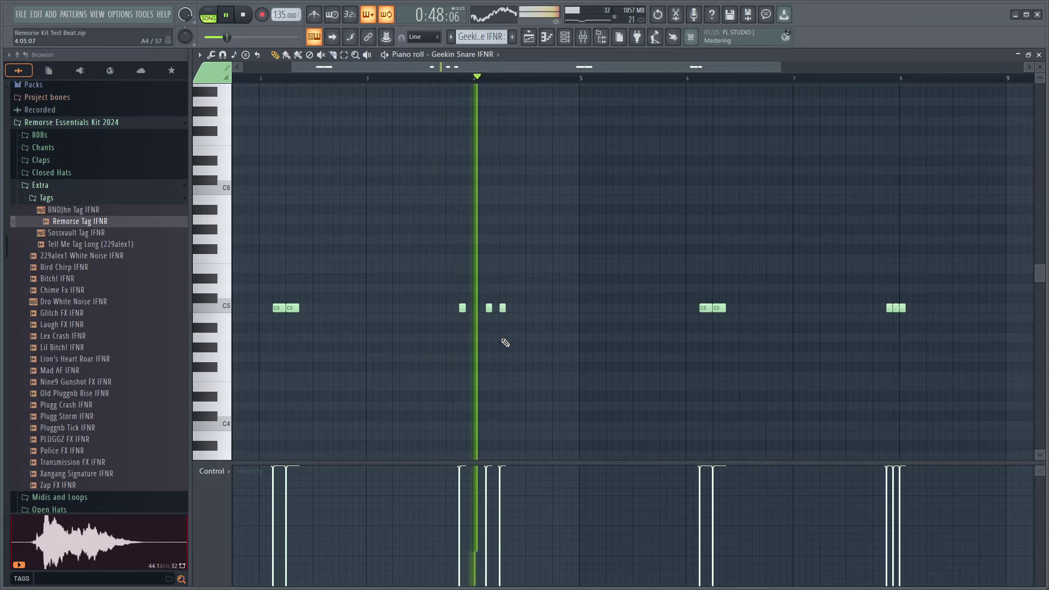
Step: Replace the last two notes of the bar 7 snare roll with C5 notes at 8:03 and 8:05, and lengthen all three to two steps
{"action": "scroll", "coordinate": [778, 338], "scroll_direction": "down", "scroll_amount": 2}
{"action": "scroll", "coordinate": [773, 335], "scroll_direction": "up", "scroll_amount": 2}
{"action": "right_click", "coordinate": [632, 308]}
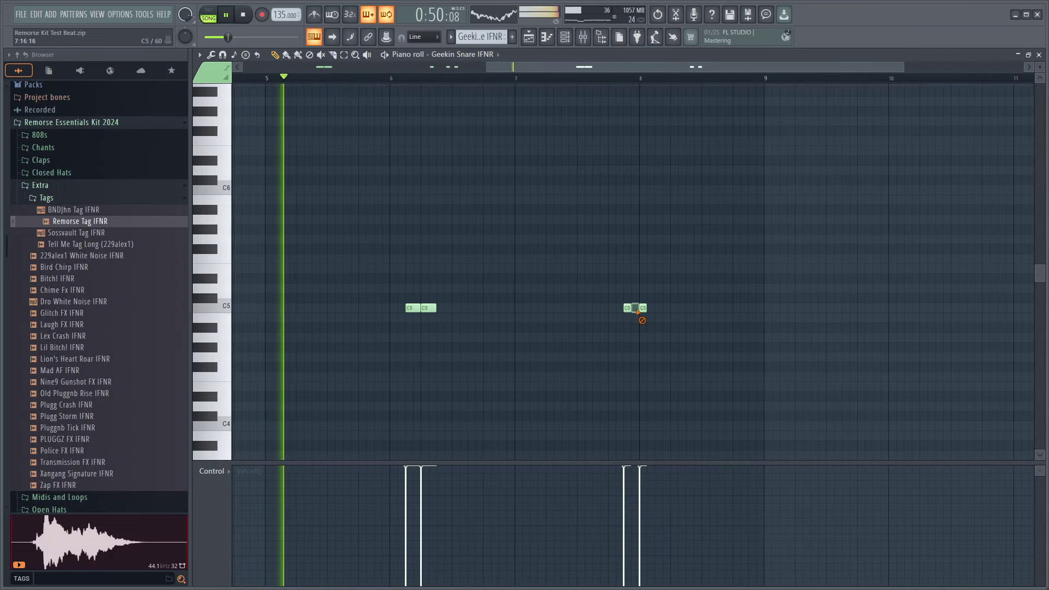
{"action": "left_click", "coordinate": [663, 308]}
{"action": "right_click", "coordinate": [666, 308]}
{"action": "left_click", "coordinate": [657, 308]}
{"action": "right_click", "coordinate": [643, 308]}
{"action": "left_click", "coordinate": [672, 301]}
{"action": "left_click_drag", "start_coordinate": [670, 301], "coordinate": [651, 309]}
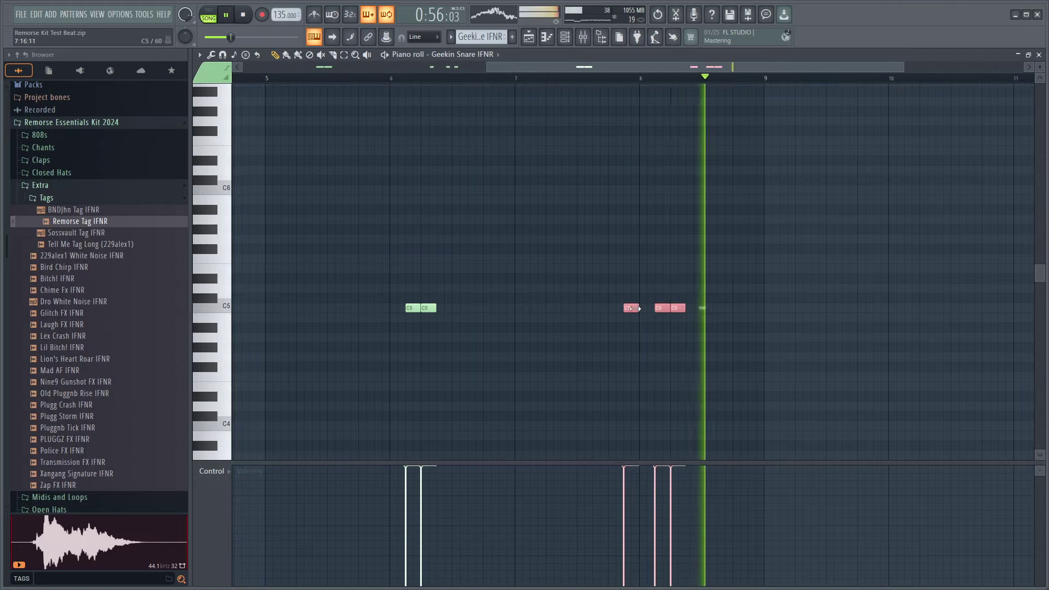
Step: Lengthen the three C5 snare notes at 3:15, 4:03 and 4:05 to two steps each
{"action": "scroll", "coordinate": [289, 361], "scroll_direction": "down", "scroll_amount": 2}
{"action": "scroll", "coordinate": [529, 297], "scroll_direction": "up", "scroll_amount": 2}
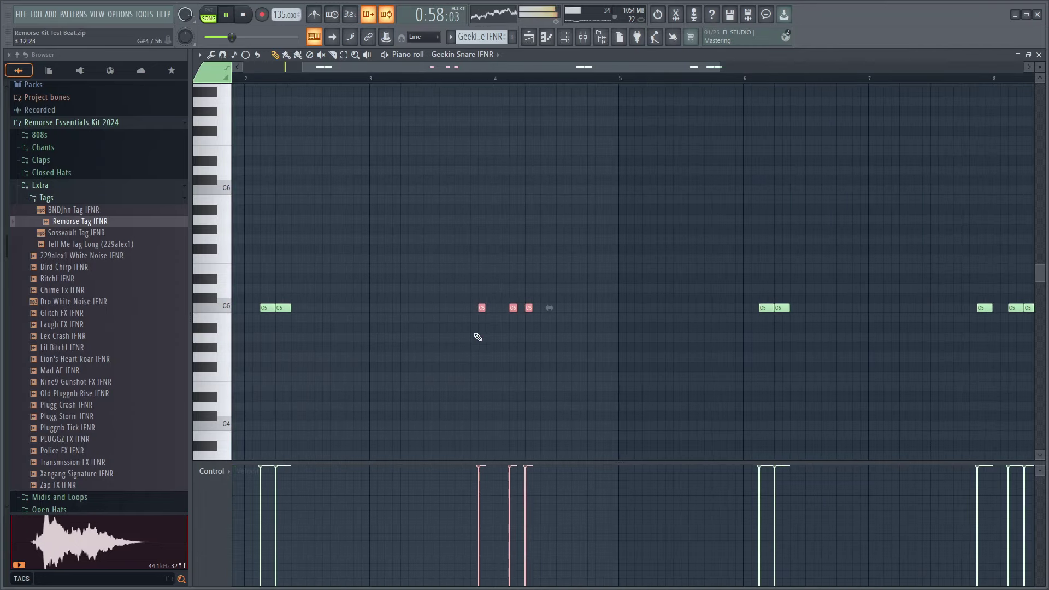
{"action": "left_click_drag", "start_coordinate": [485, 308], "coordinate": [493, 300]}
{"action": "left_click", "coordinate": [475, 312], "text": "ctrl"}
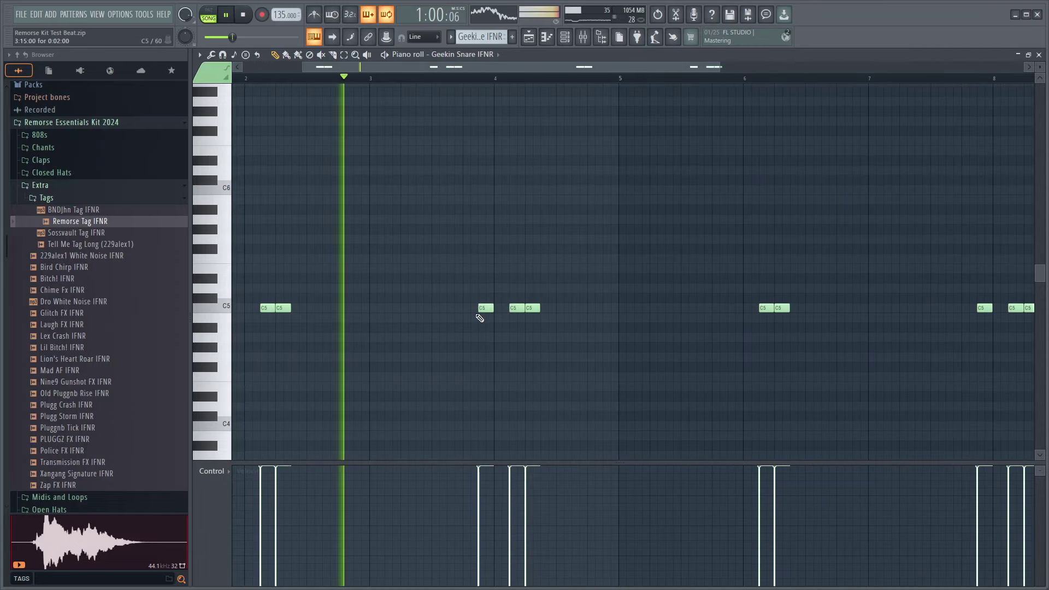
{"action": "scroll", "coordinate": [465, 350], "scroll_direction": "down", "scroll_amount": 2}
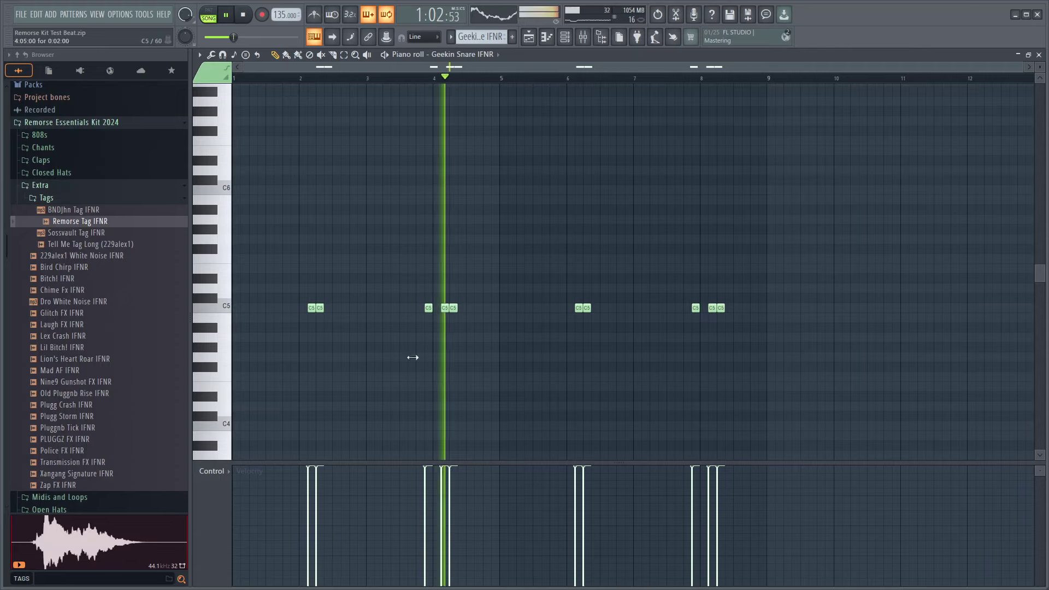
Step: Slightly lower the velocity of the snare notes at 3:15 and 7:15
{"action": "scroll", "coordinate": [426, 304], "scroll_direction": "up", "scroll_amount": 2}
{"action": "left_click", "coordinate": [431, 308]}
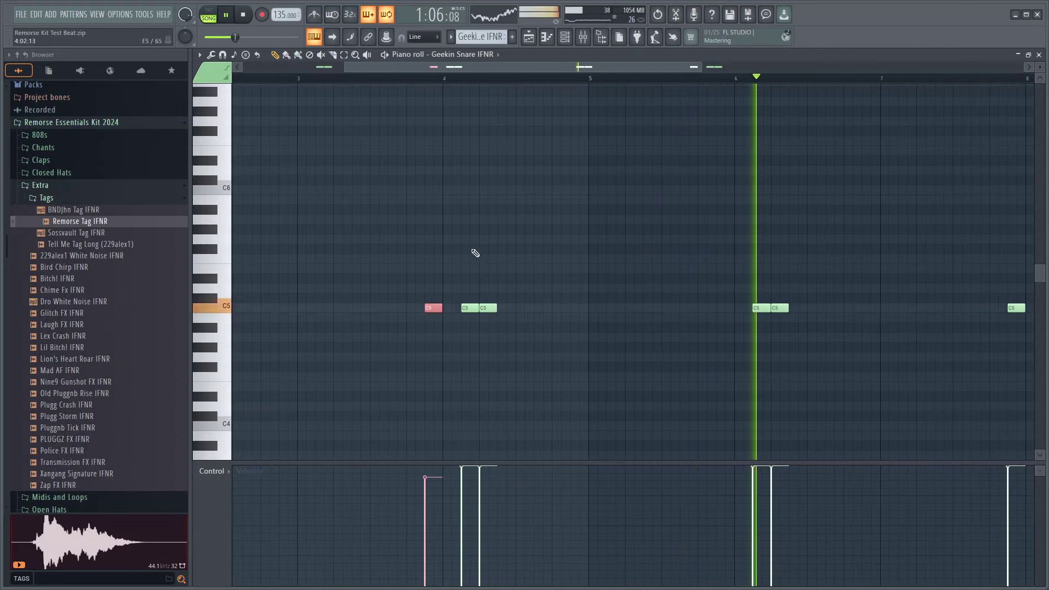
{"action": "scroll", "coordinate": [574, 257], "scroll_direction": "down", "scroll_amount": 2}
{"action": "left_click", "coordinate": [694, 308]}
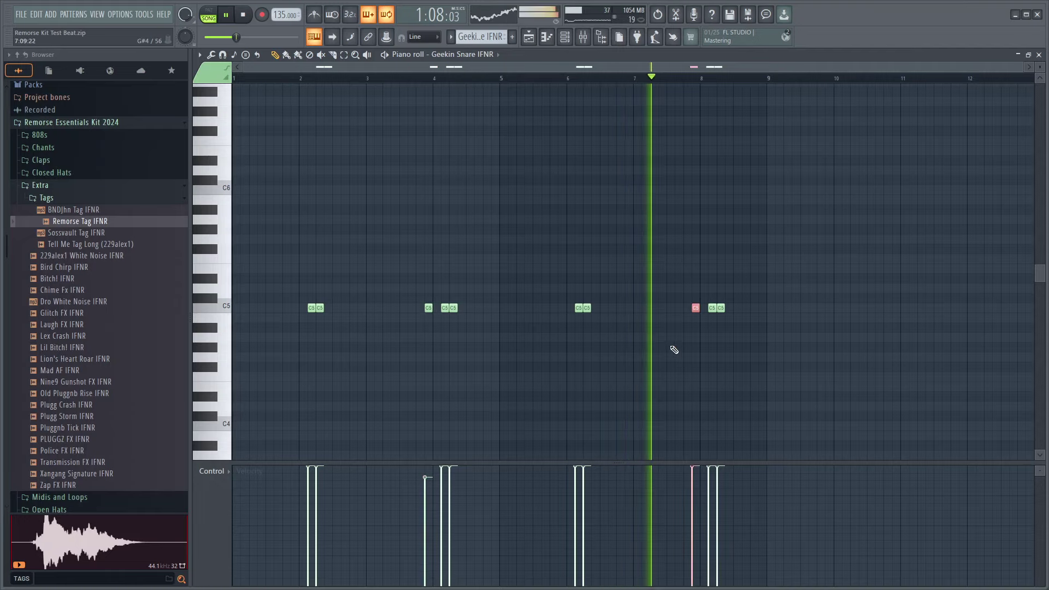
{"action": "key", "text": "ctrl+z"}
{"action": "scroll", "coordinate": [407, 292], "scroll_direction": "up", "scroll_amount": 2}
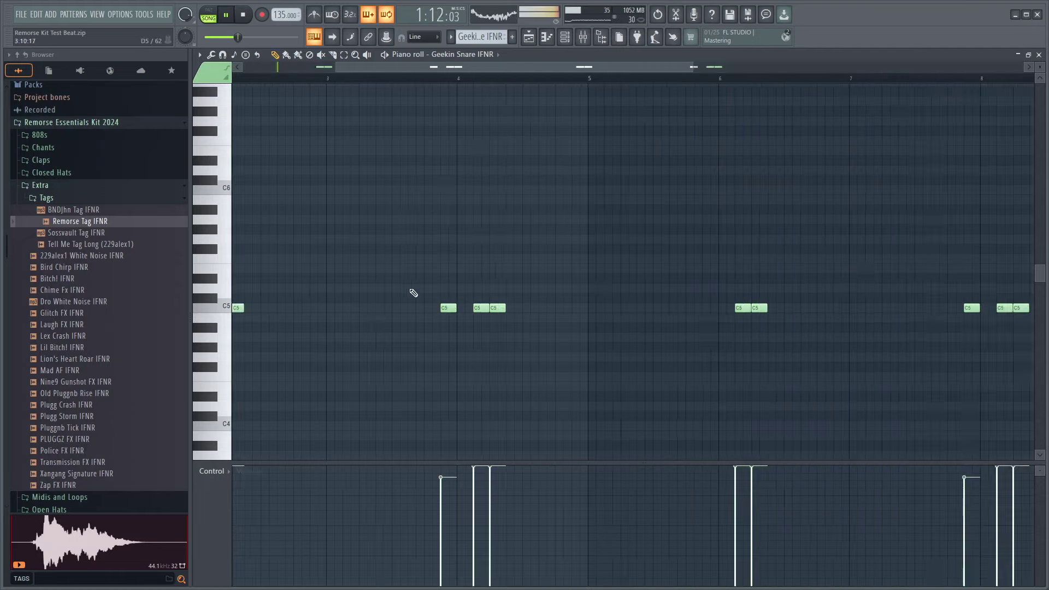
{"action": "mouse_move", "coordinate": [450, 310]}
{"action": "left_mouse_down"}
{"action": "mouse_move", "coordinate": [454, 321]}
{"action": "mouse_move", "coordinate": [455, 306]}
{"action": "left_mouse_up"}
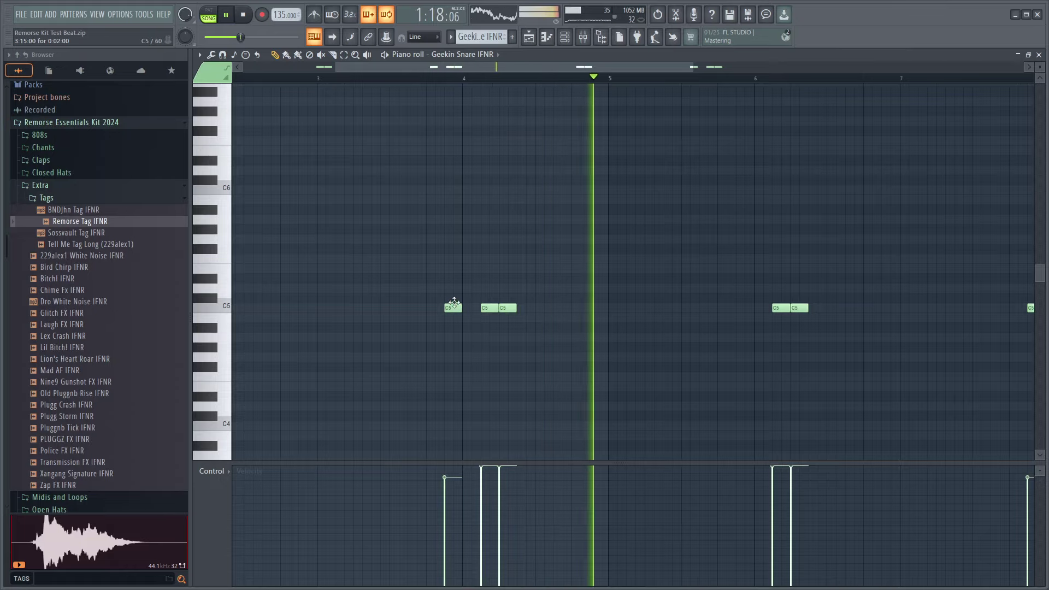
{"action": "scroll", "coordinate": [604, 244], "scroll_direction": "down", "scroll_amount": 2}
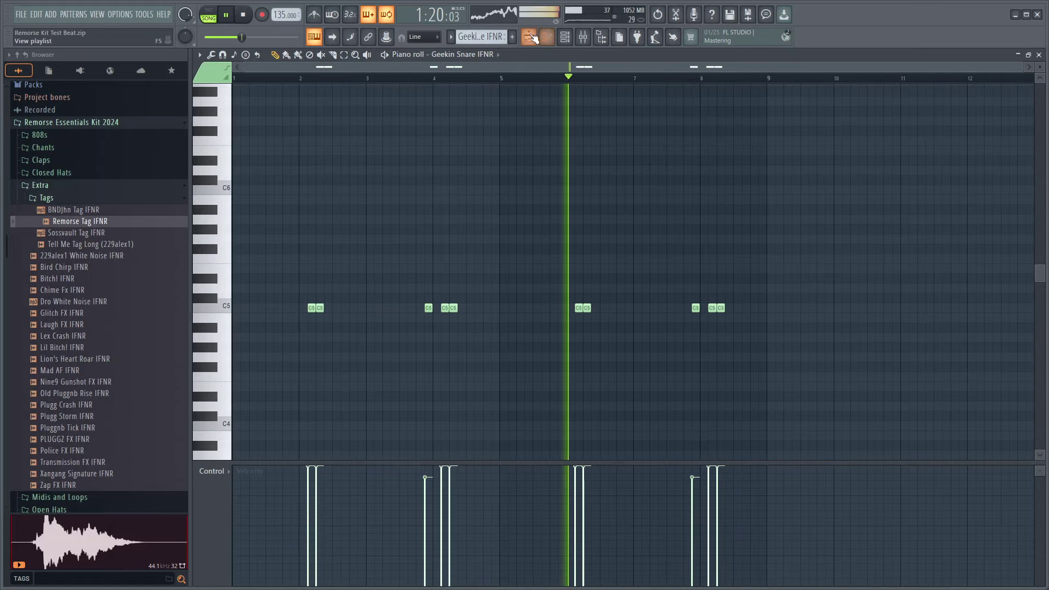
Step: Return to the Playlist, look over the full arrangement during playback, and stop the song
{"action": "key", "text": "F5"}
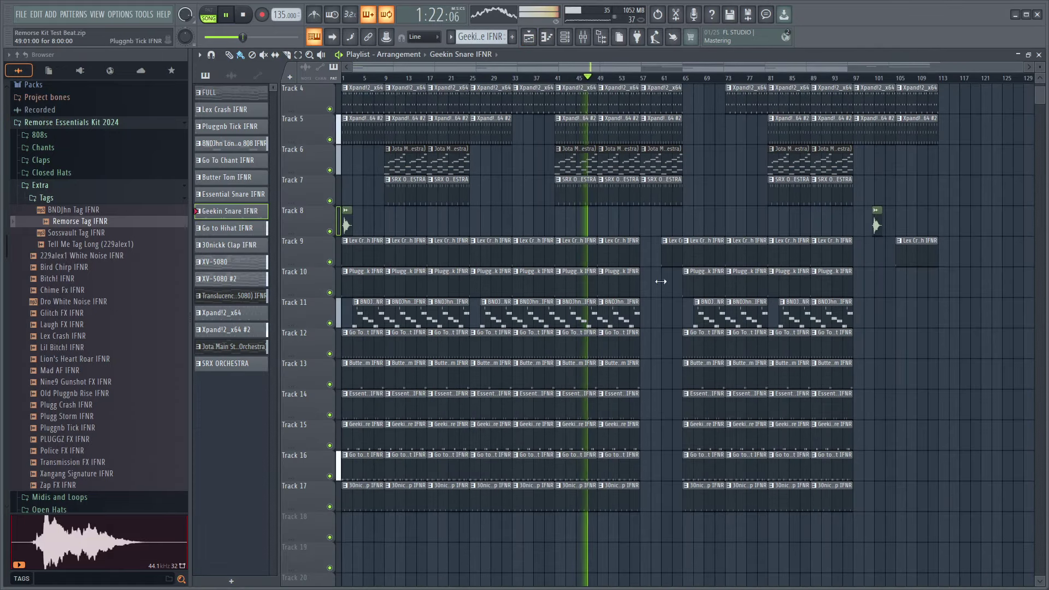
{"action": "left_click", "coordinate": [584, 38]}
{"action": "left_click", "coordinate": [585, 38]}
{"action": "scroll", "coordinate": [476, 254], "scroll_direction": "up", "scroll_amount": 3}
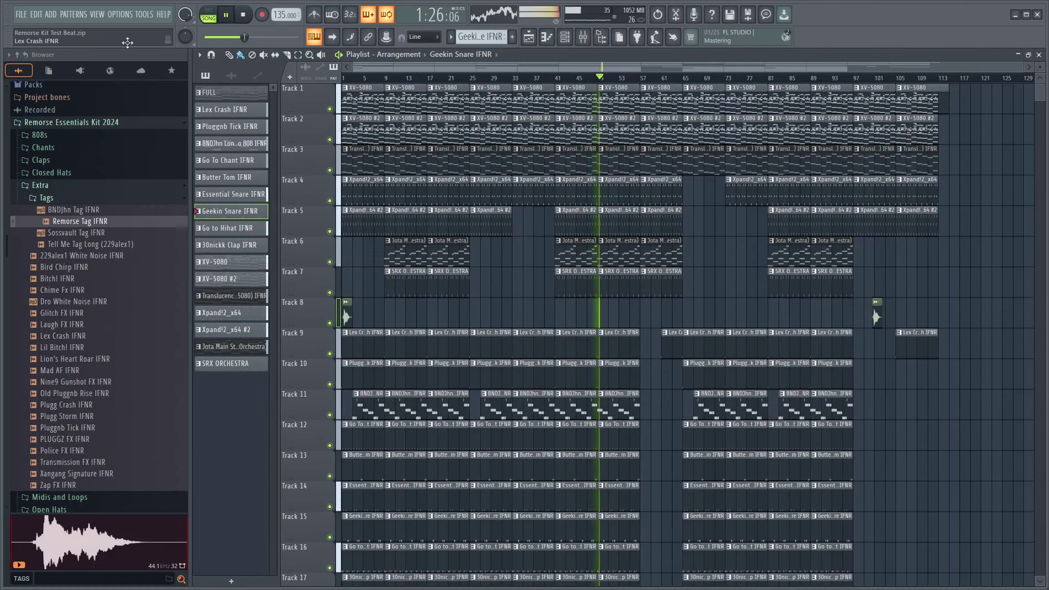
{"action": "key", "text": "space"}
Step: View the project's credits and total working time in the settings, and close them
{"action": "left_click", "coordinate": [143, 15]}
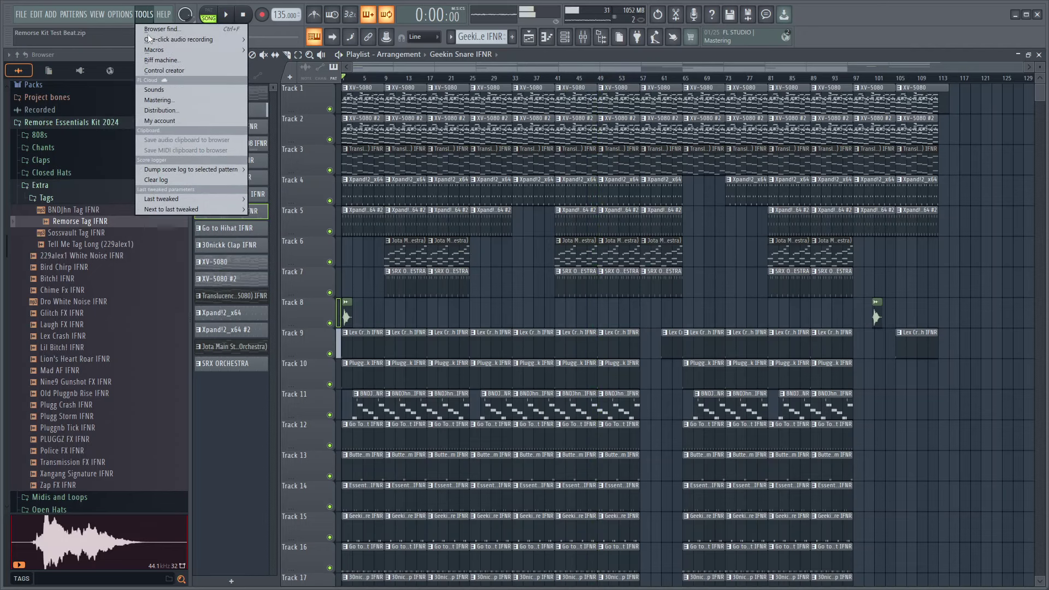
{"action": "left_click", "coordinate": [125, 19]}
{"action": "left_click", "coordinate": [126, 17]}
{"action": "left_click", "coordinate": [146, 120]}
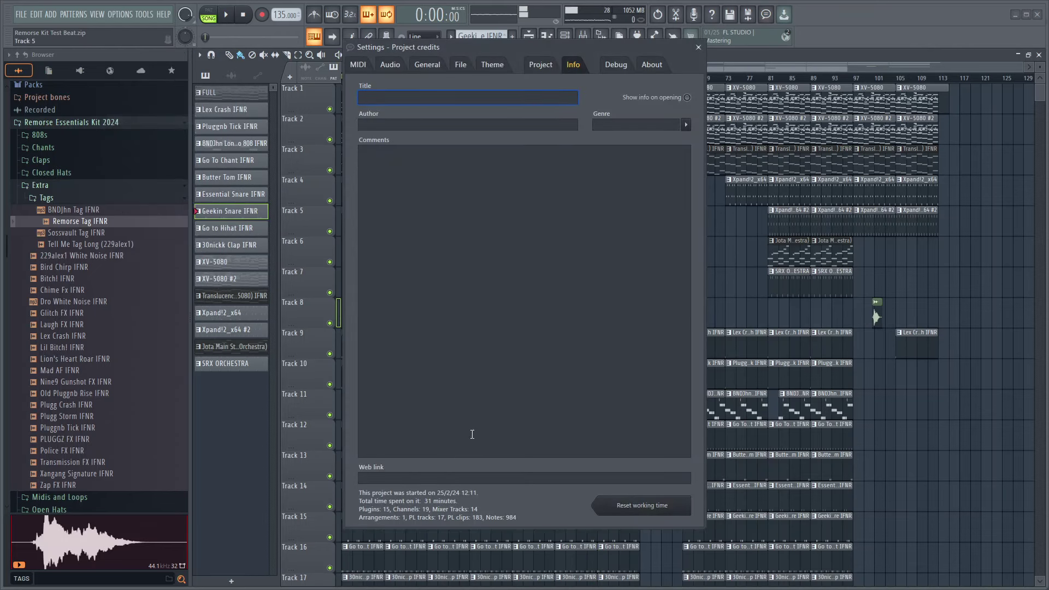
{"action": "left_click", "coordinate": [698, 48]}
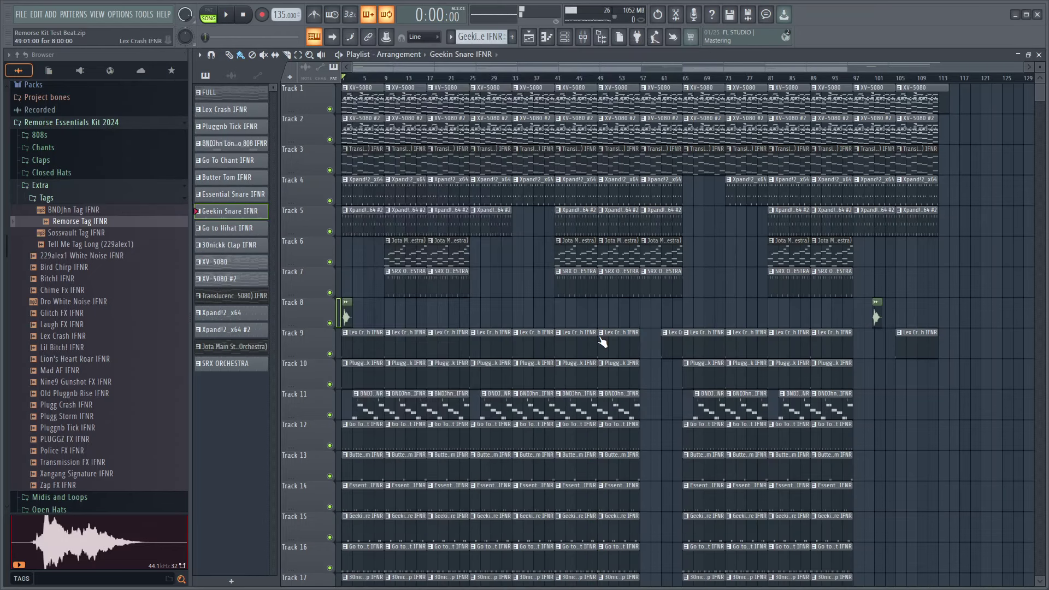